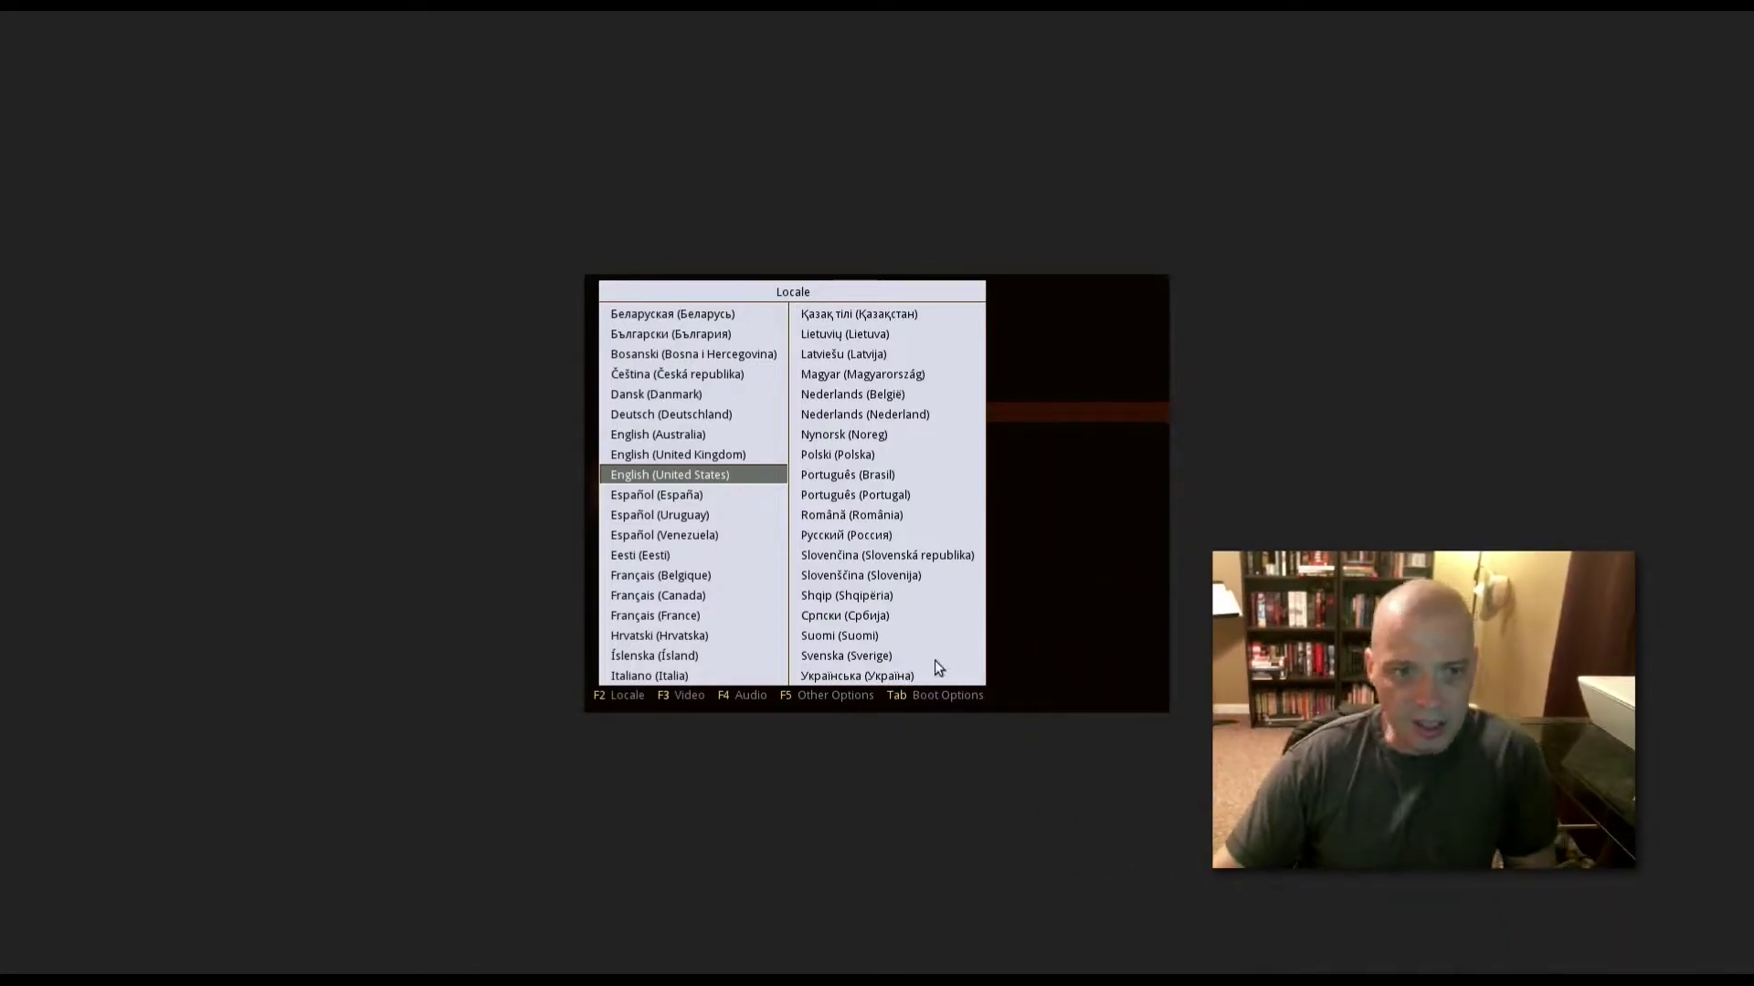
# Step: Capture keyboard and mouse for the VM and keep English (United States) as the locale
pyautogui.click(1063, 512)
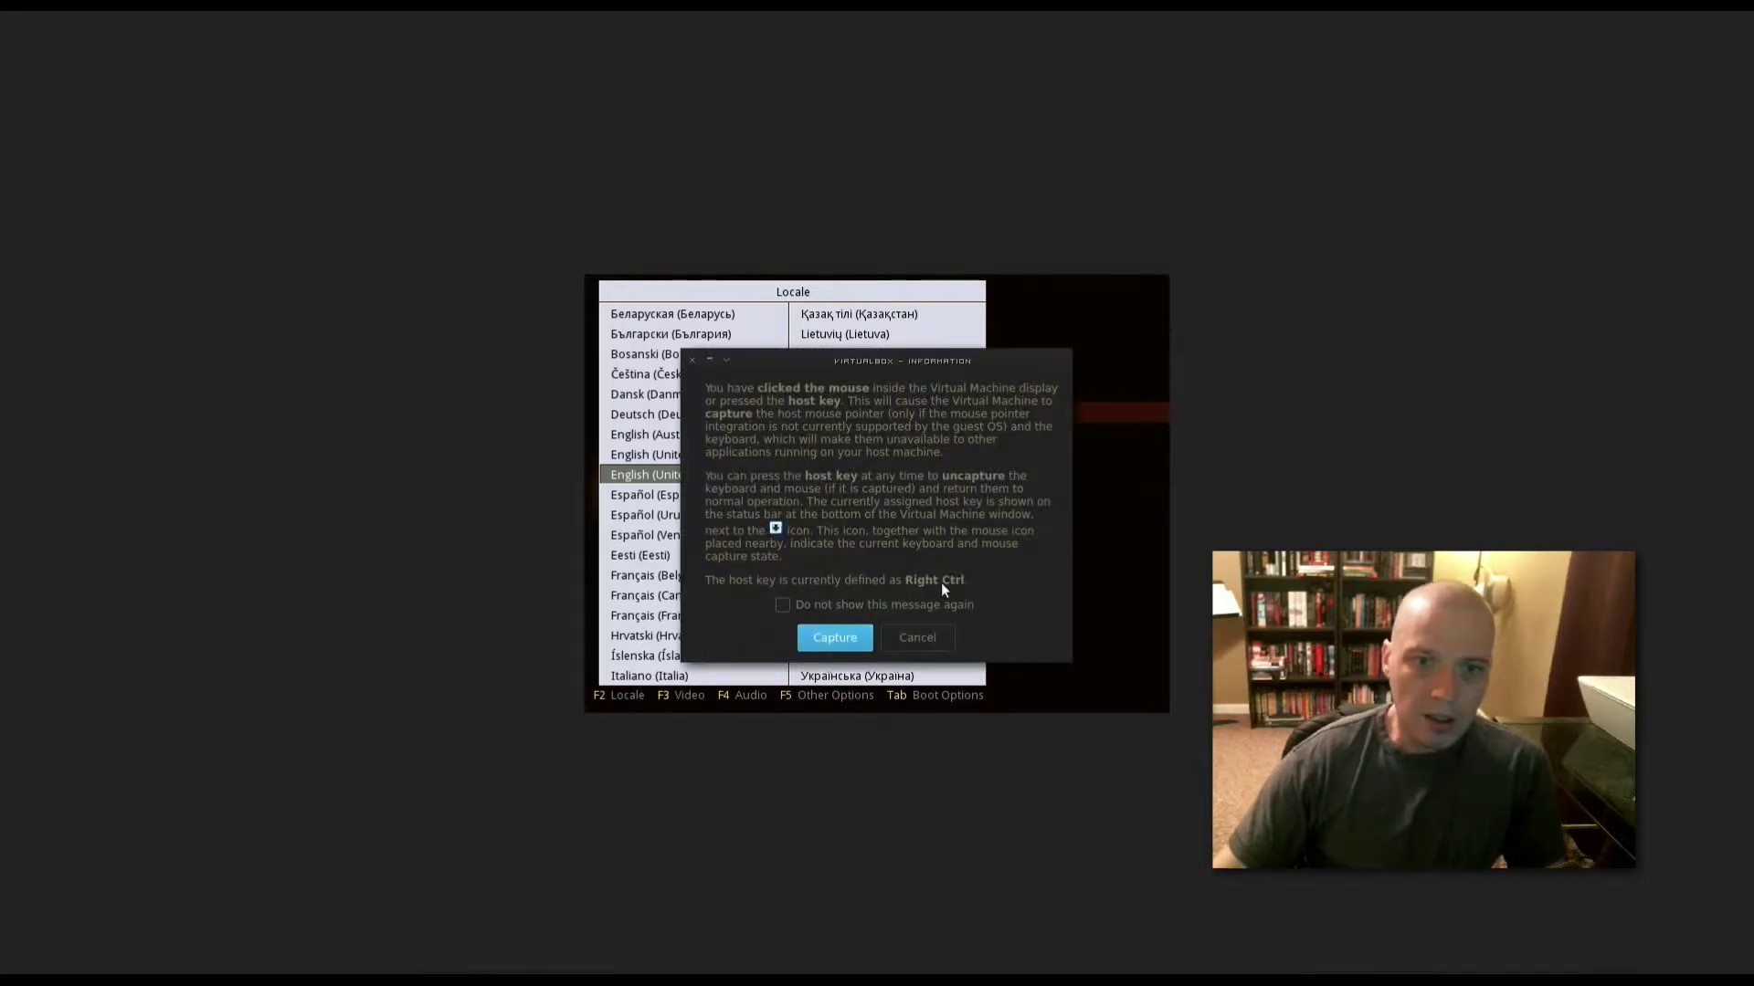
pyautogui.click(804, 635)
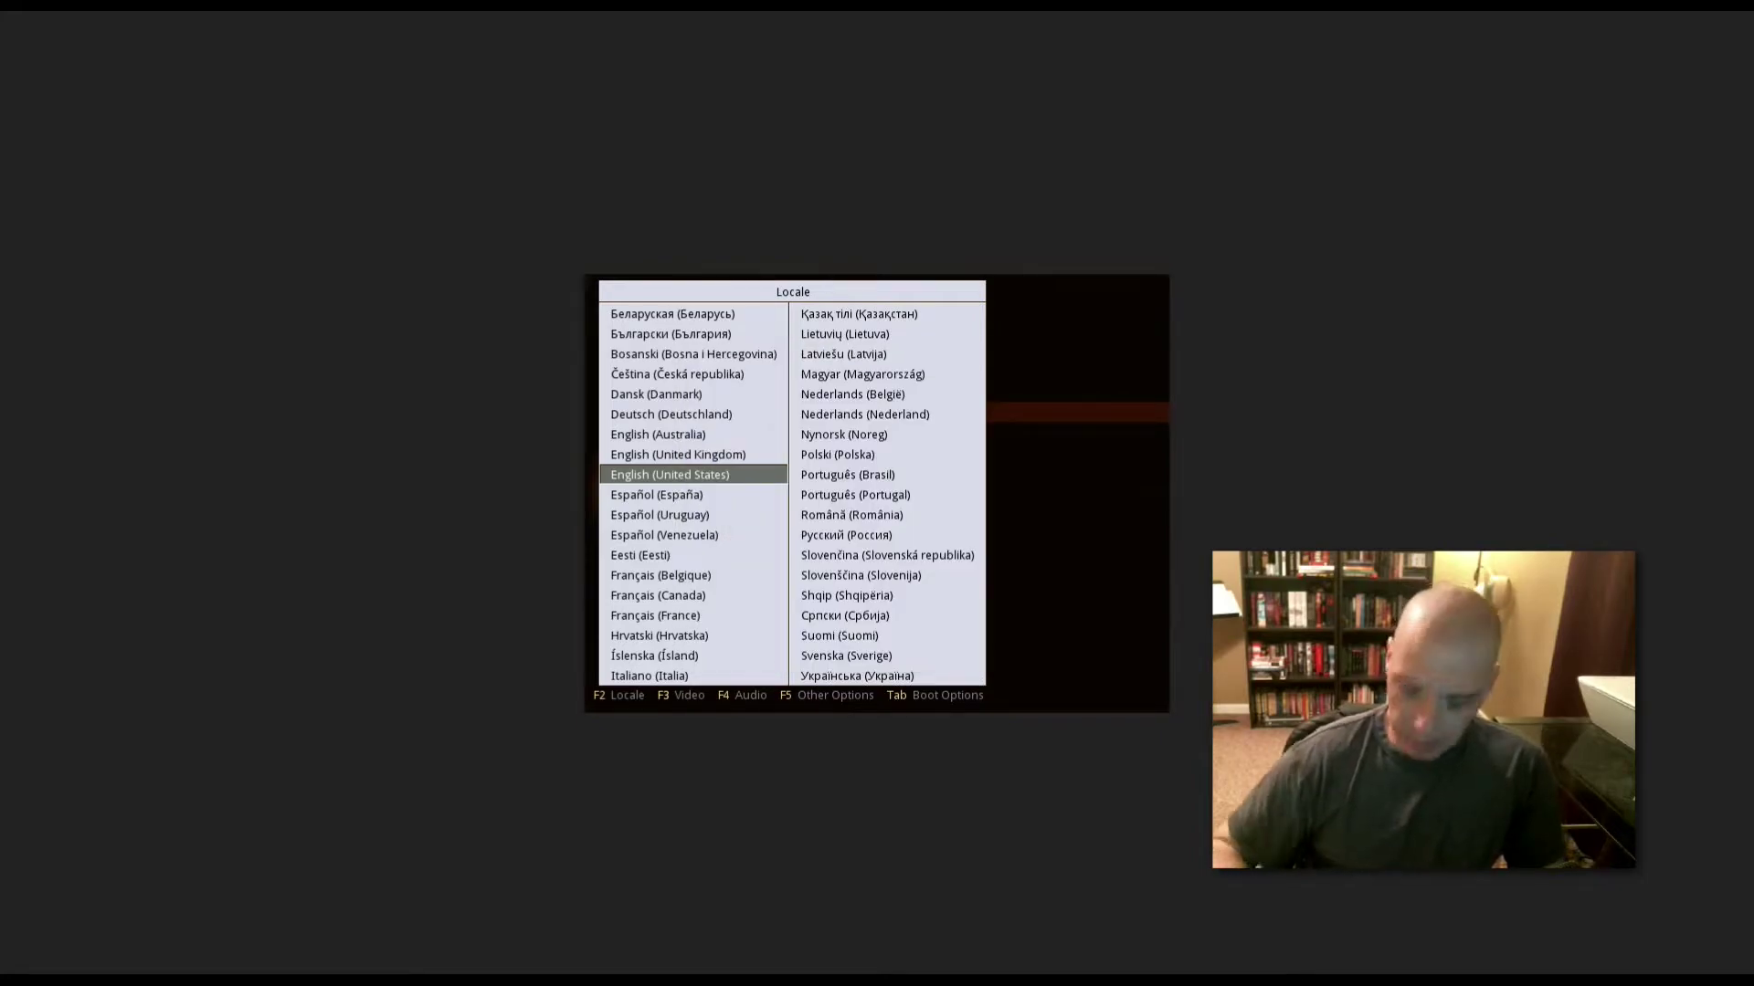
pyautogui.press('Up')
pyautogui.press('Up')
pyautogui.press('Up')
pyautogui.press('Down')
pyautogui.press('Down')
pyautogui.press('Down')
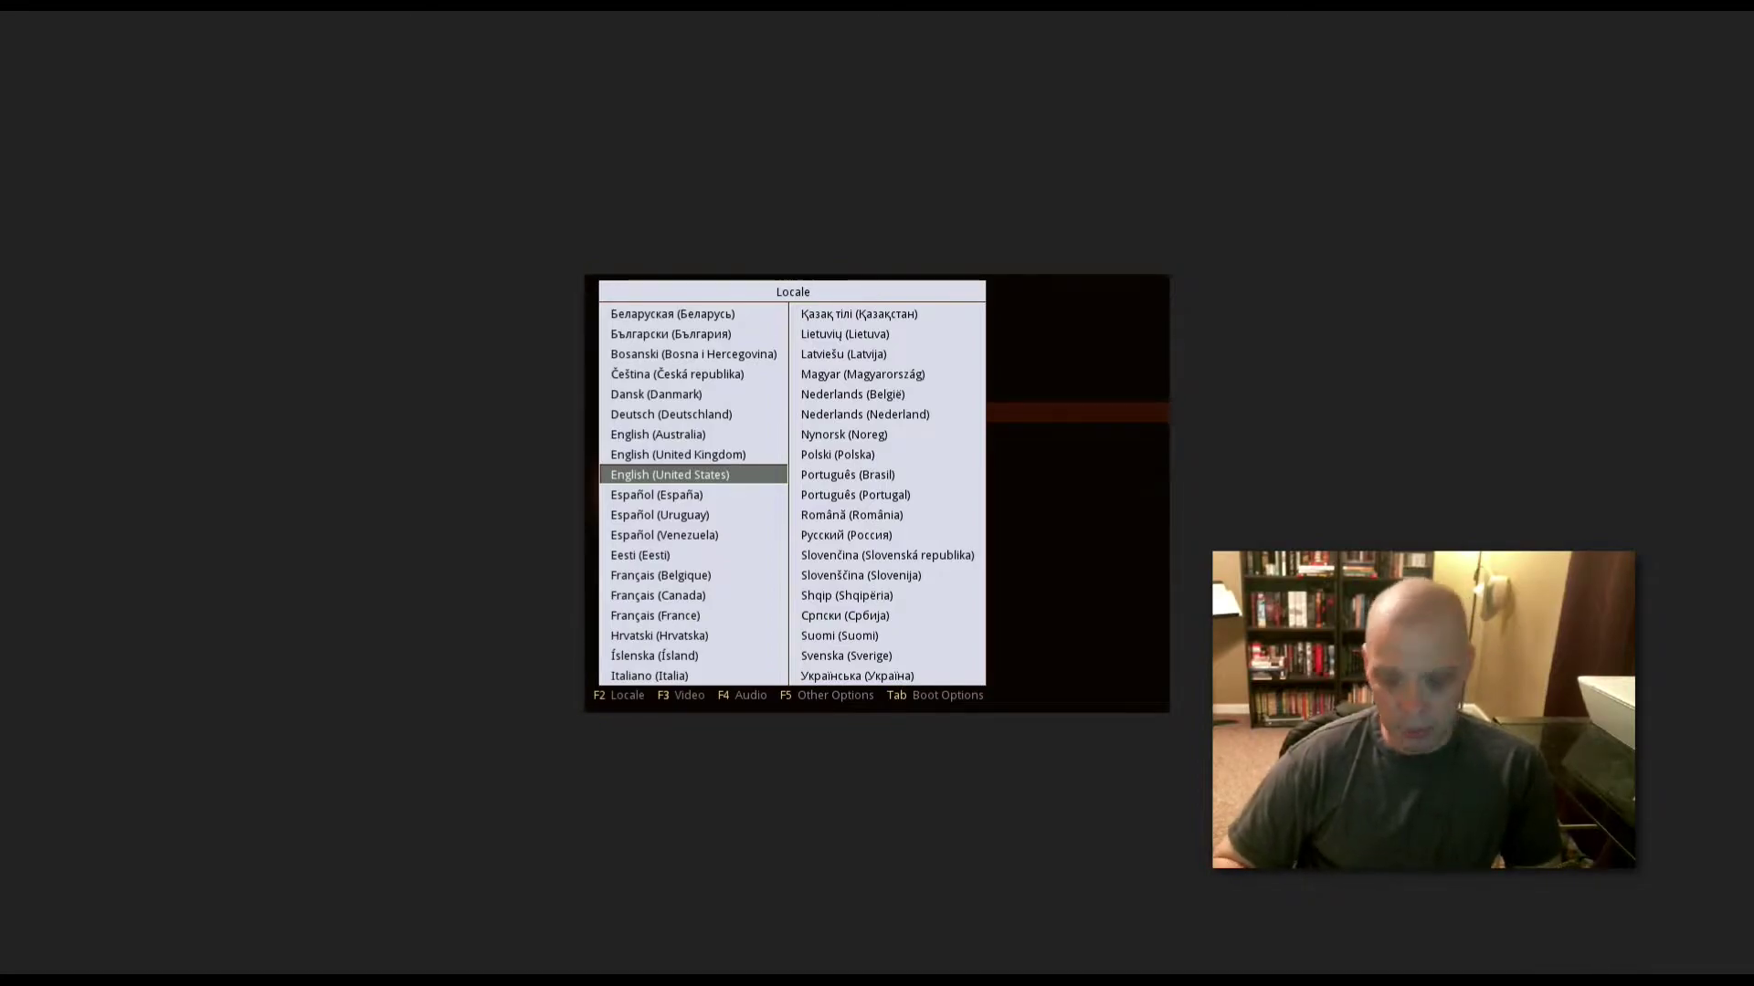
pyautogui.press('Return')
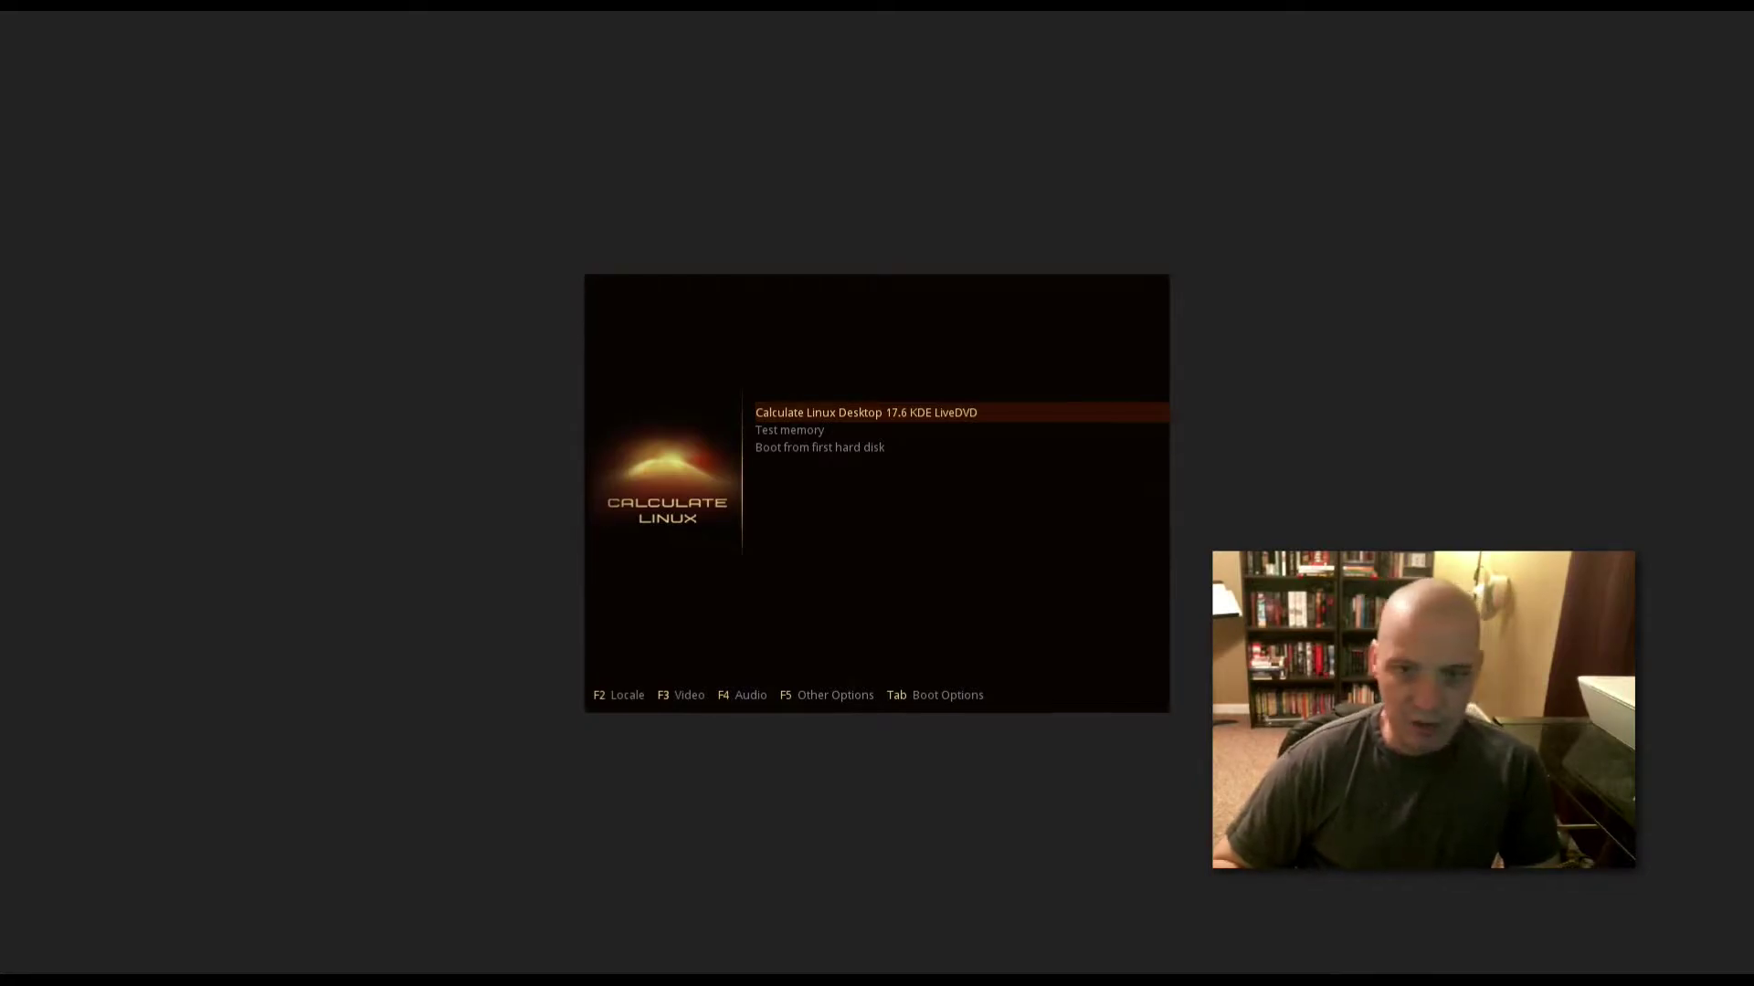
# Step: Look over the boot menu entries and return to the 17.6 KDE LiveDVD entry
pyautogui.press('Down')
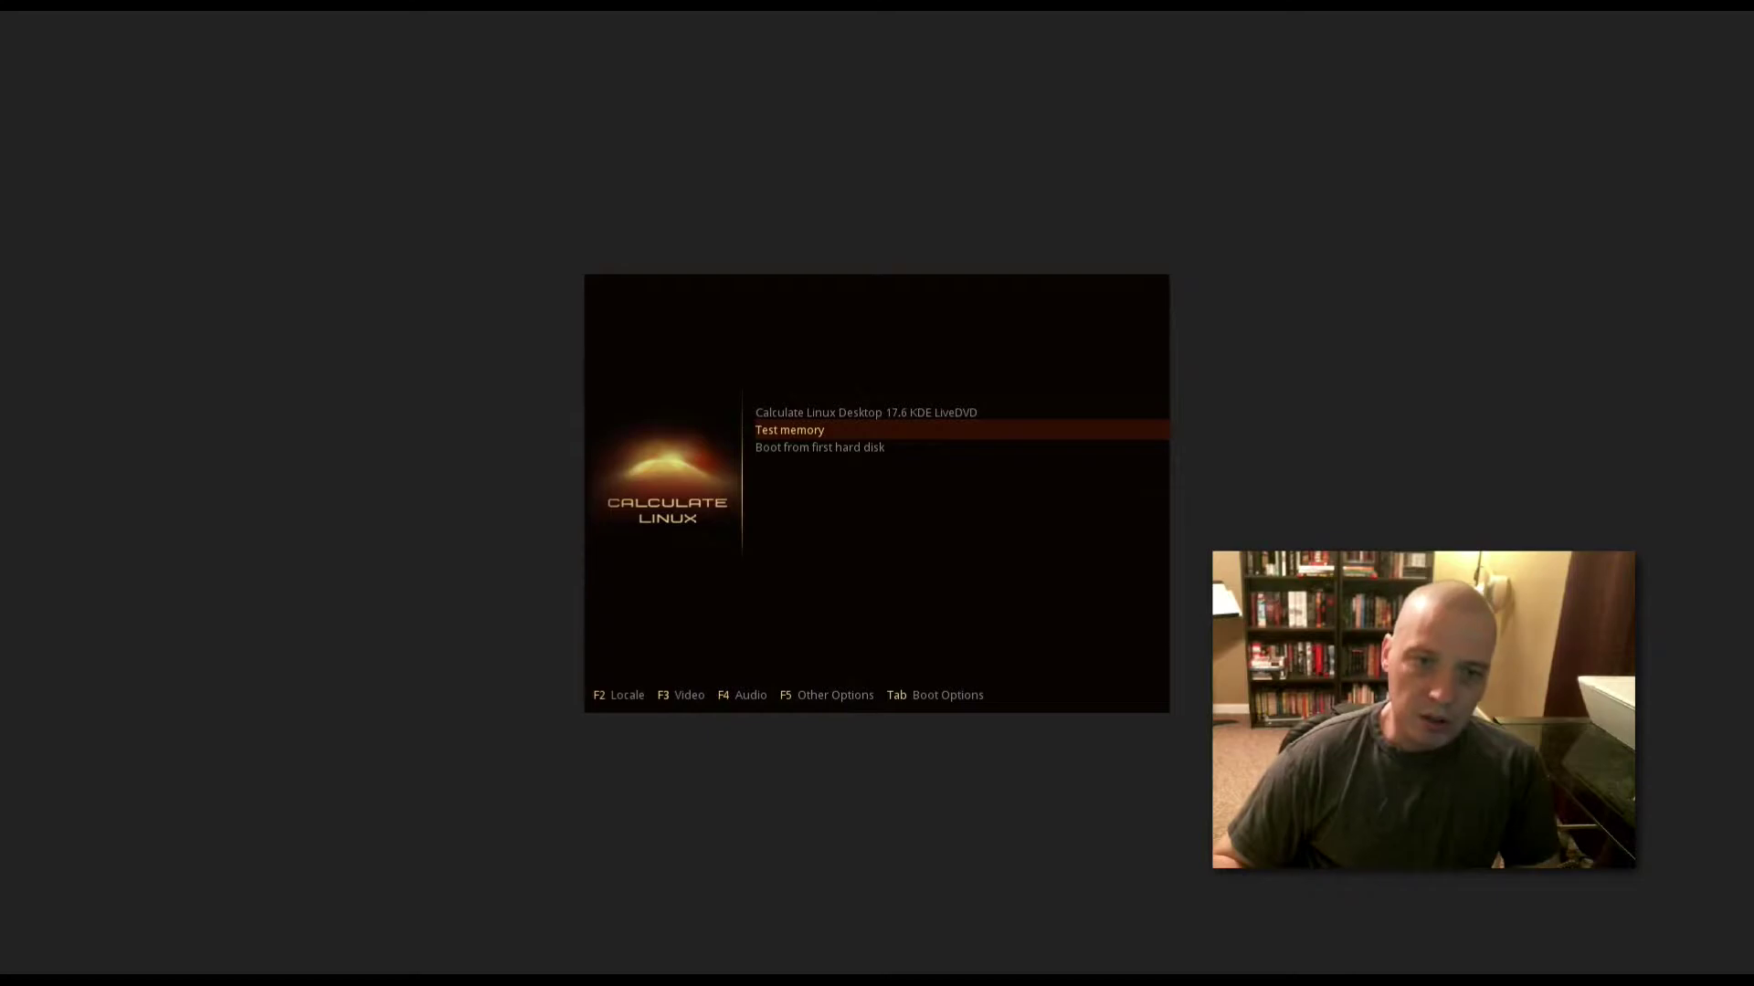
pyautogui.press('Down')
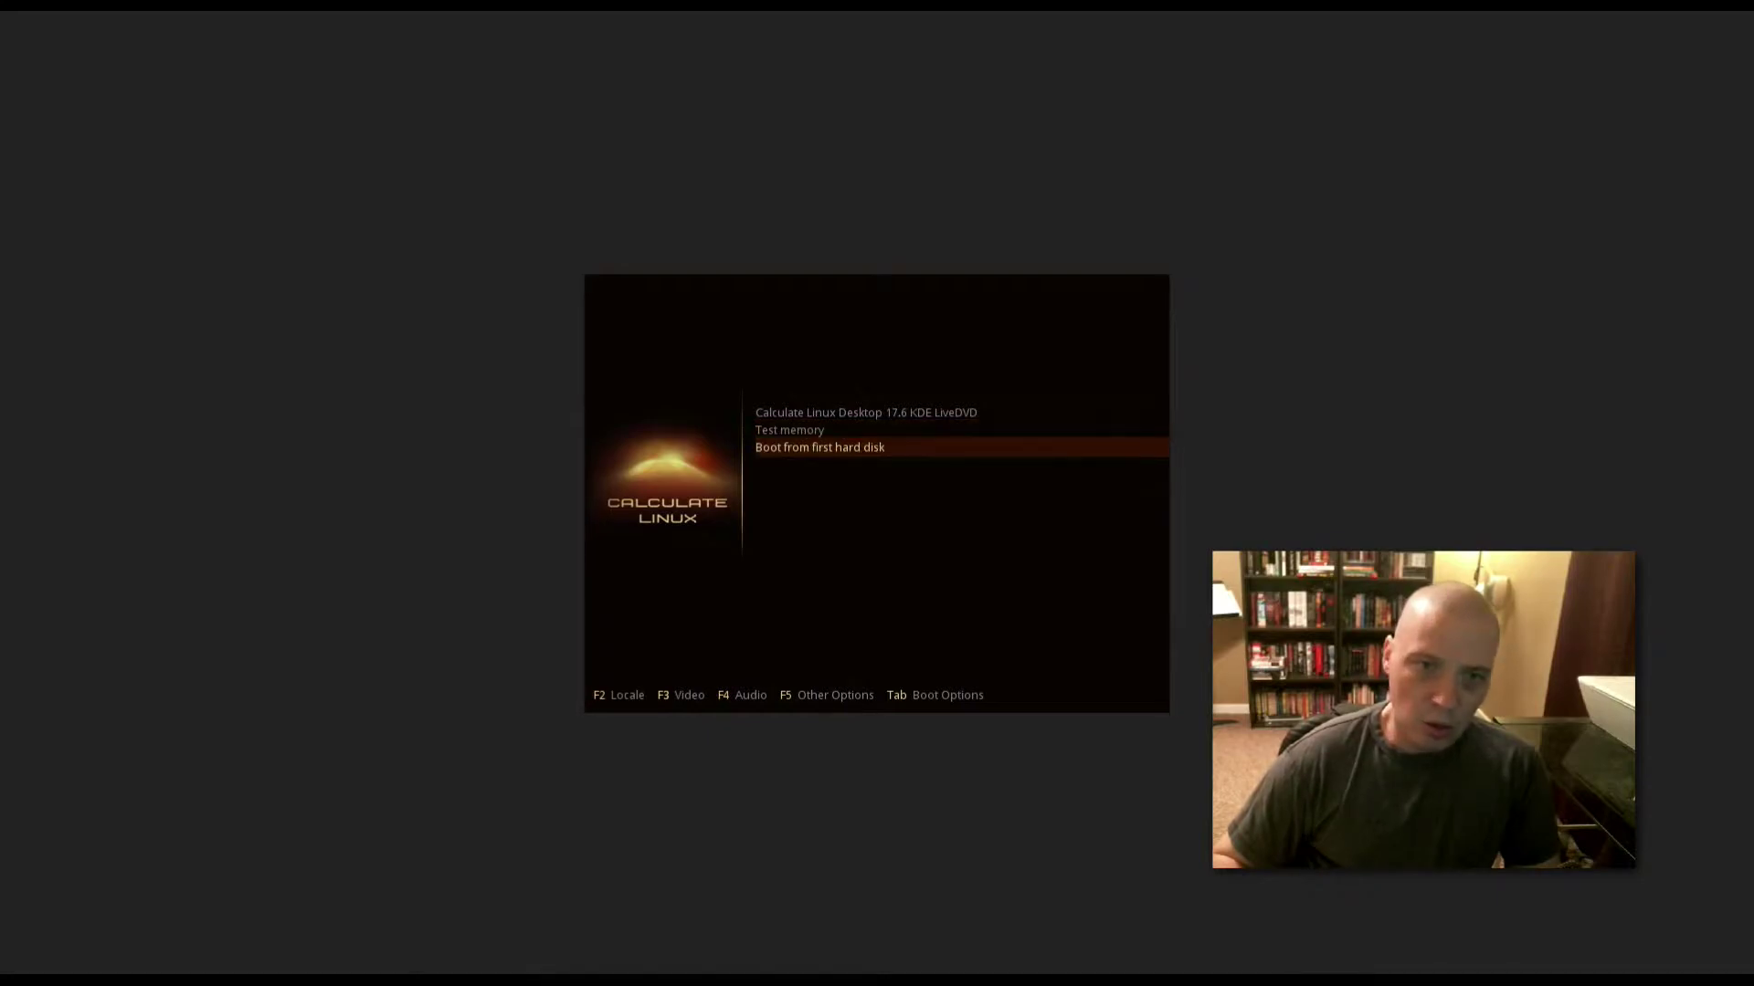
pyautogui.press('Up')
pyautogui.press('Up')
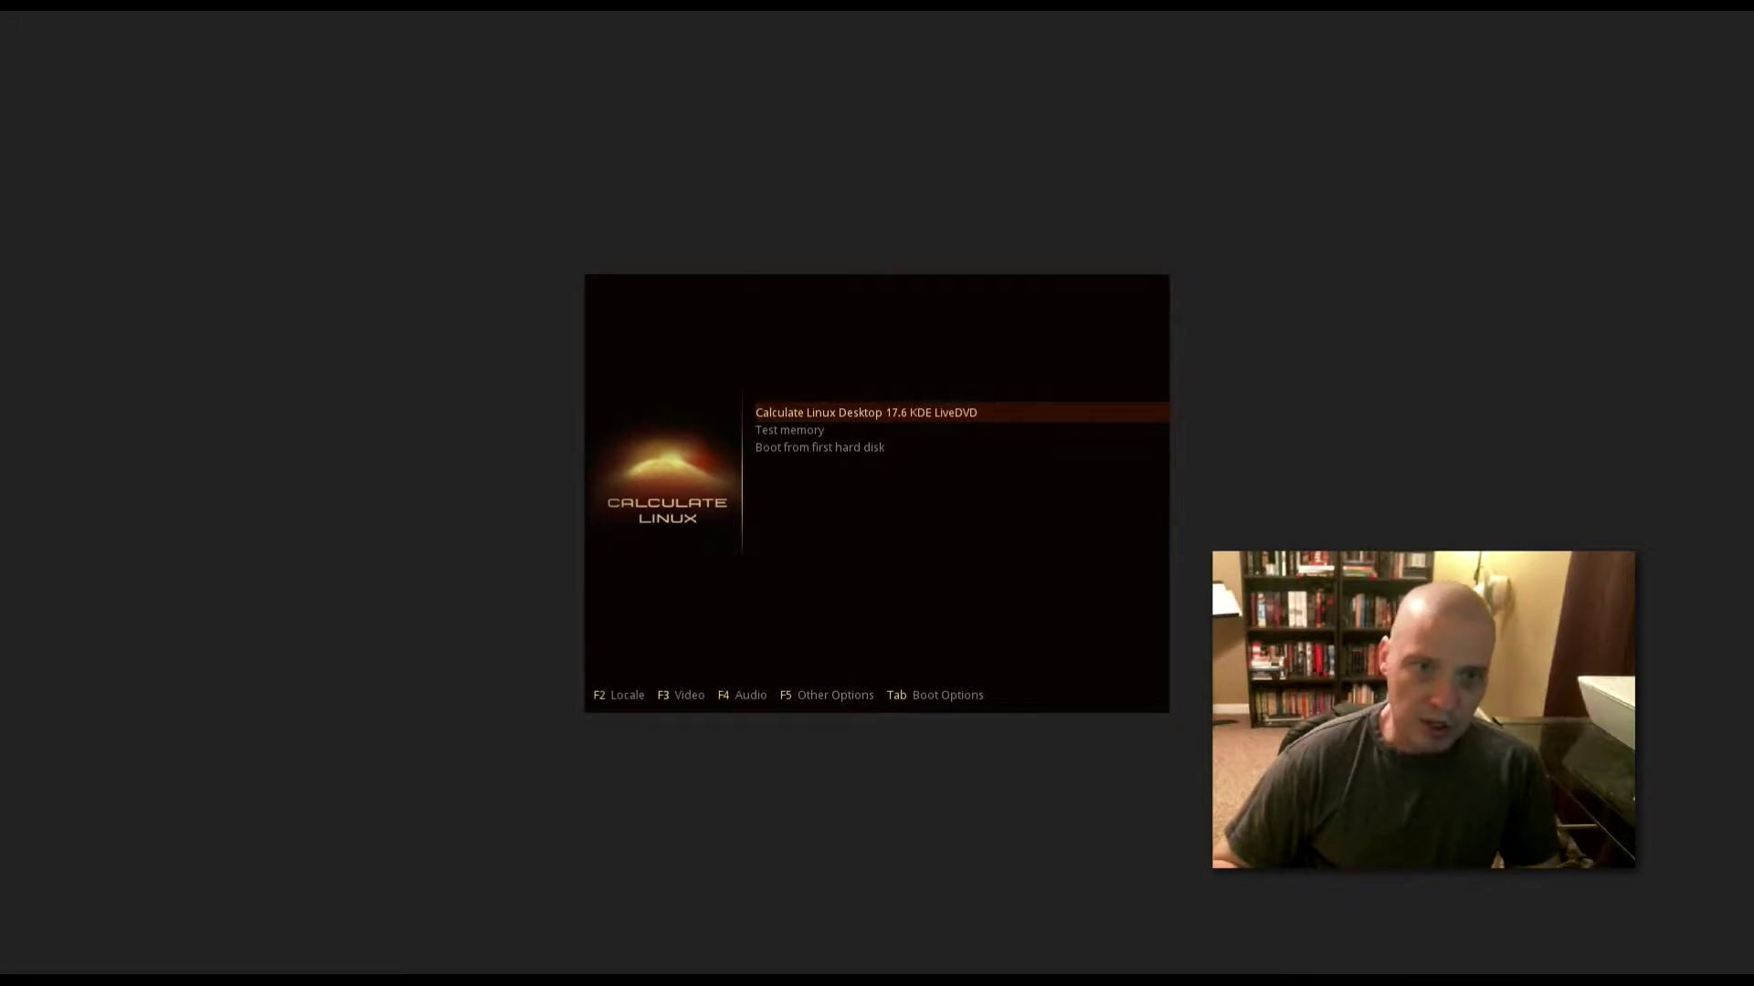
# Step: Boot the Calculate Linux Desktop 17.6 KDE LiveDVD through to the live KDE desktop
pyautogui.press('Return')
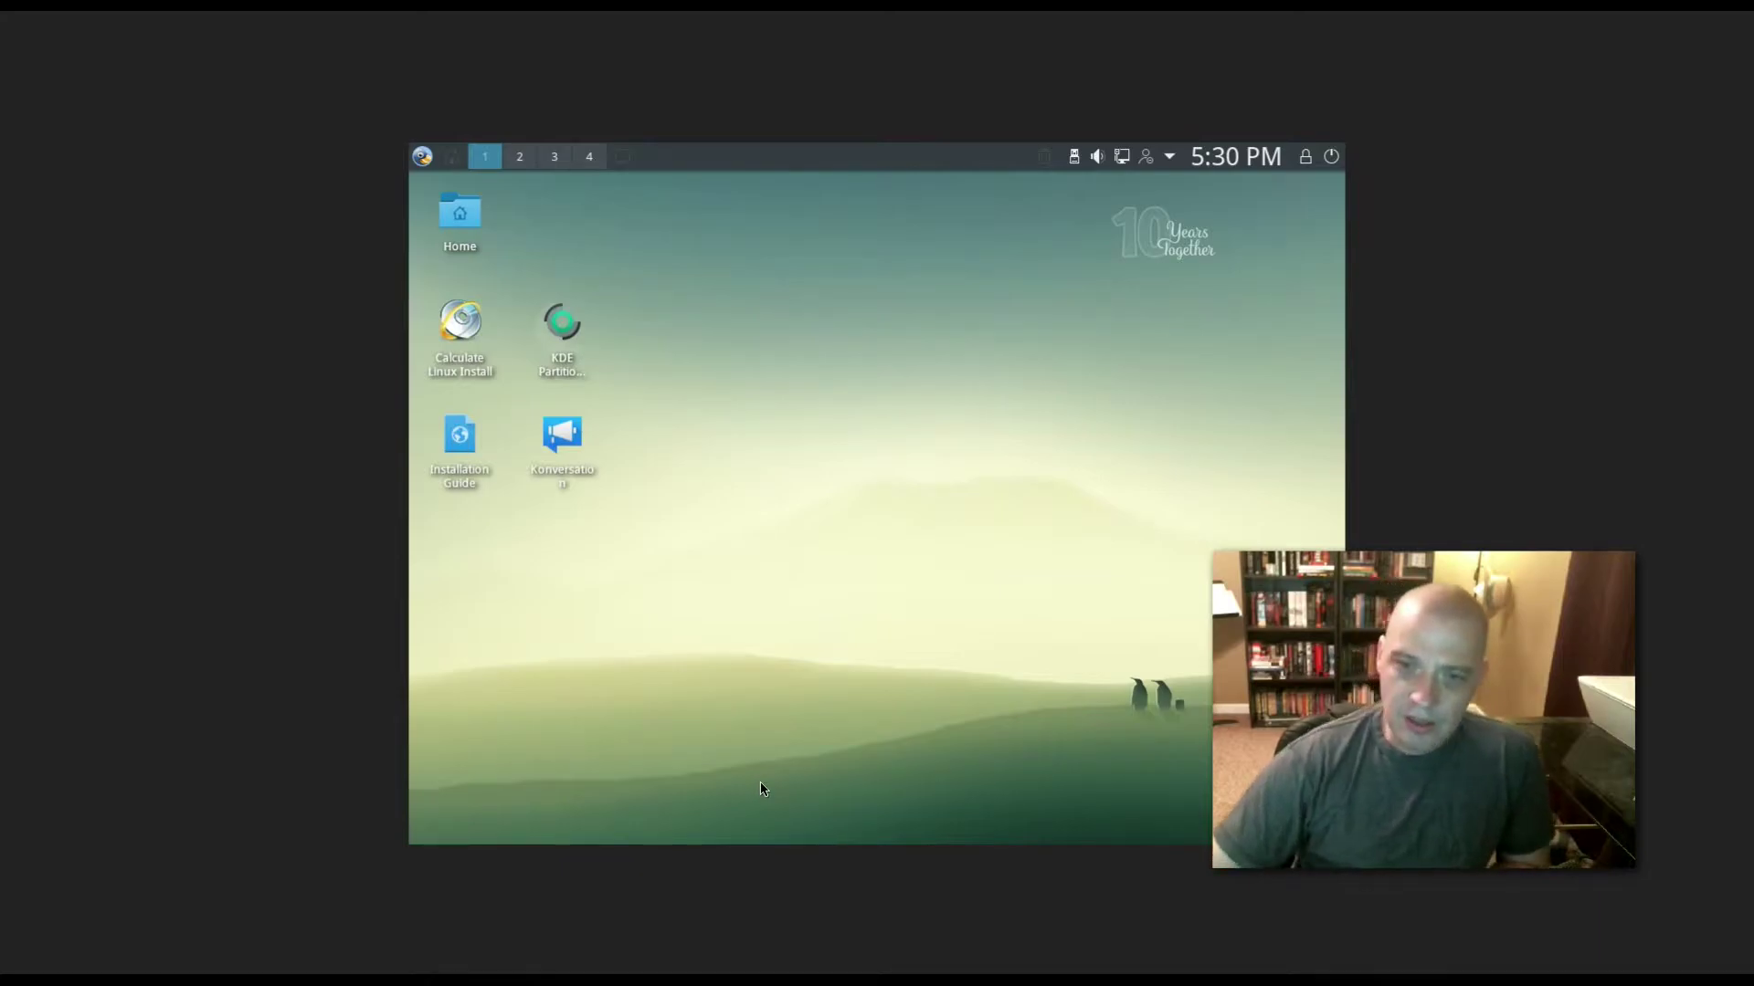
pyautogui.moveTo(1361, 721); pyautogui.dragTo(1395, 781)
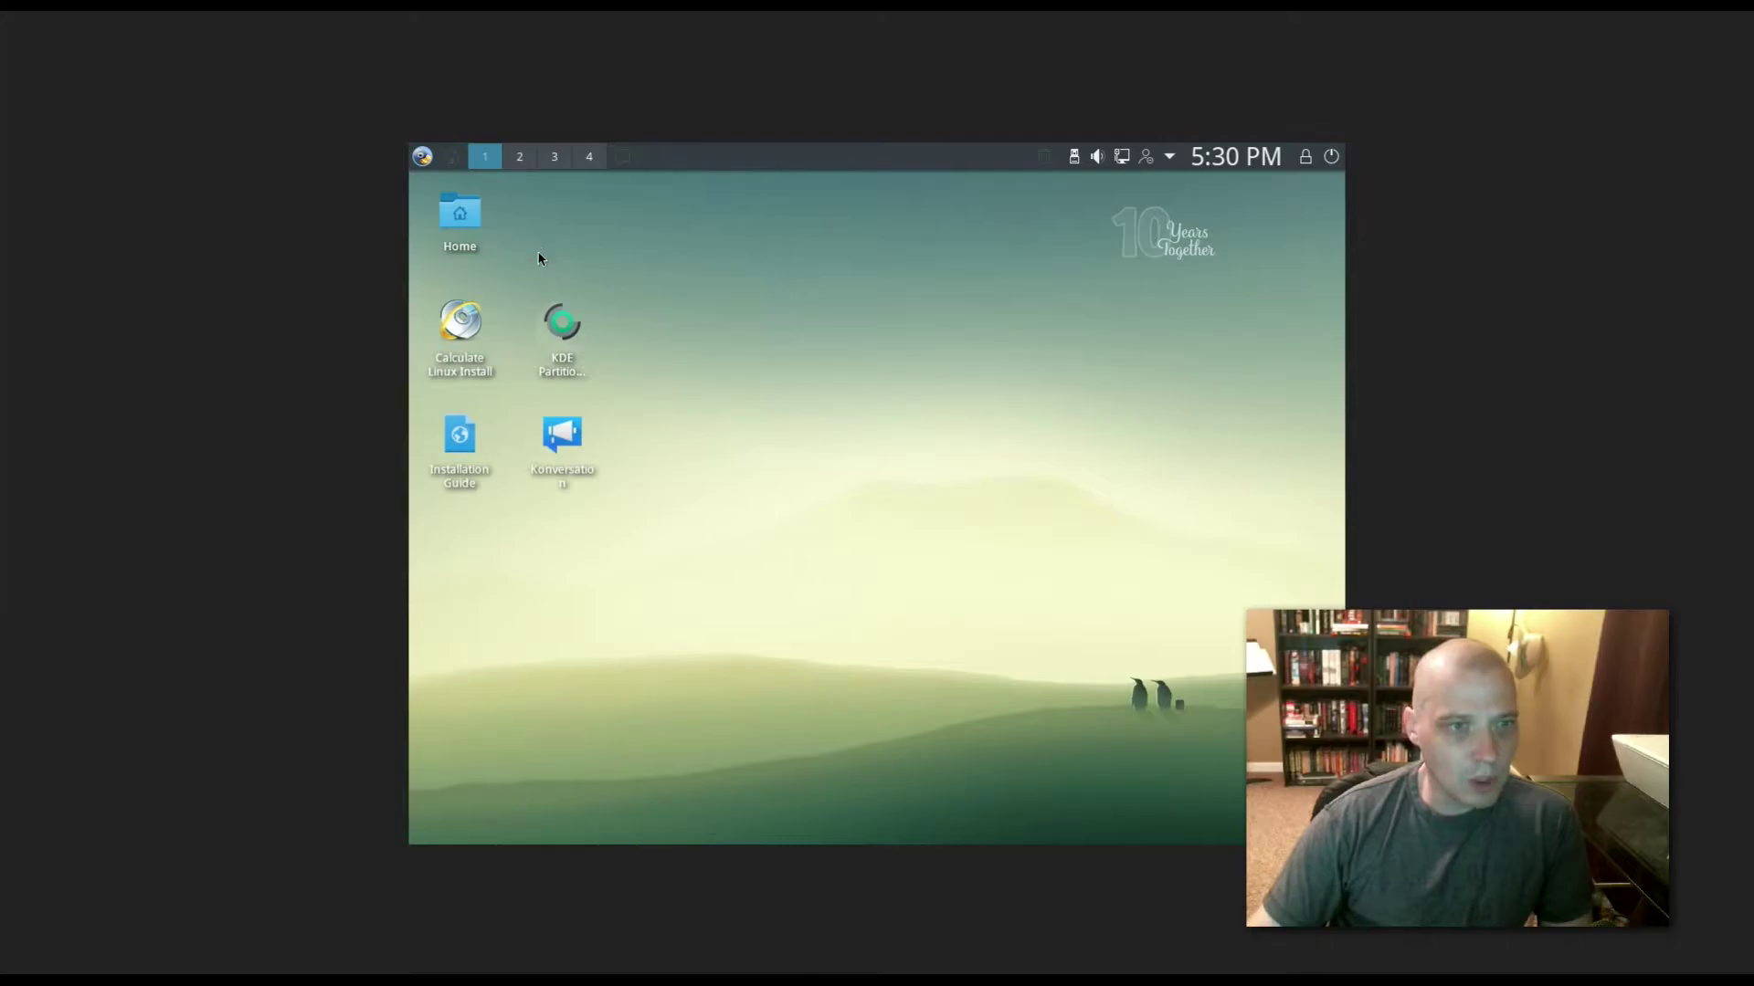
# Step: Launch Calculate Linux Install and accept the language and distribution pages, reaching Allocate drive space
pyautogui.click(460, 385)
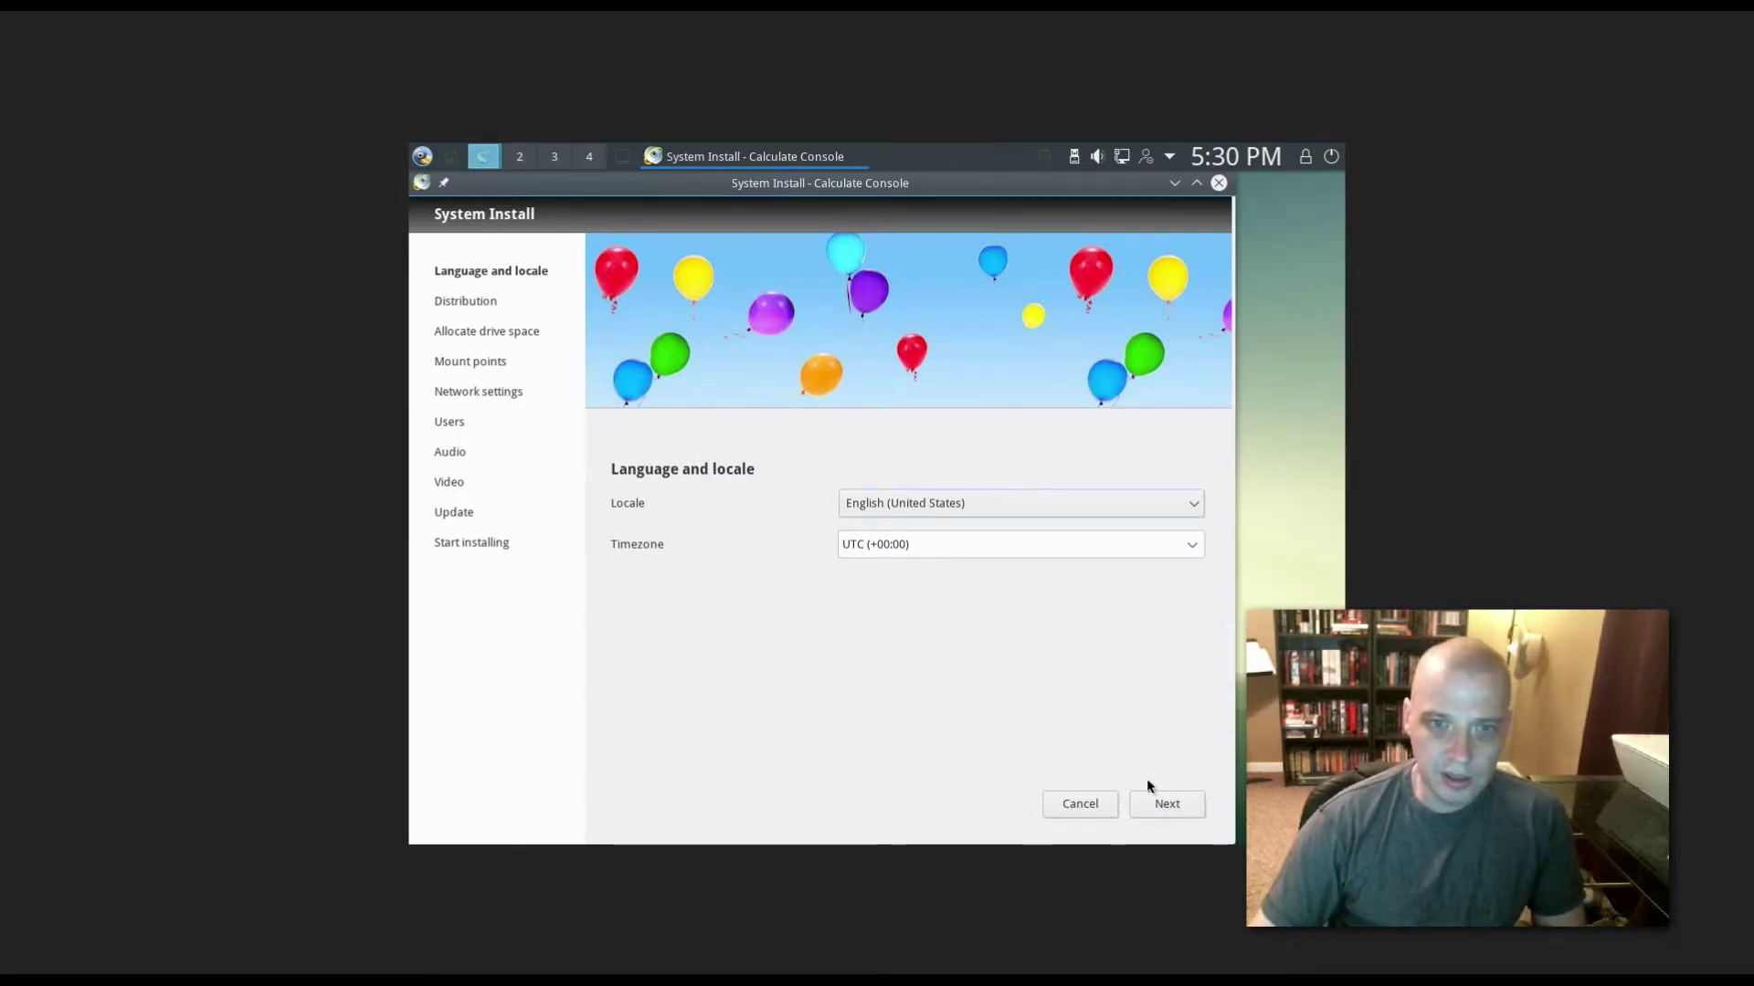
pyautogui.click(1167, 806)
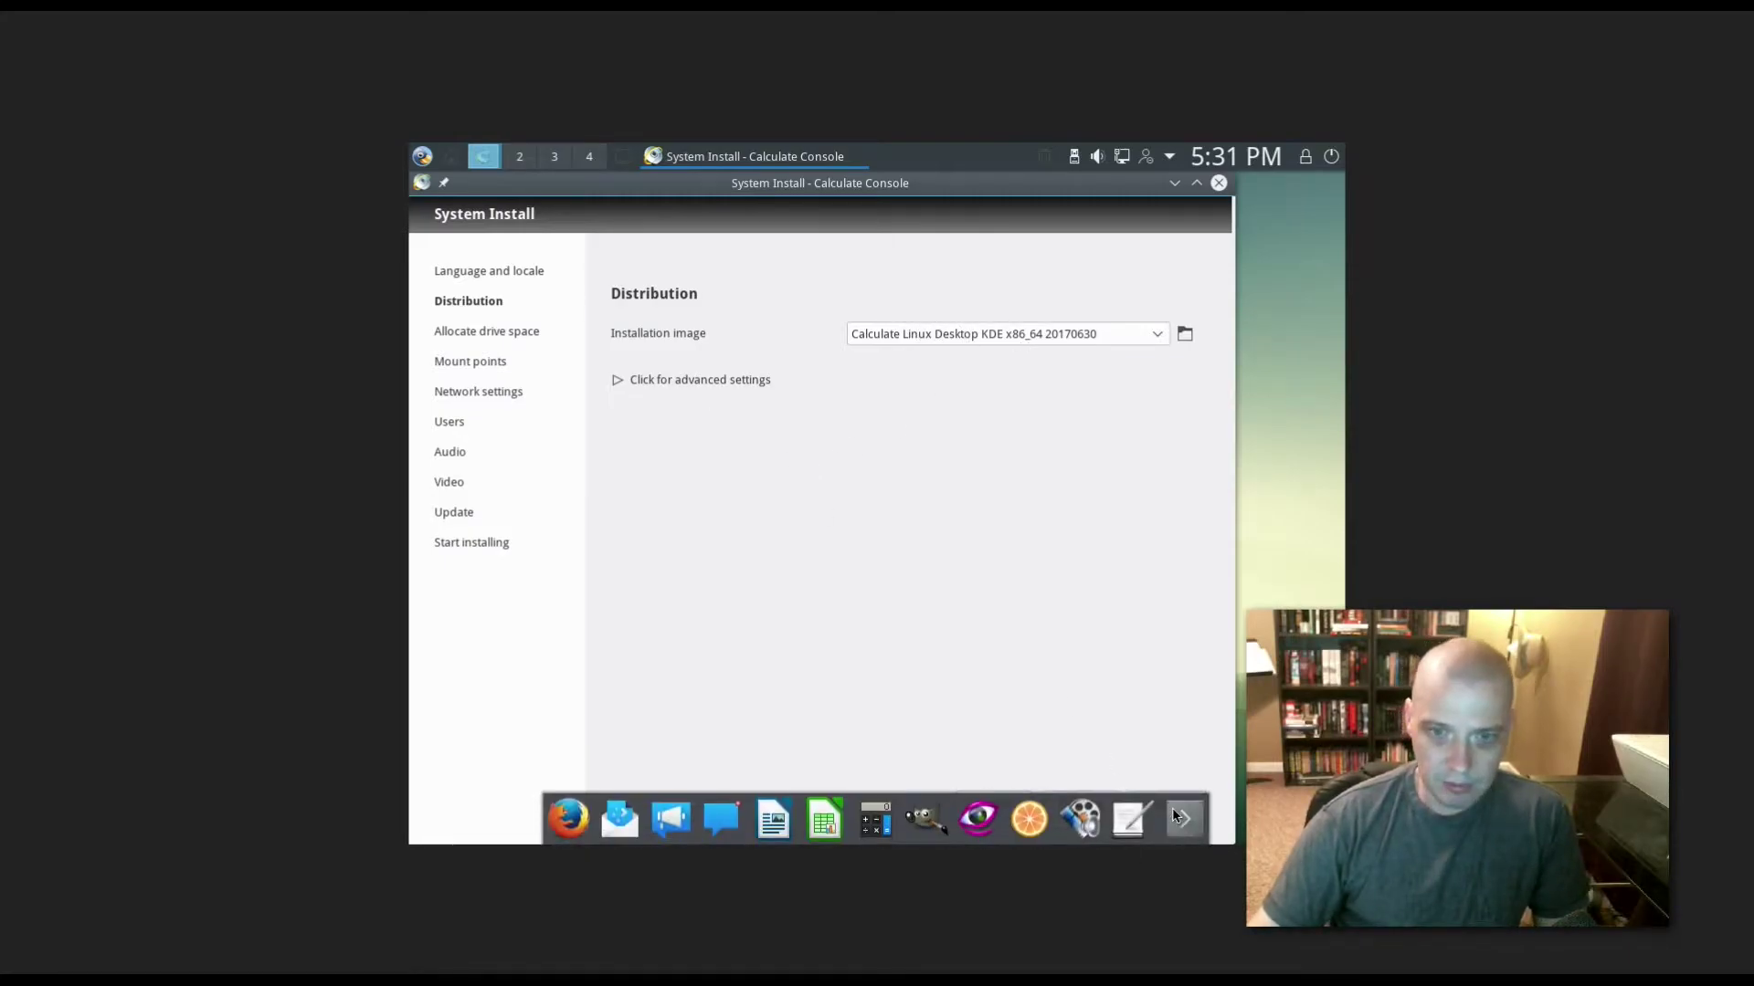
pyautogui.click(1171, 807)
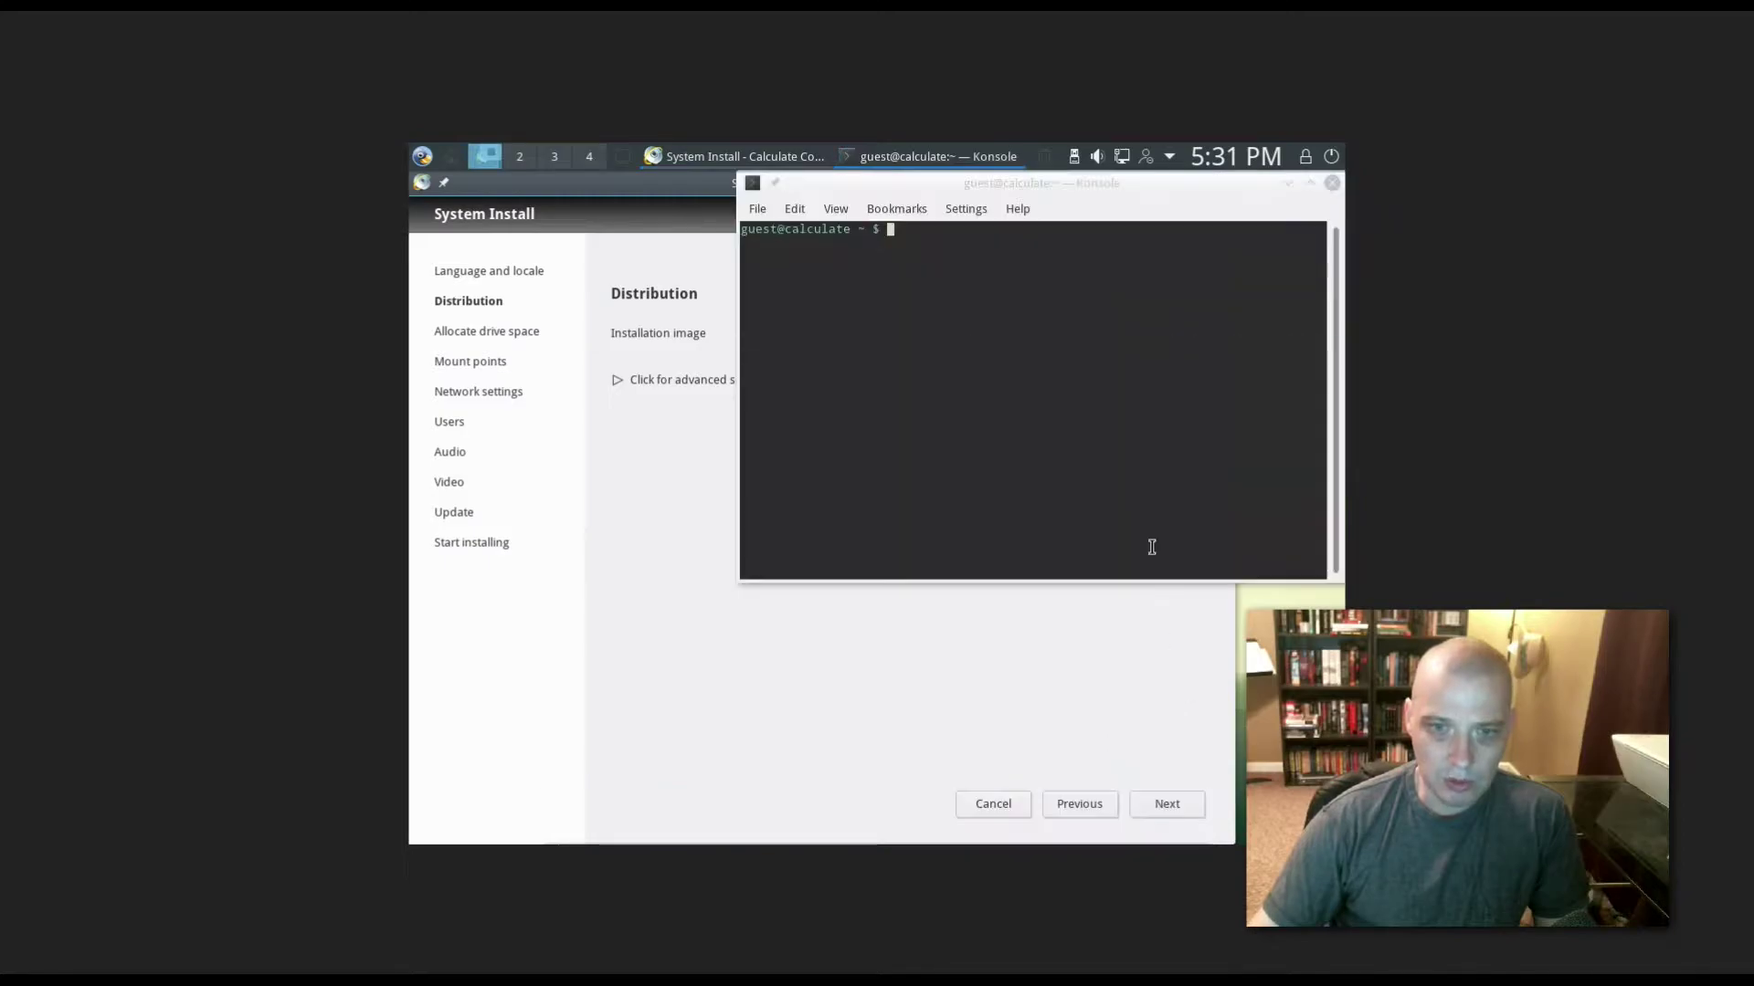
pyautogui.click(1332, 182)
pyautogui.click(1167, 803)
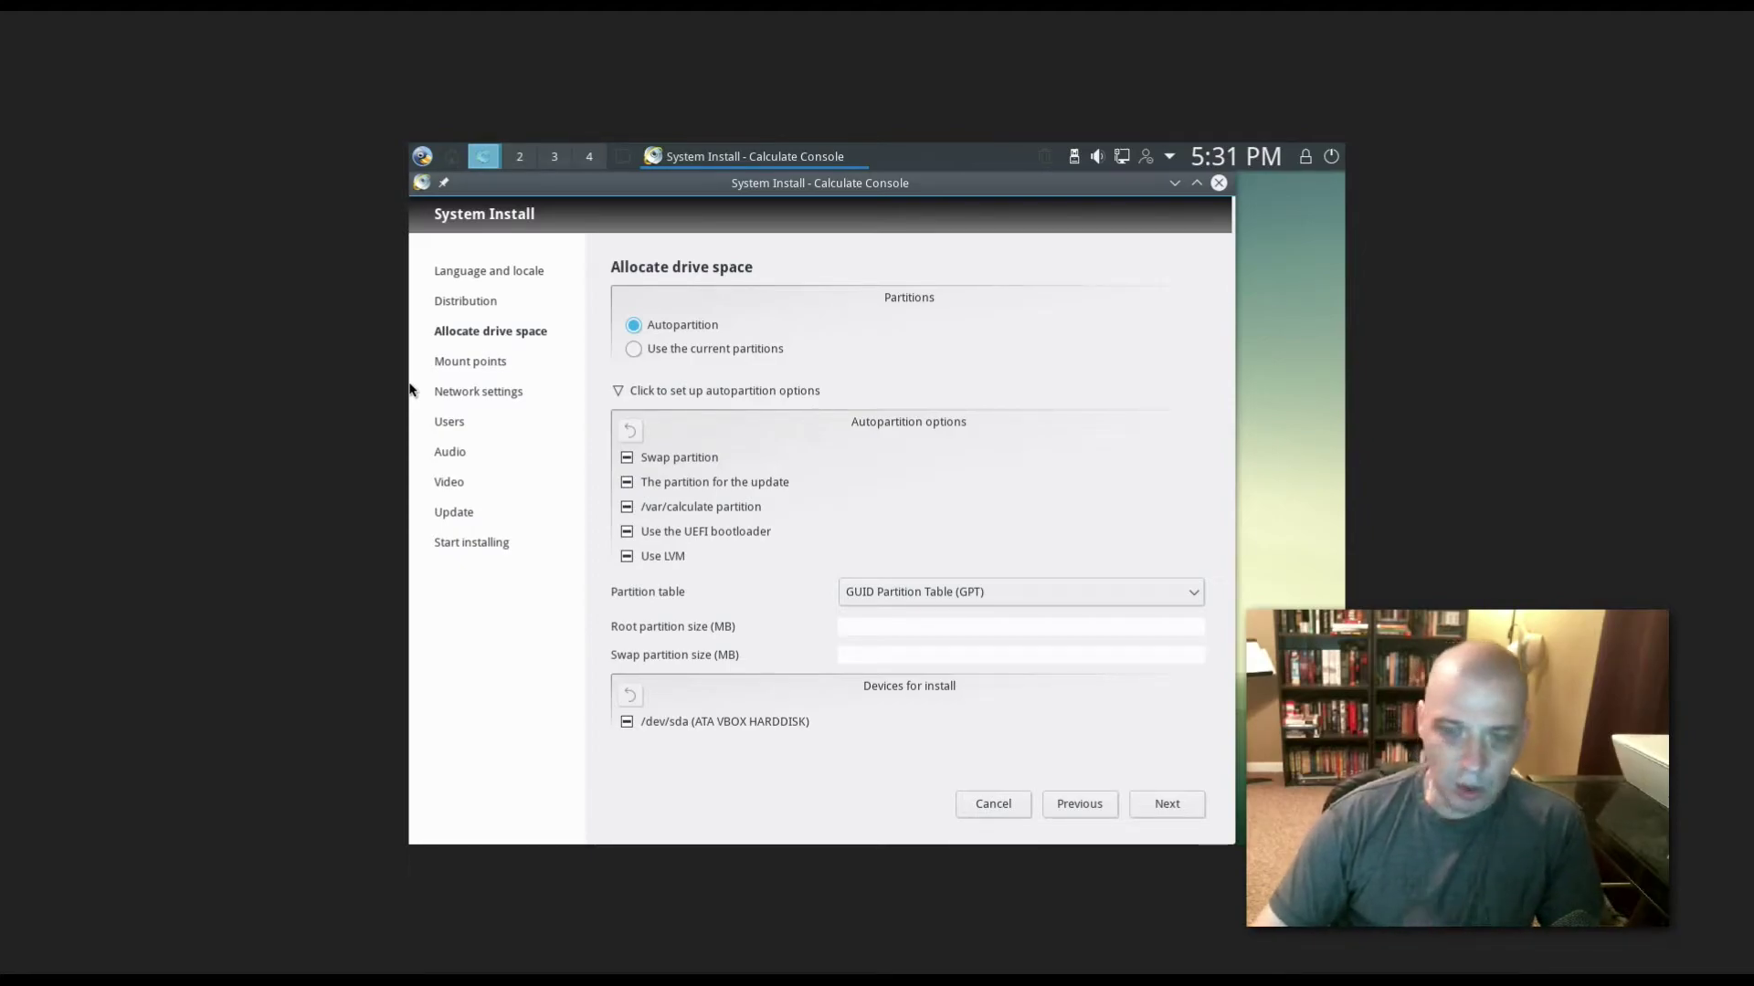
# Step: Accept the default autopartitioning, mount points and network settings to reach the Users page
pyautogui.moveTo(1034, 844)
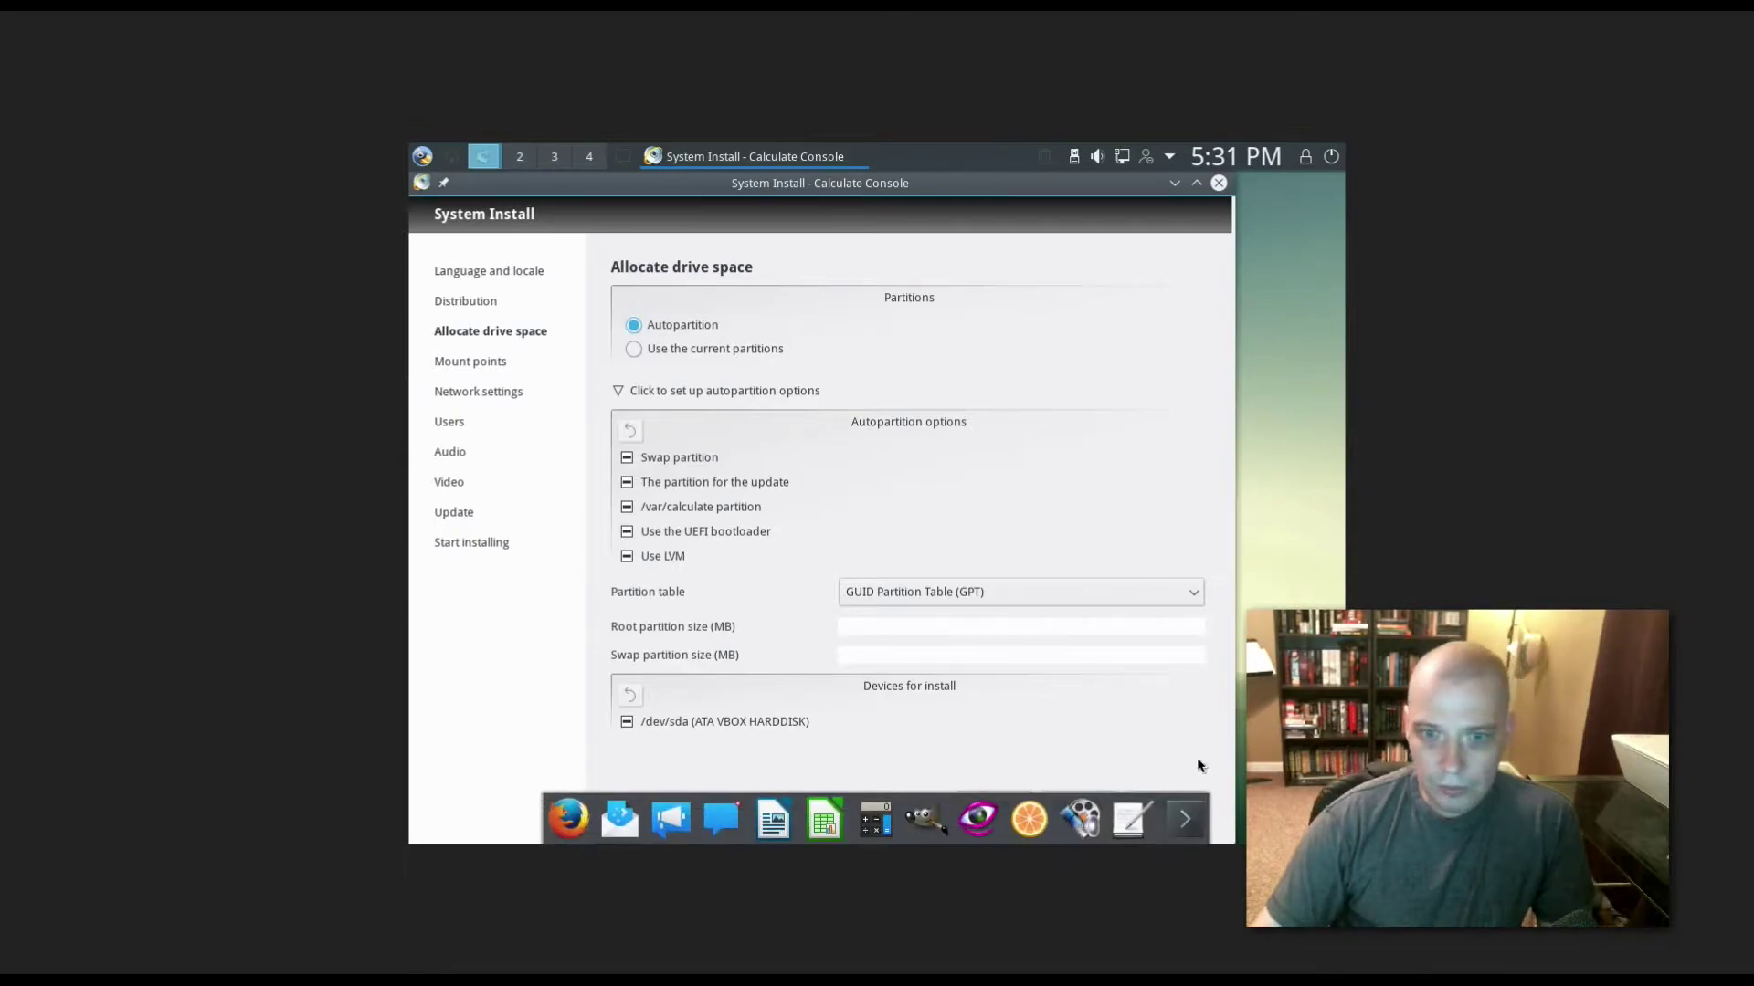
pyautogui.click(1176, 802)
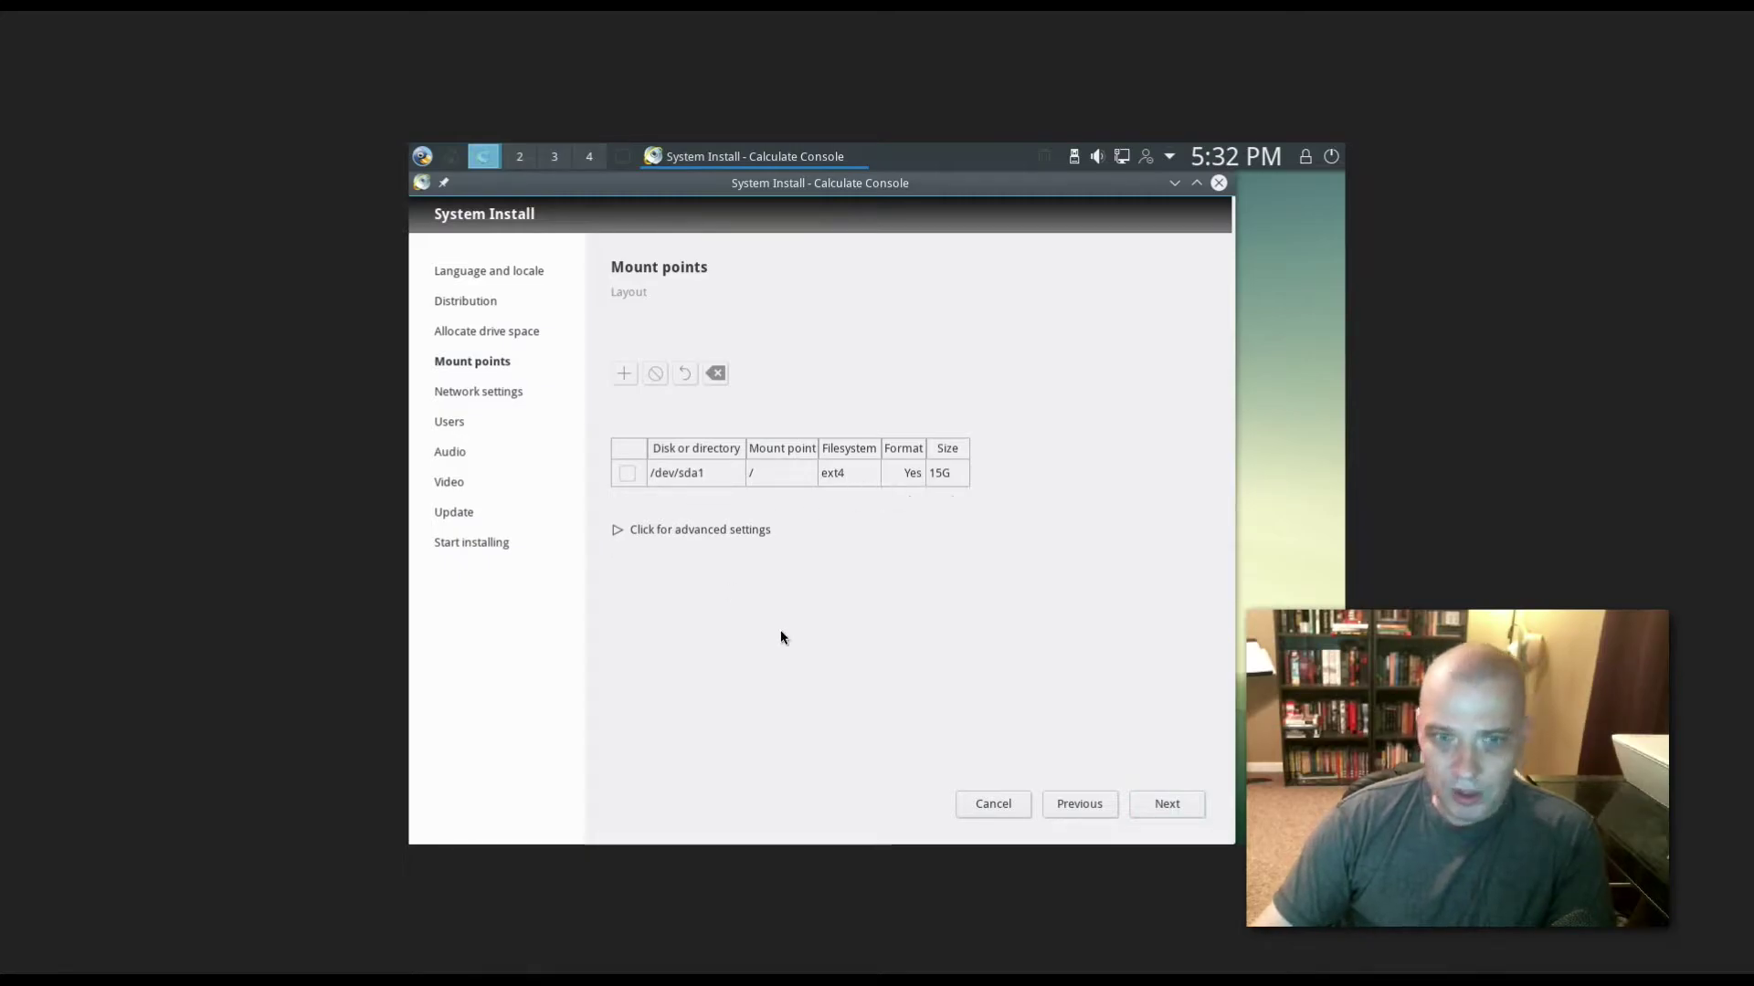
pyautogui.click(1178, 808)
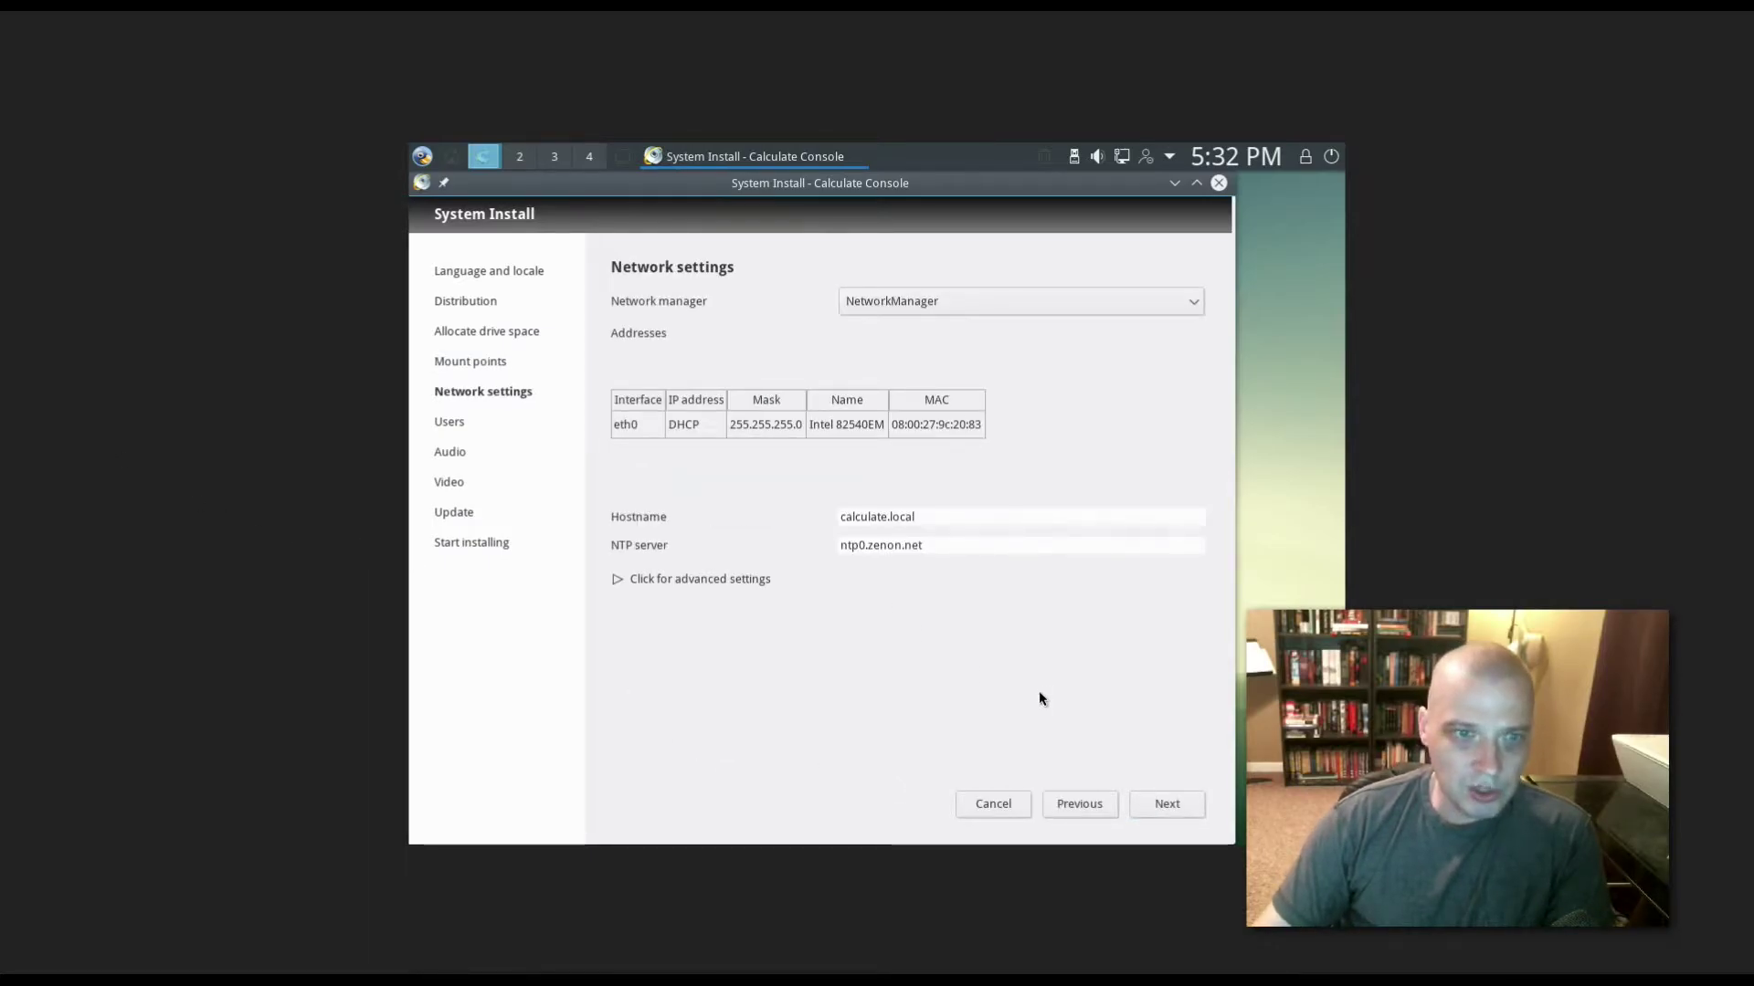
pyautogui.moveTo(1158, 811)
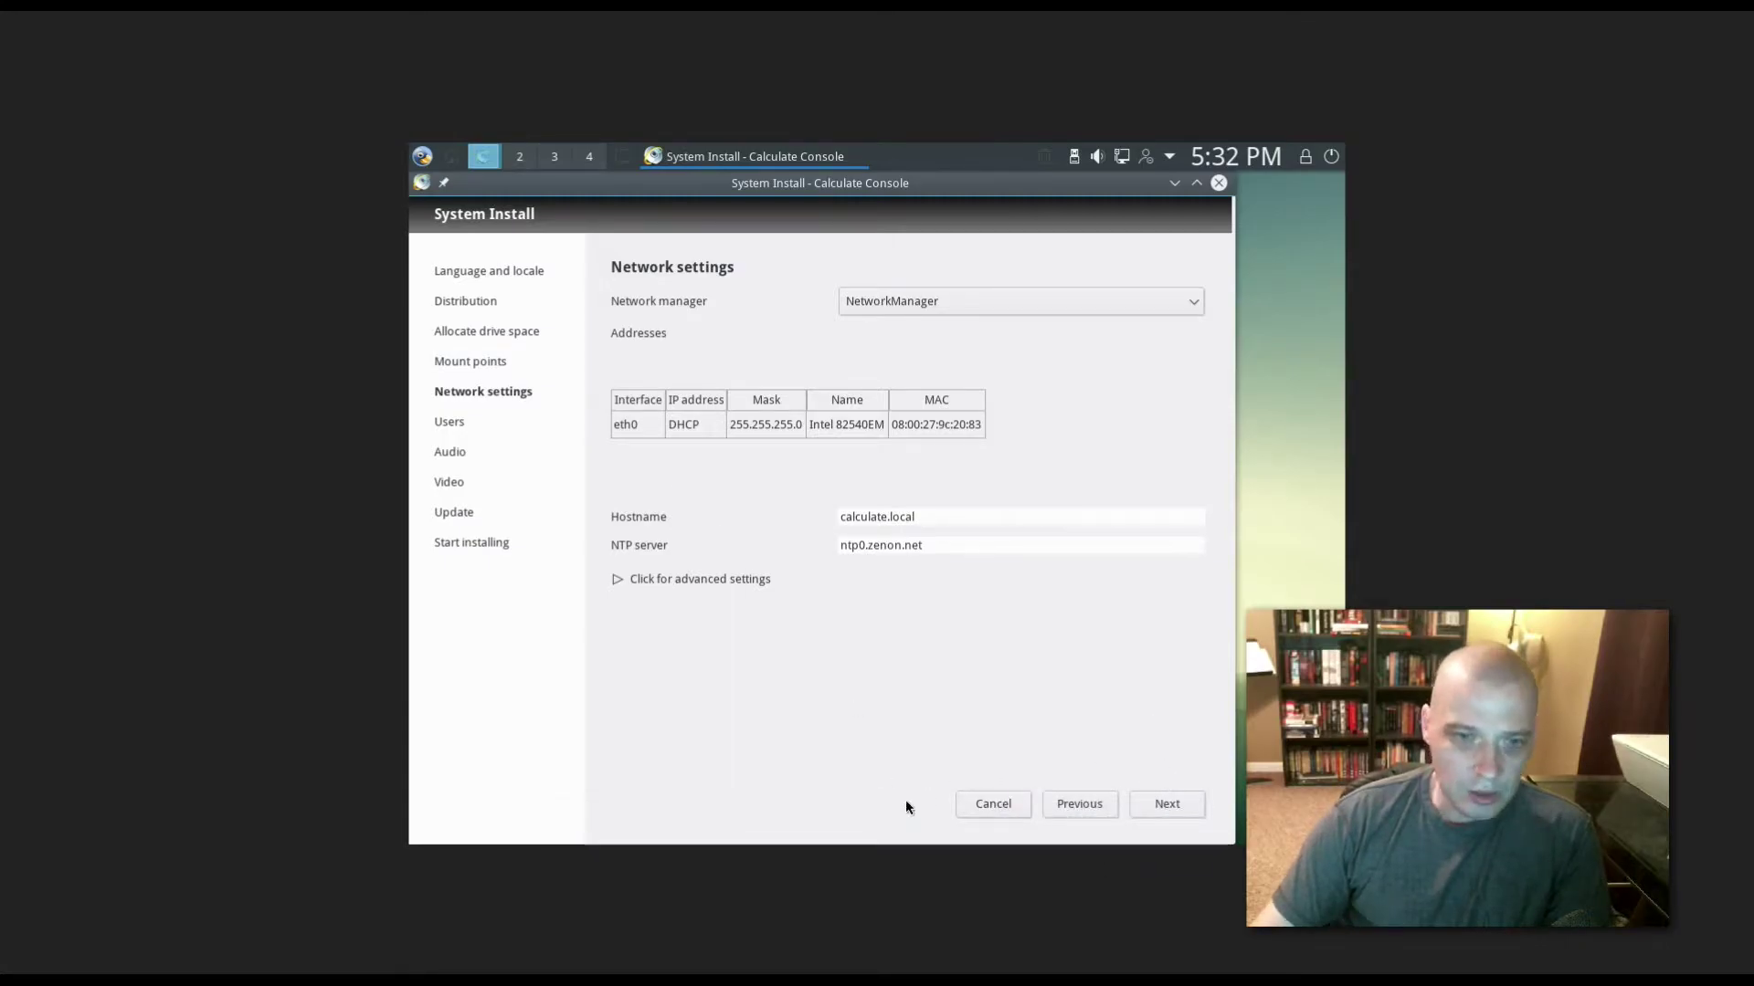
pyautogui.moveTo(882, 822)
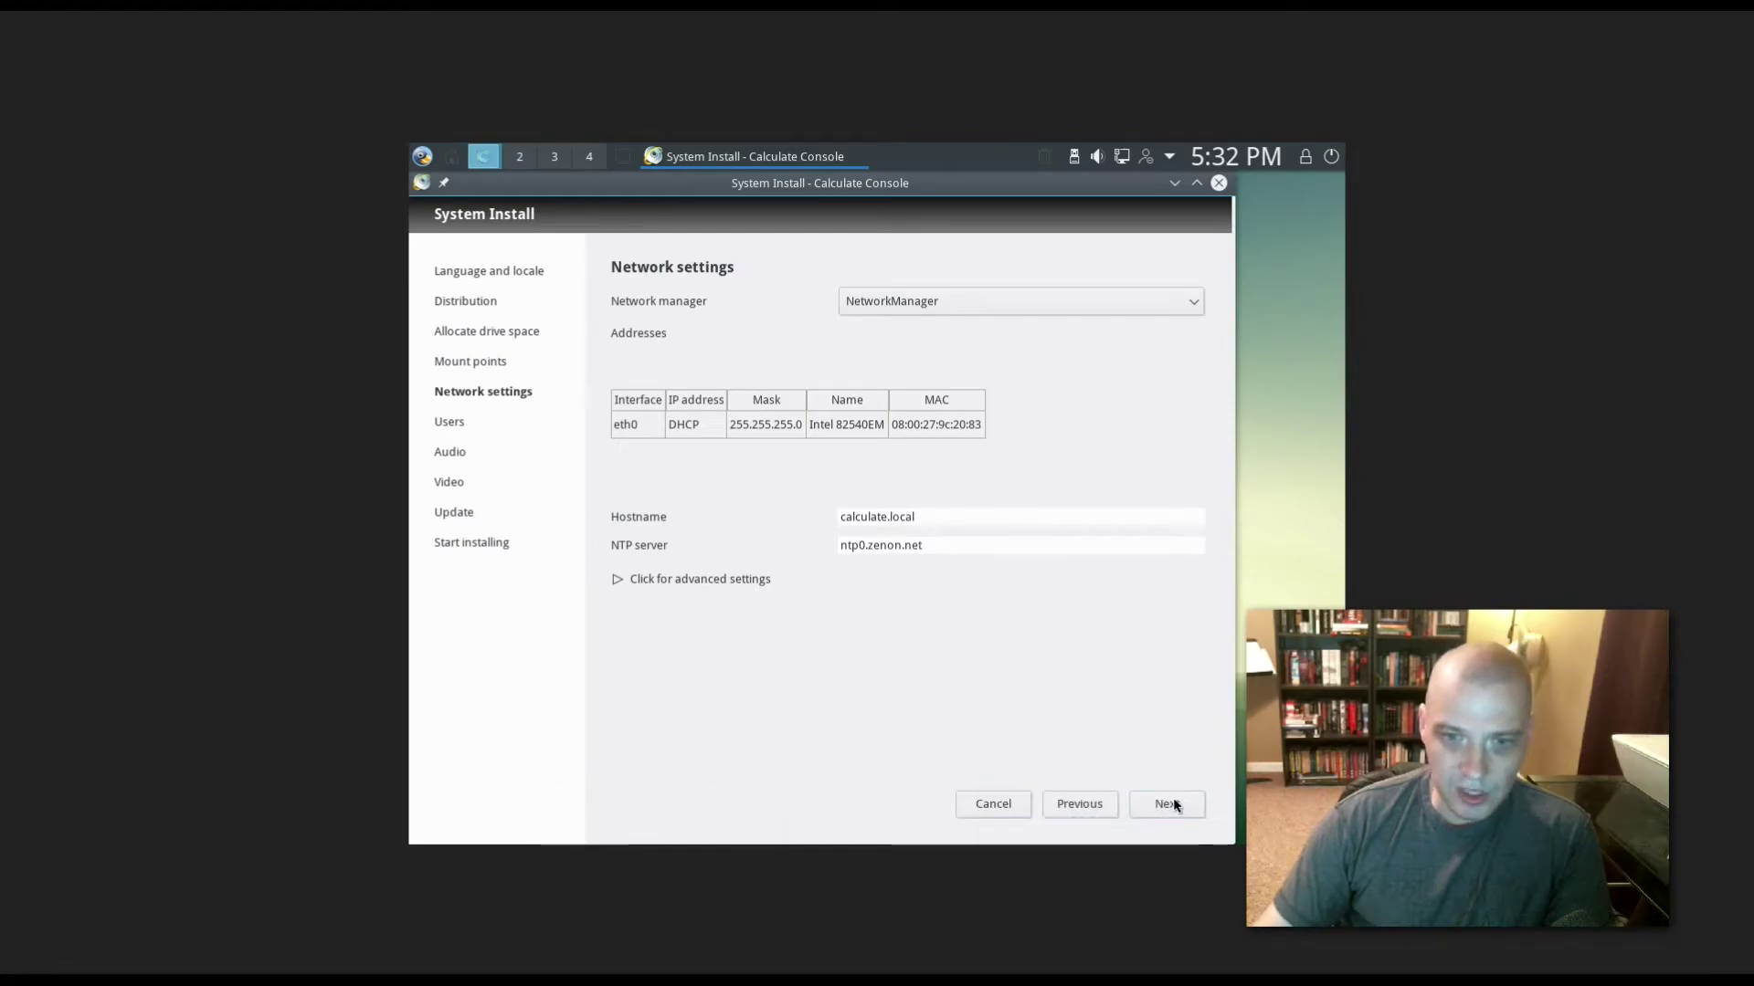
pyautogui.click(1170, 803)
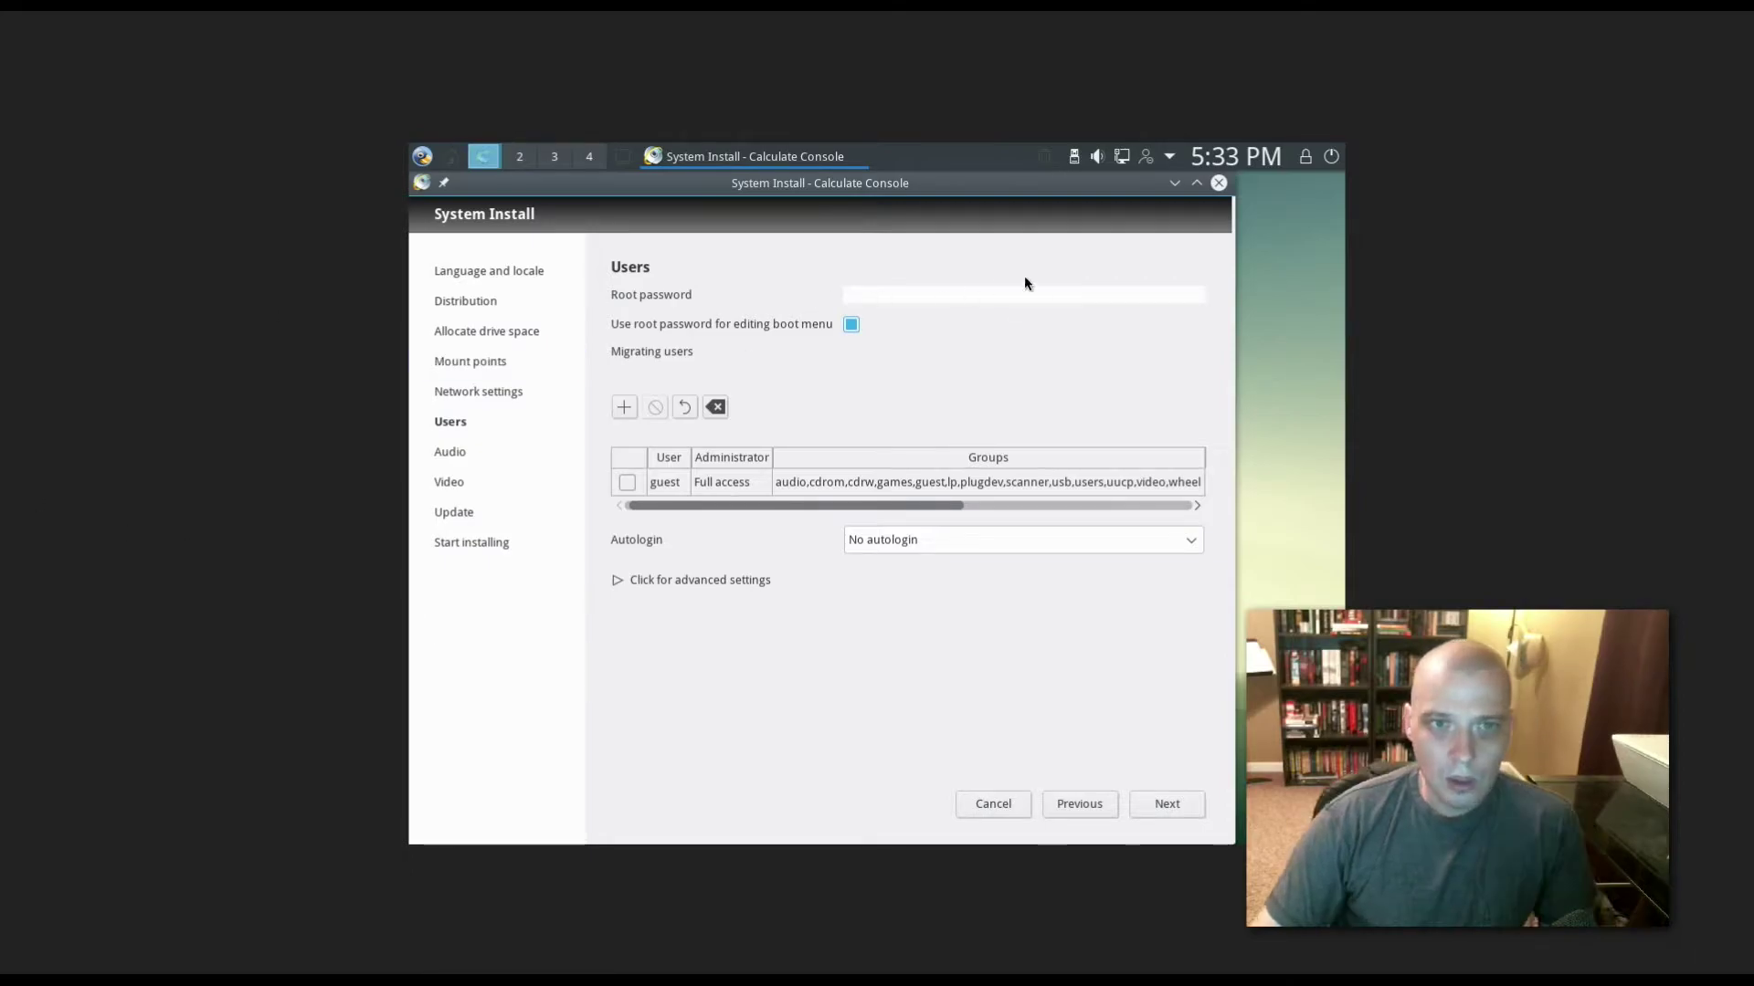
# Step: Enter and confirm the root password, select the guest user, and try to continue
pyautogui.click(1001, 295)
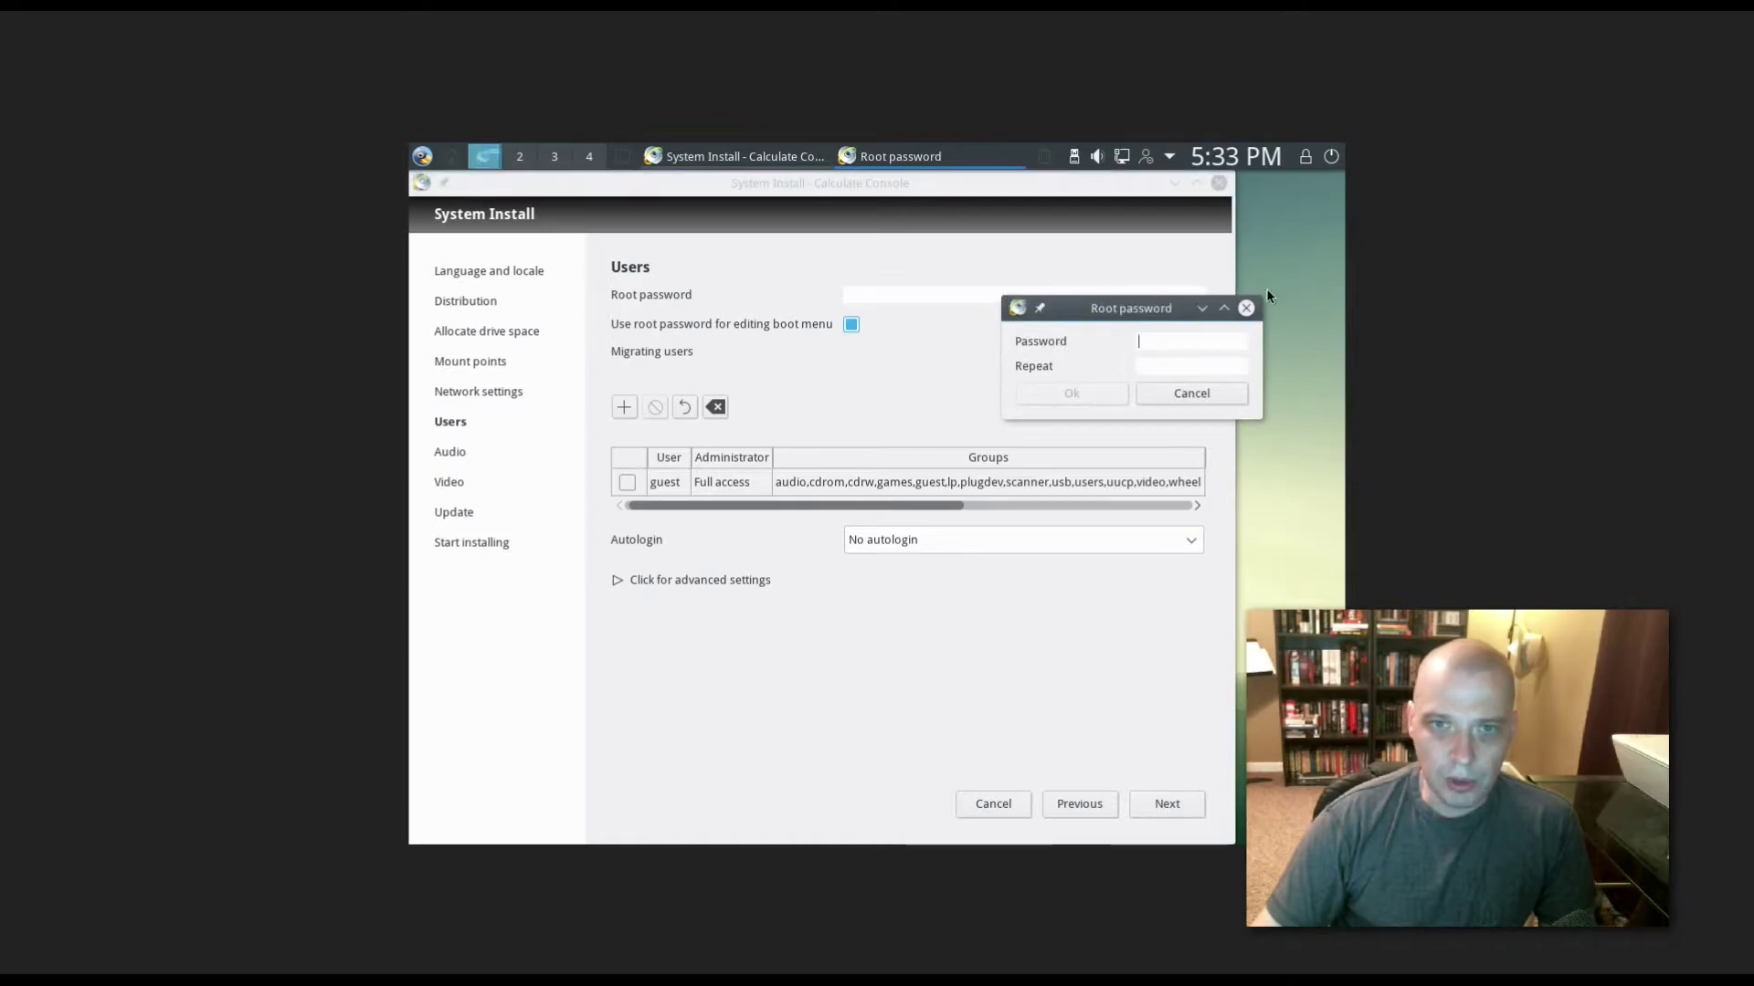
pyautogui.write('*******')
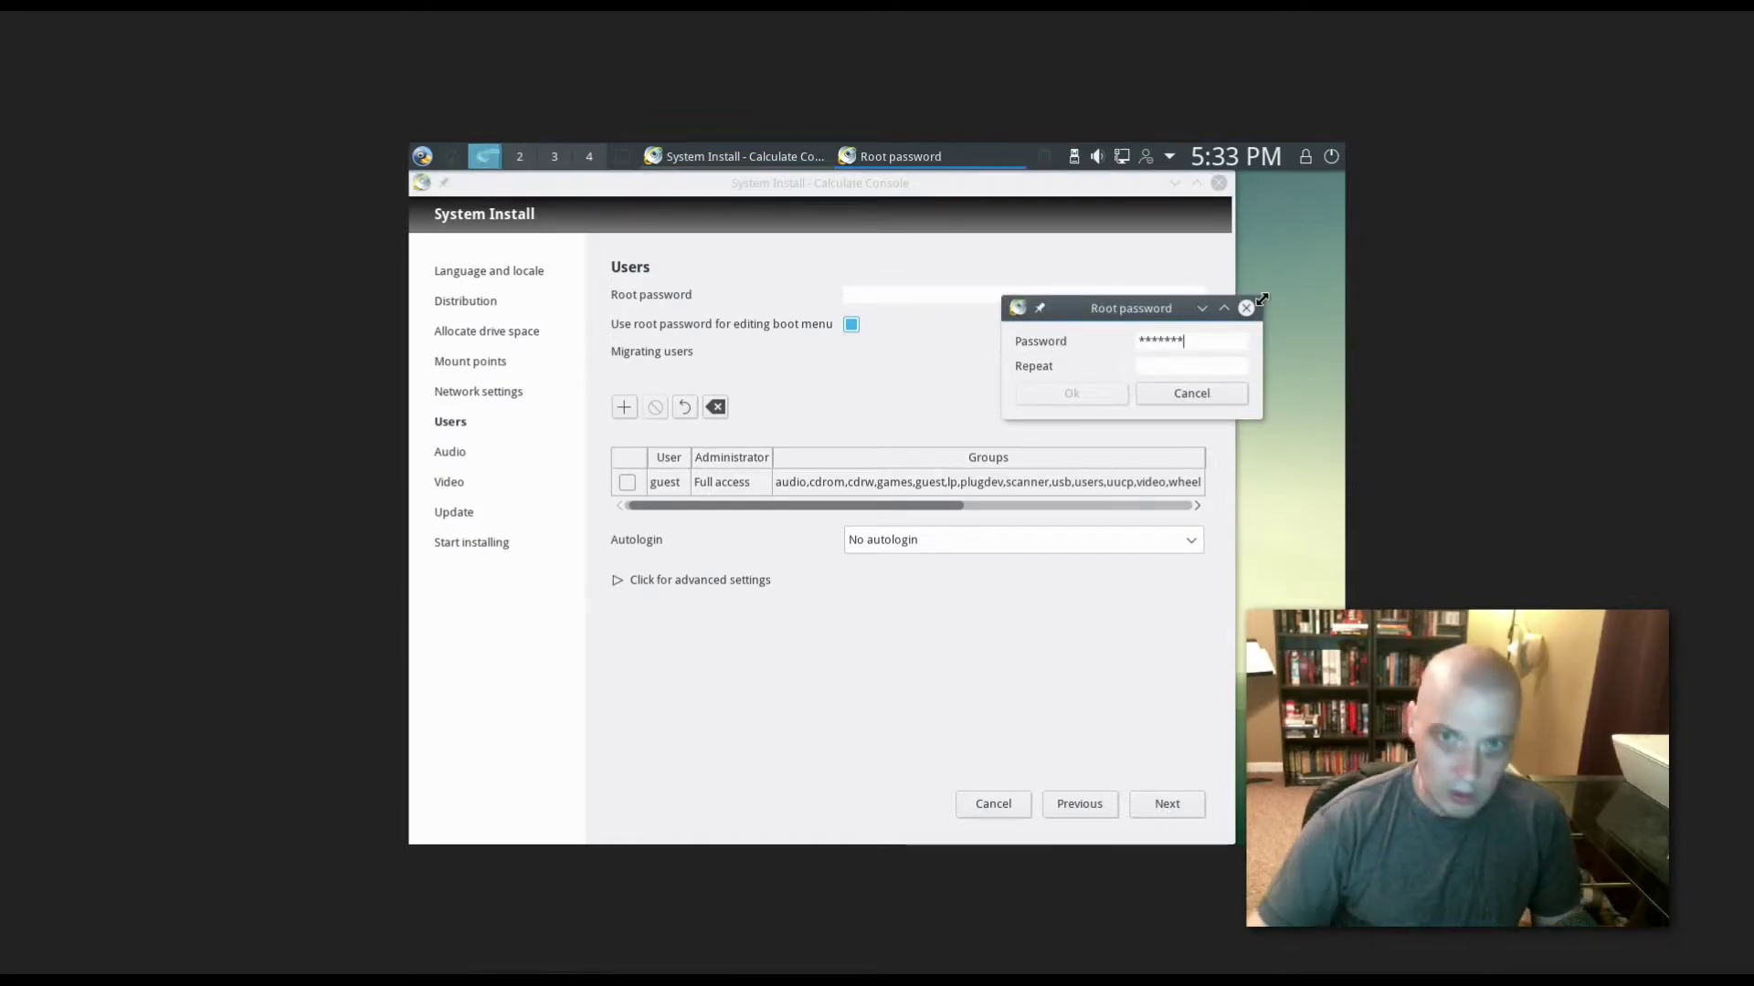
pyautogui.click(1168, 367)
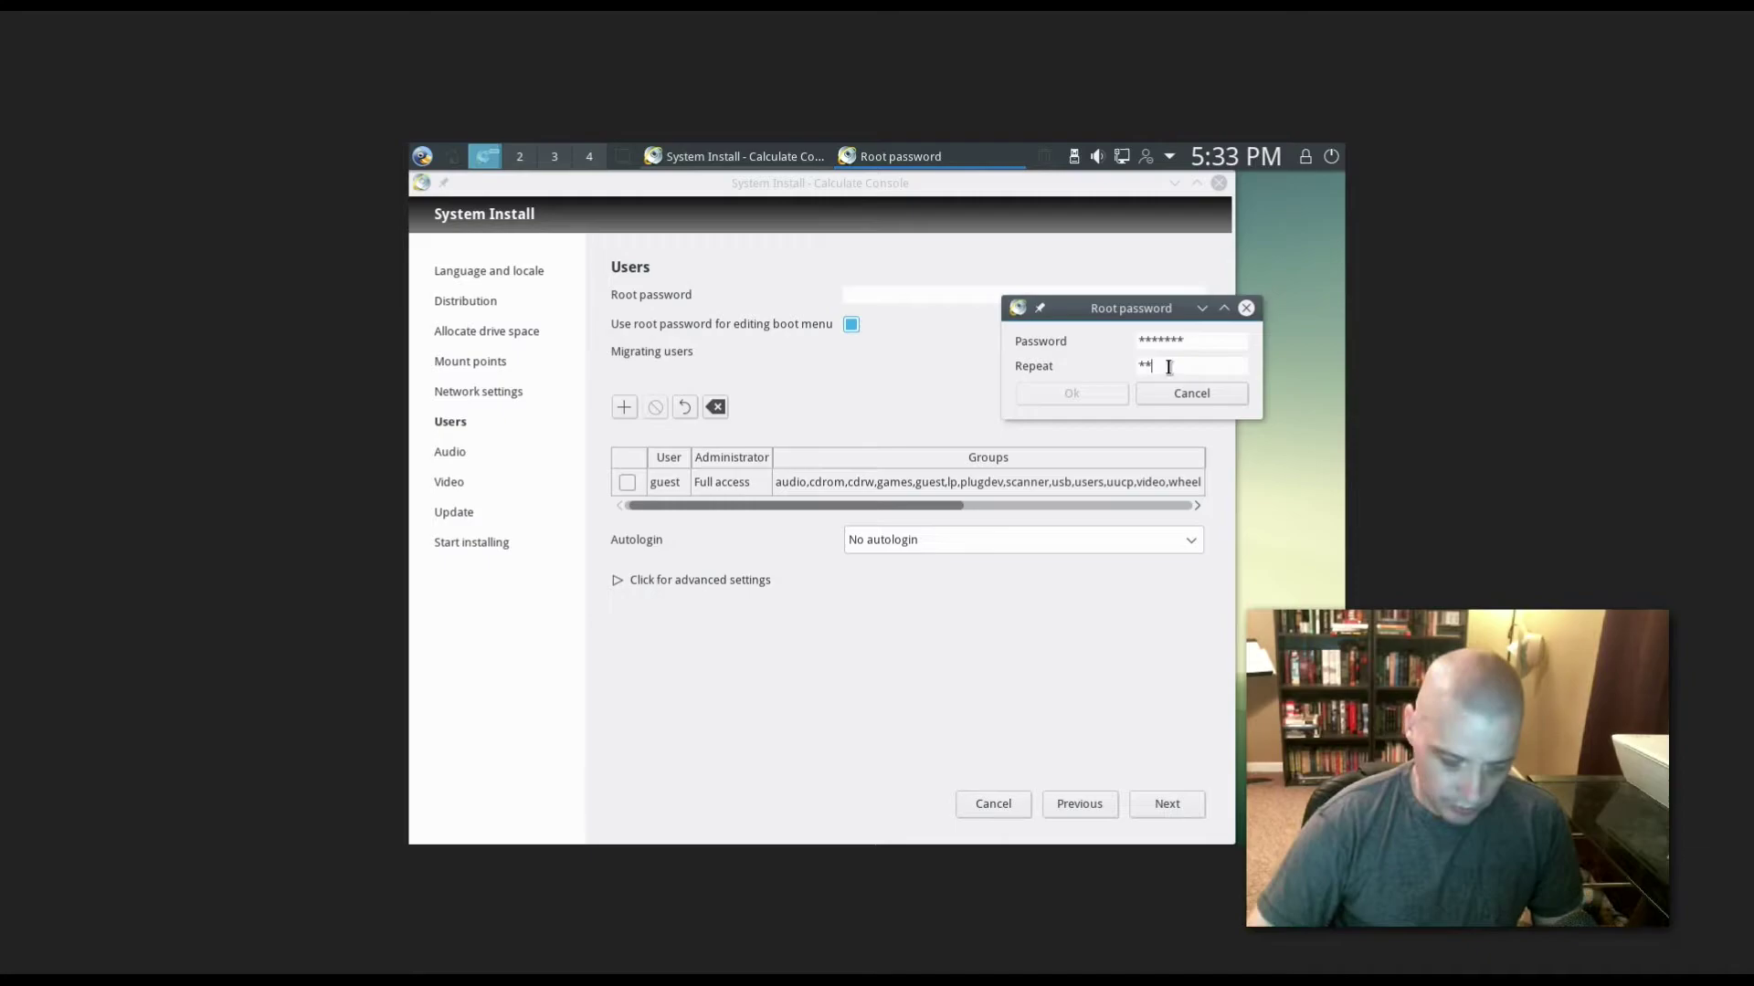
pyautogui.write('*******')
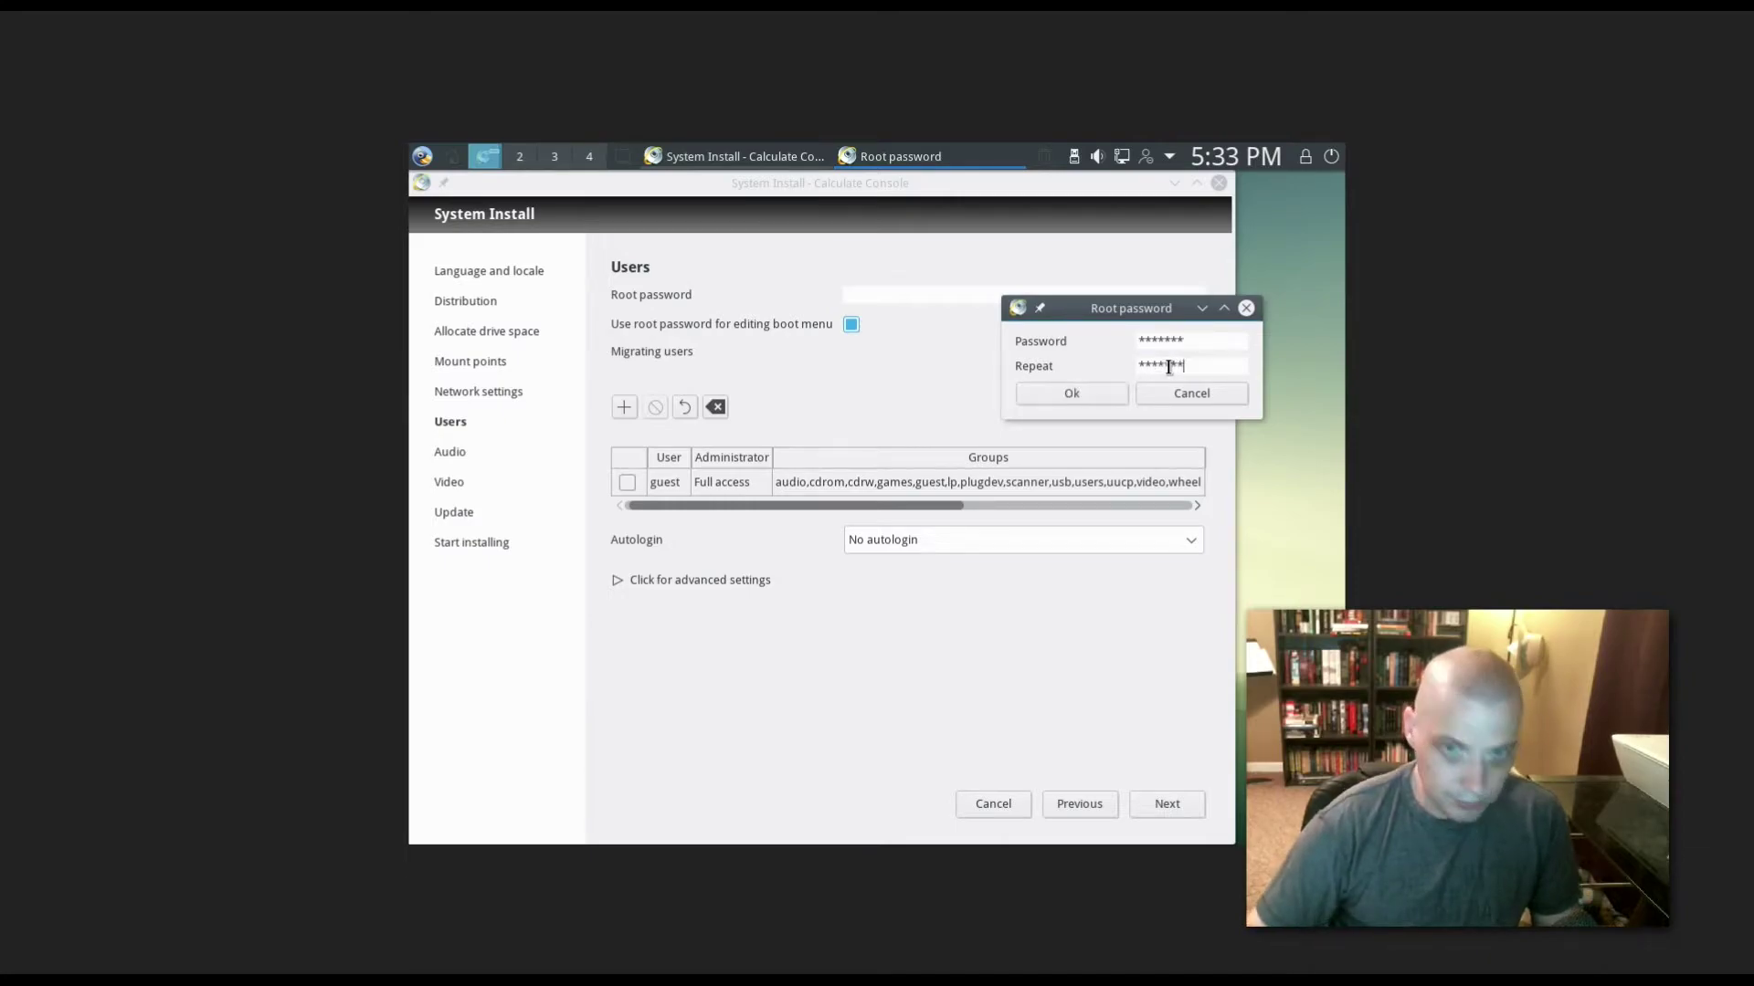
pyautogui.click(1095, 398)
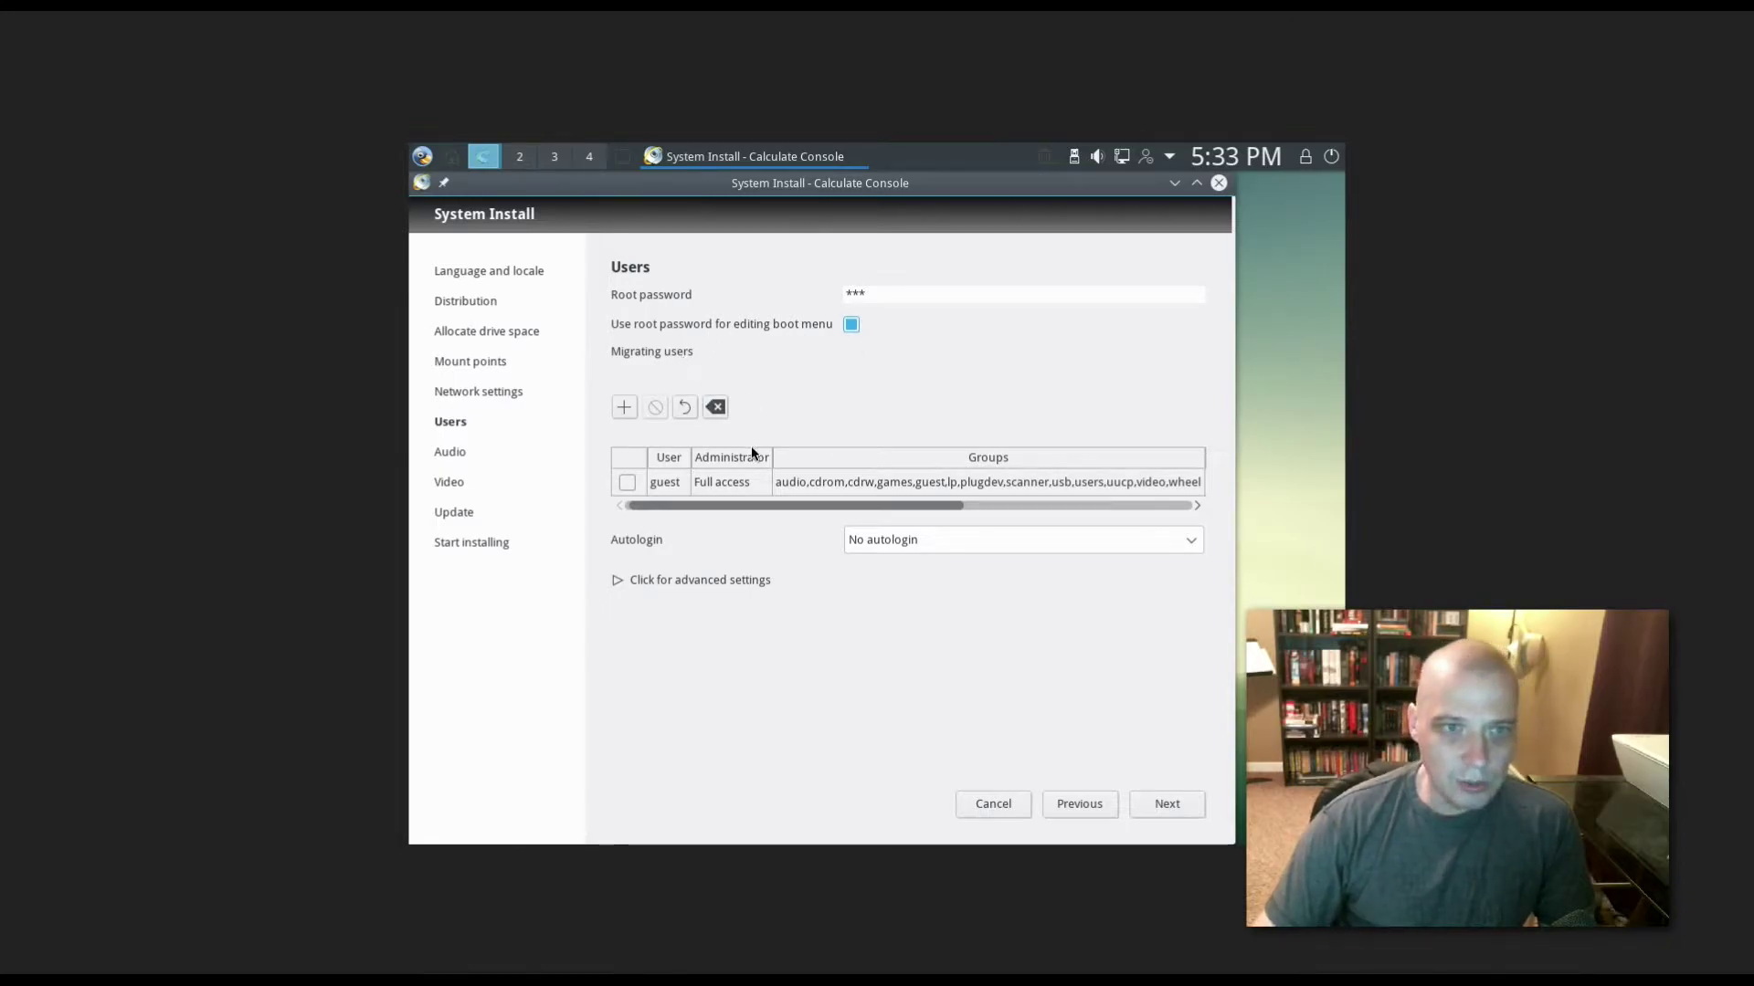
pyautogui.click(672, 481)
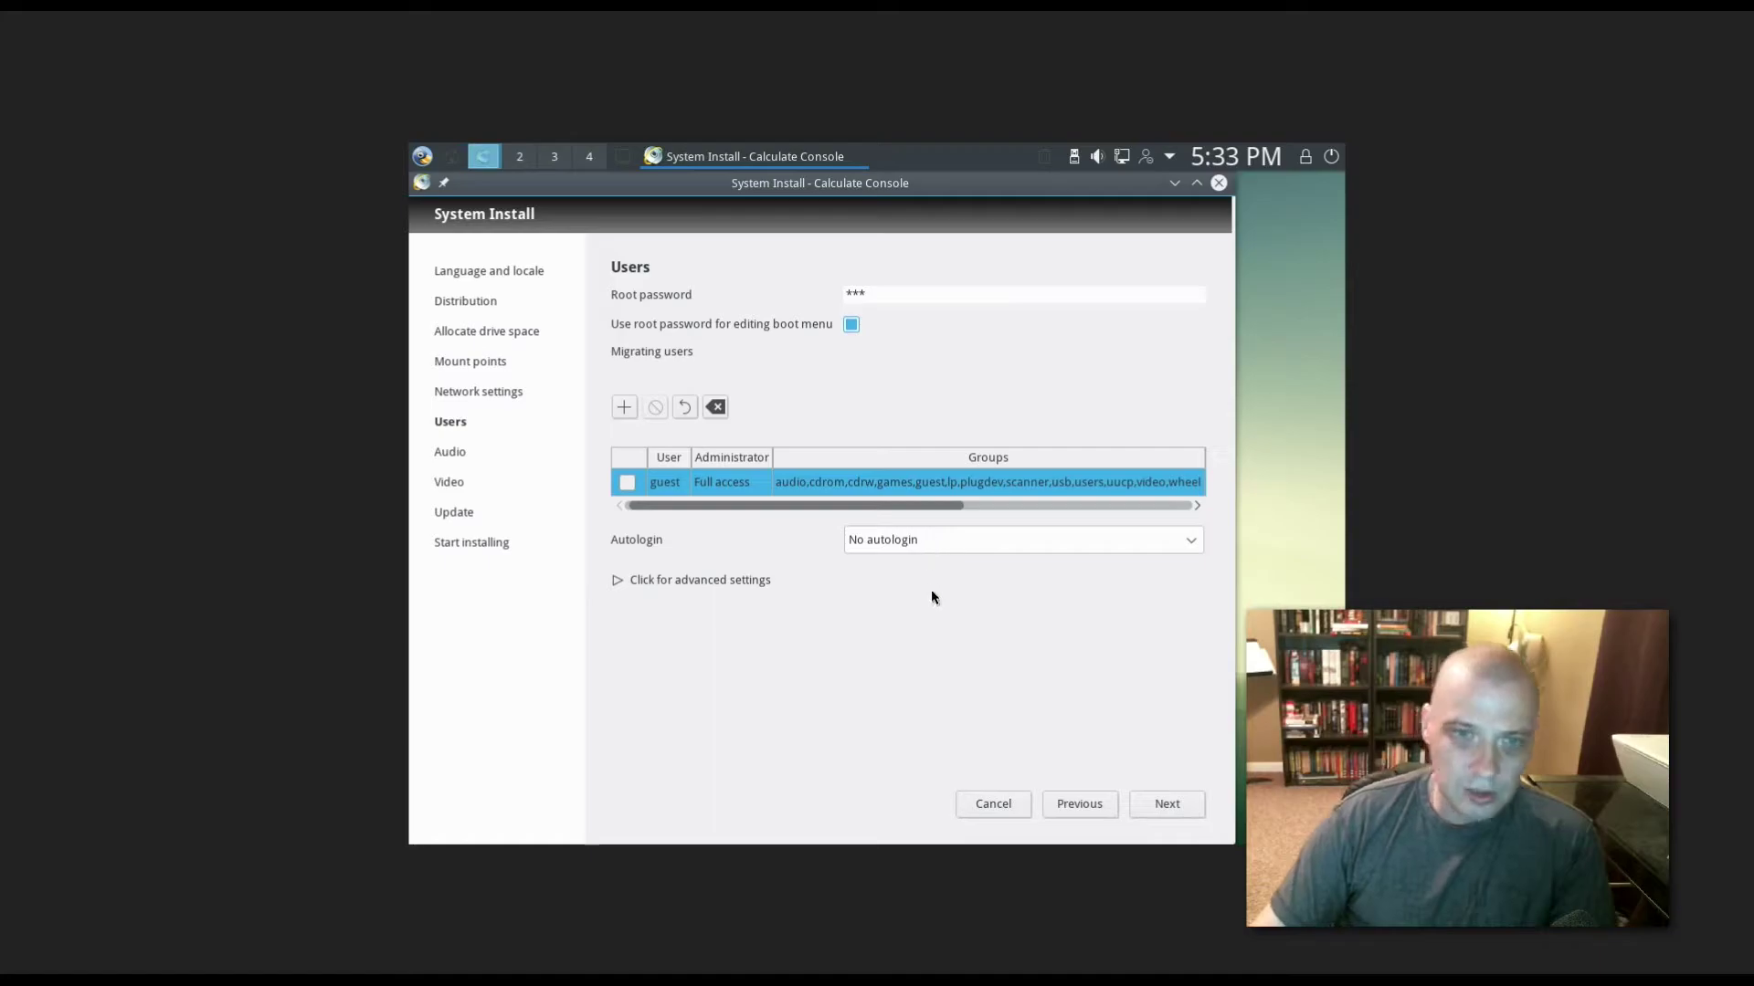
pyautogui.click(1173, 804)
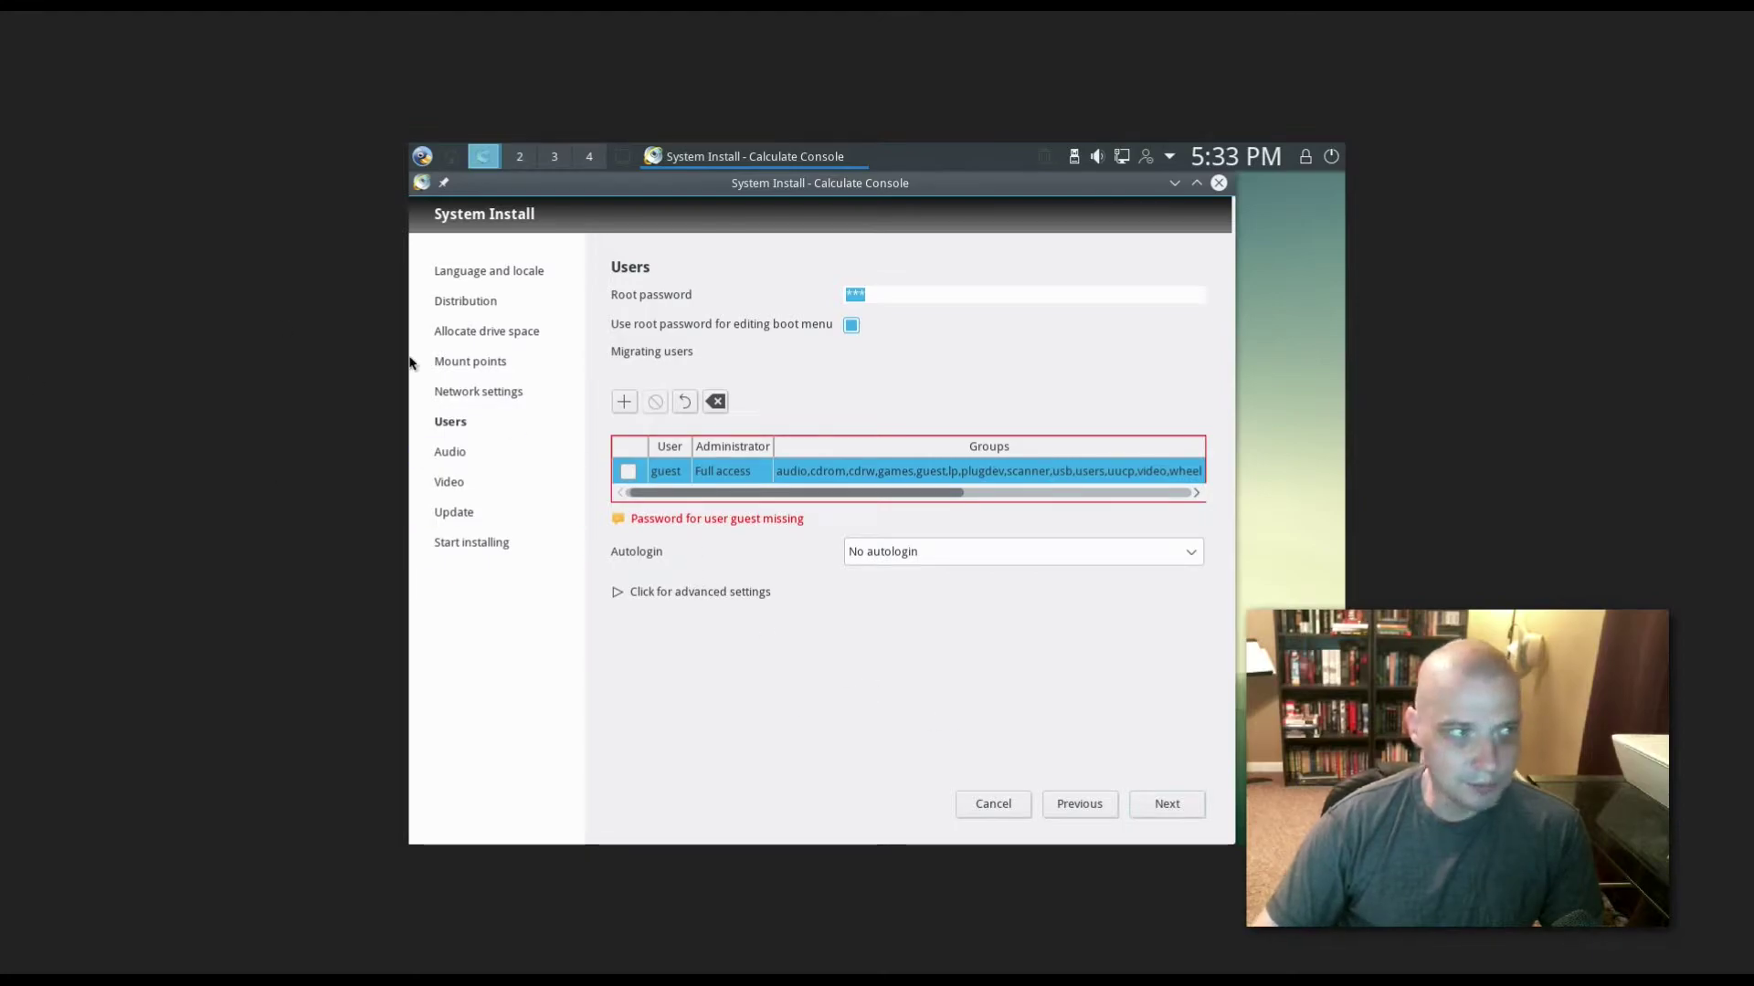
# Step: Add user 'calculate' with Full access administrator level and enter its password twice
pyautogui.click(619, 403)
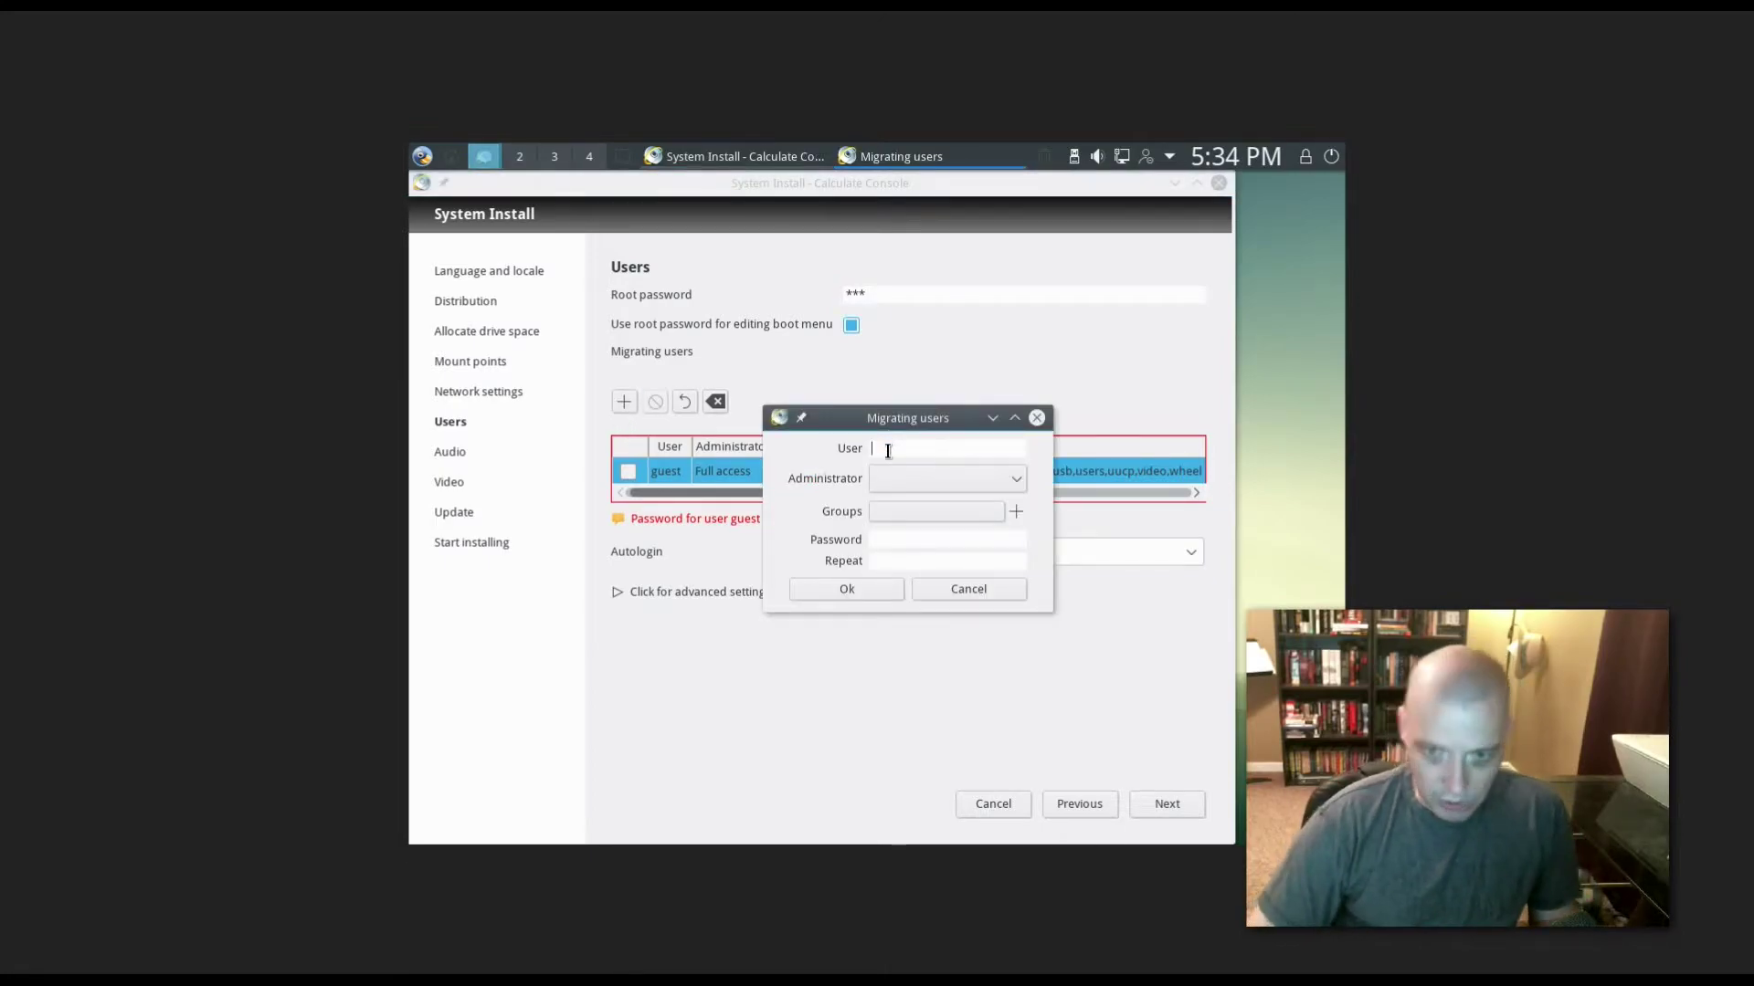
pyautogui.write('ca')
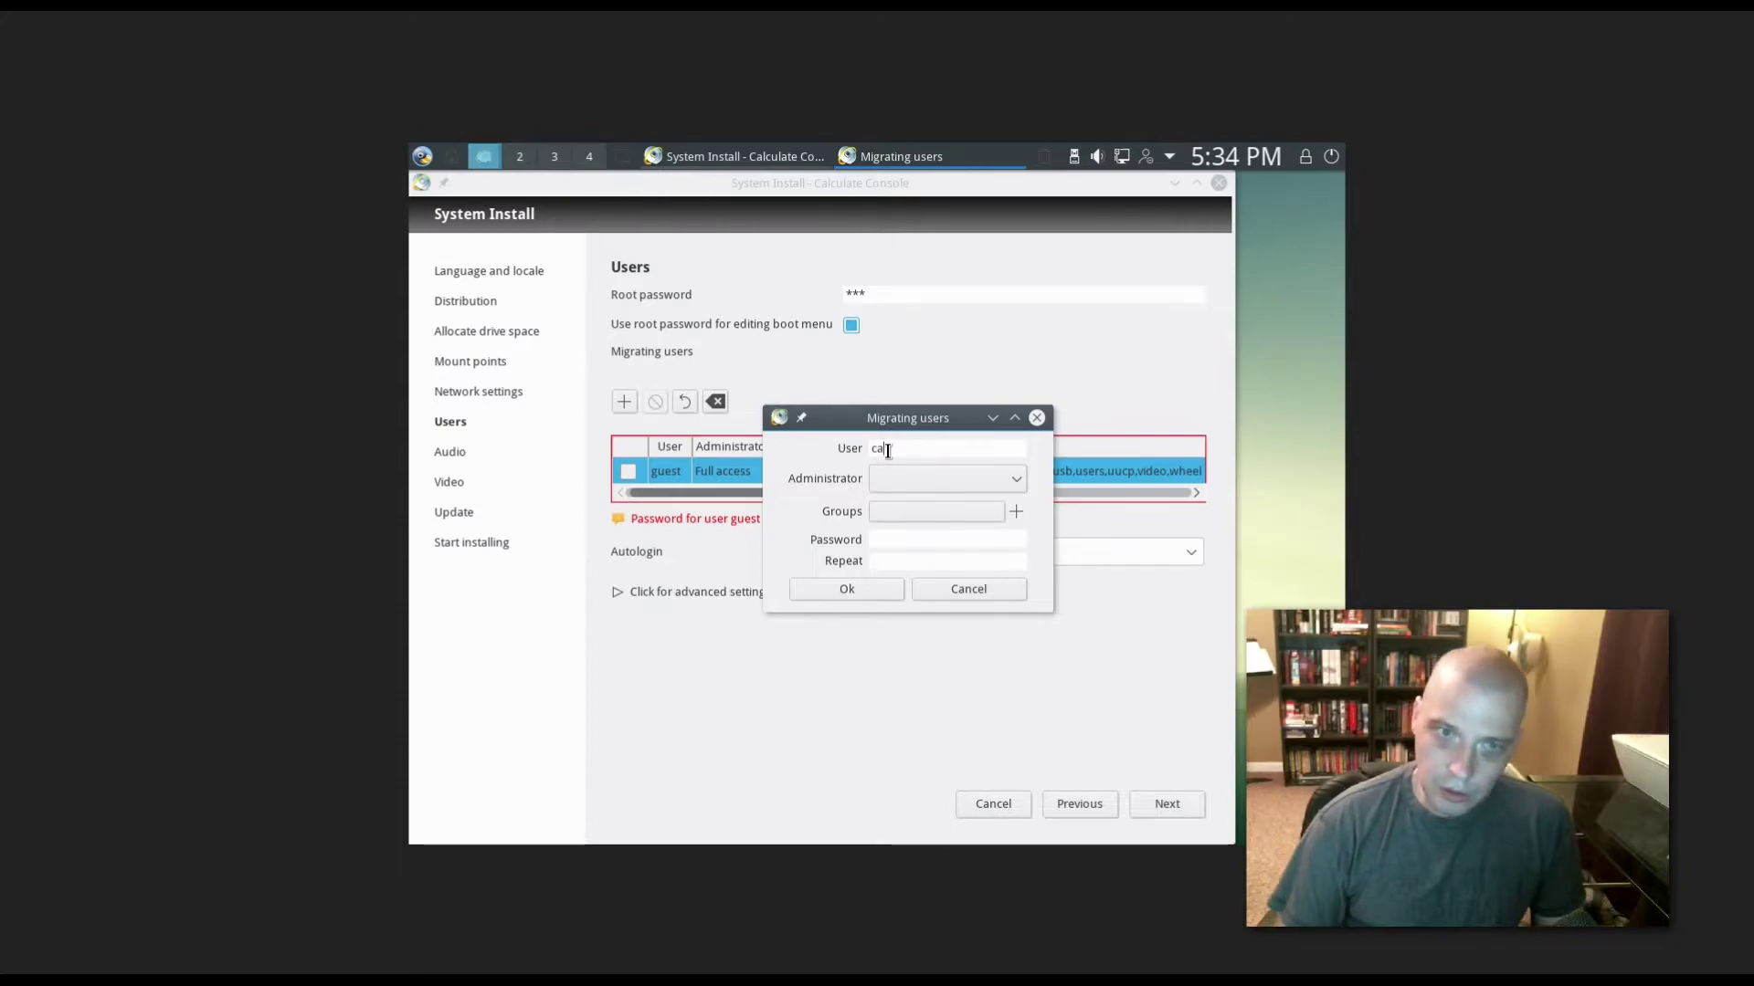
pyautogui.write('lculate')
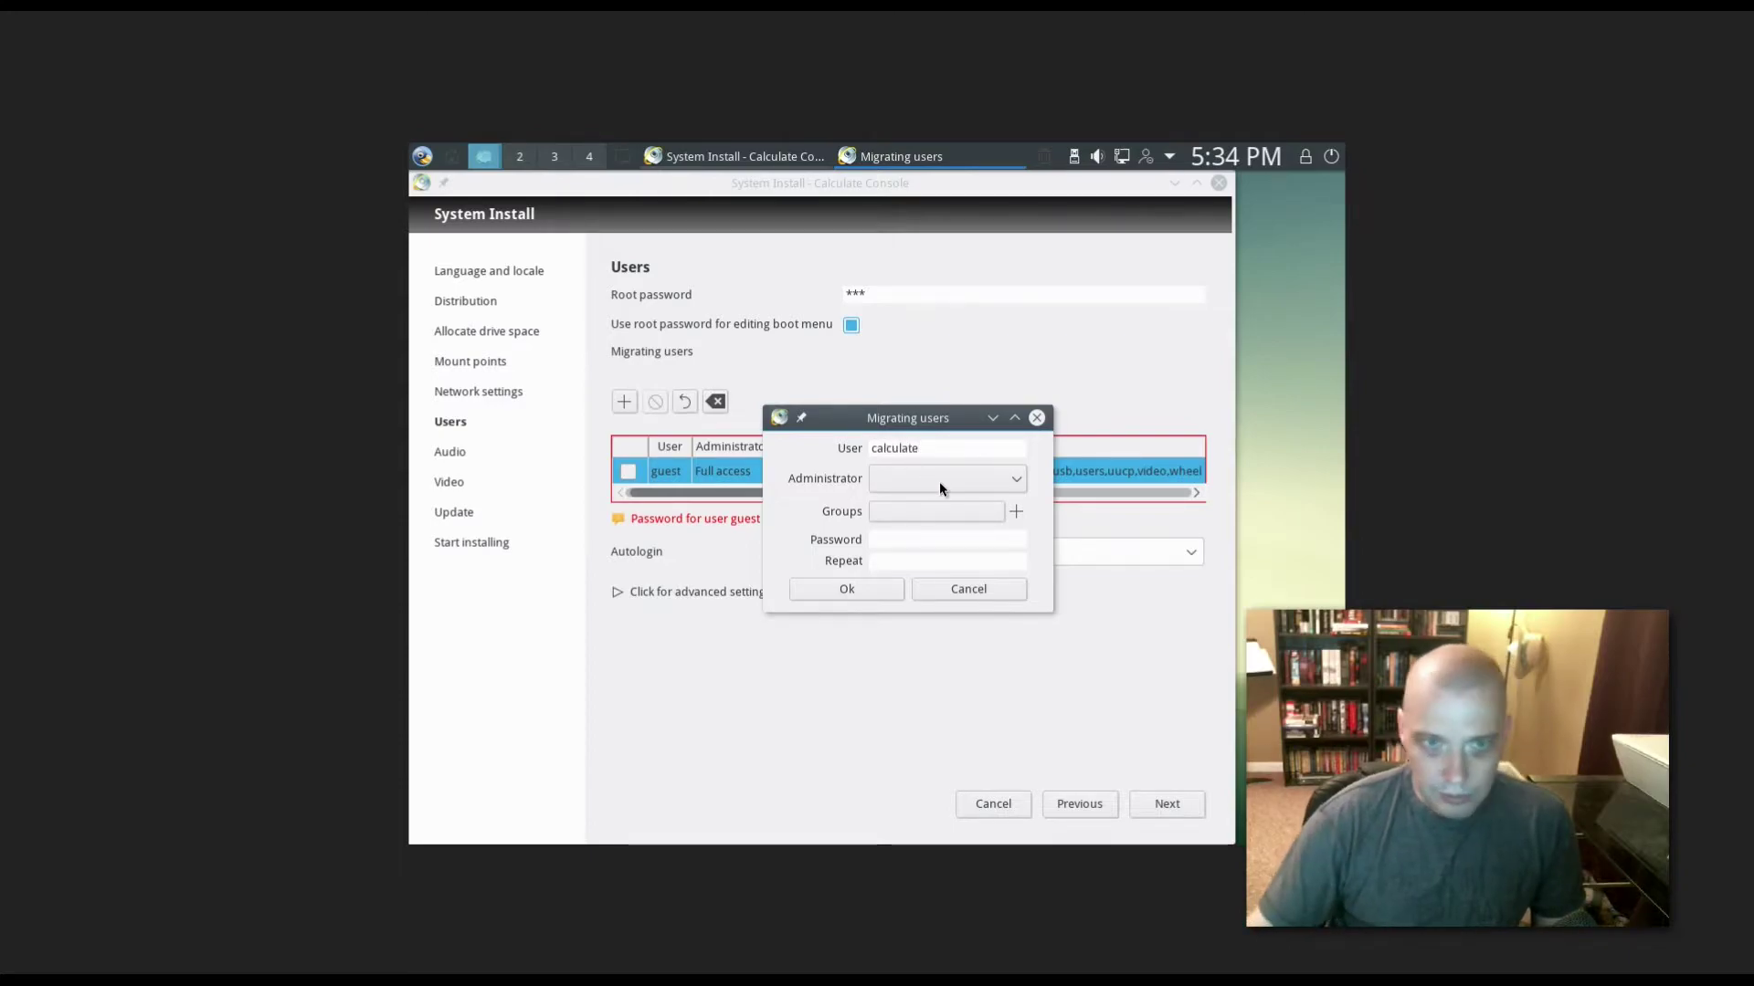
pyautogui.click(939, 479)
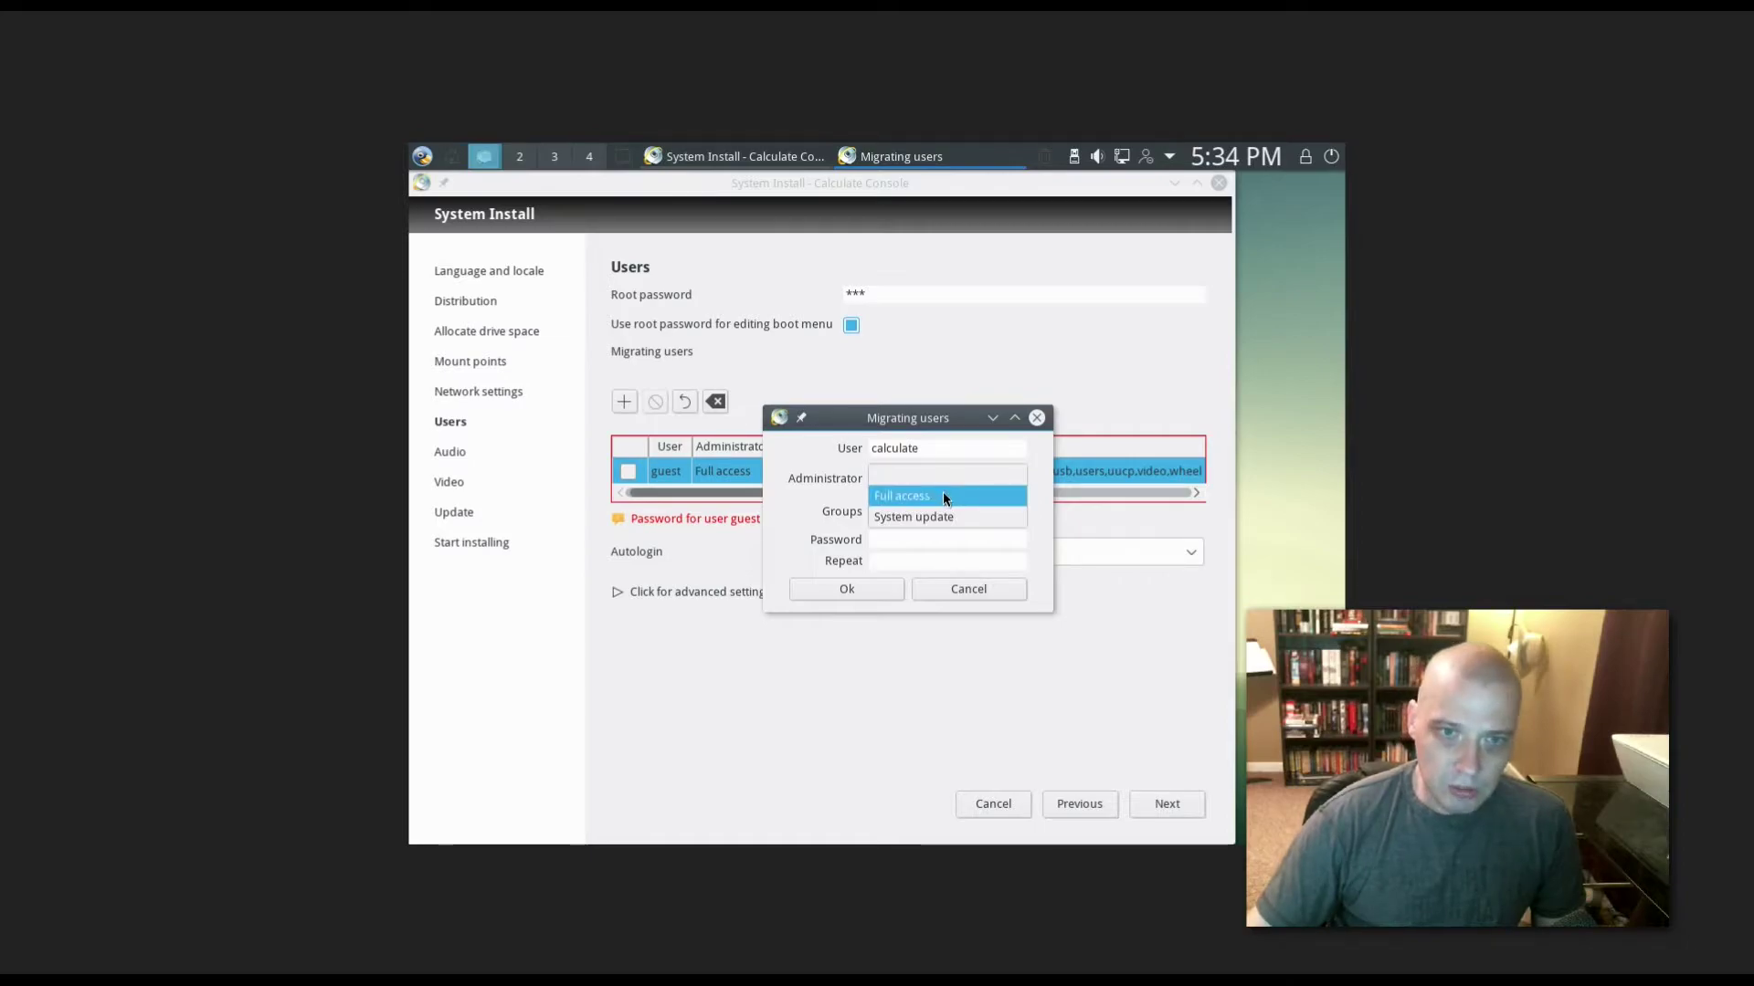
pyautogui.click(941, 495)
pyautogui.click(890, 511)
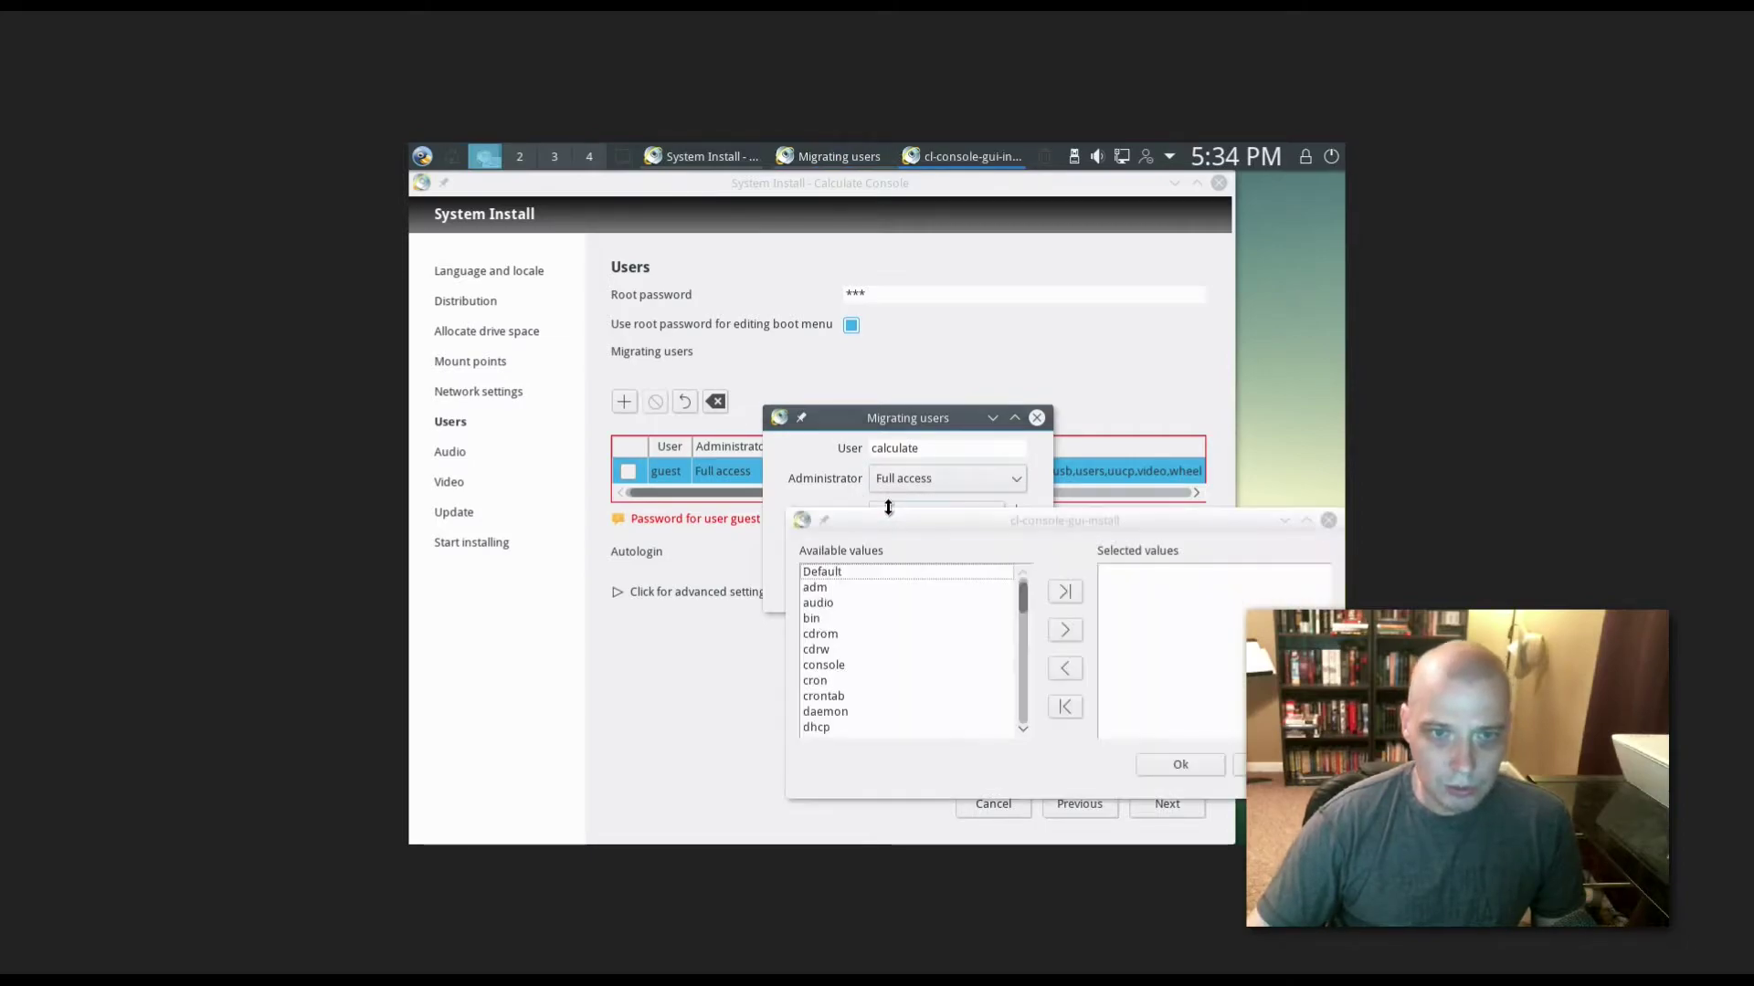
pyautogui.click(1328, 520)
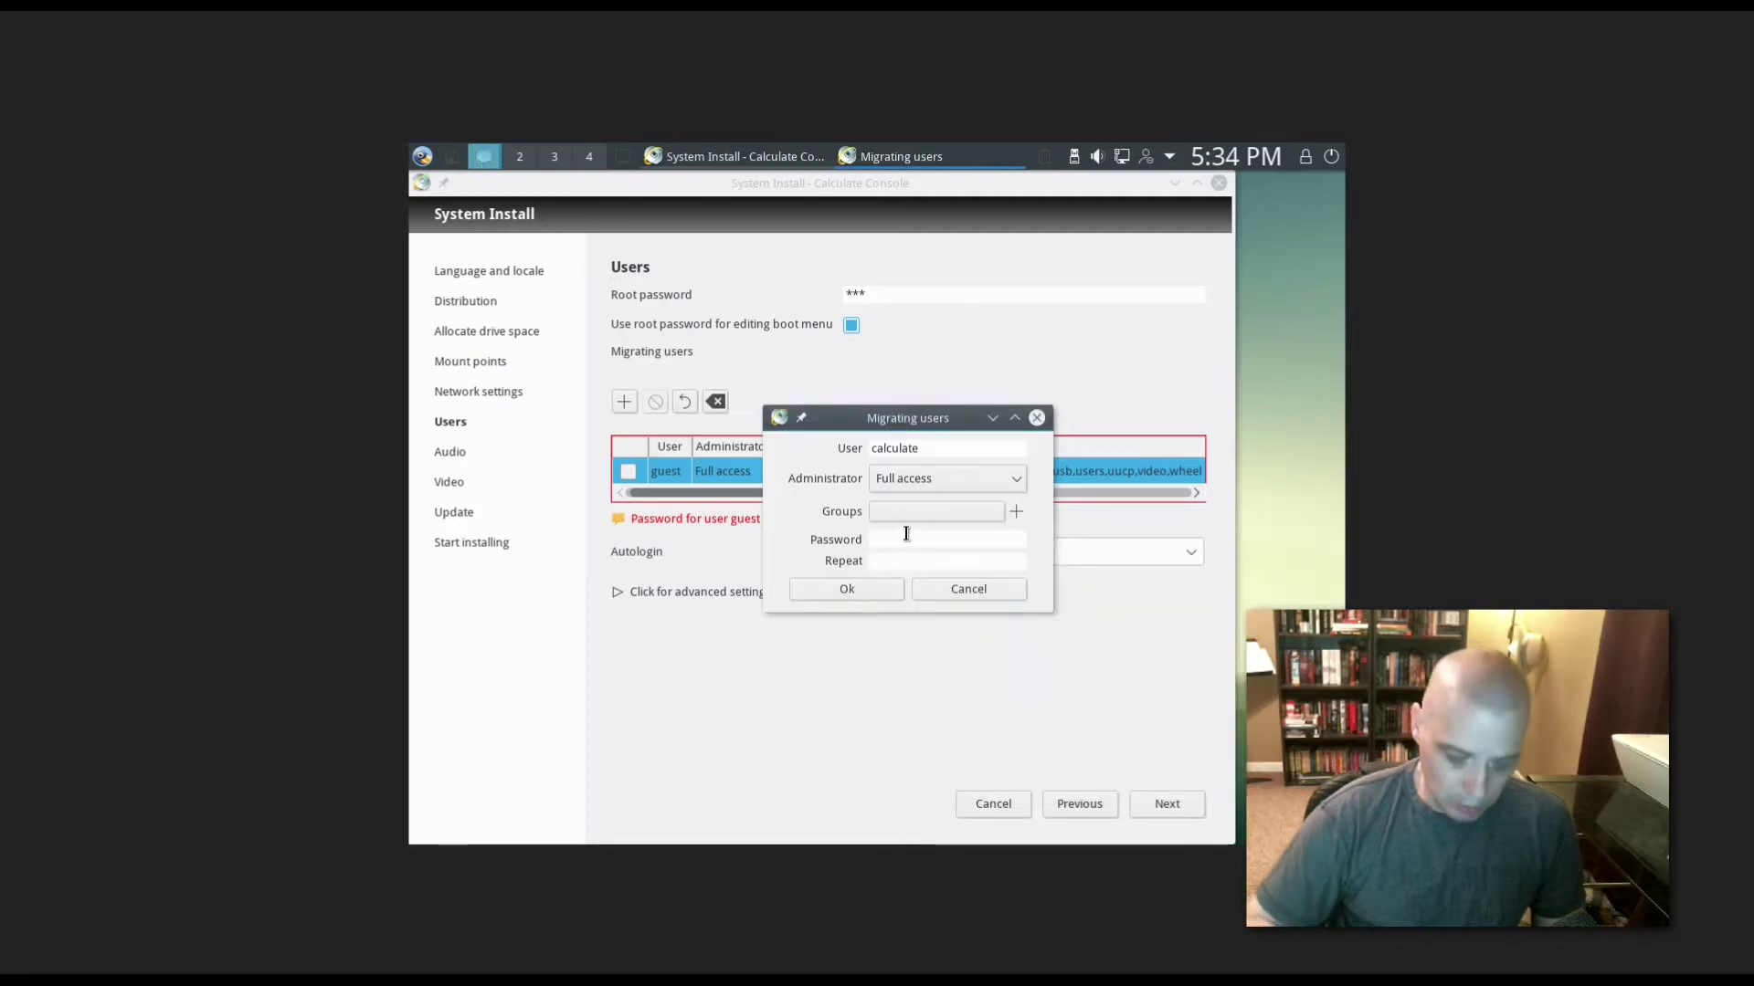
pyautogui.write('******')
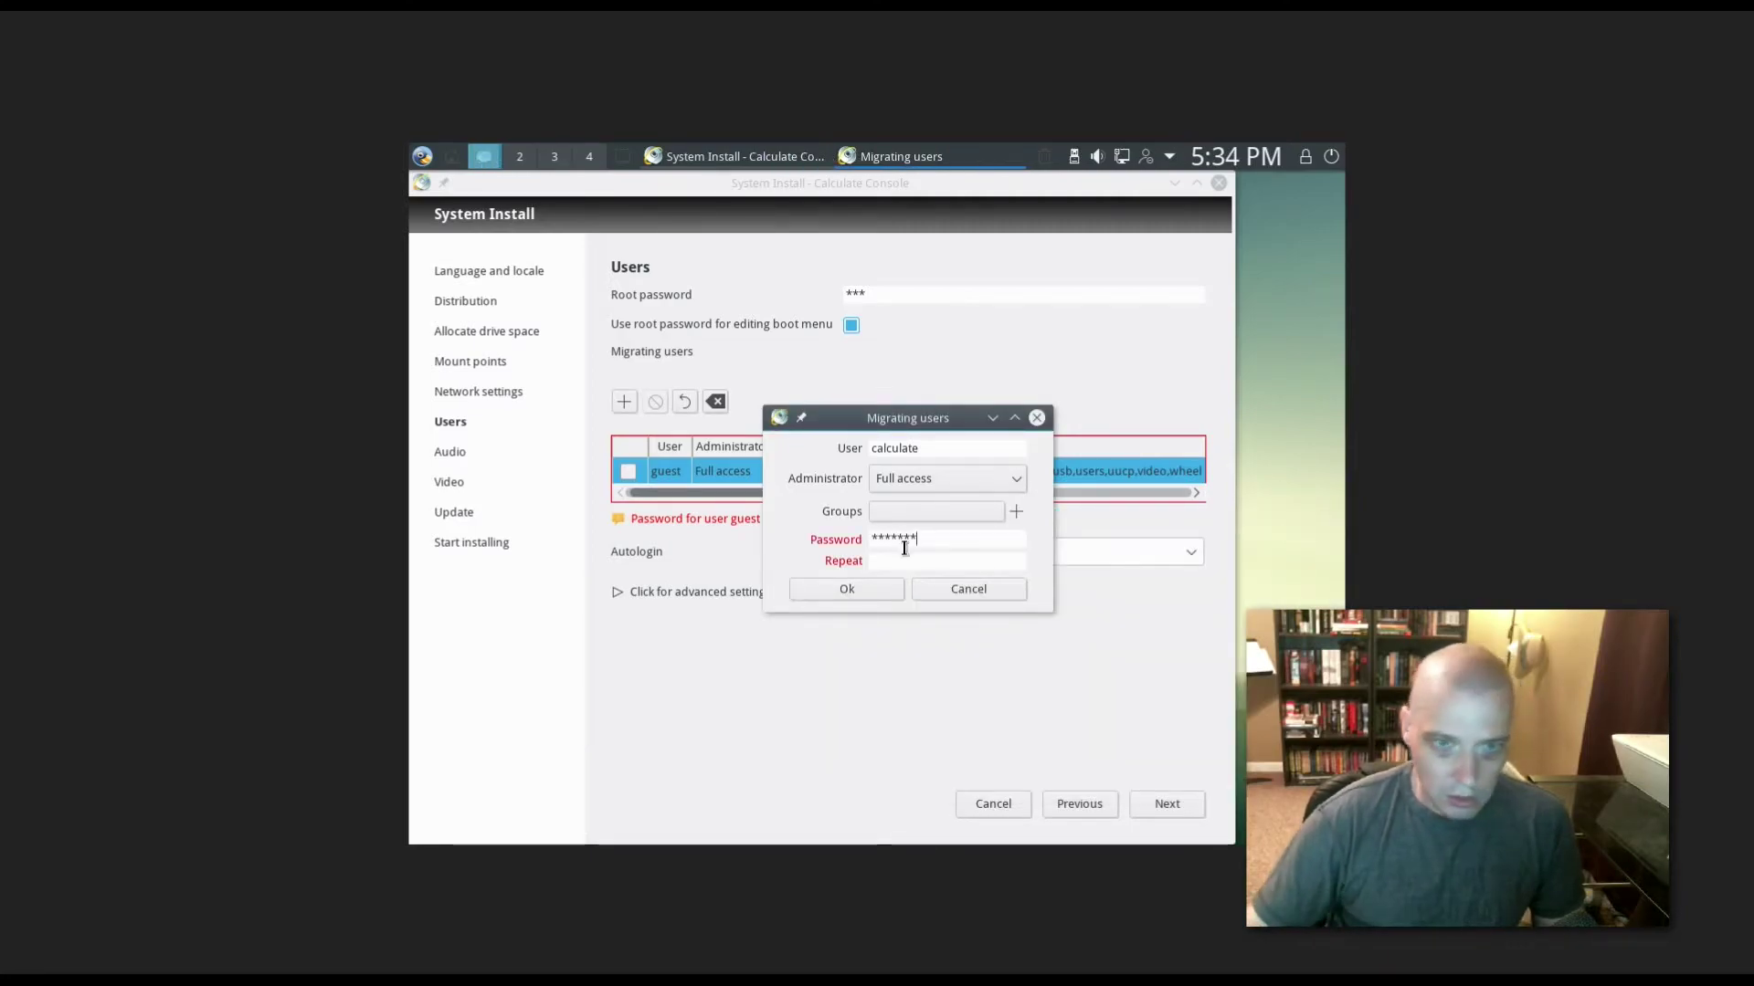
pyautogui.click(884, 559)
pyautogui.write('****')
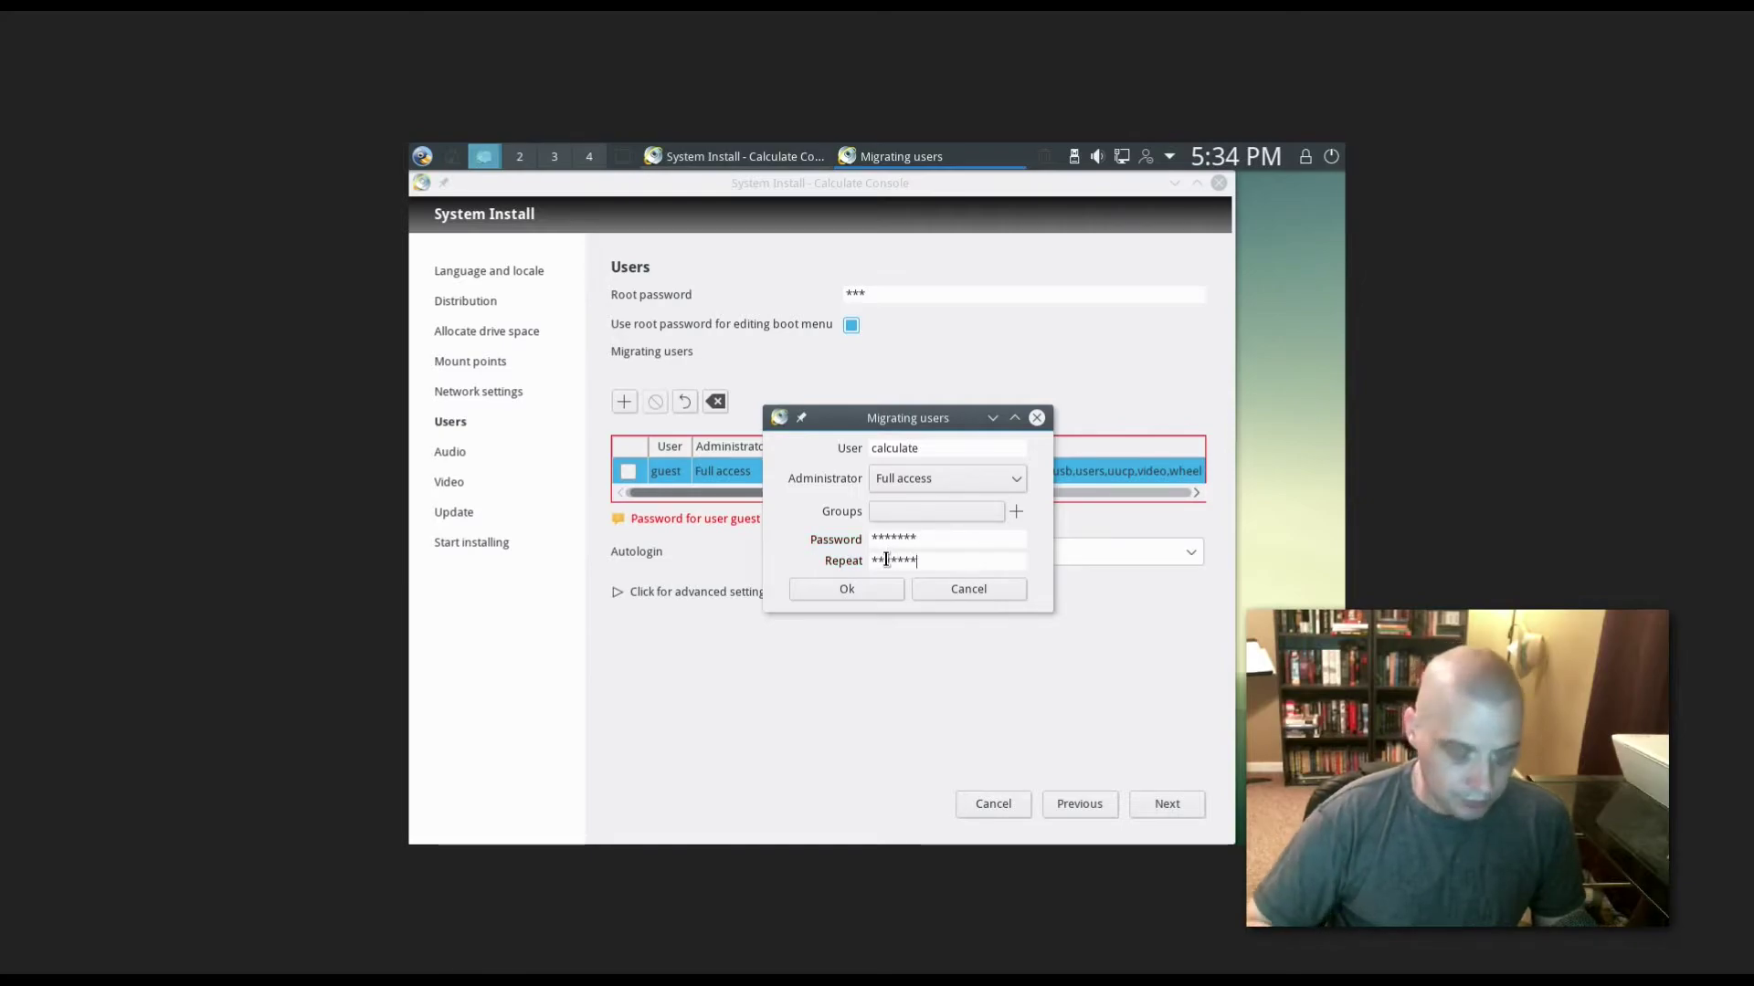
pyautogui.write('***')
# Step: Assign the wheel group to the new user and confirm adding it
pyautogui.click(1012, 512)
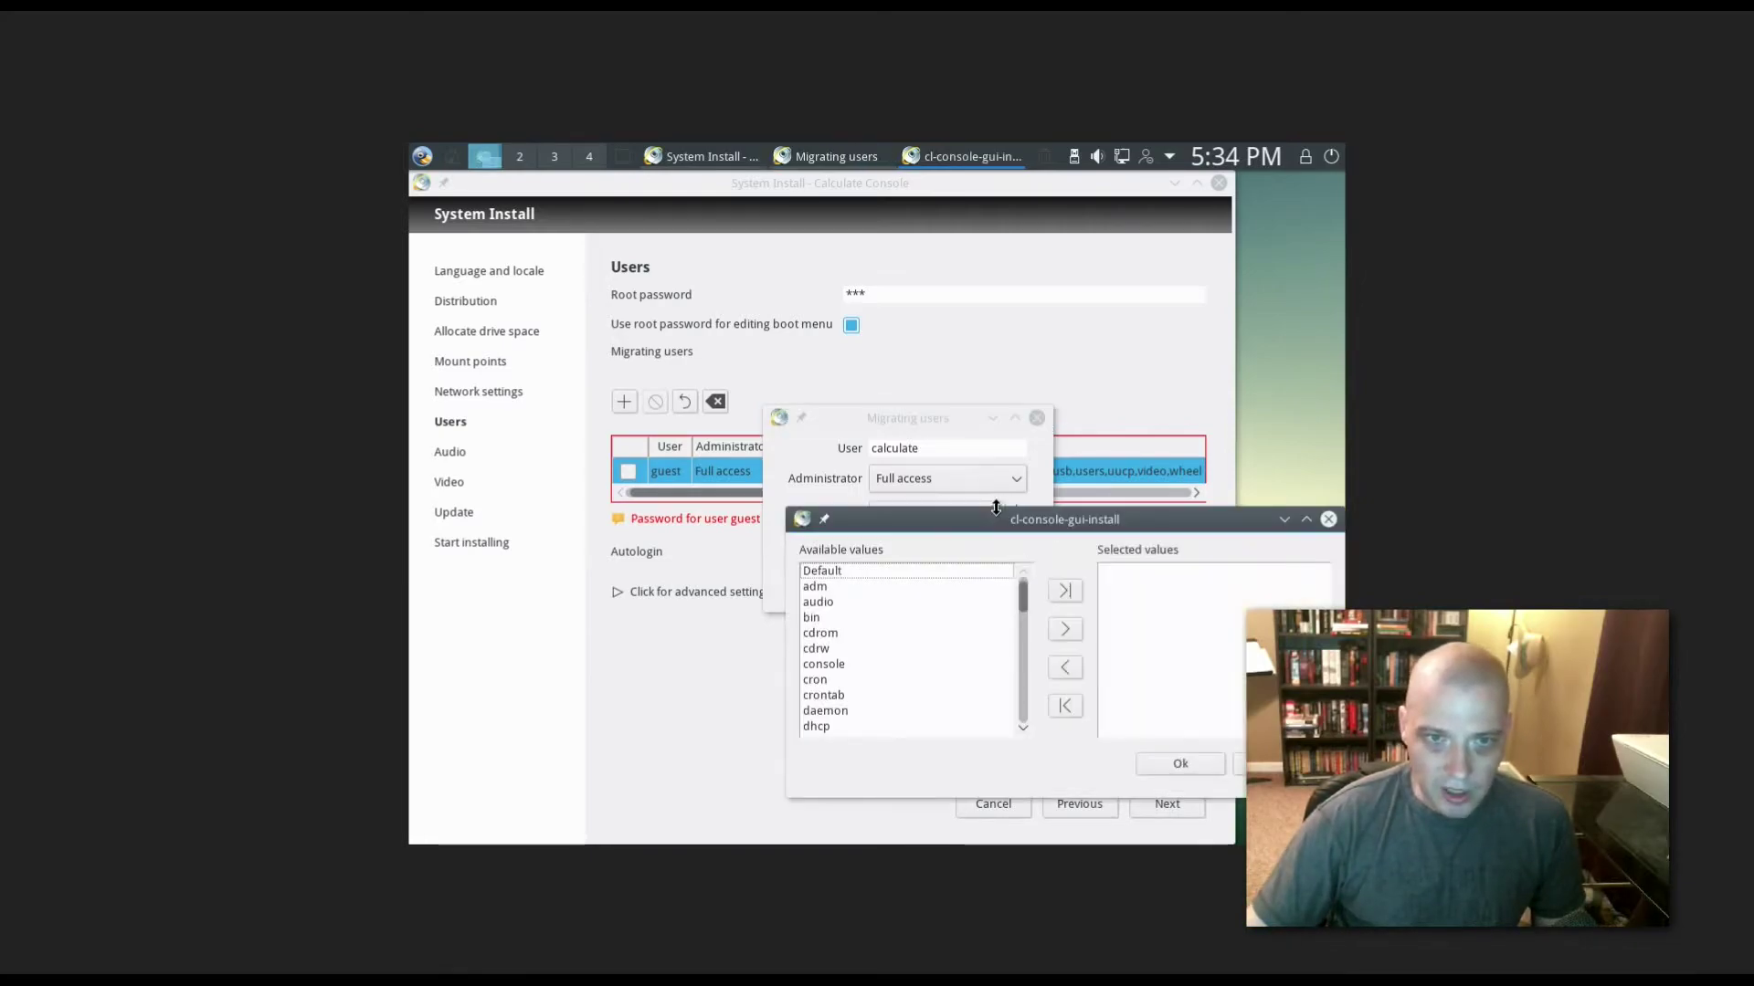
pyautogui.moveTo(1025, 601); pyautogui.dragTo(1030, 709)
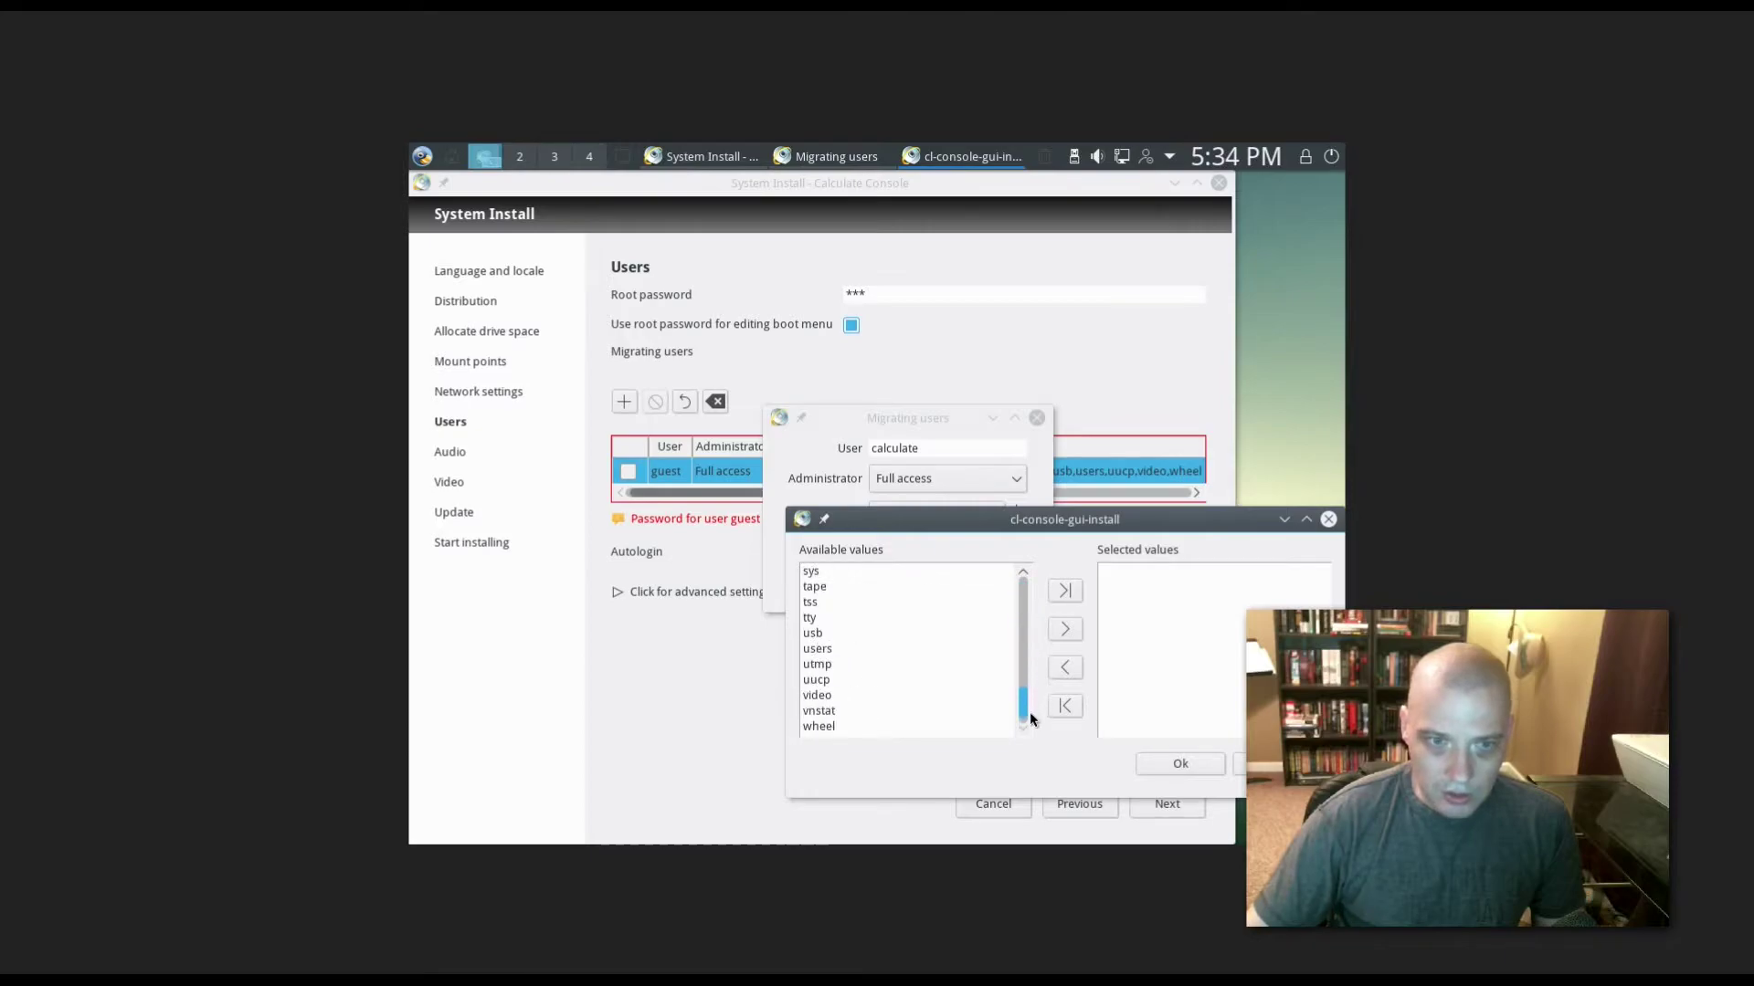
pyautogui.click(826, 727)
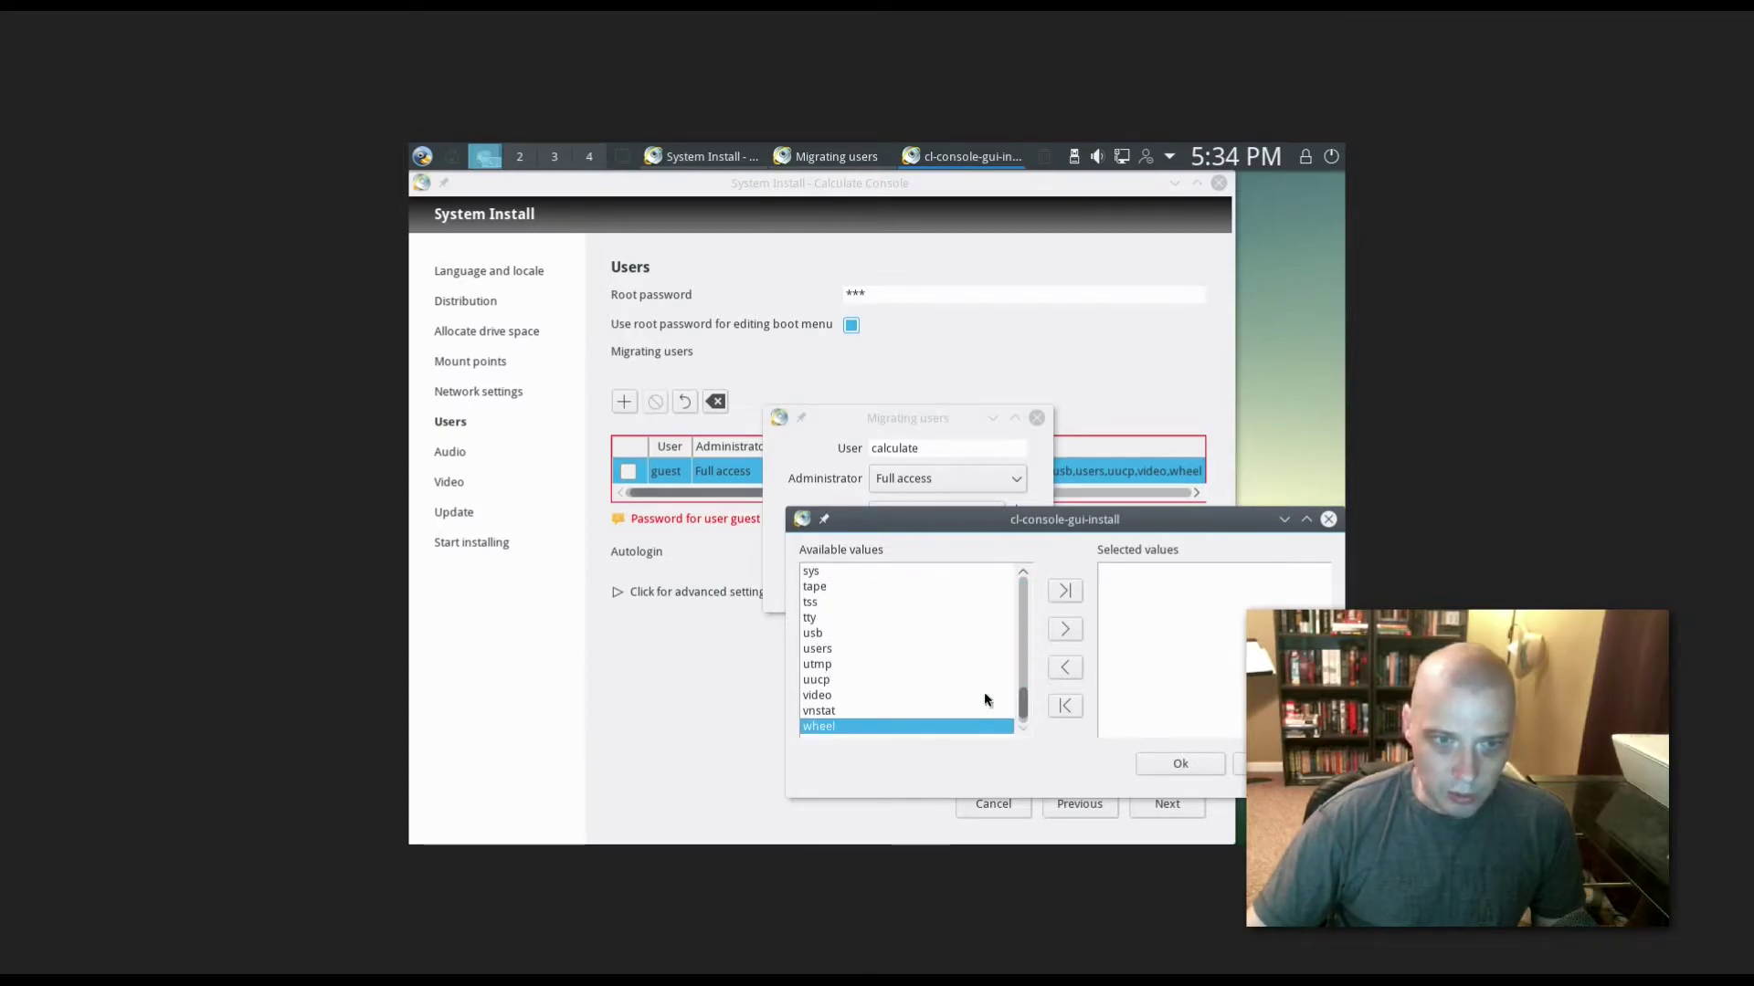
pyautogui.scroll(1, 986, 697)
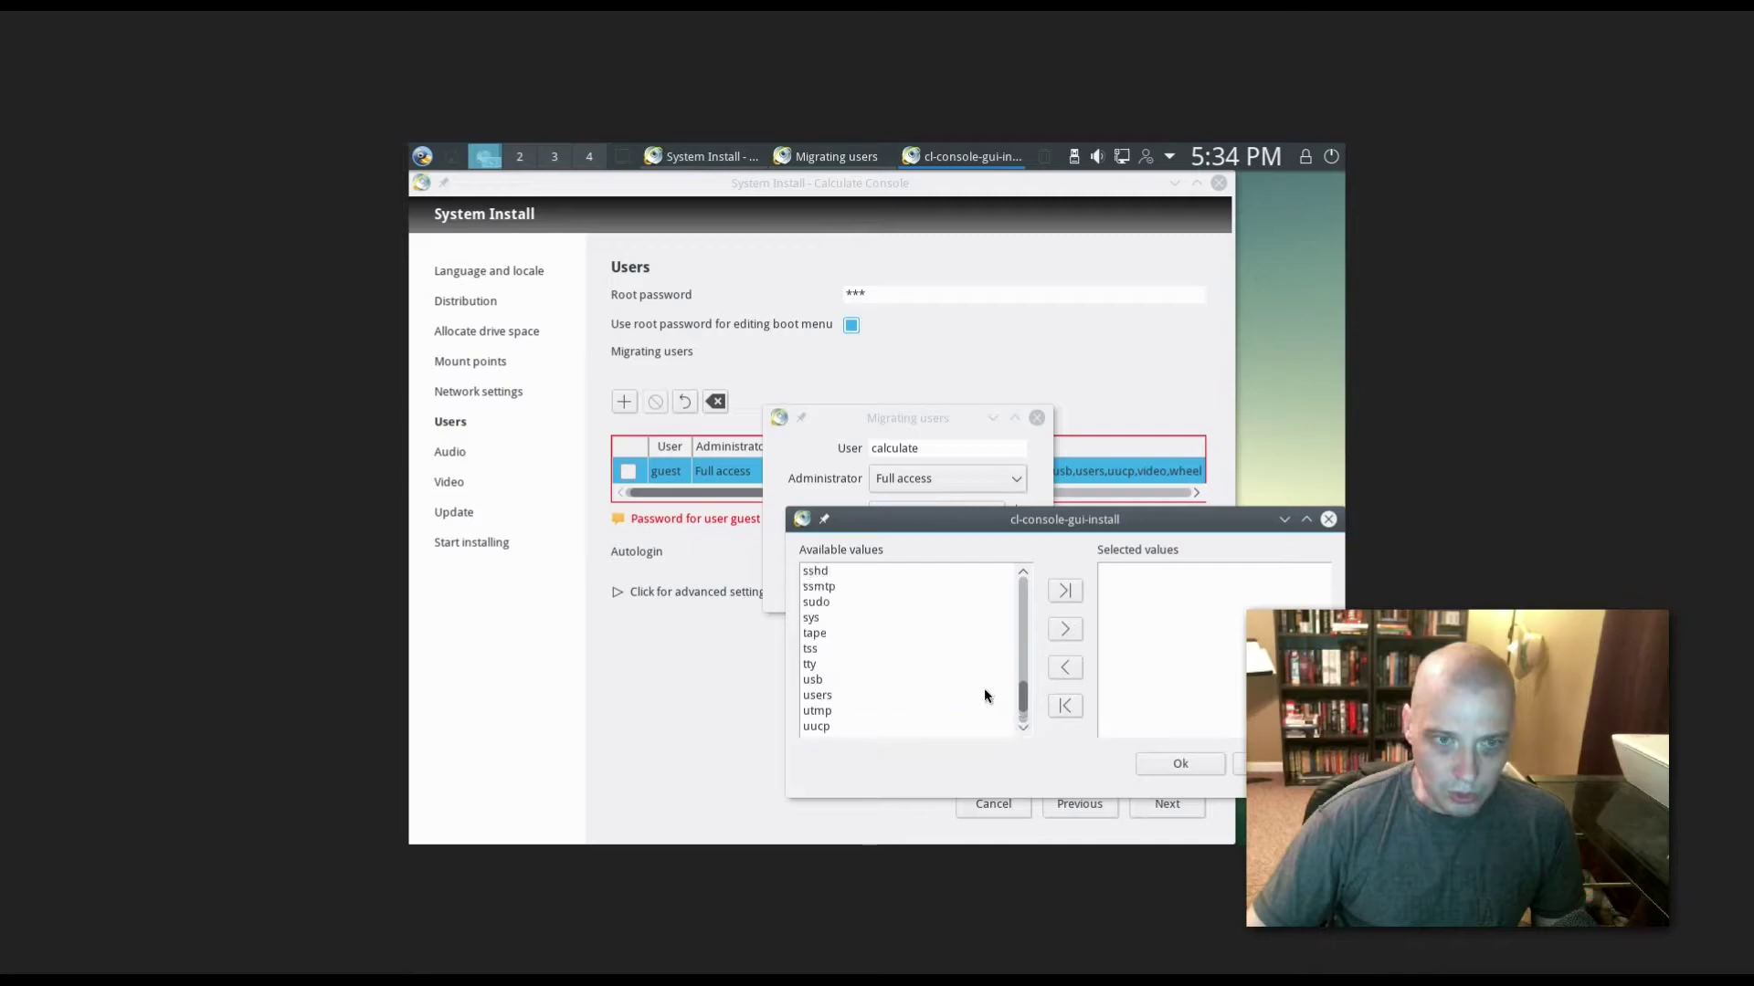
pyautogui.click(1180, 769)
pyautogui.click(853, 587)
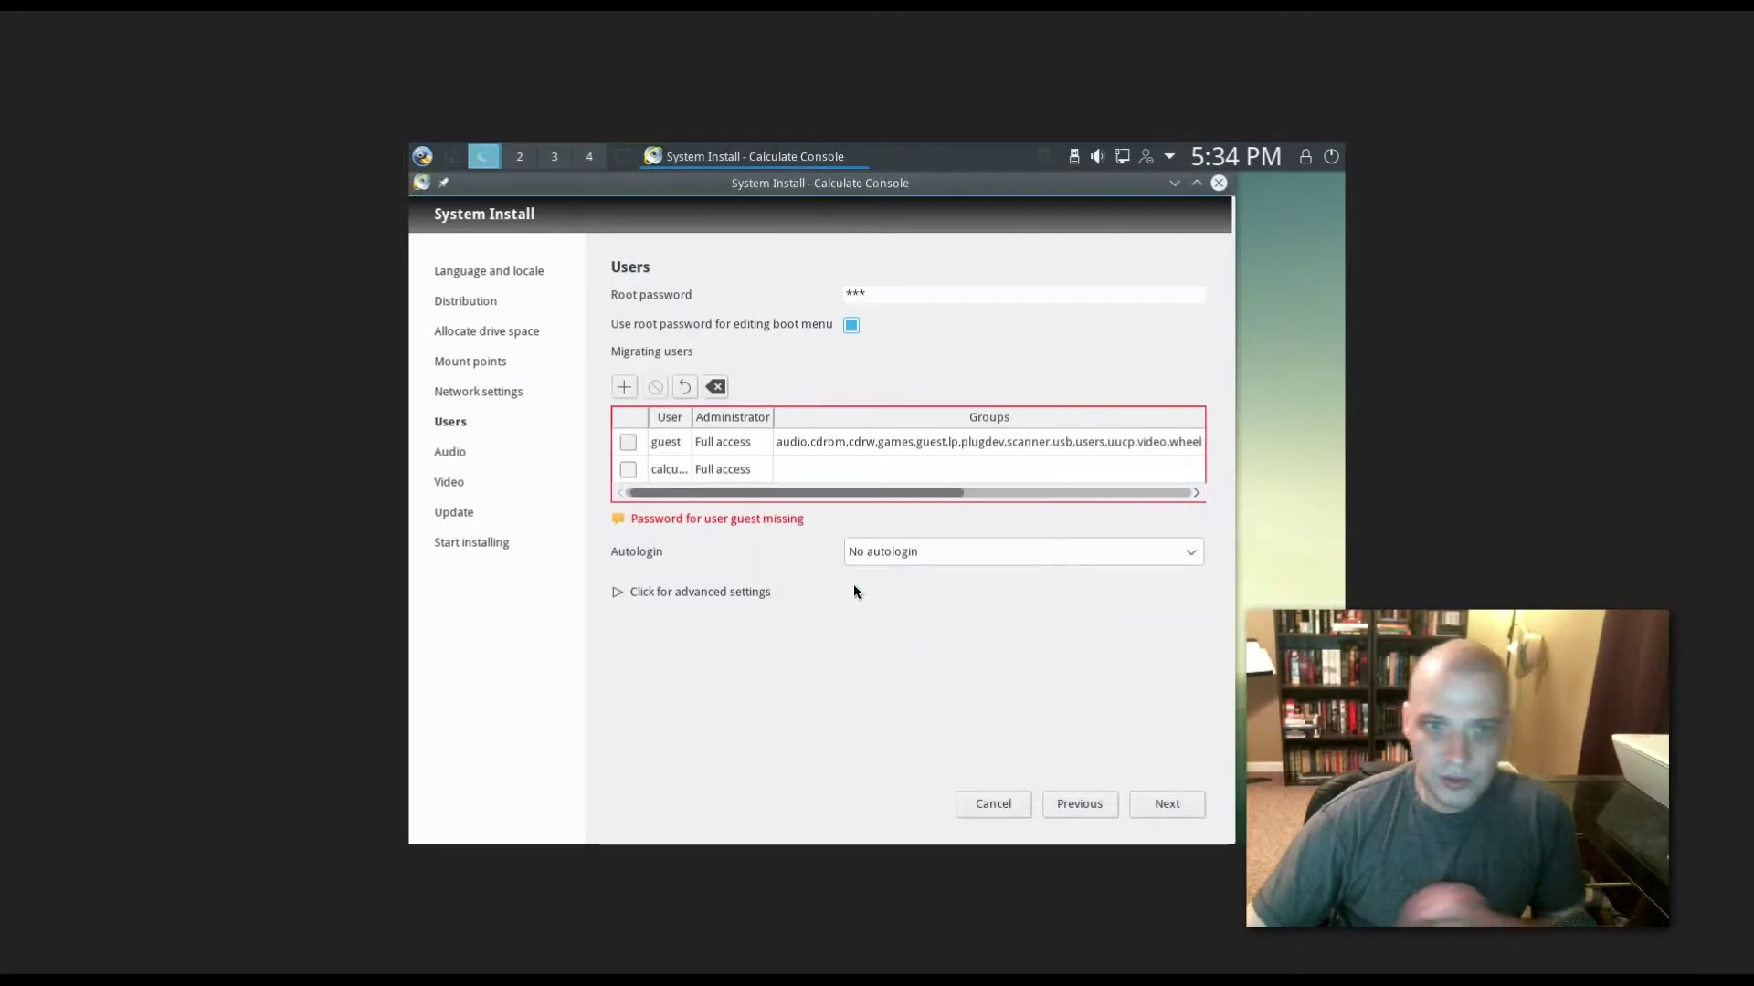
# Step: Select the guest user entry and continue on to the Audio page
pyautogui.click(1175, 808)
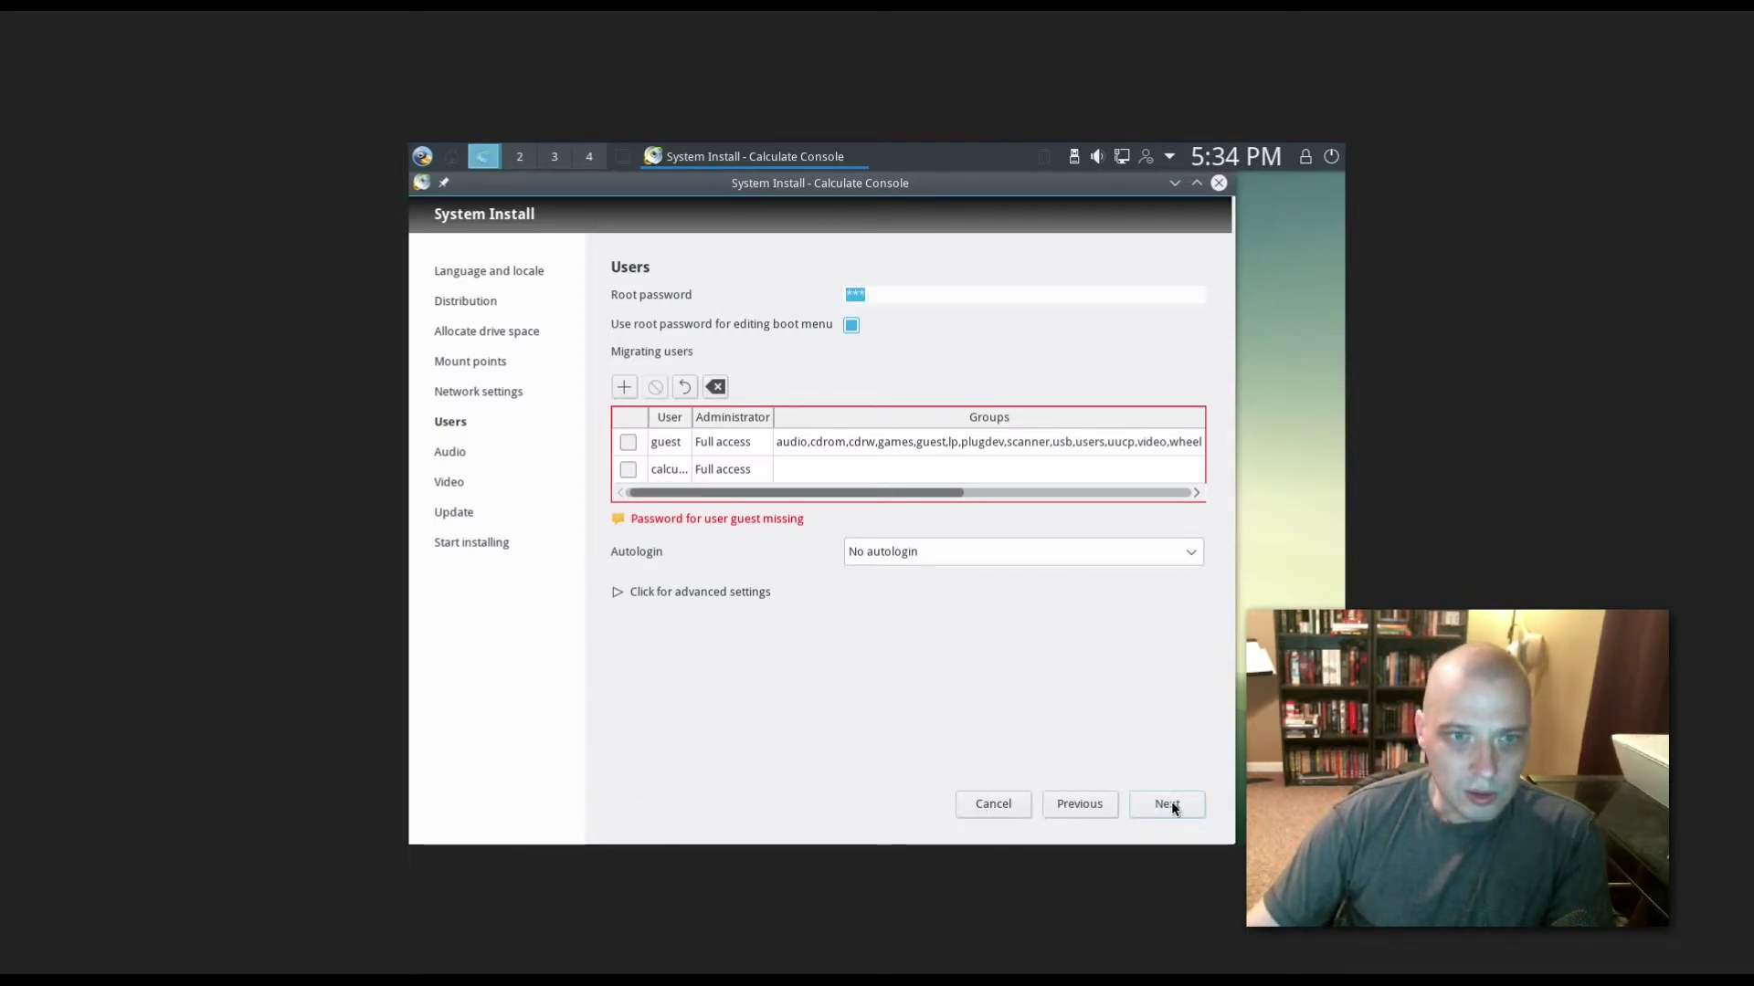
pyautogui.click(708, 446)
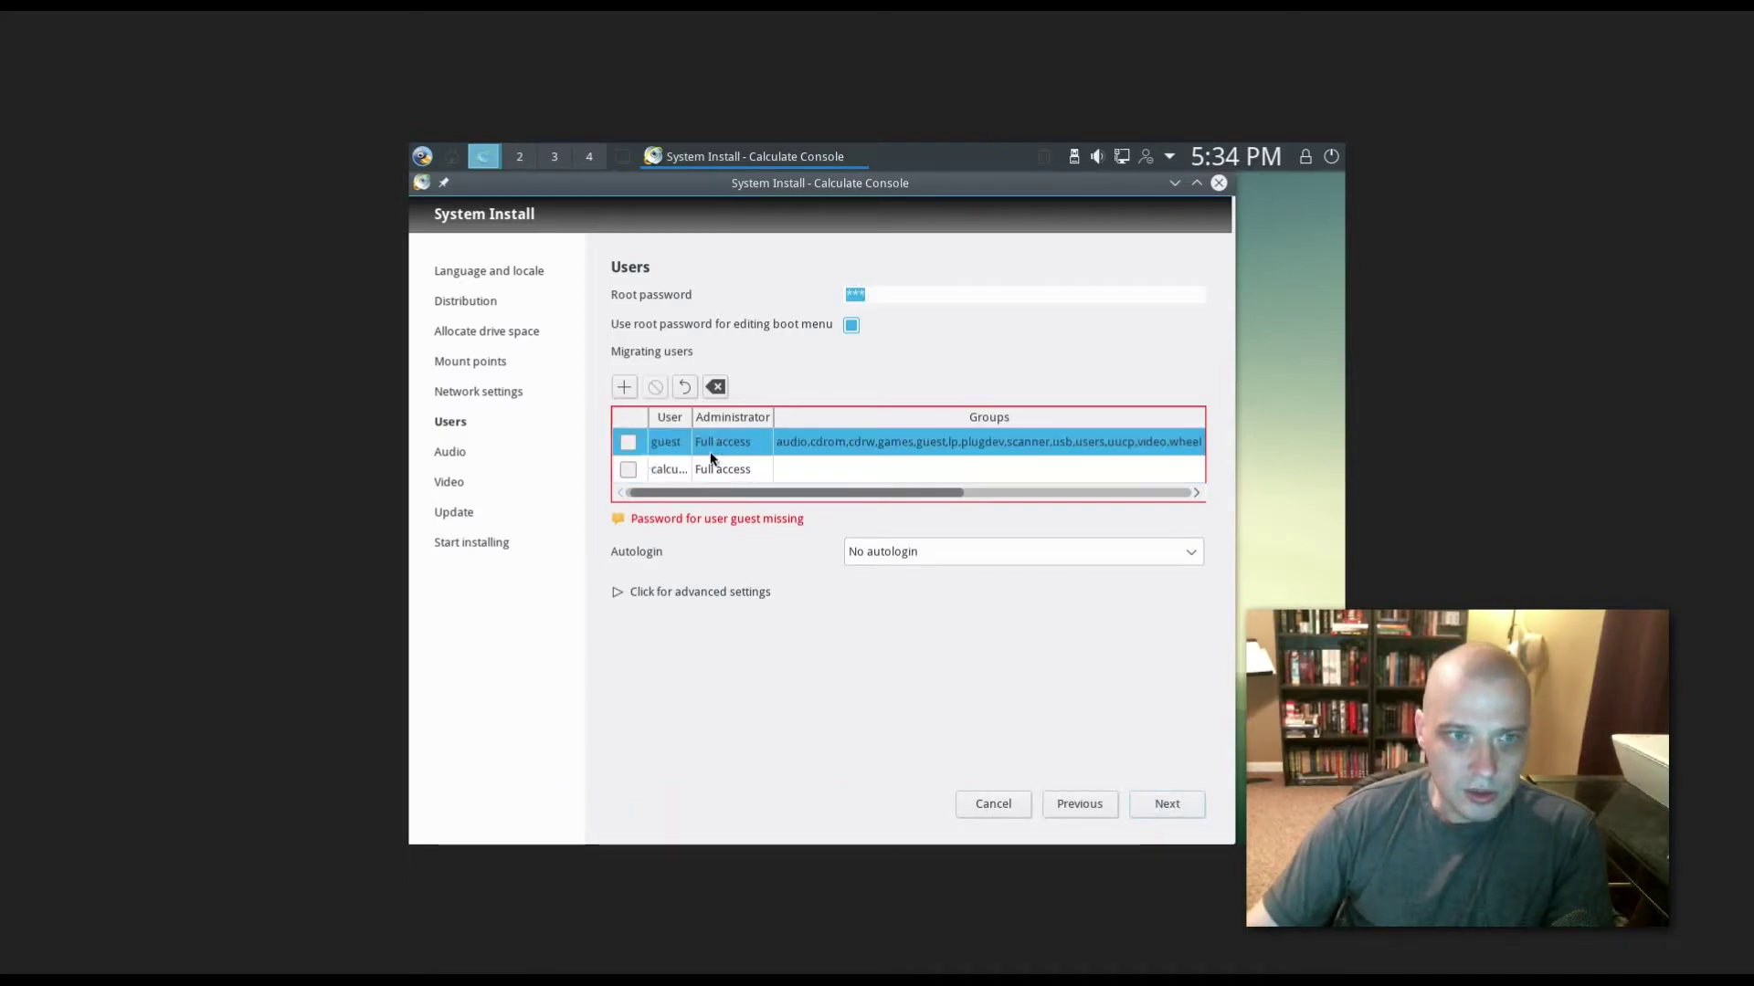
pyautogui.click(626, 450)
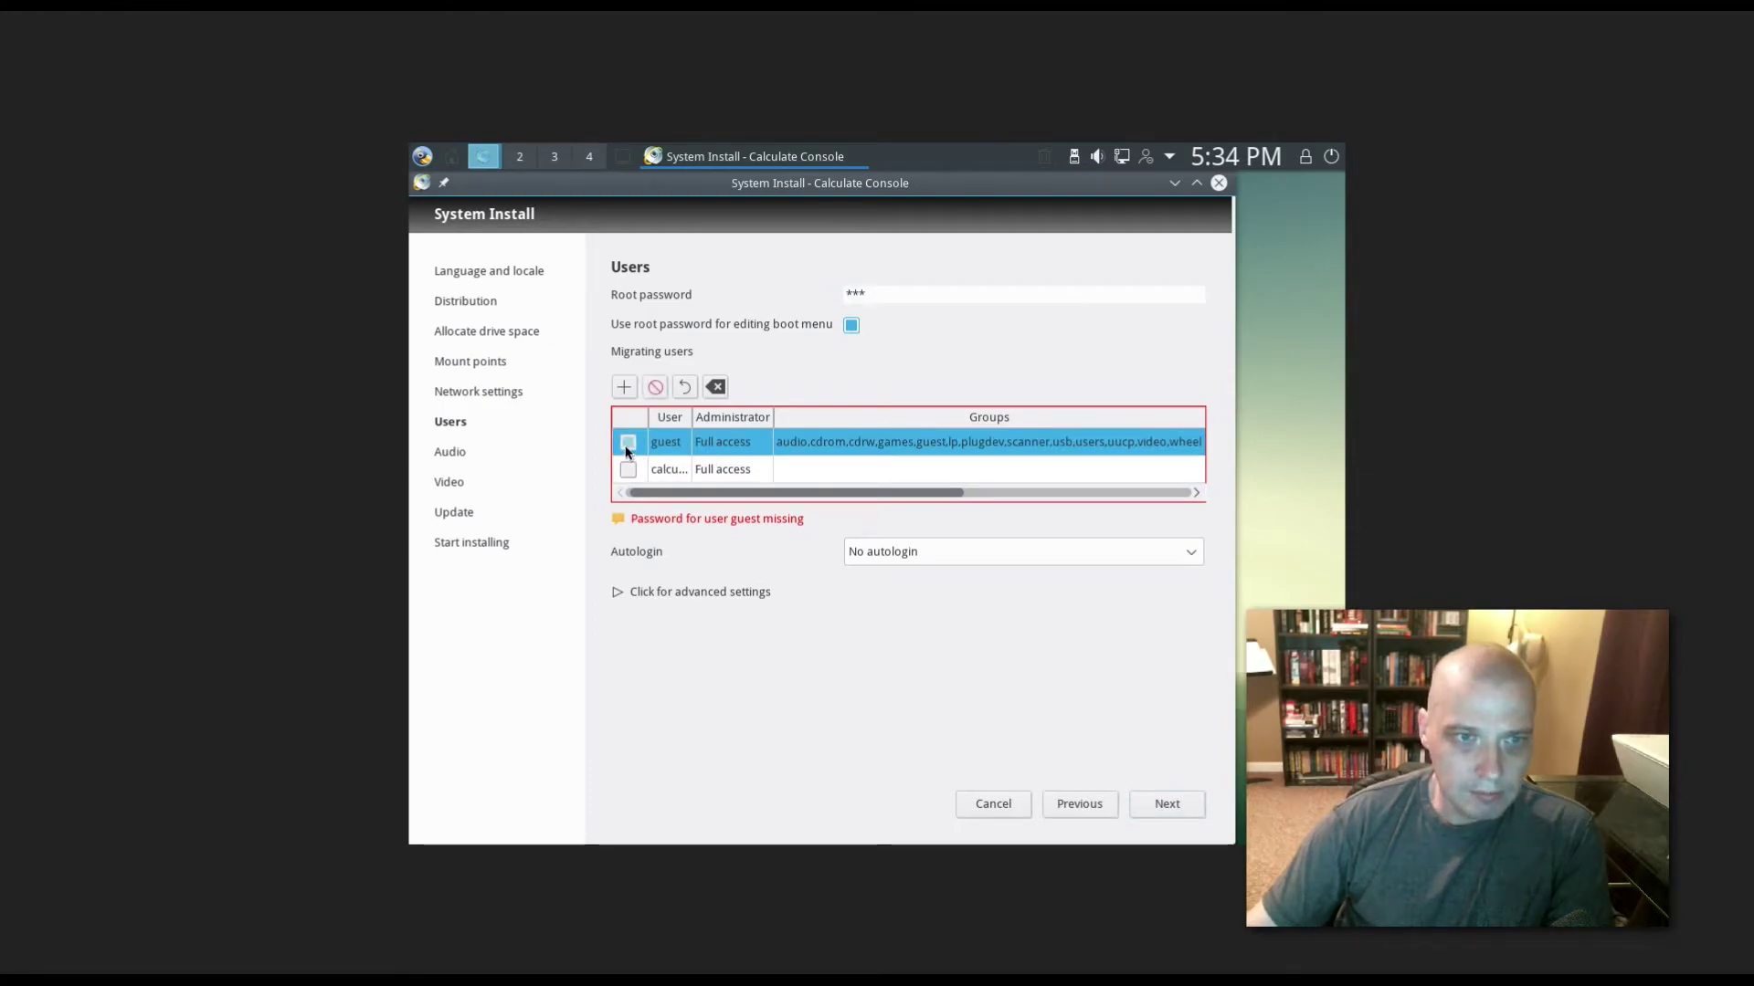
pyautogui.click(449, 451)
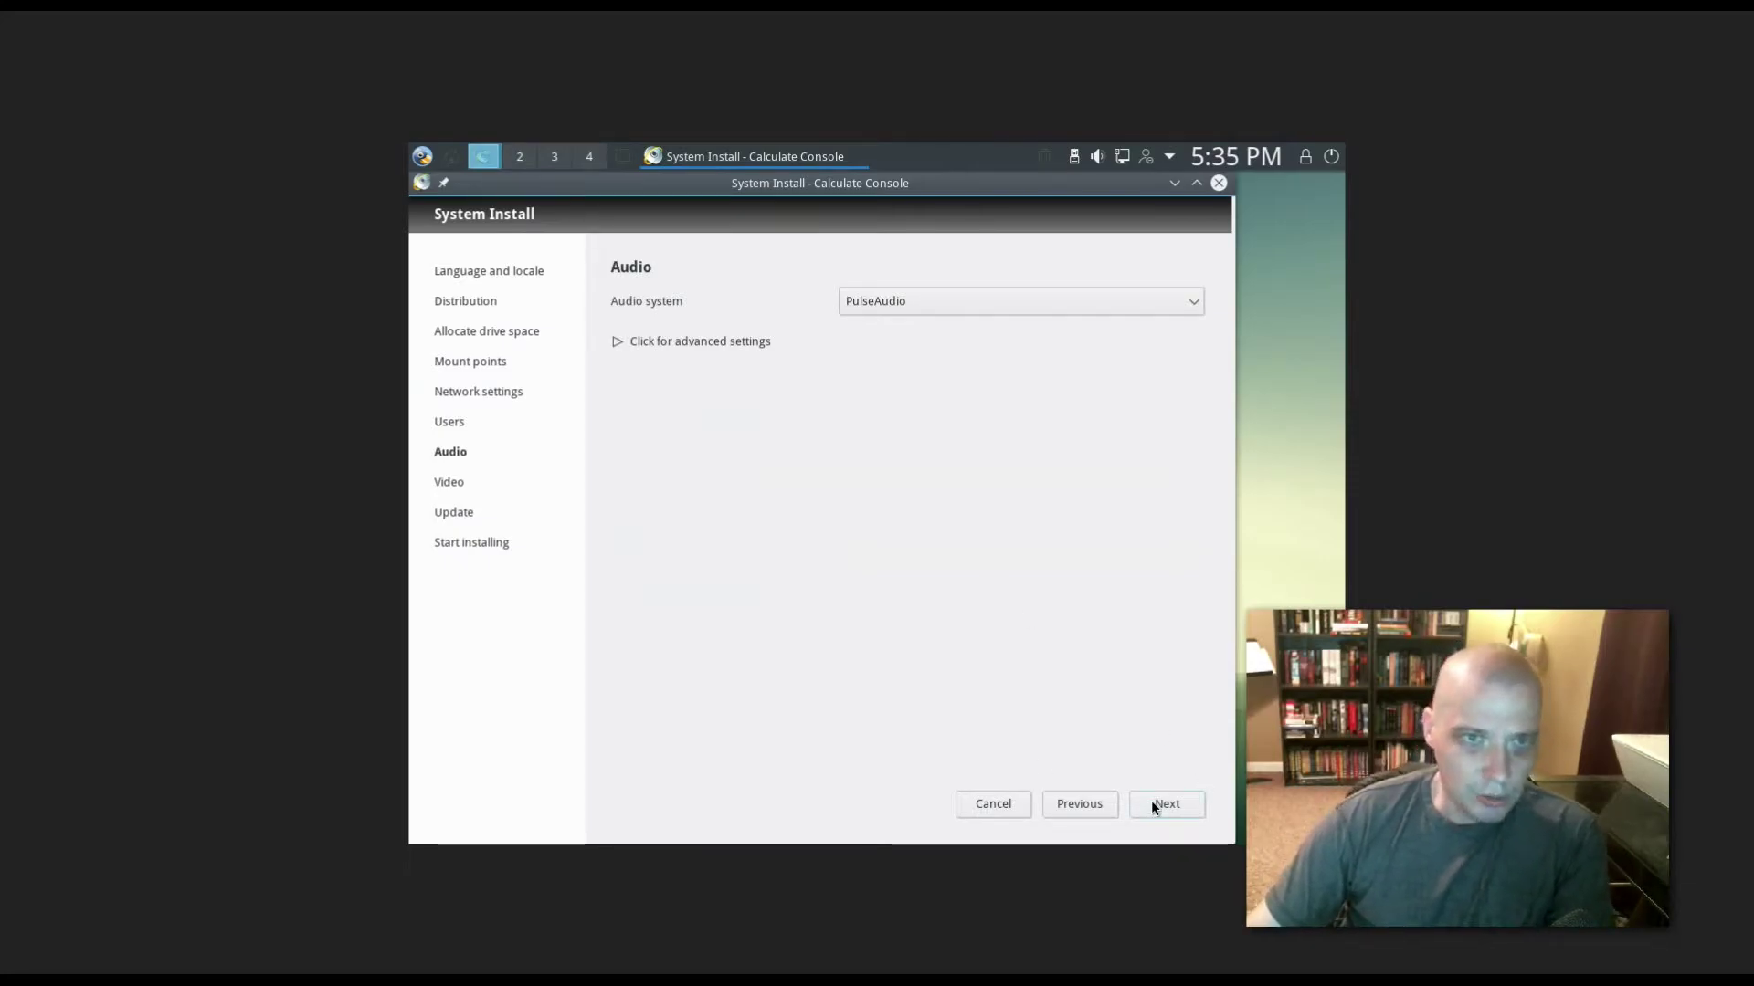
# Step: Keep PulseAudio, then set screen resolution 1920x1080 and framebuffer resolution 1920x1080-32
pyautogui.moveTo(1182, 844)
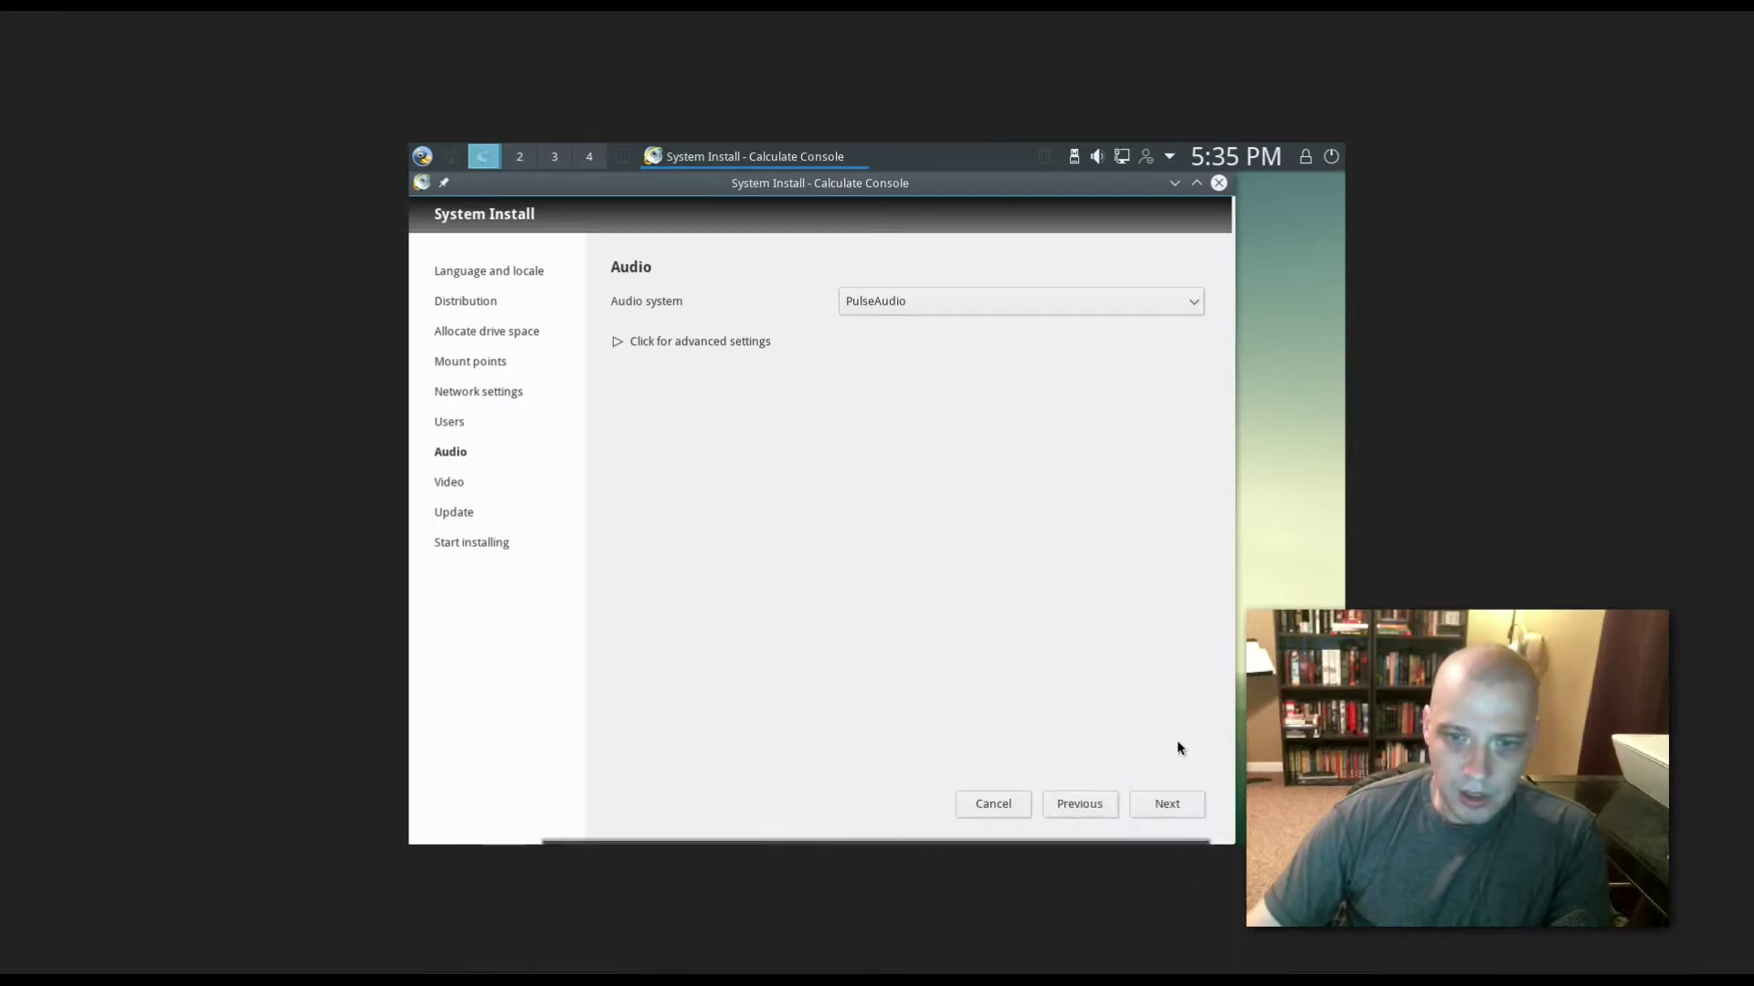
pyautogui.click(1163, 804)
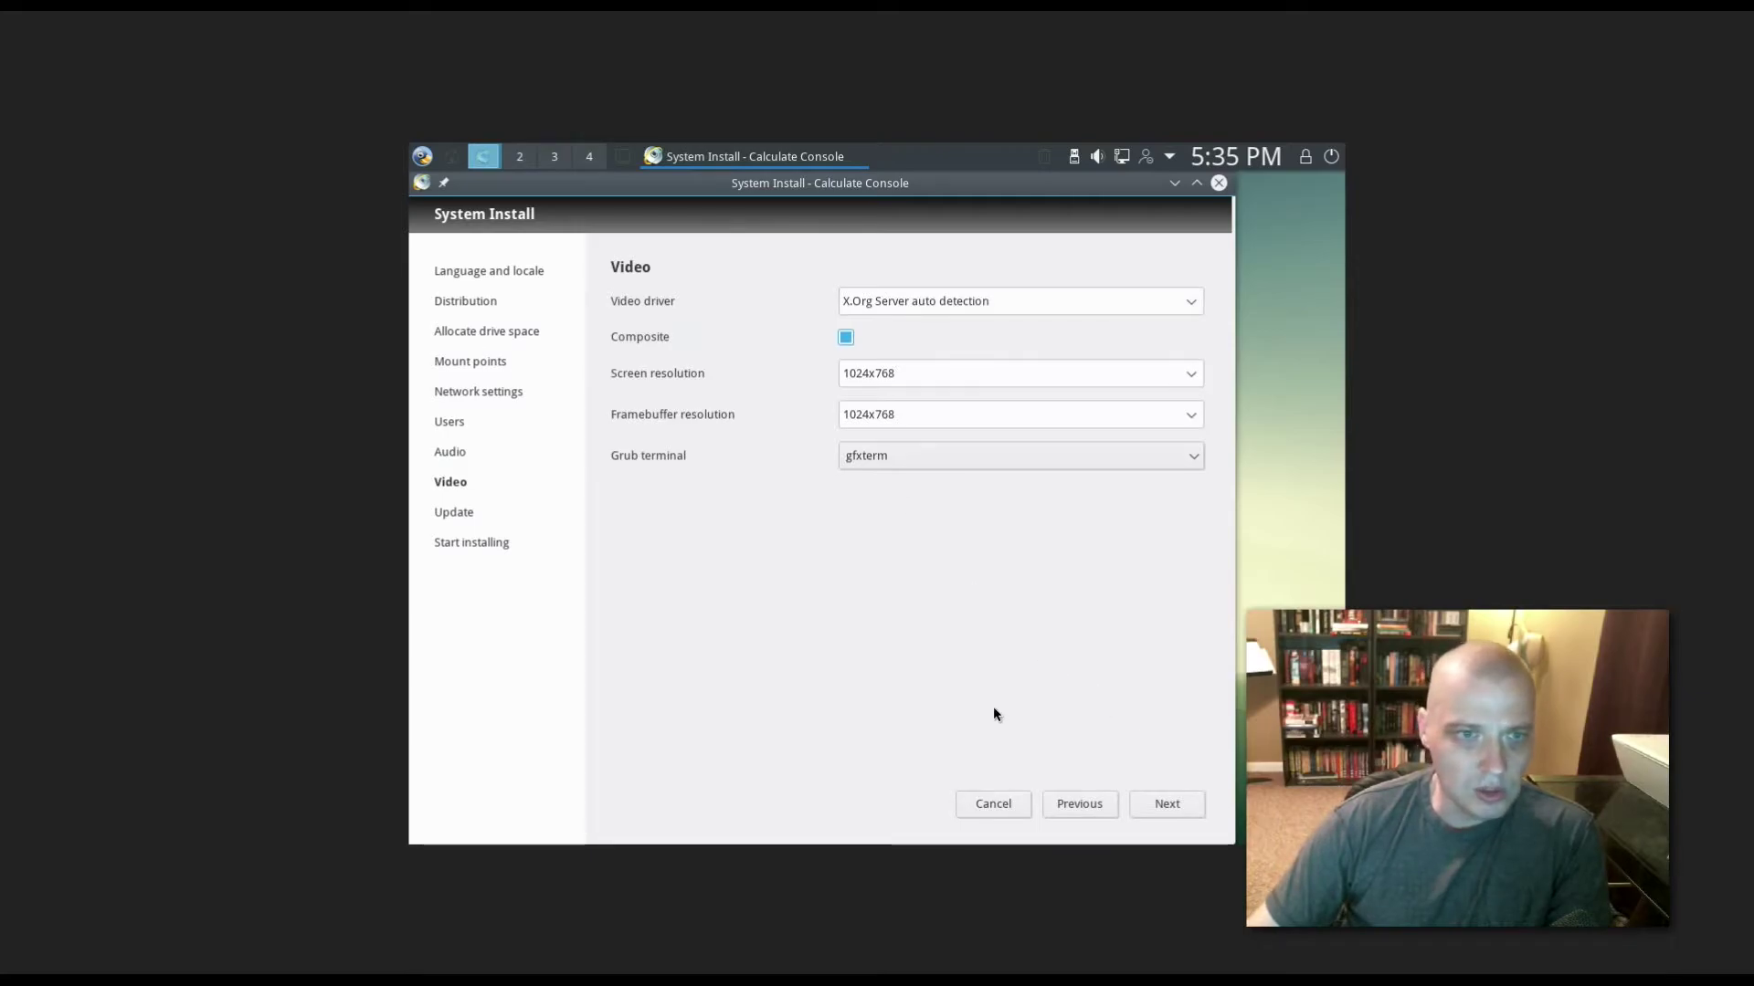
pyautogui.click(989, 375)
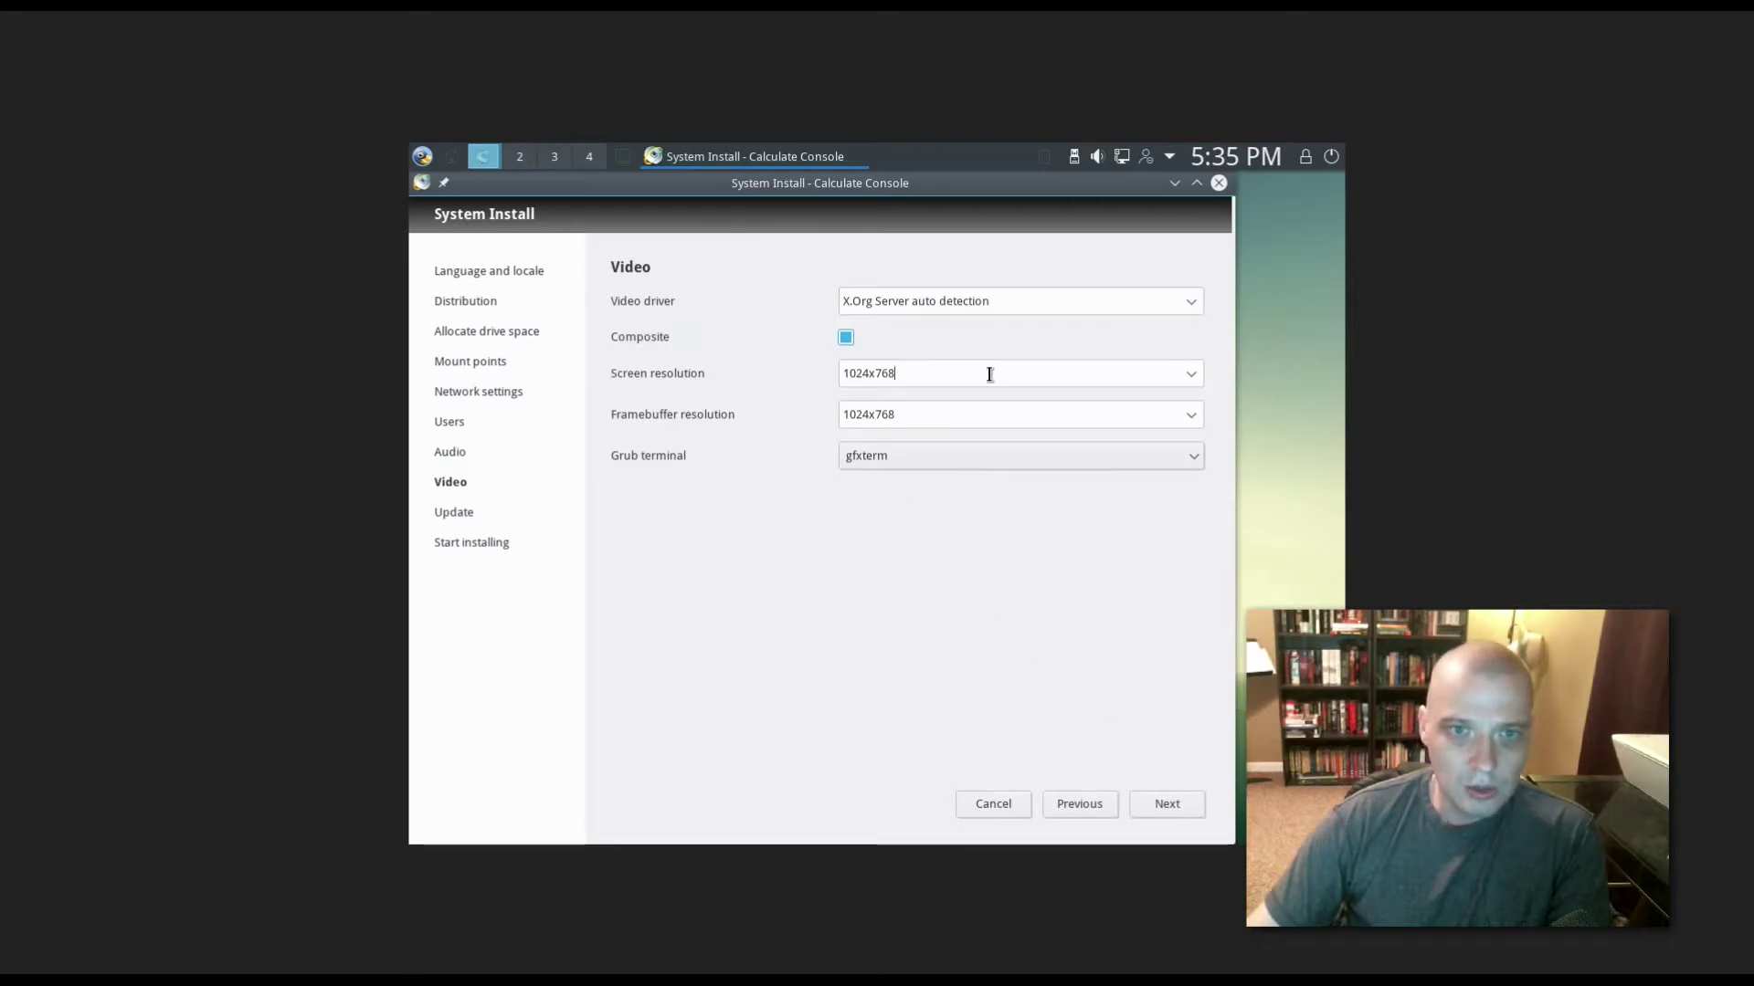
pyautogui.click(1193, 374)
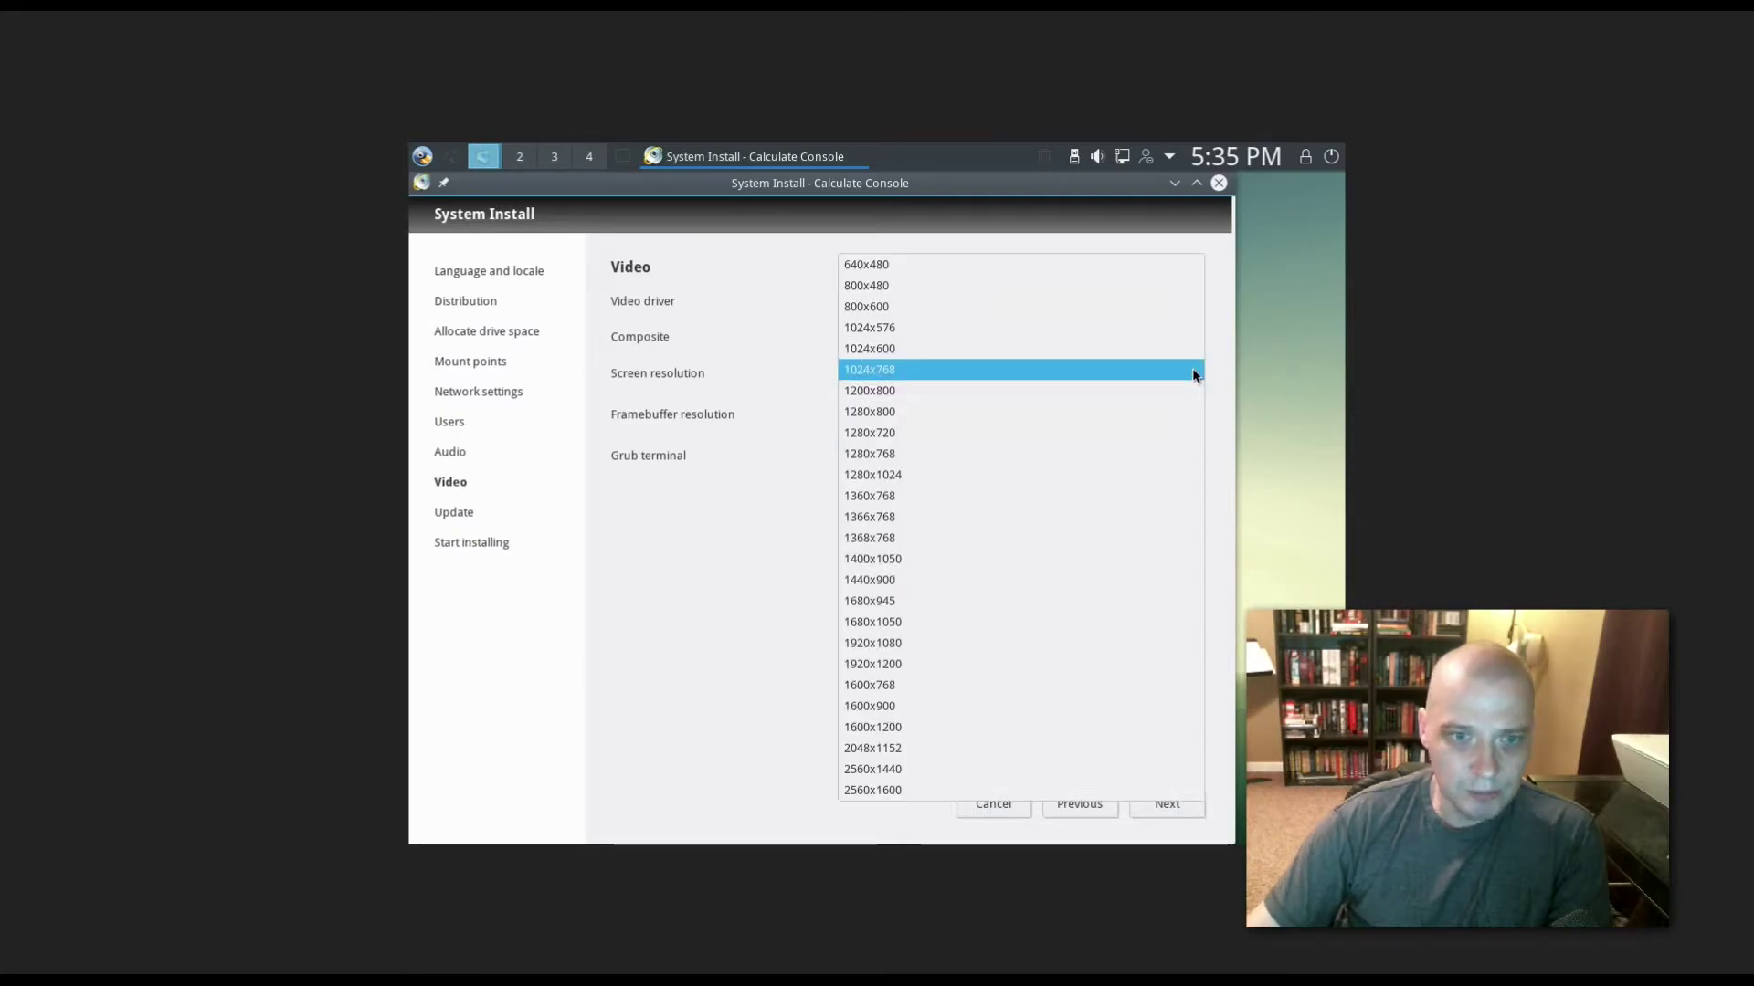
pyautogui.click(1060, 647)
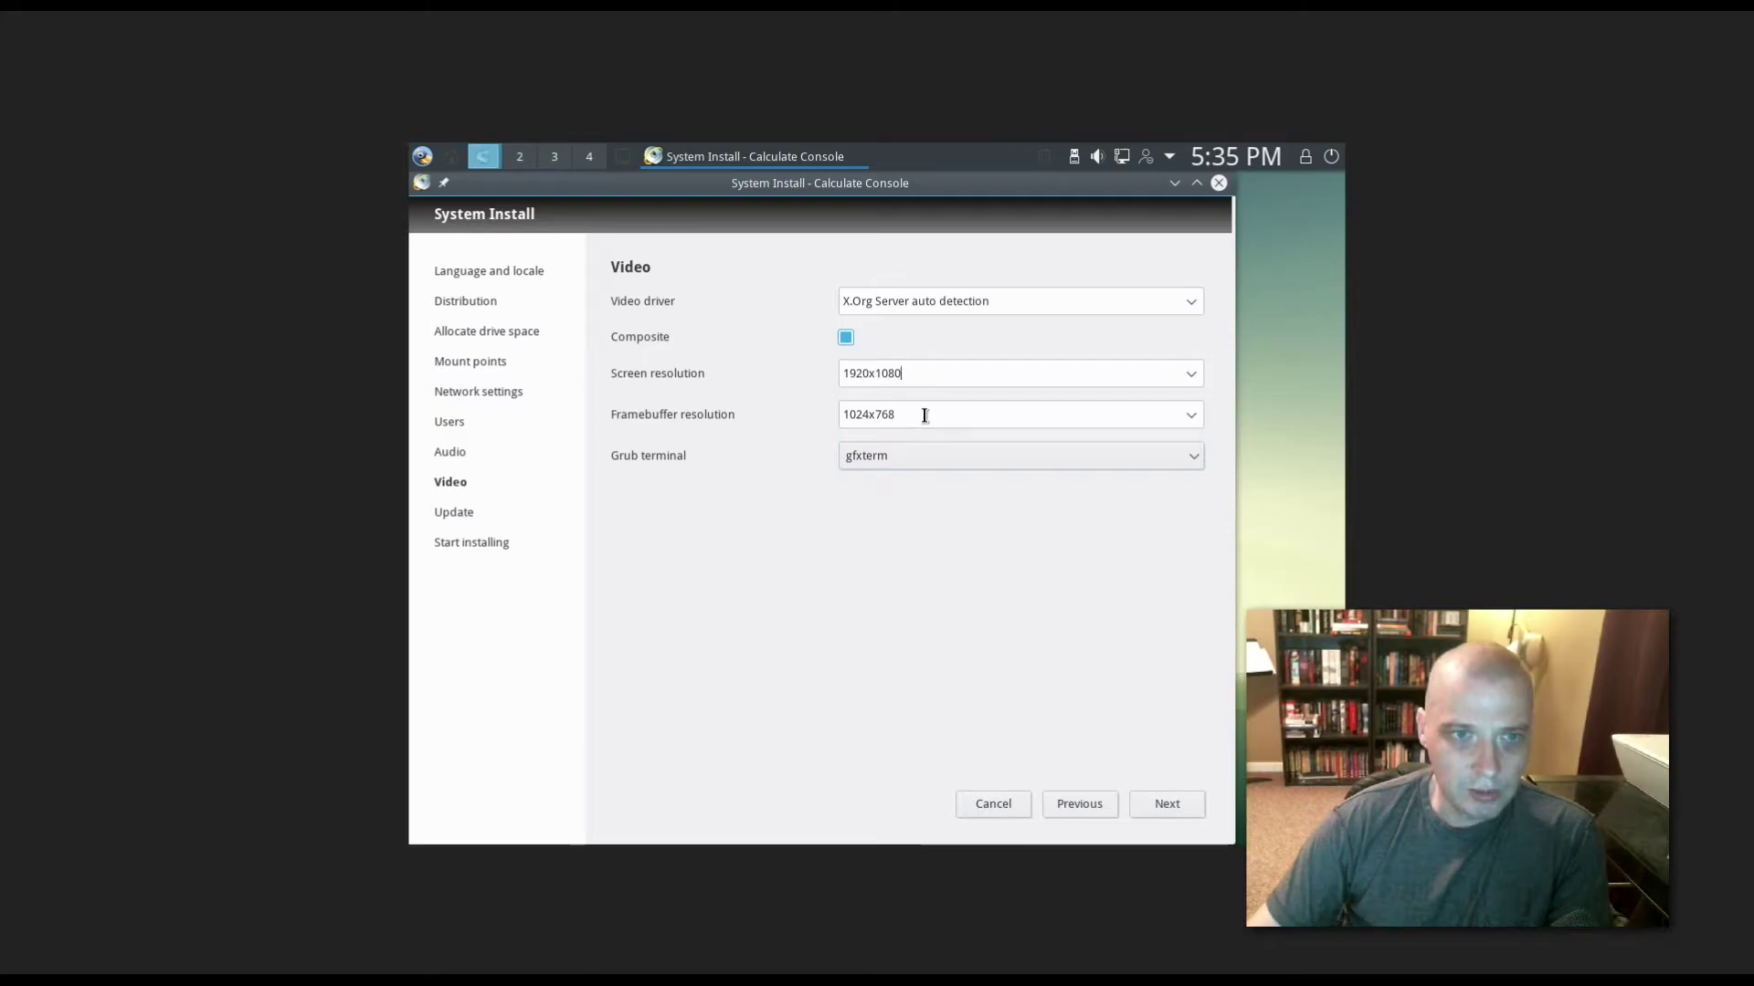
pyautogui.click(1195, 419)
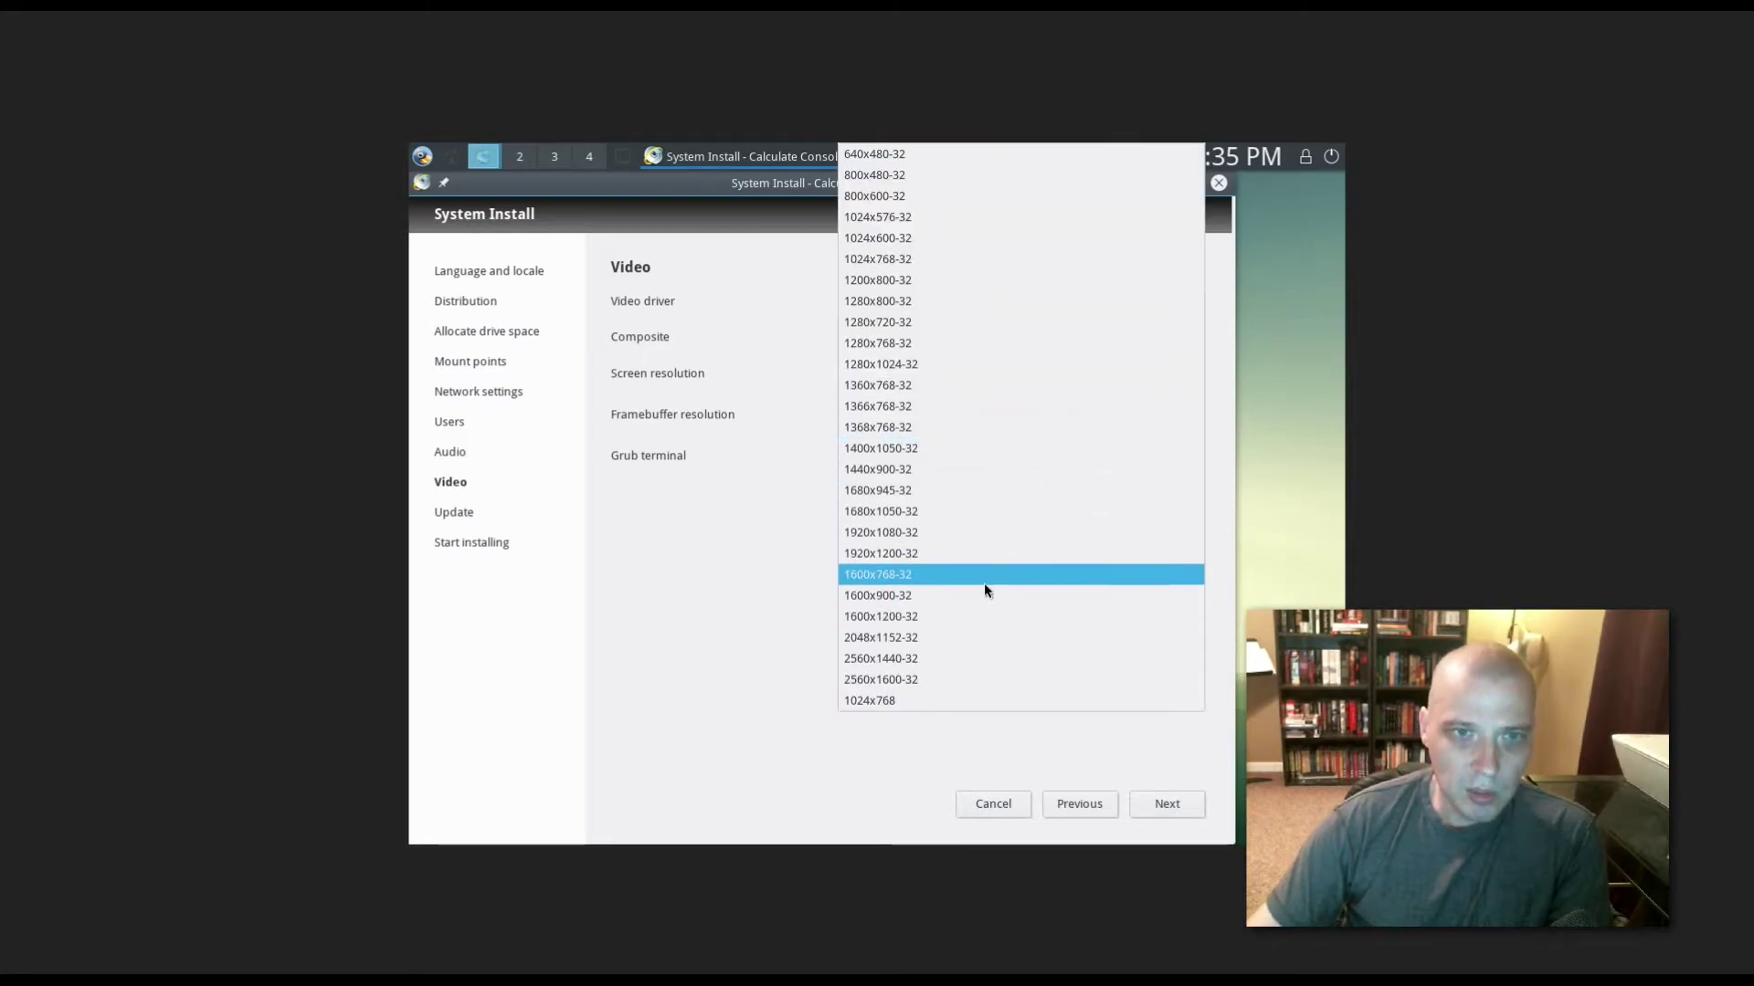
pyautogui.click(1016, 527)
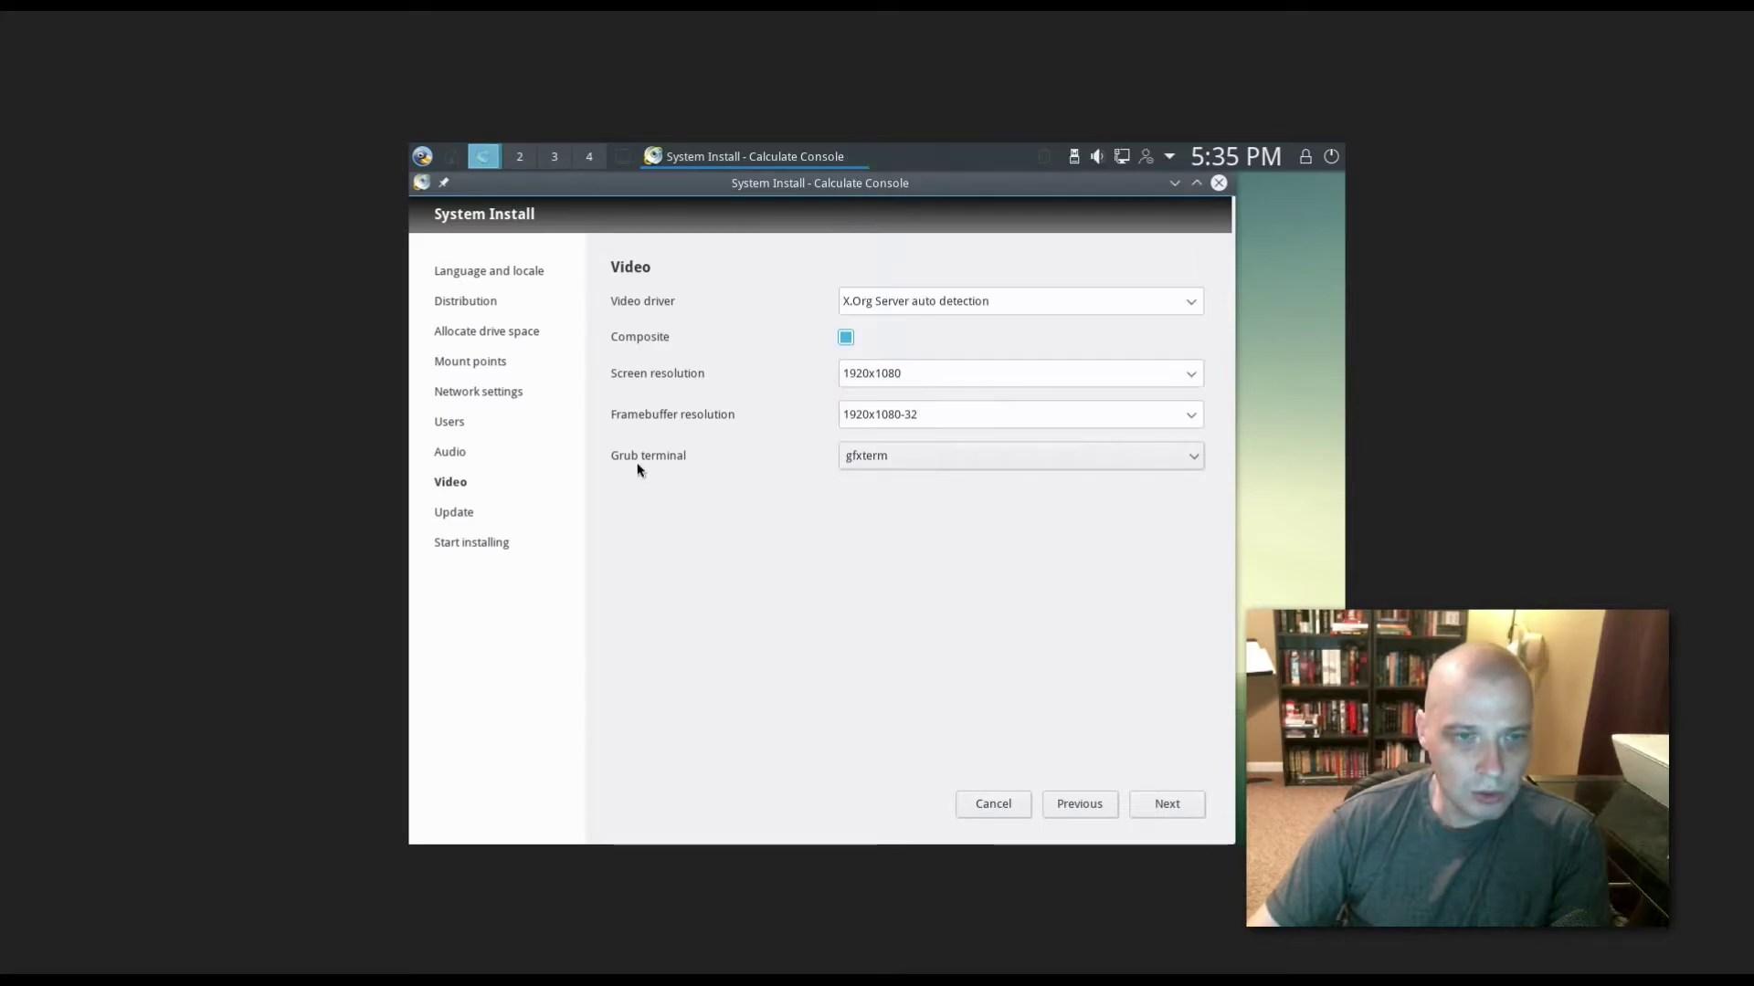
# Step: Uncheck 'Automatically check updates' on the Update page and proceed to Start installing
pyautogui.click(1154, 801)
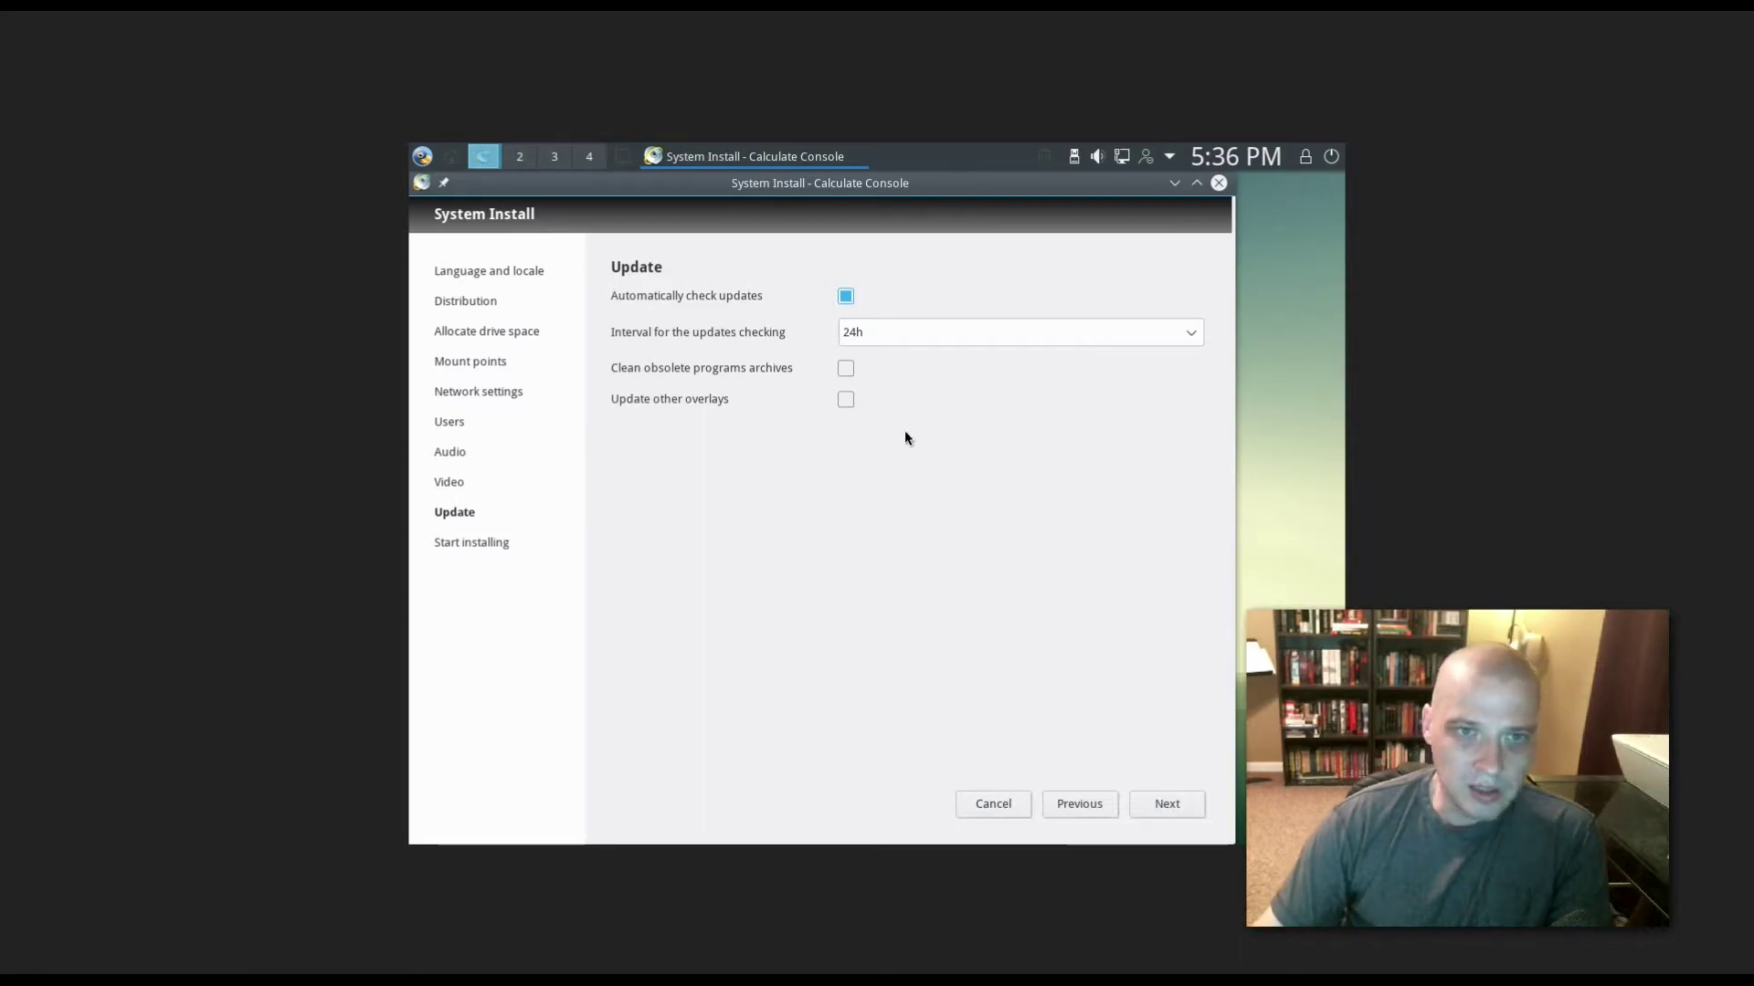
pyautogui.click(844, 296)
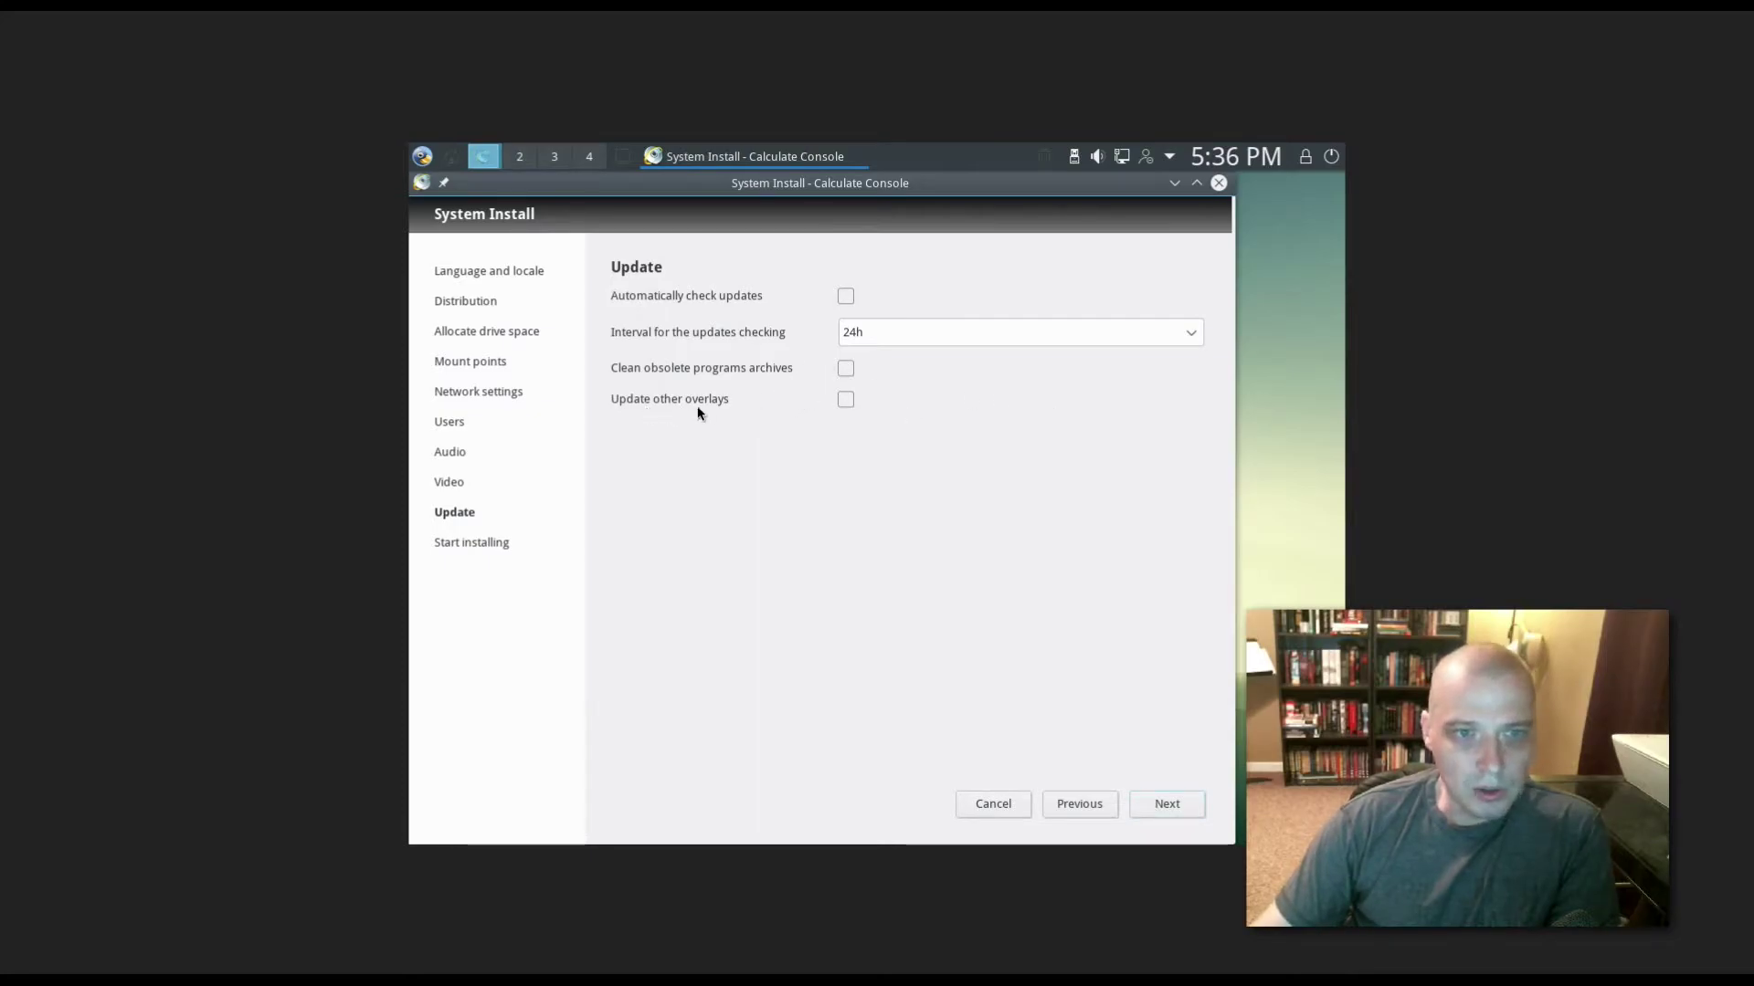
pyautogui.click(1183, 805)
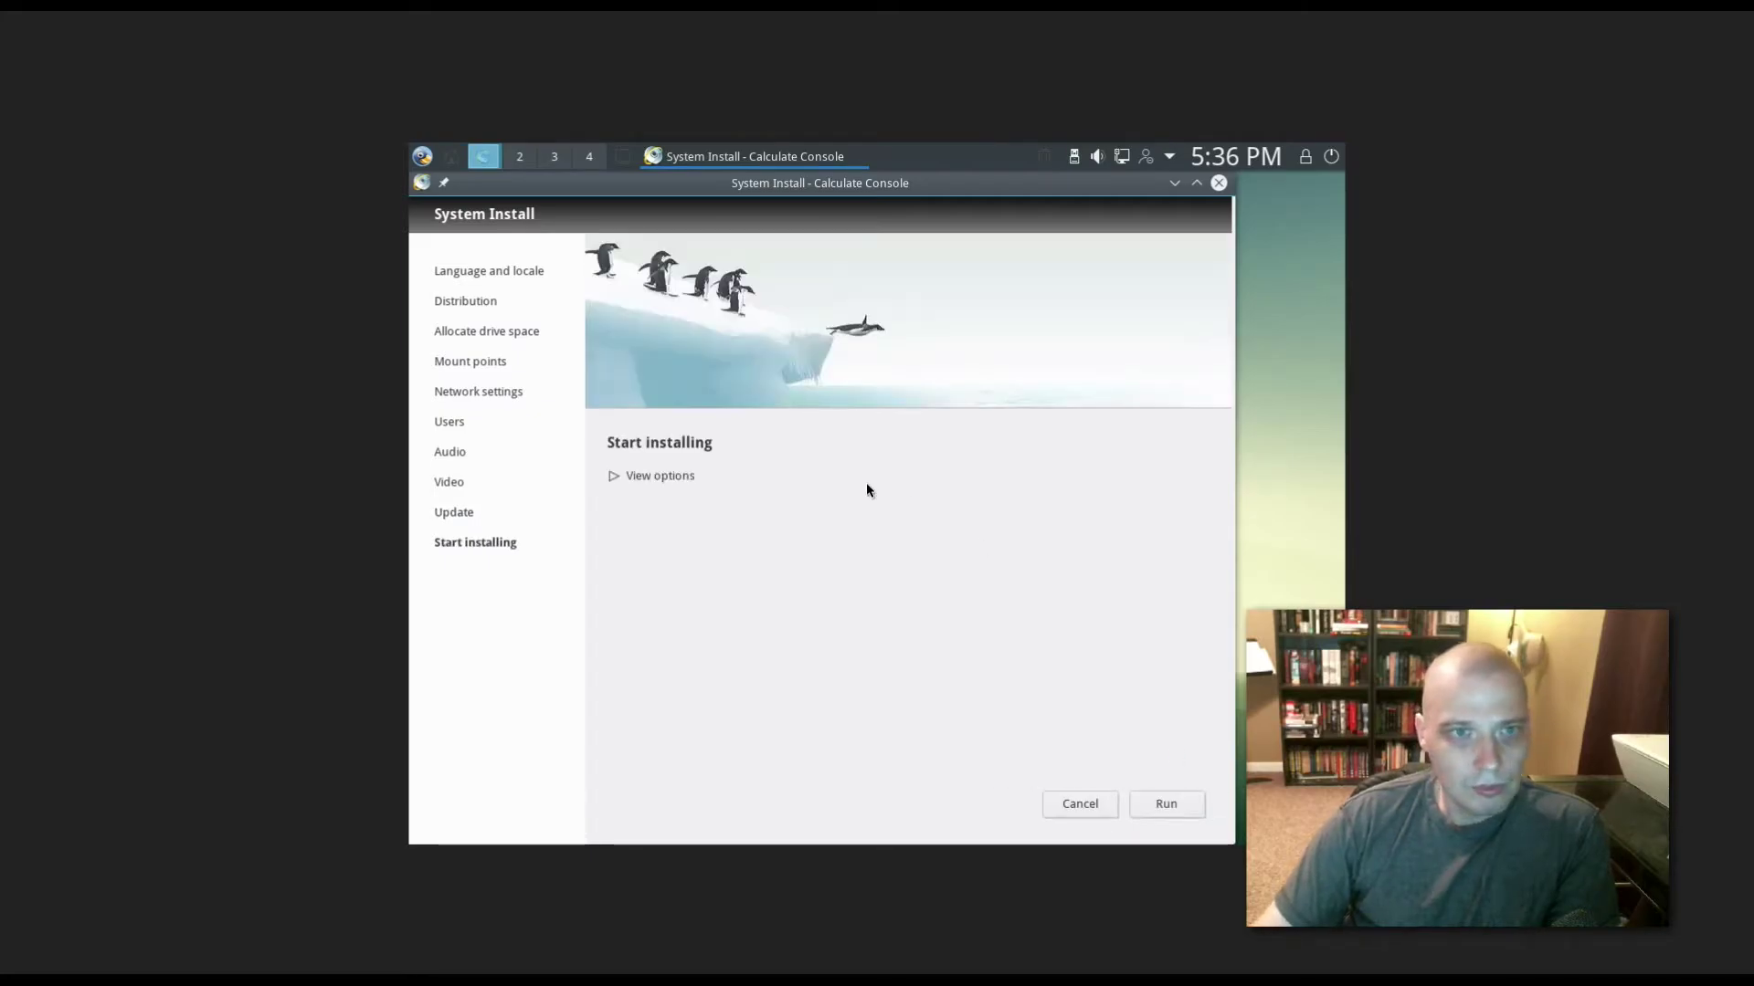
# Step: Run the installation and wait for the installed system's 'Welcome to calculate' login screen
pyautogui.click(1144, 809)
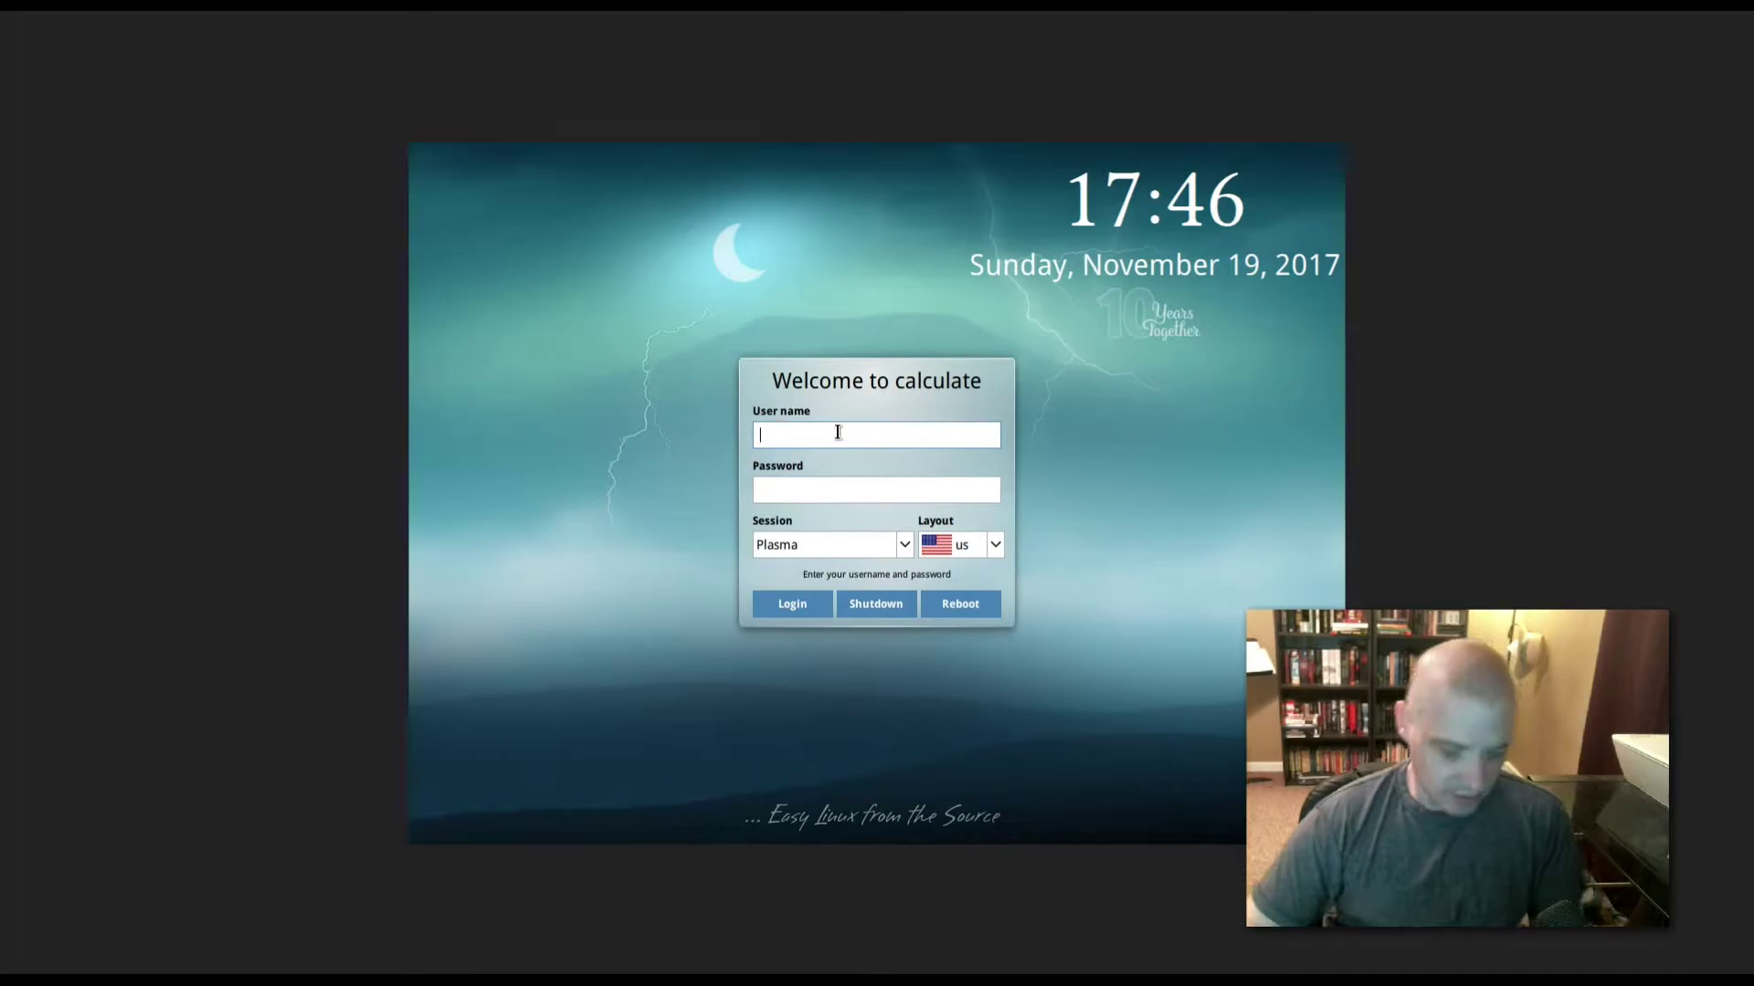
# Step: Log in to the Plasma session as user 'calculate' with its password
pyautogui.write('calculate')
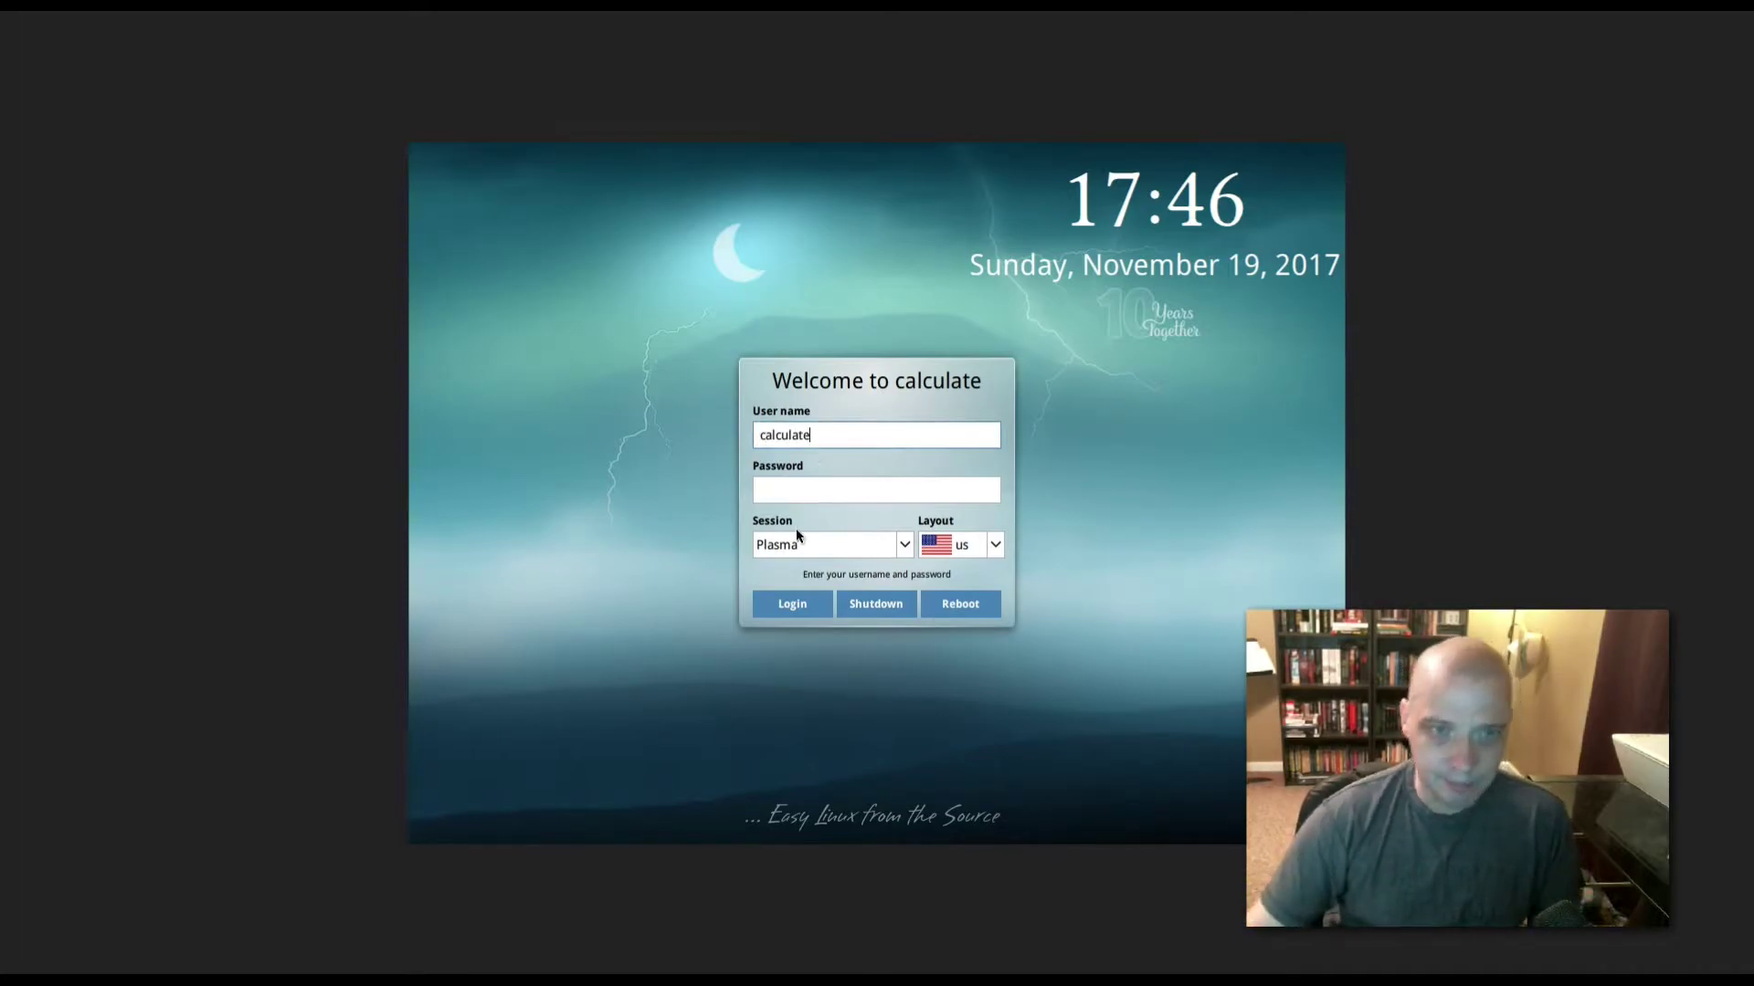
pyautogui.click(786, 479)
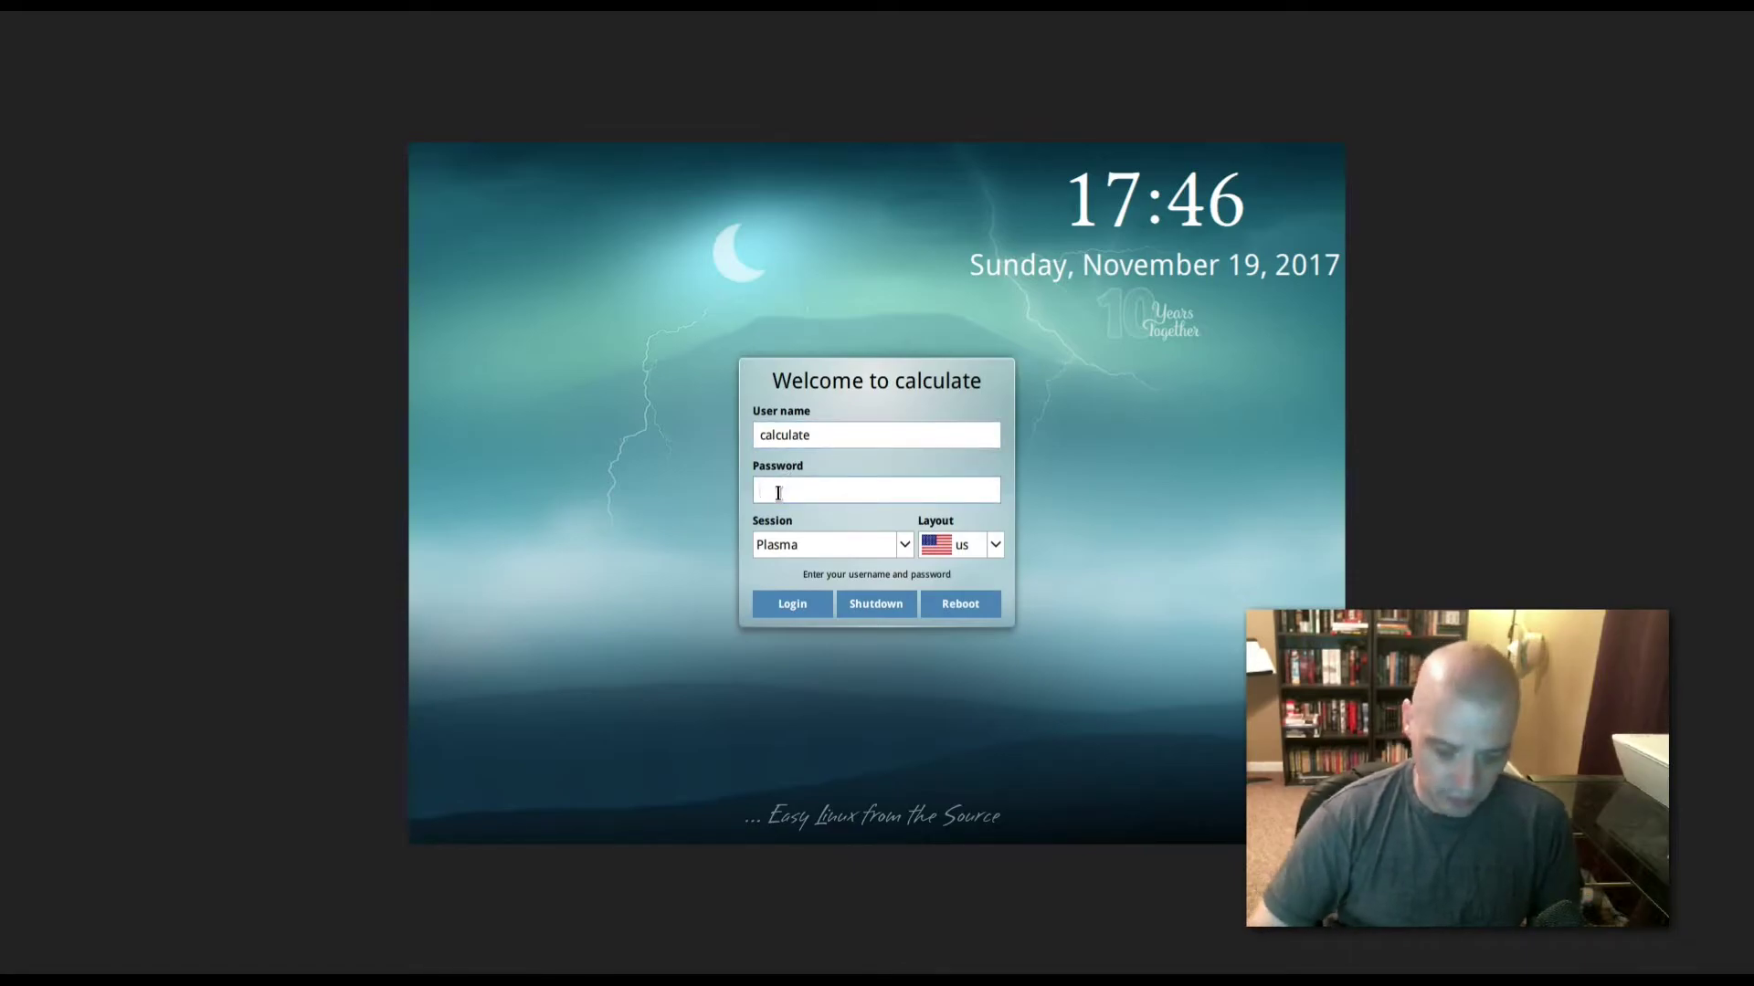
pyautogui.write('••••••••')
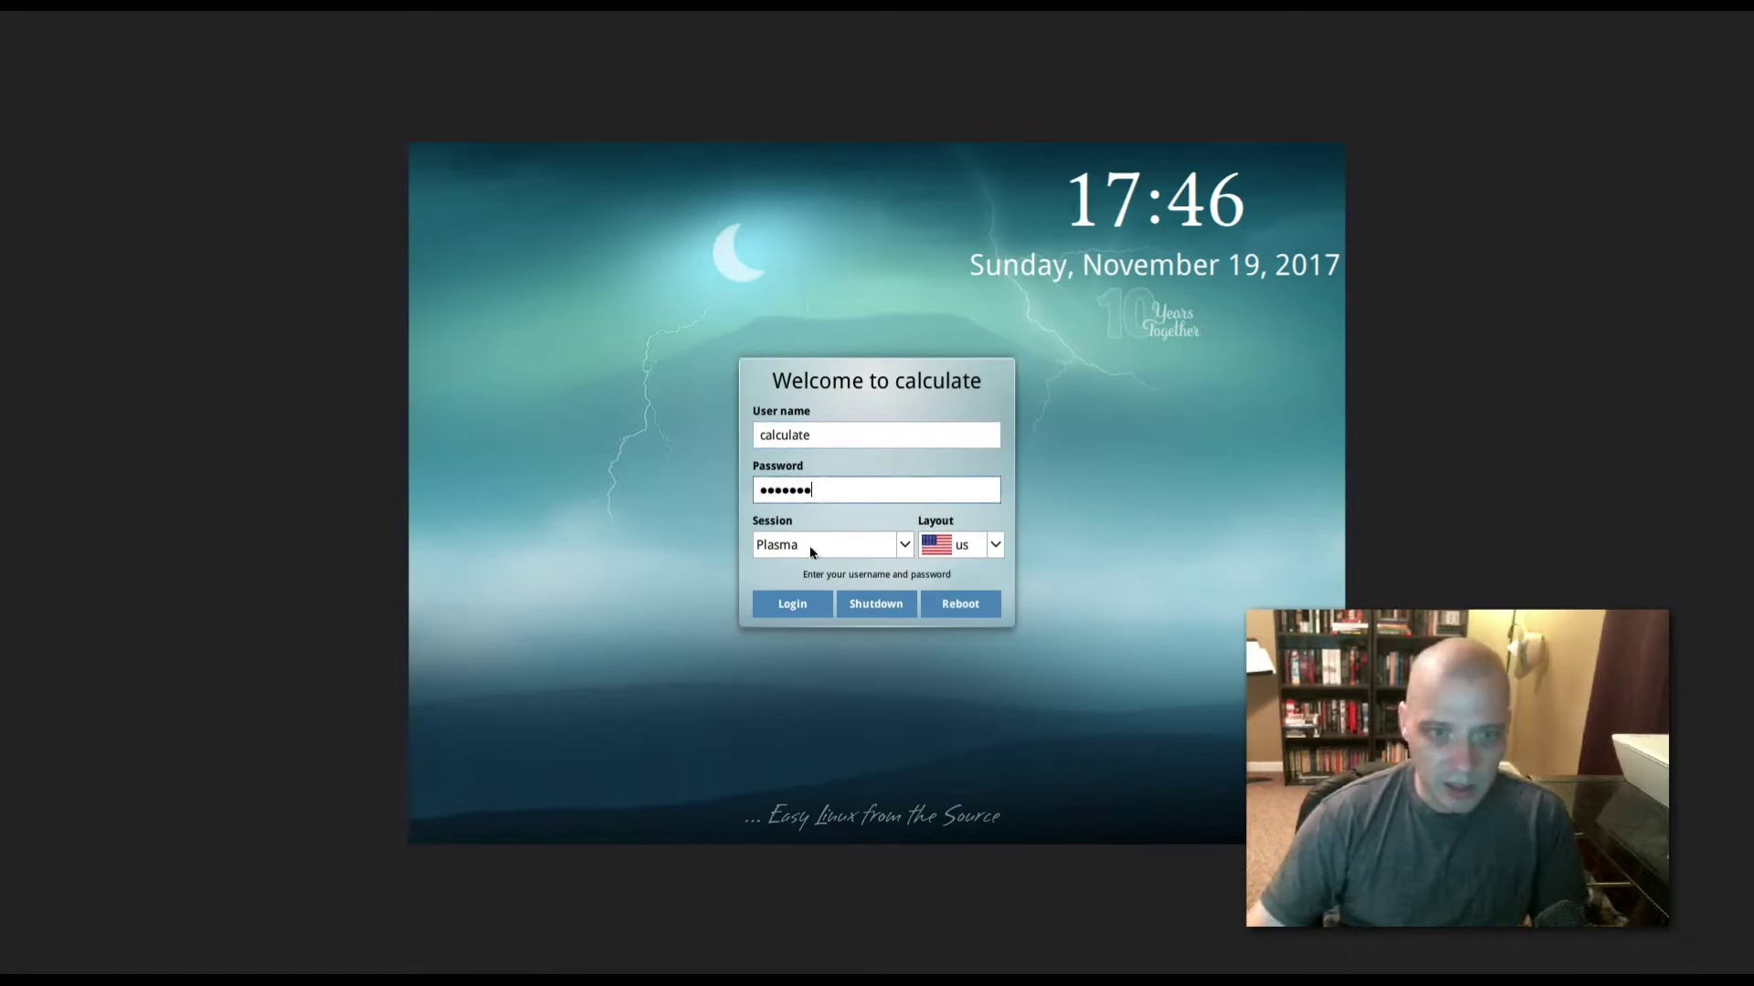
pyautogui.click(802, 610)
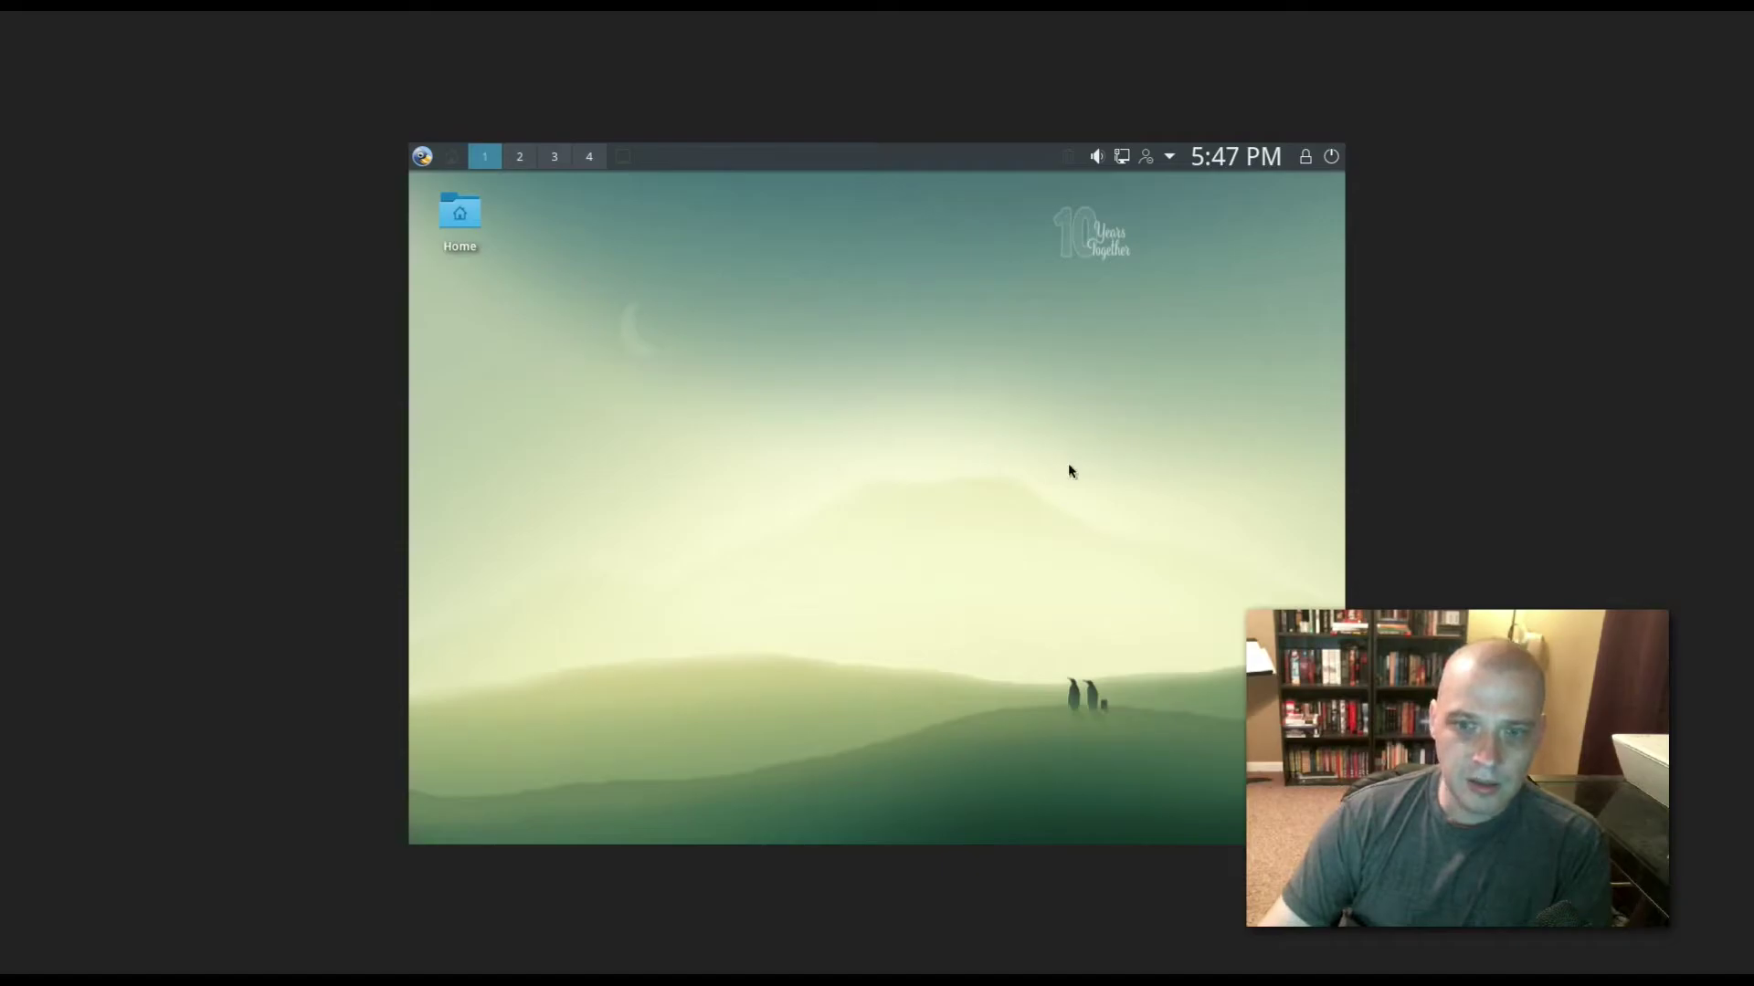
pyautogui.click(422, 157)
pyautogui.click(423, 159)
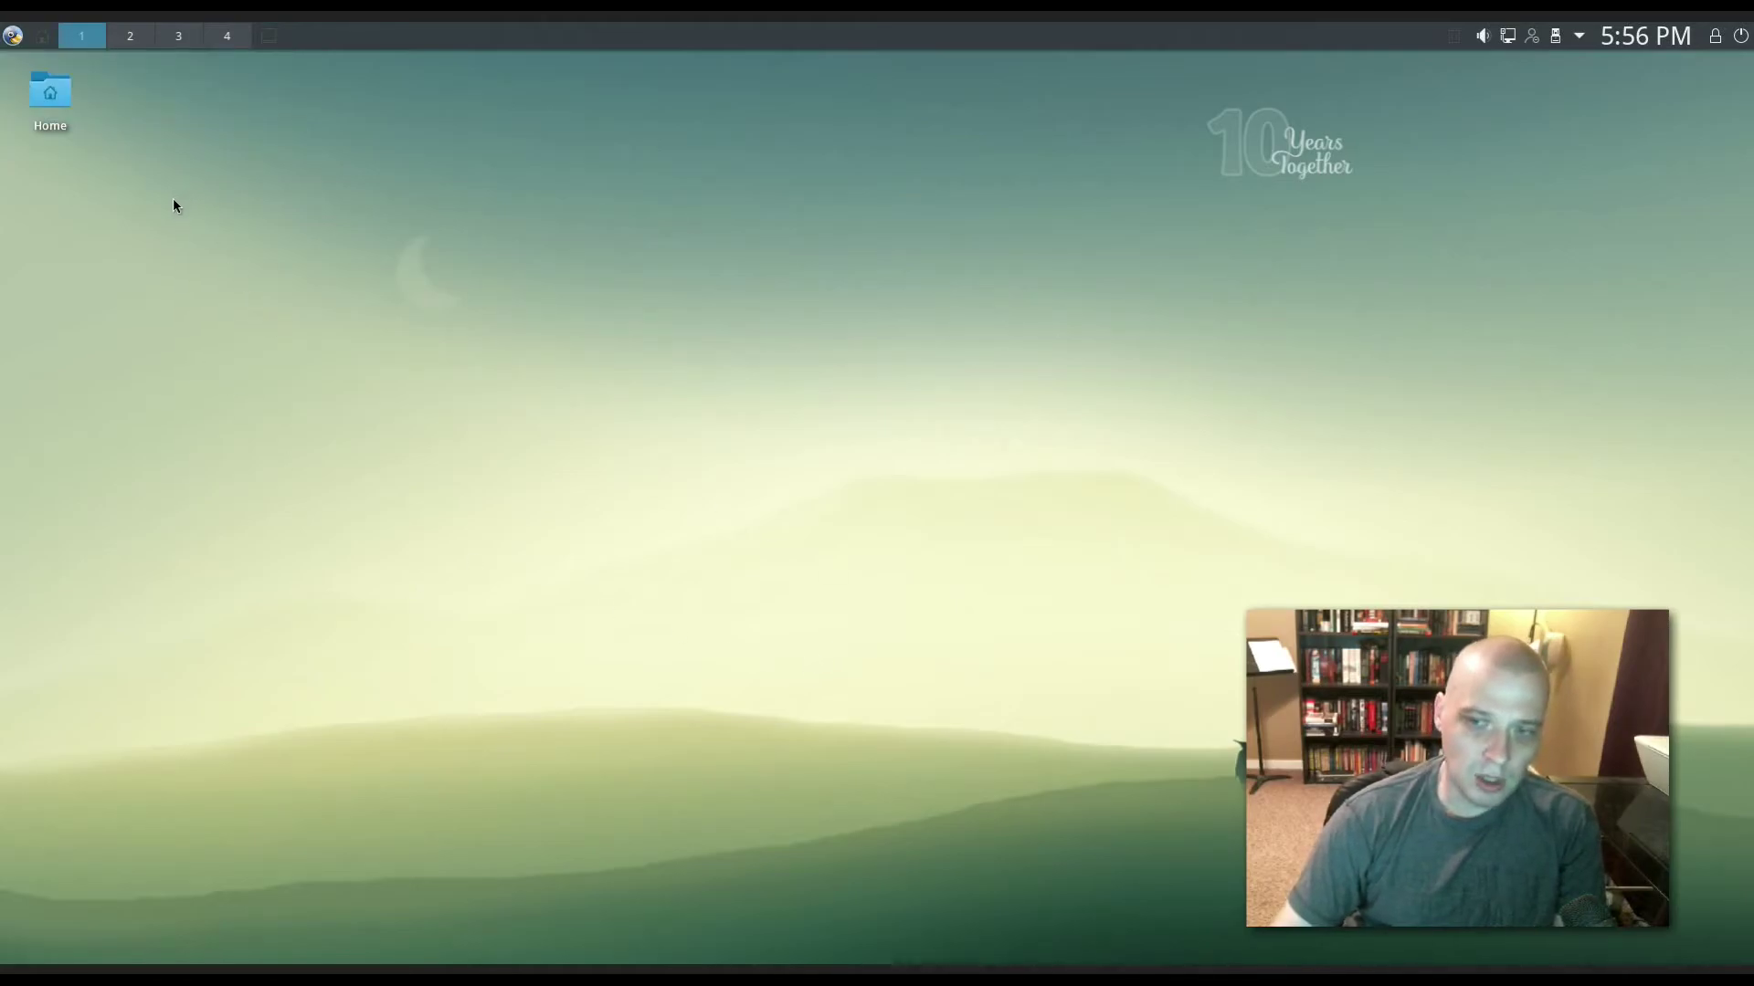
# Step: Launch the Gwenview image viewer from the Graphics category of the Application Menu
pyautogui.click(13, 37)
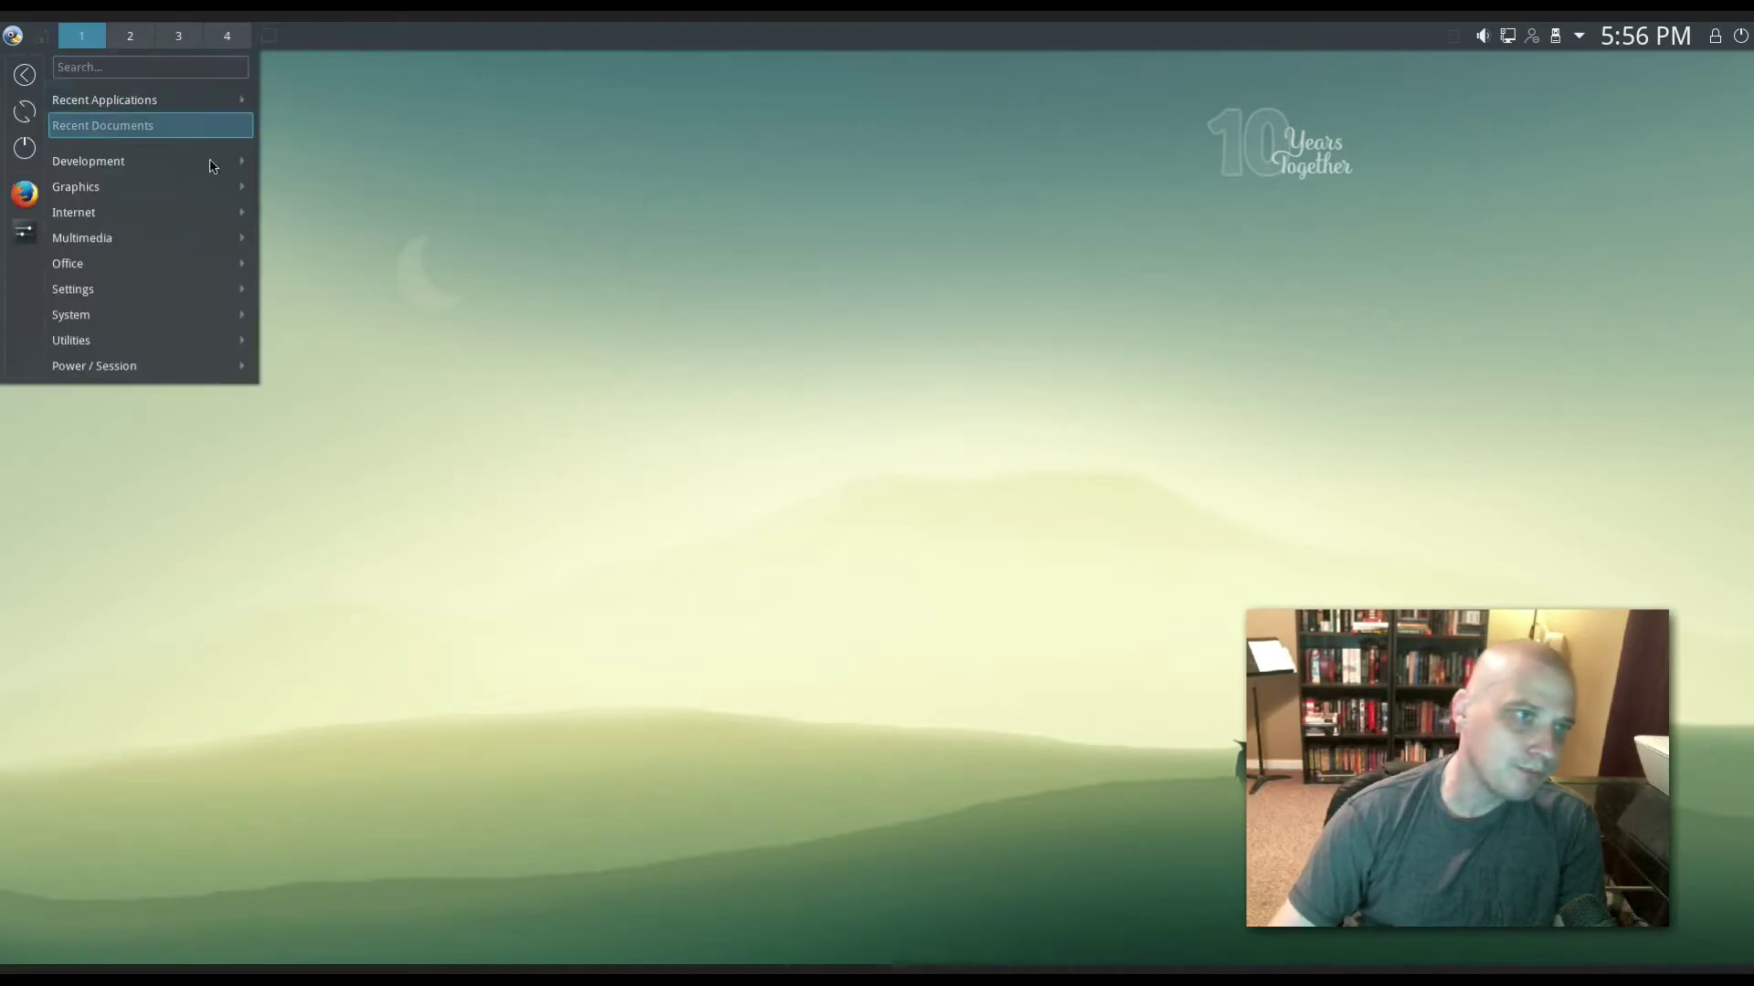
pyautogui.moveTo(210, 164)
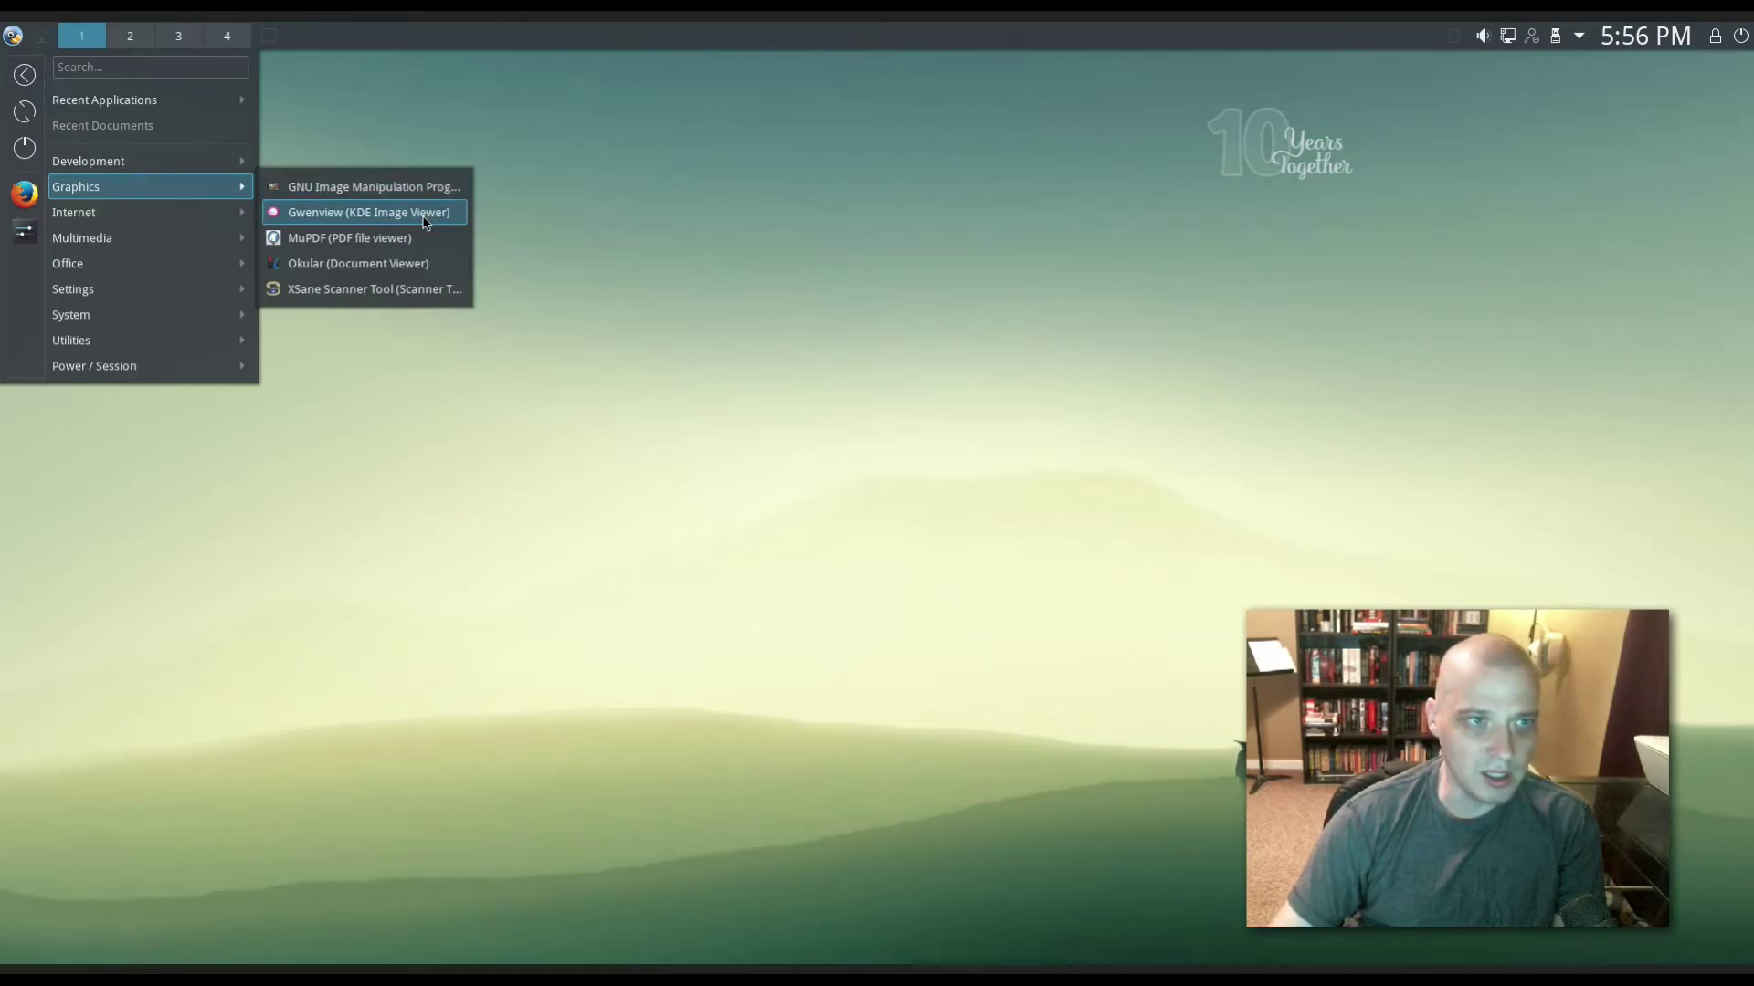
pyautogui.click(422, 217)
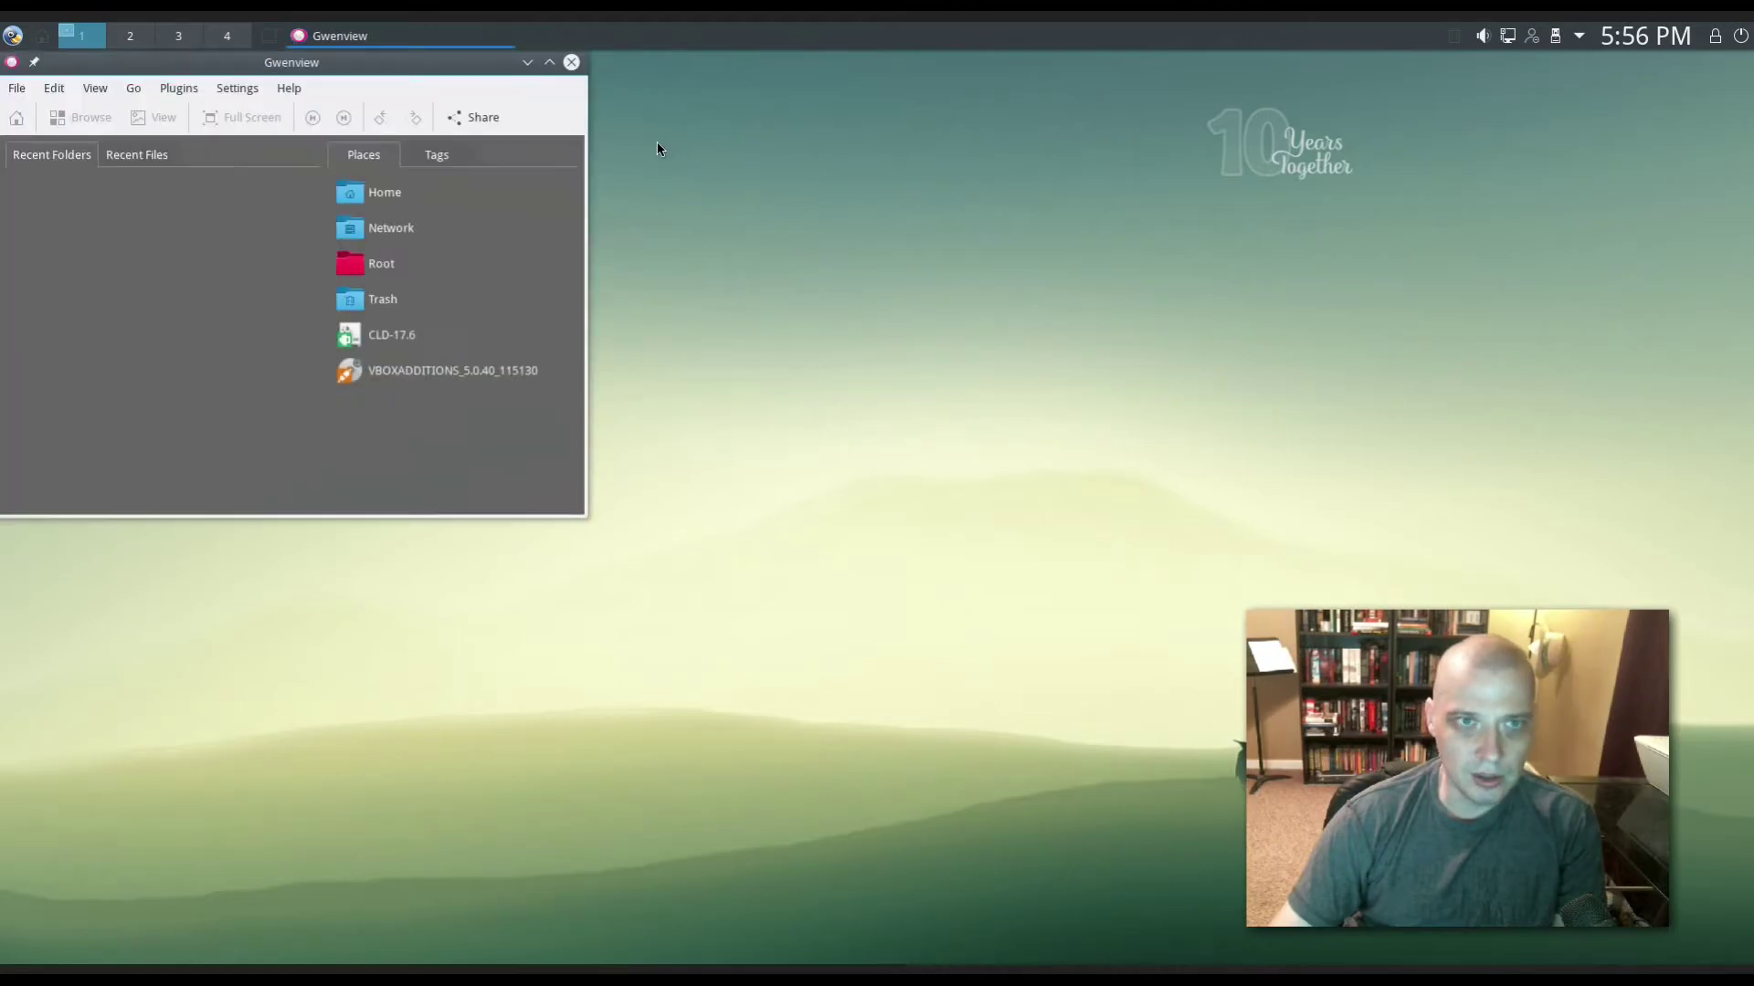
# Step: Close Gwenview and show the Internet apps: KMail, Konversation, KTorrent, Firefox, Pidgin
pyautogui.click(570, 61)
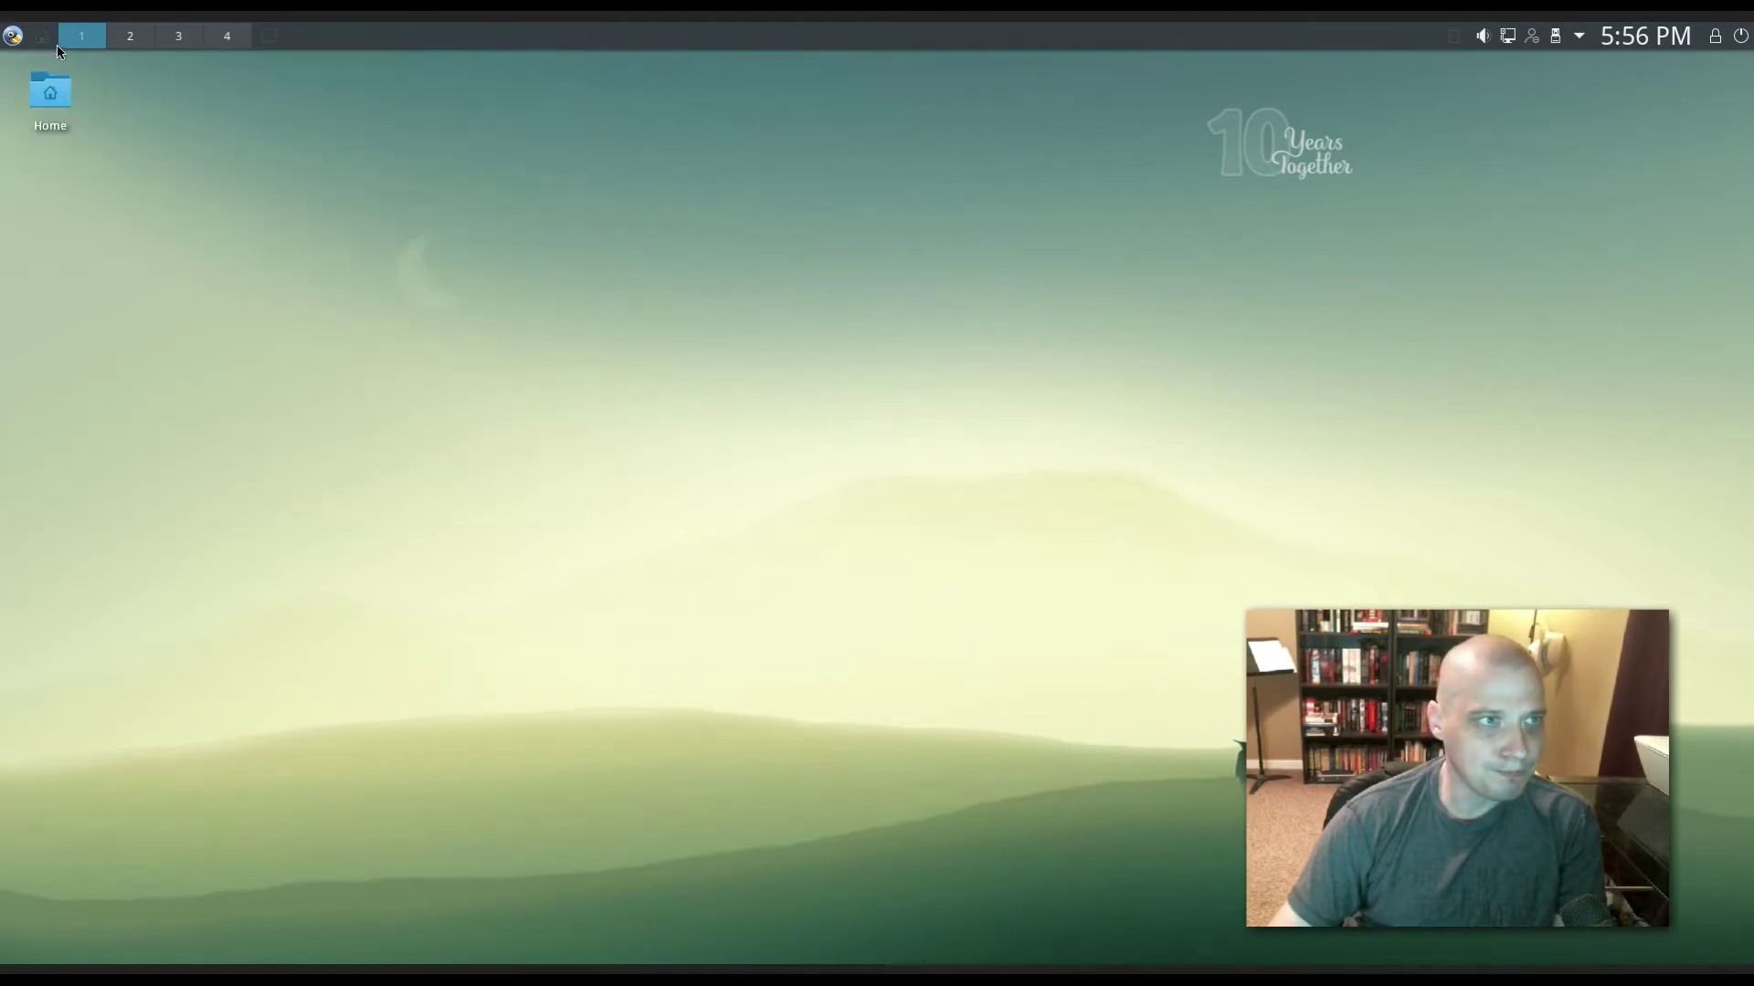
pyautogui.click(13, 35)
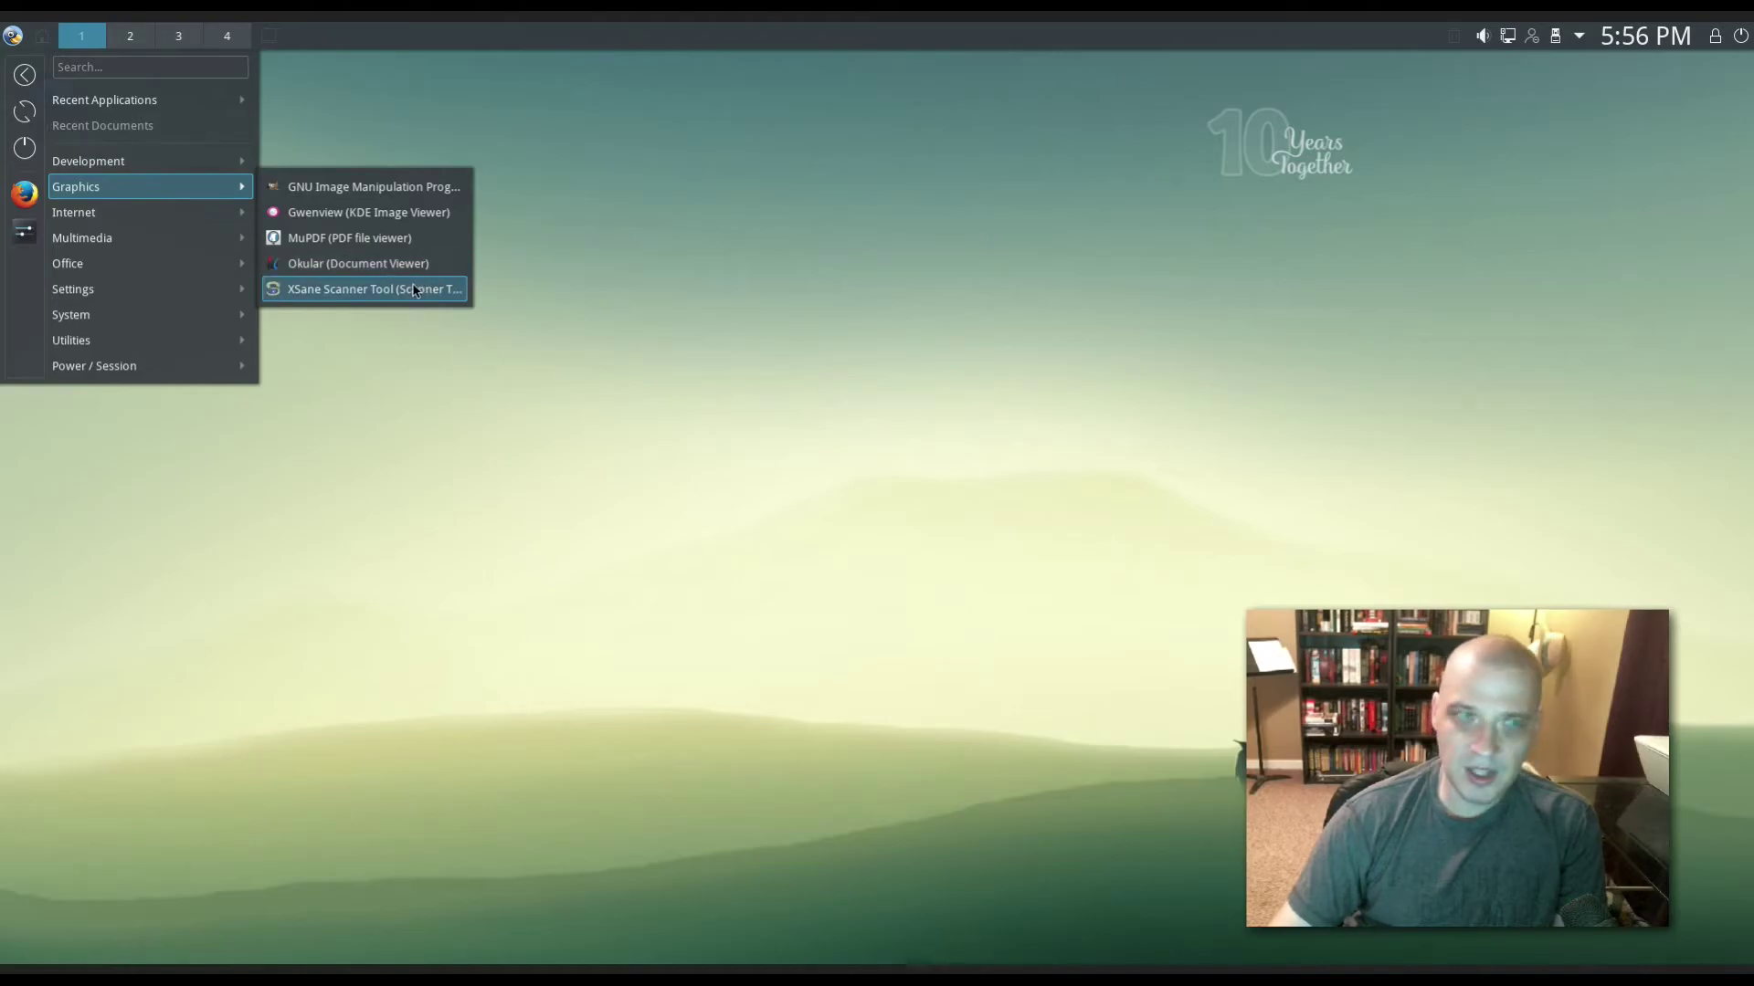
pyautogui.moveTo(205, 215)
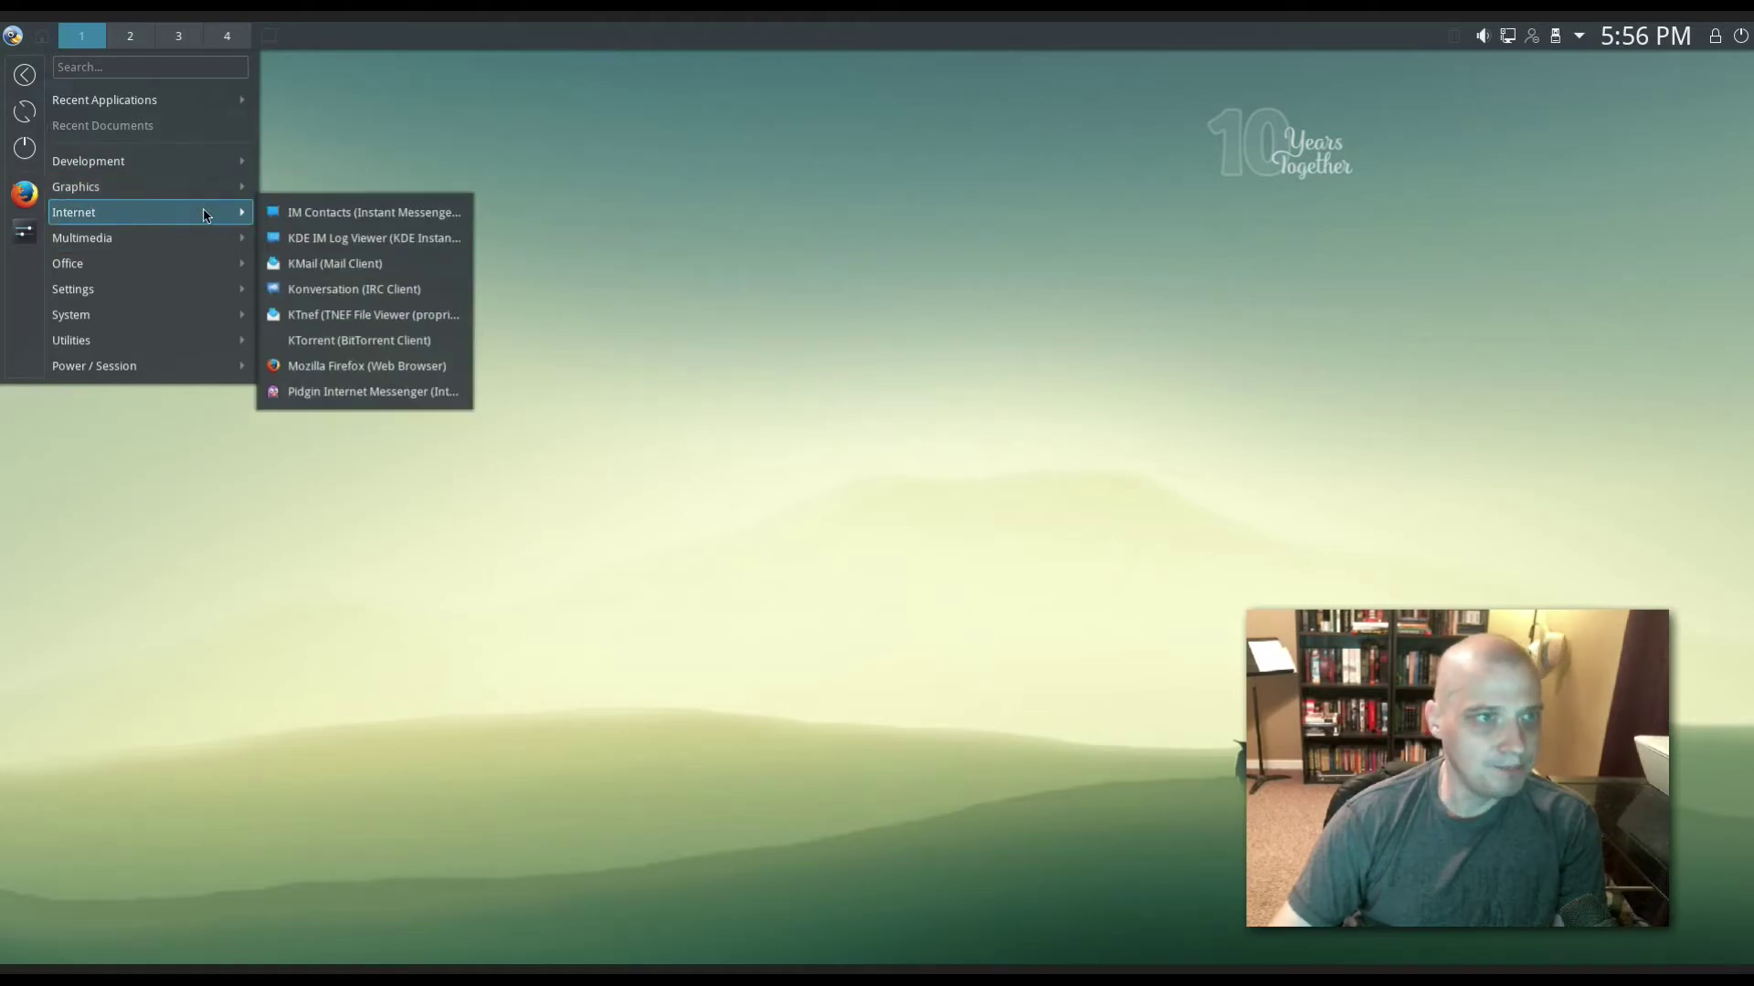
# Step: Launch and close Konversation, then show the Multimedia apps: Clementine, K3b, KMix, SMPlayer
pyautogui.click(410, 297)
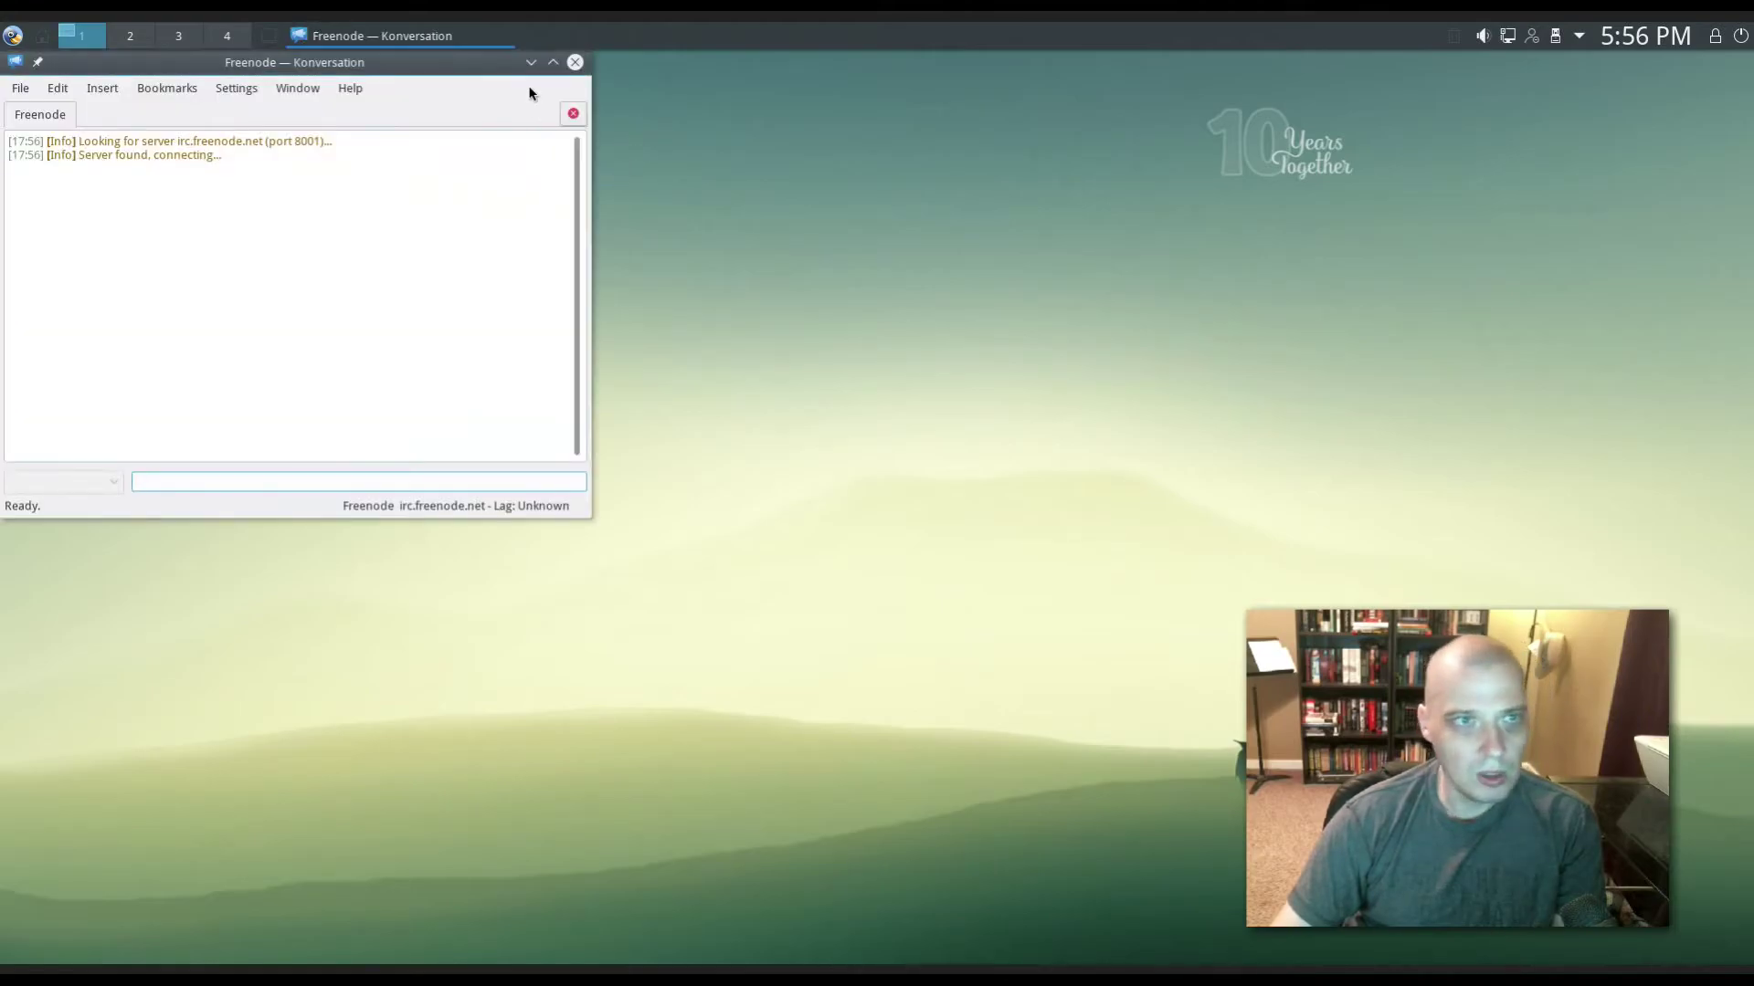
pyautogui.click(570, 67)
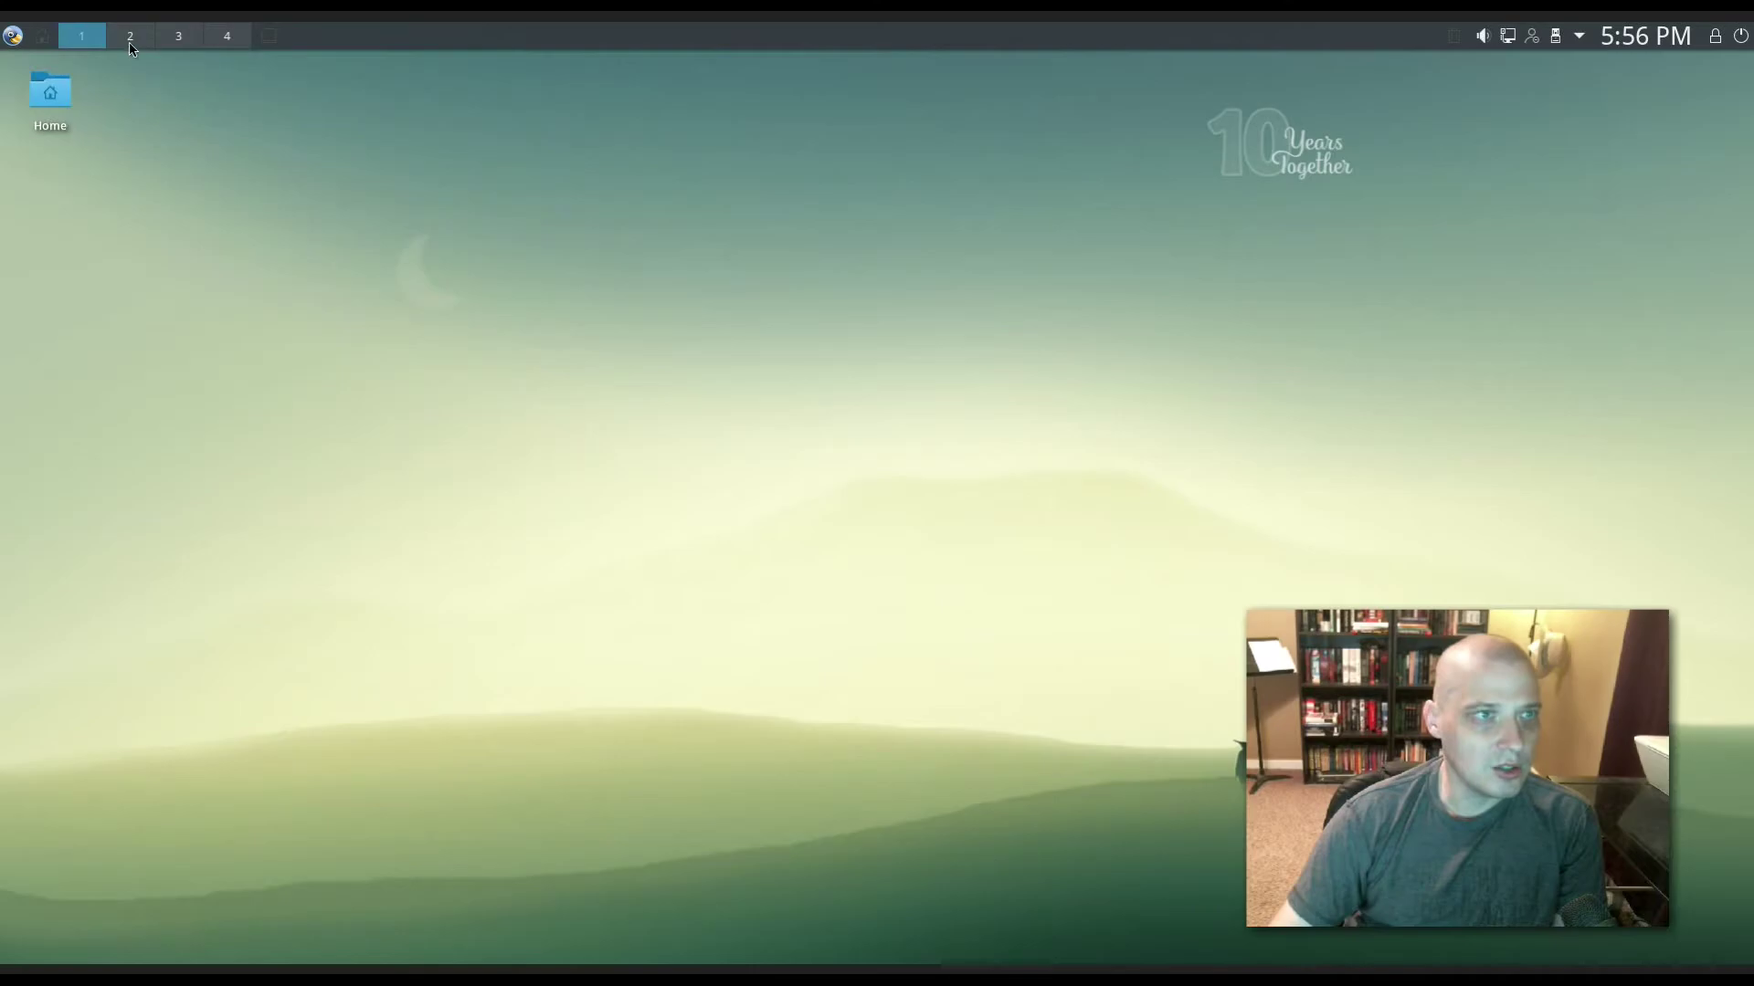
pyautogui.click(13, 35)
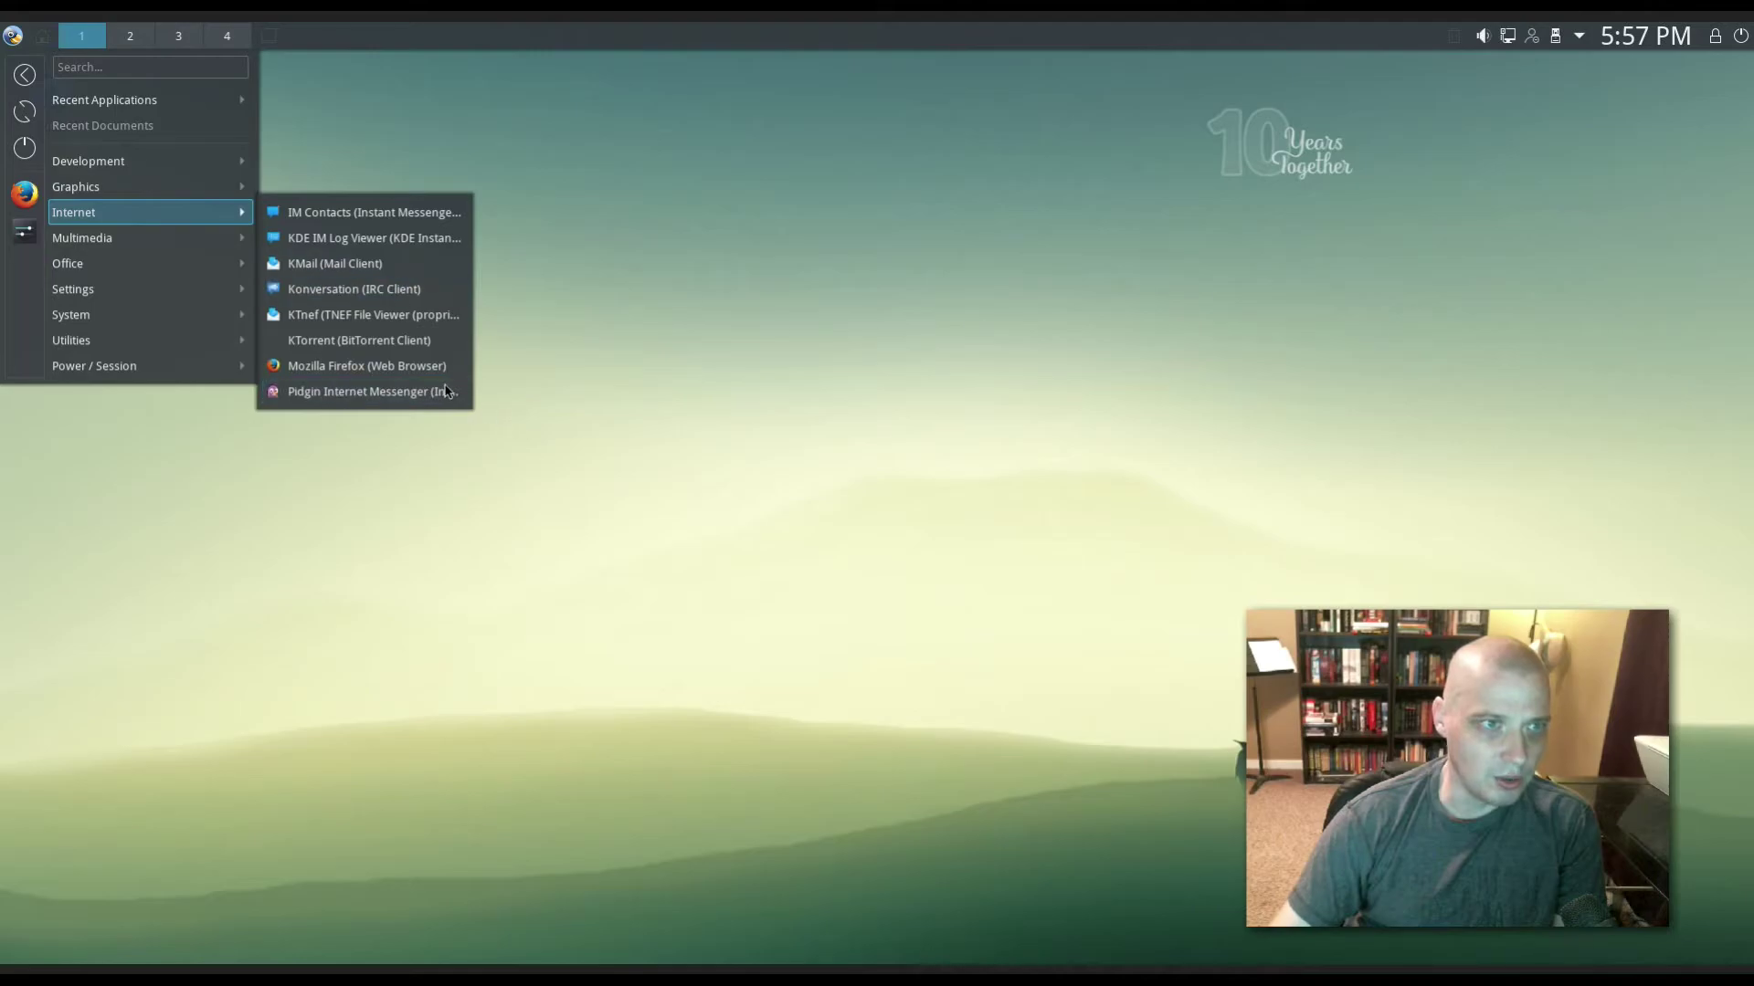
pyautogui.moveTo(236, 238)
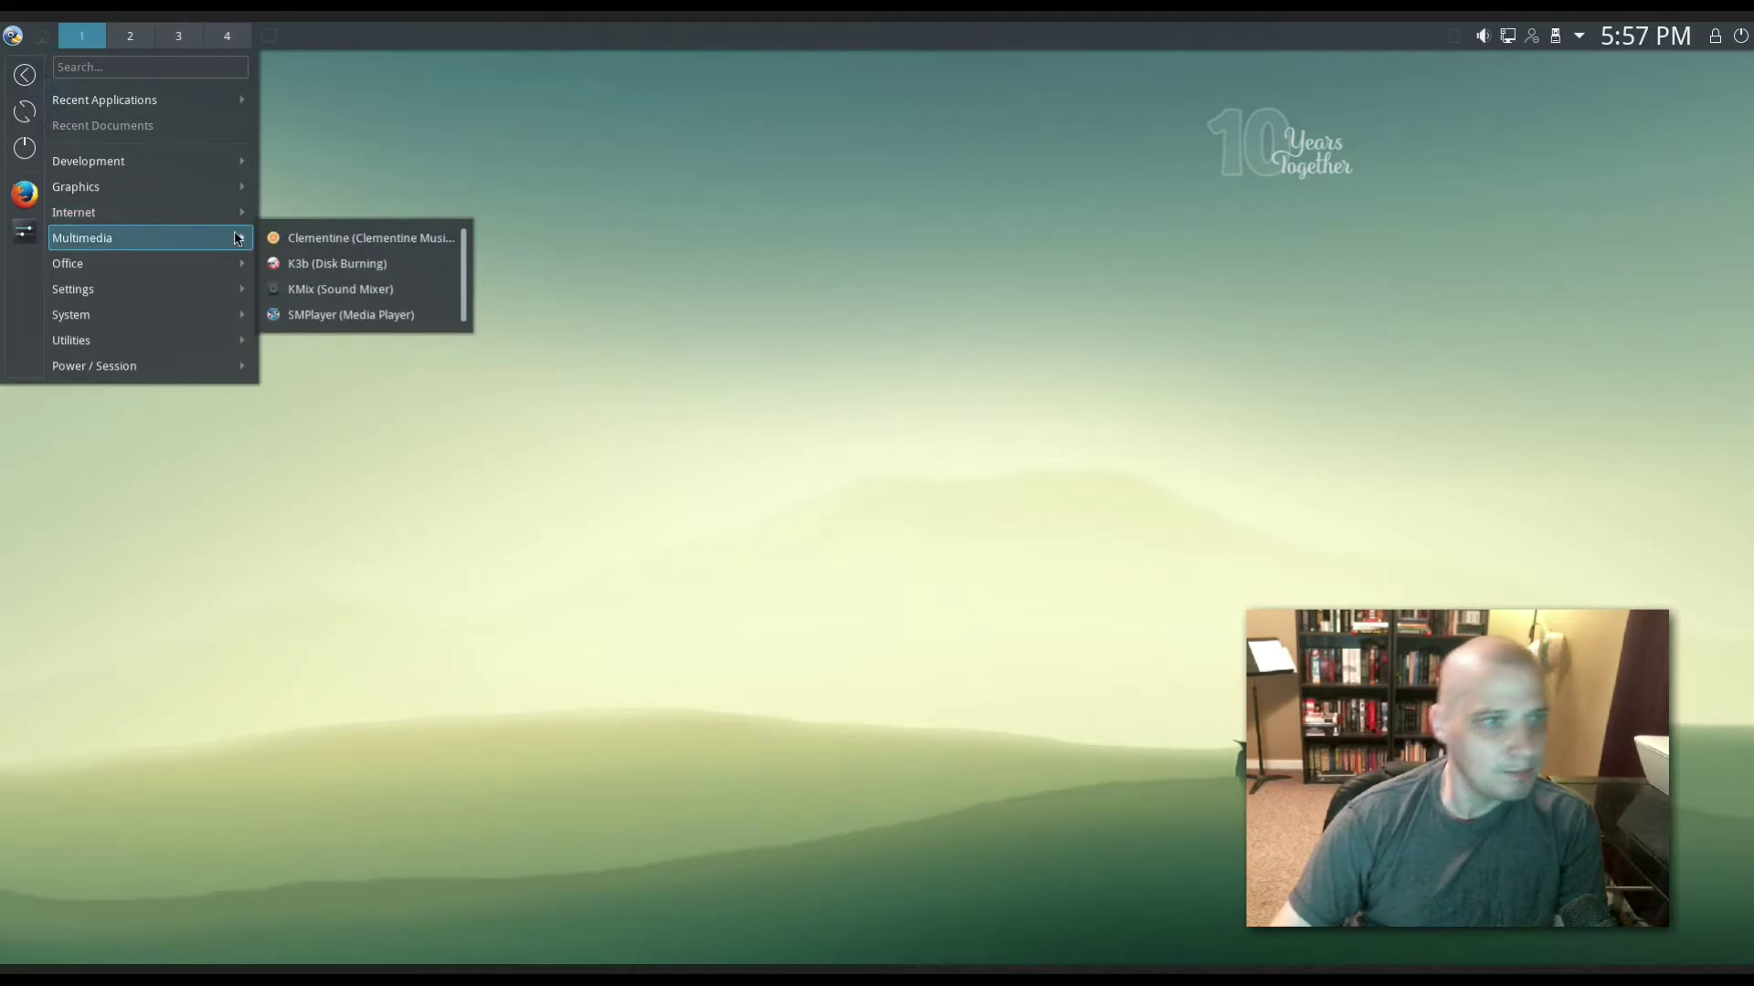
# Step: Launch and close the Clementine music player, then return to the Multimedia menu list
pyautogui.click(427, 239)
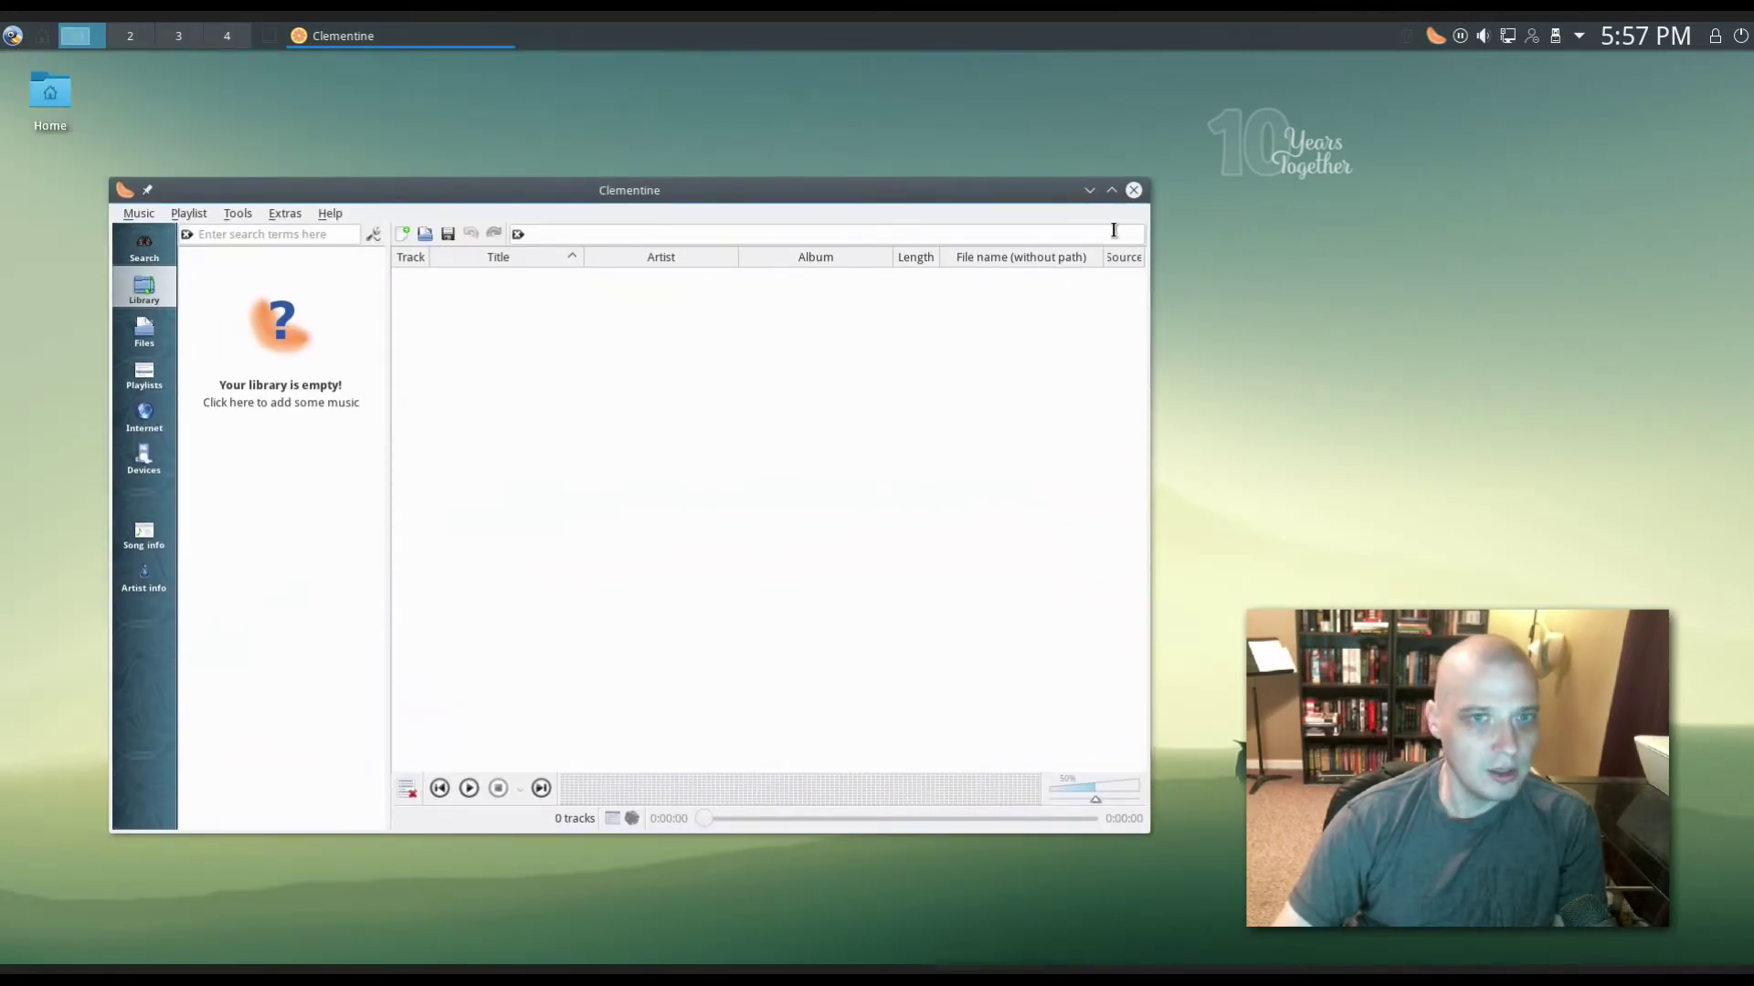
pyautogui.click(1134, 192)
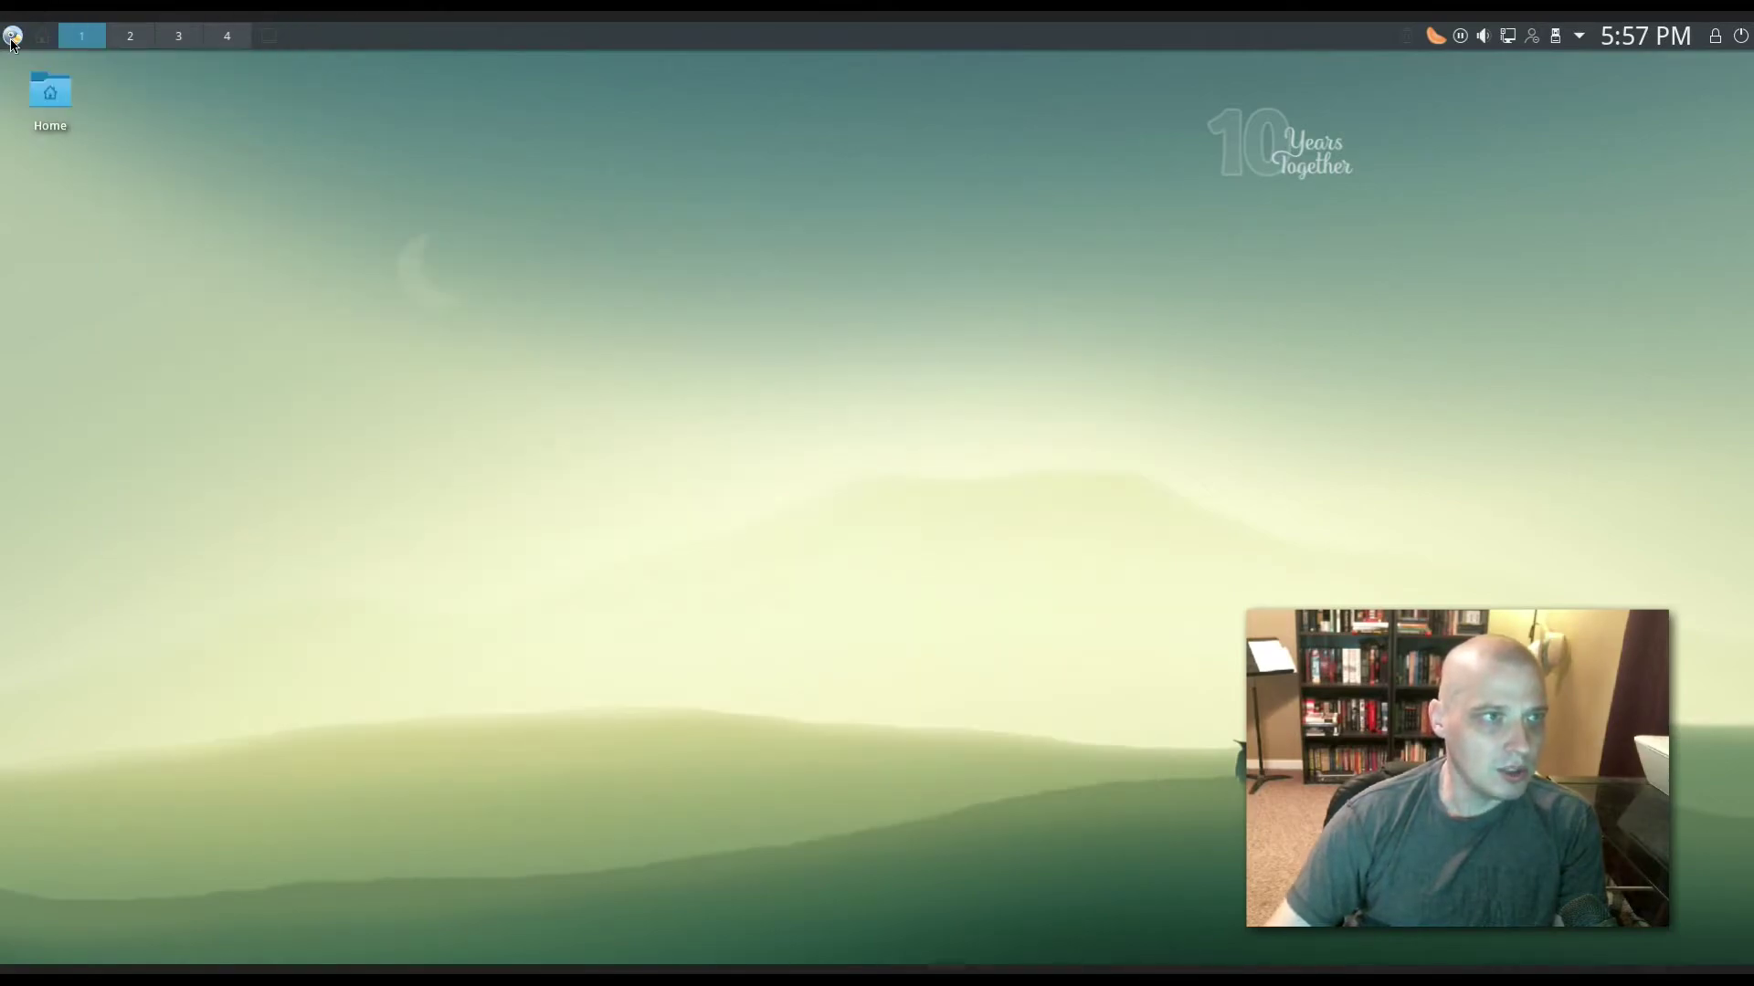
pyautogui.click(13, 37)
pyautogui.moveTo(239, 237)
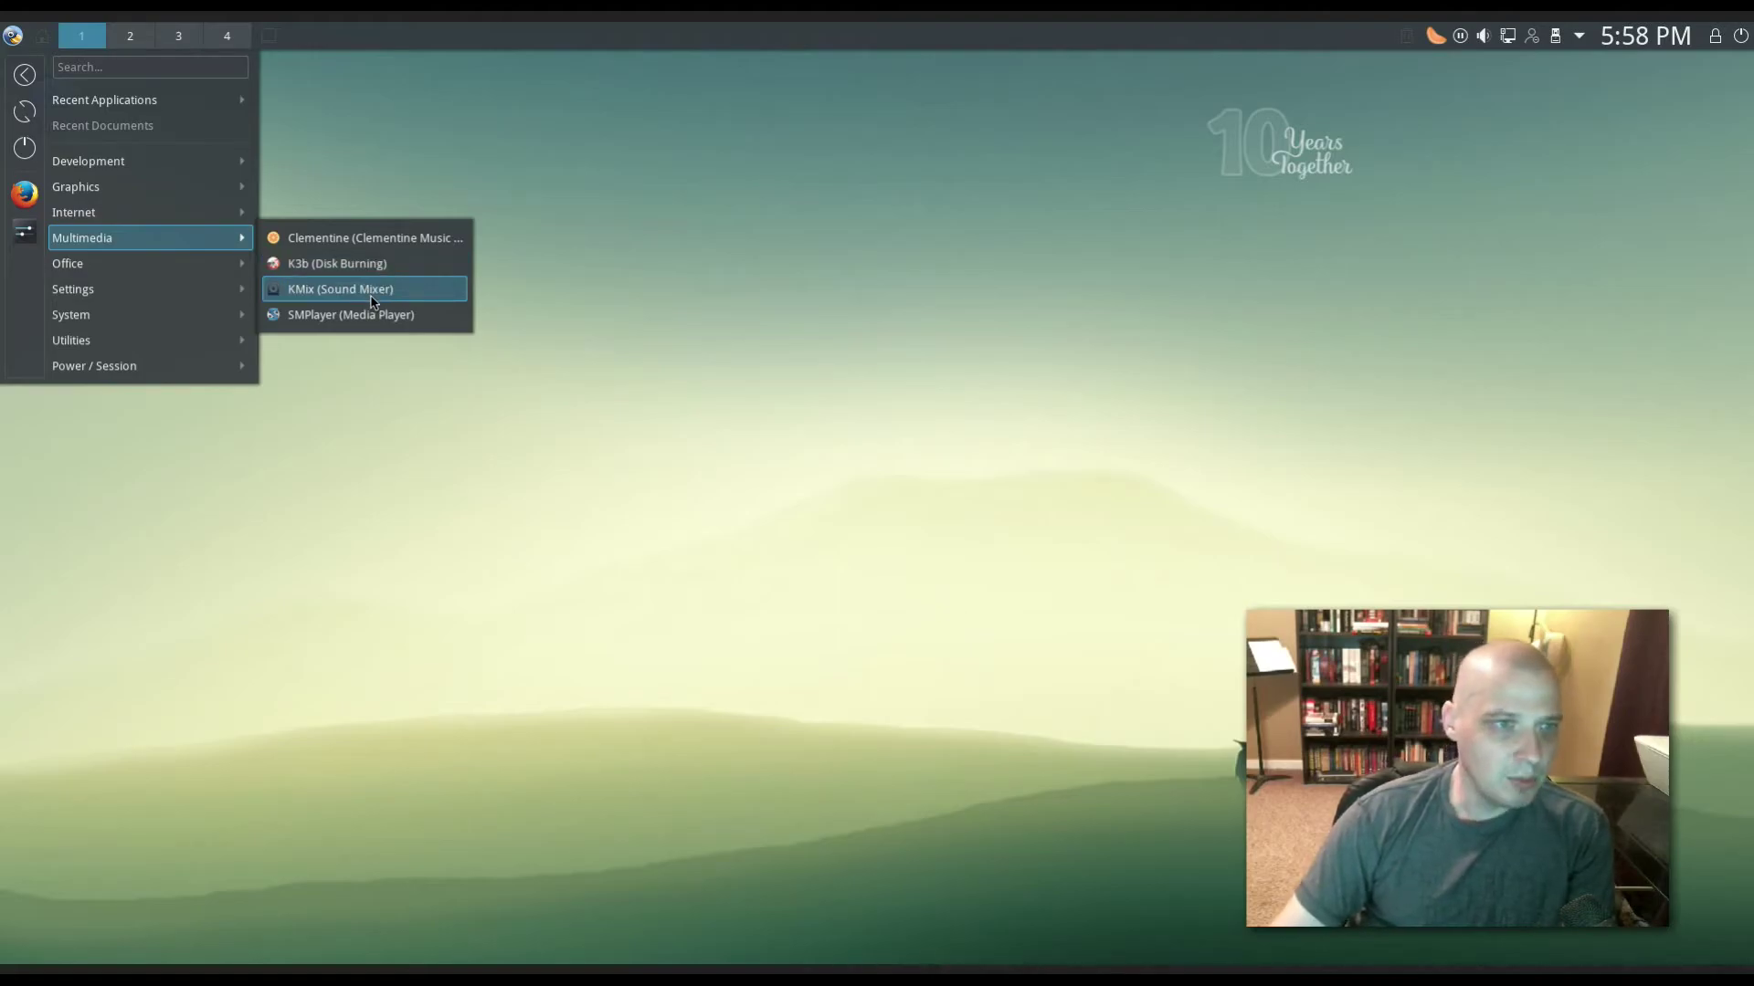
# Step: Open and close SMPlayer, then launch System Settings from Settings and centre its window
pyautogui.click(420, 315)
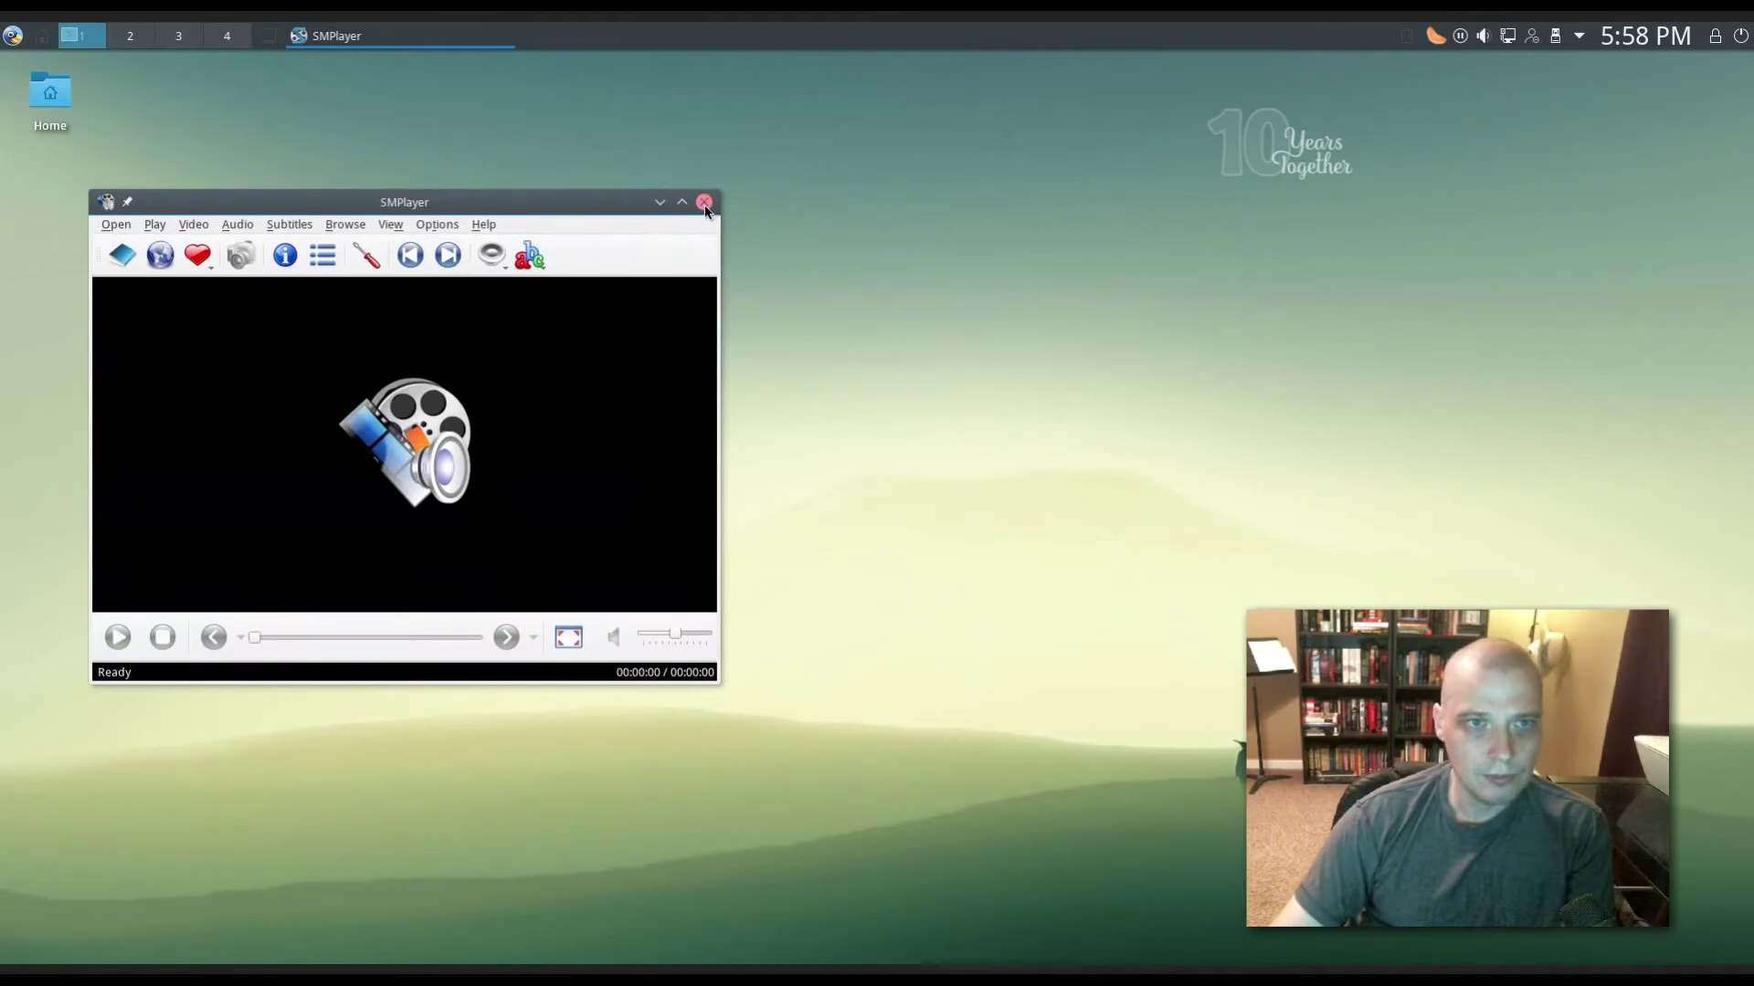
pyautogui.click(705, 203)
pyautogui.click(13, 36)
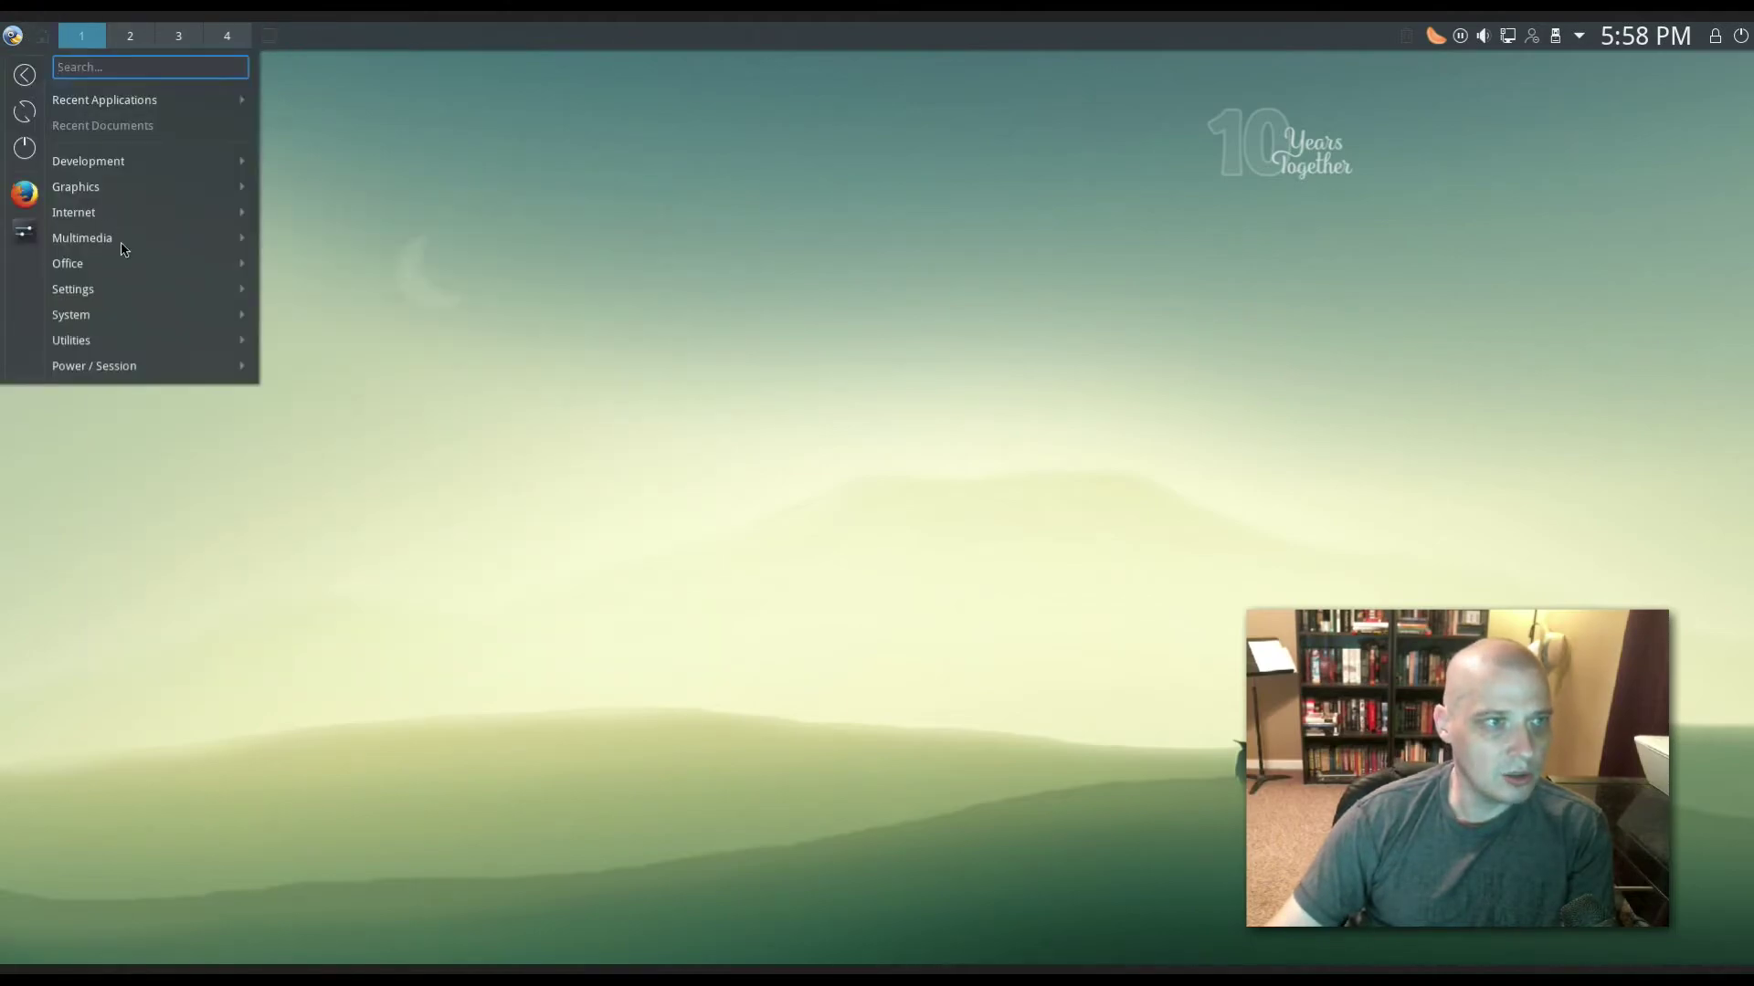
pyautogui.moveTo(209, 265)
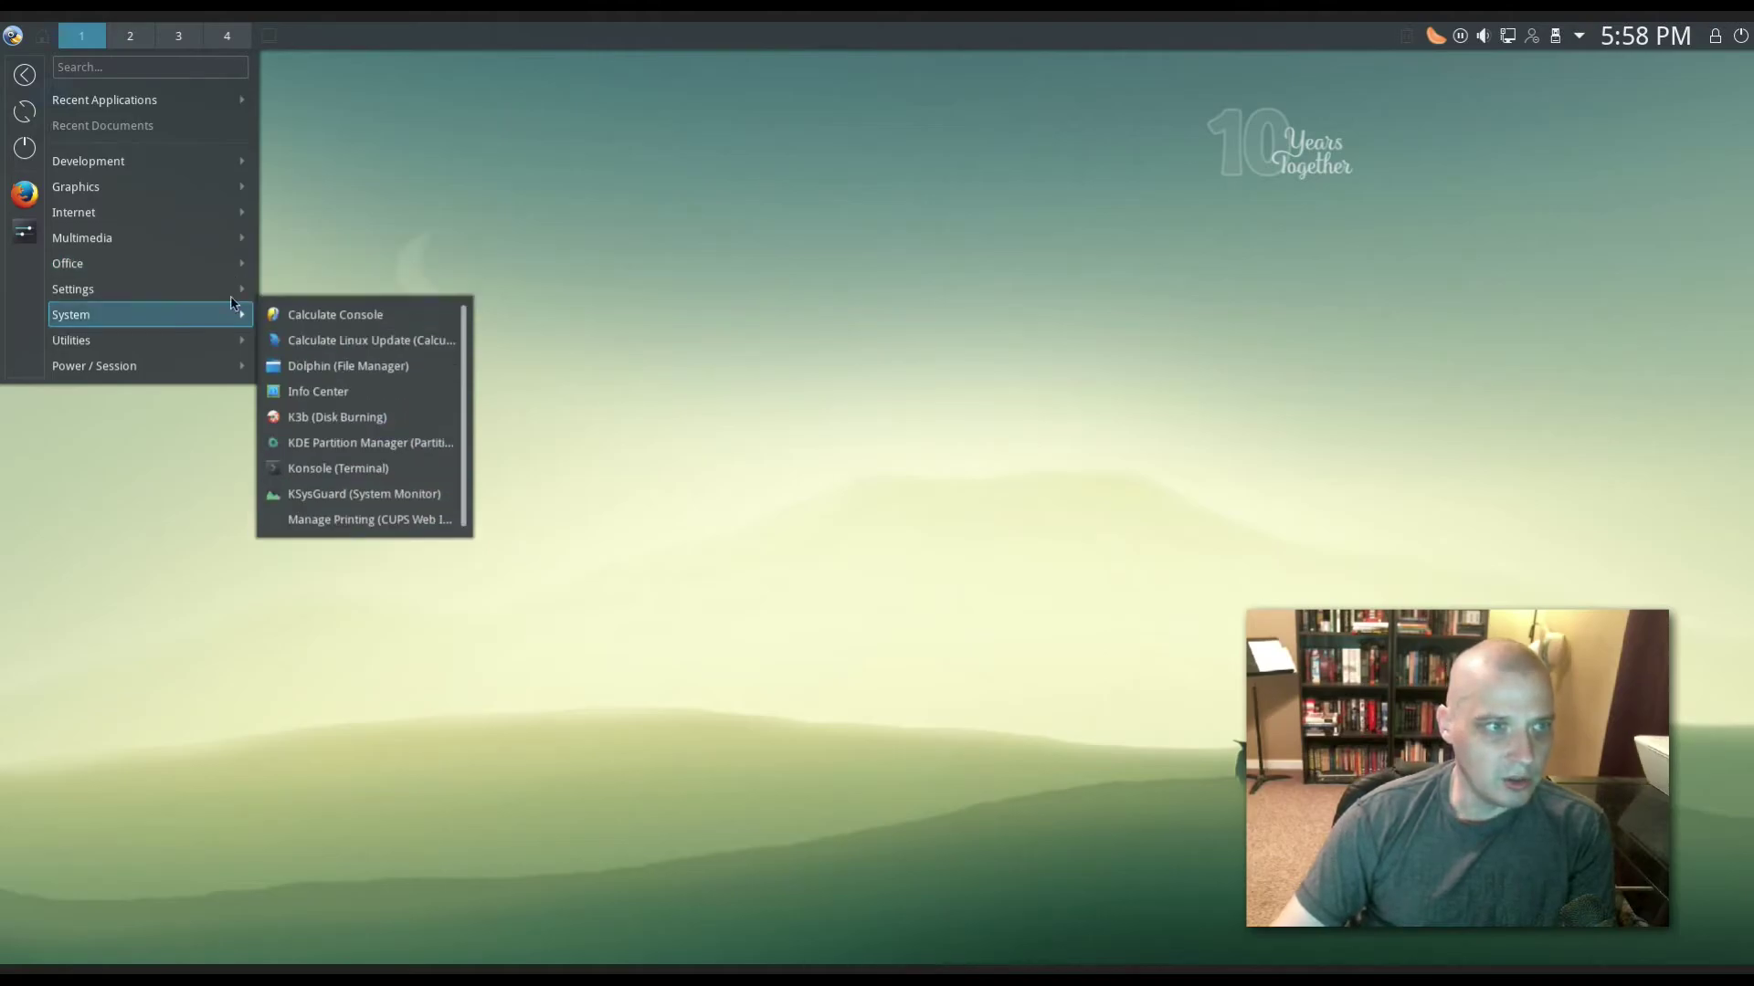
pyautogui.moveTo(233, 299)
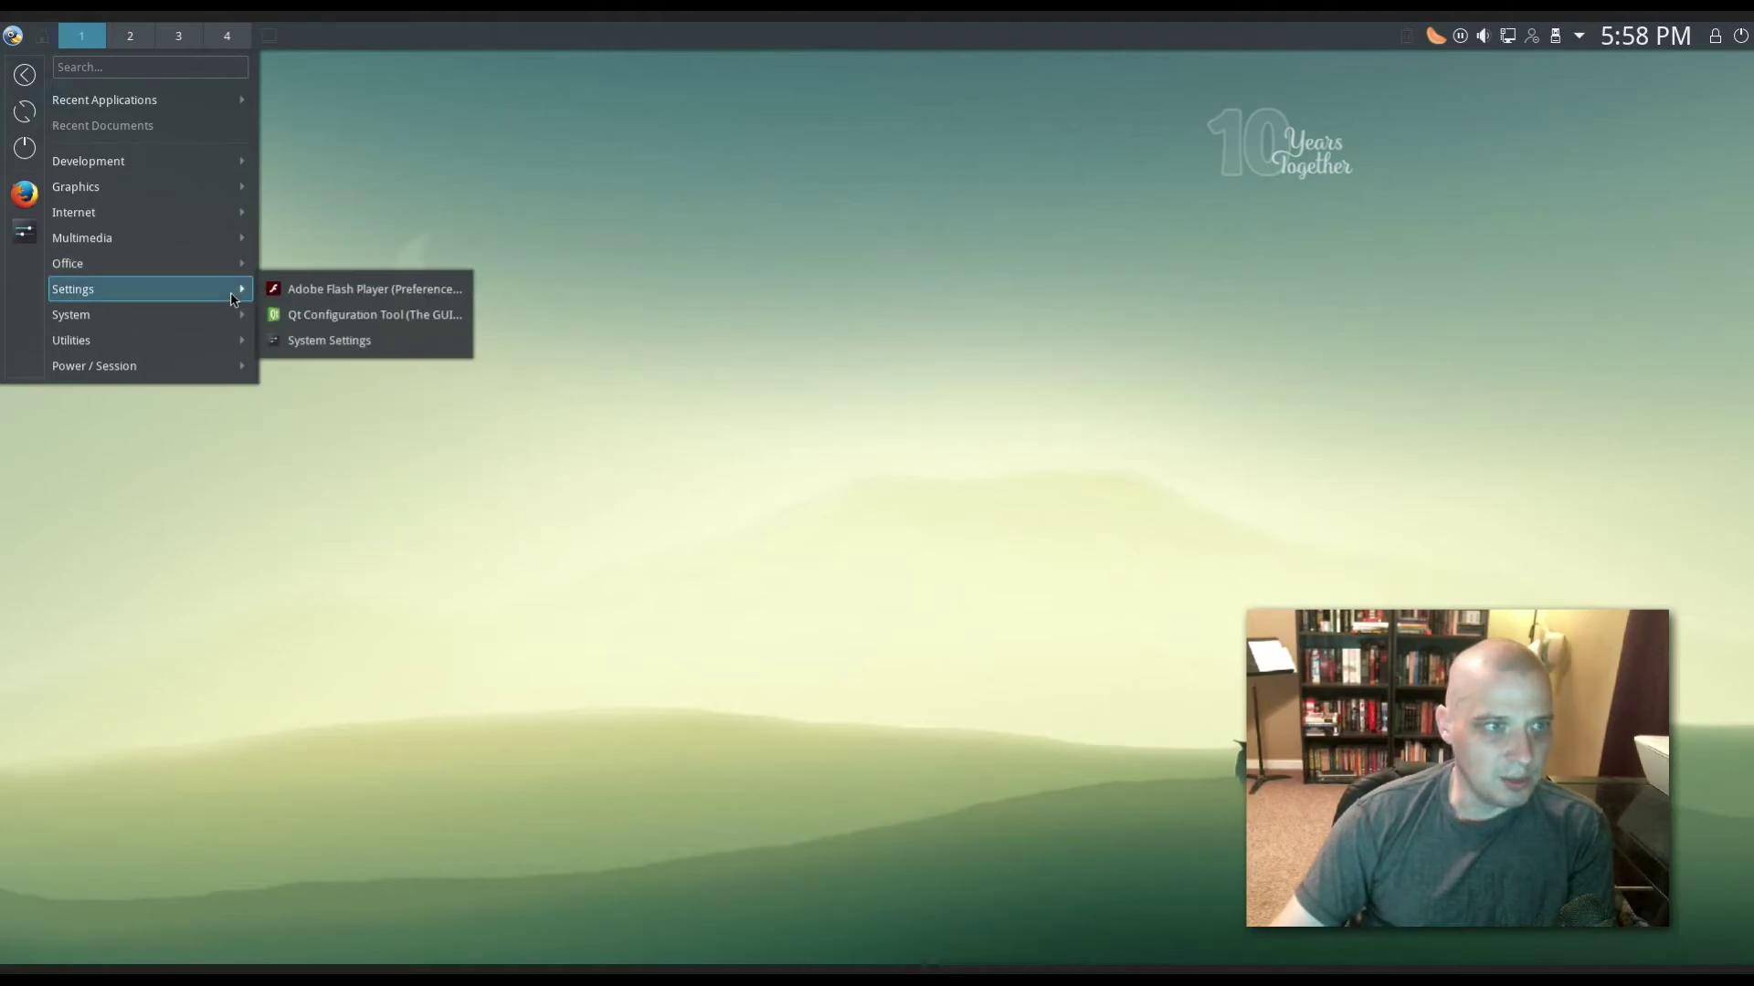
pyautogui.click(363, 340)
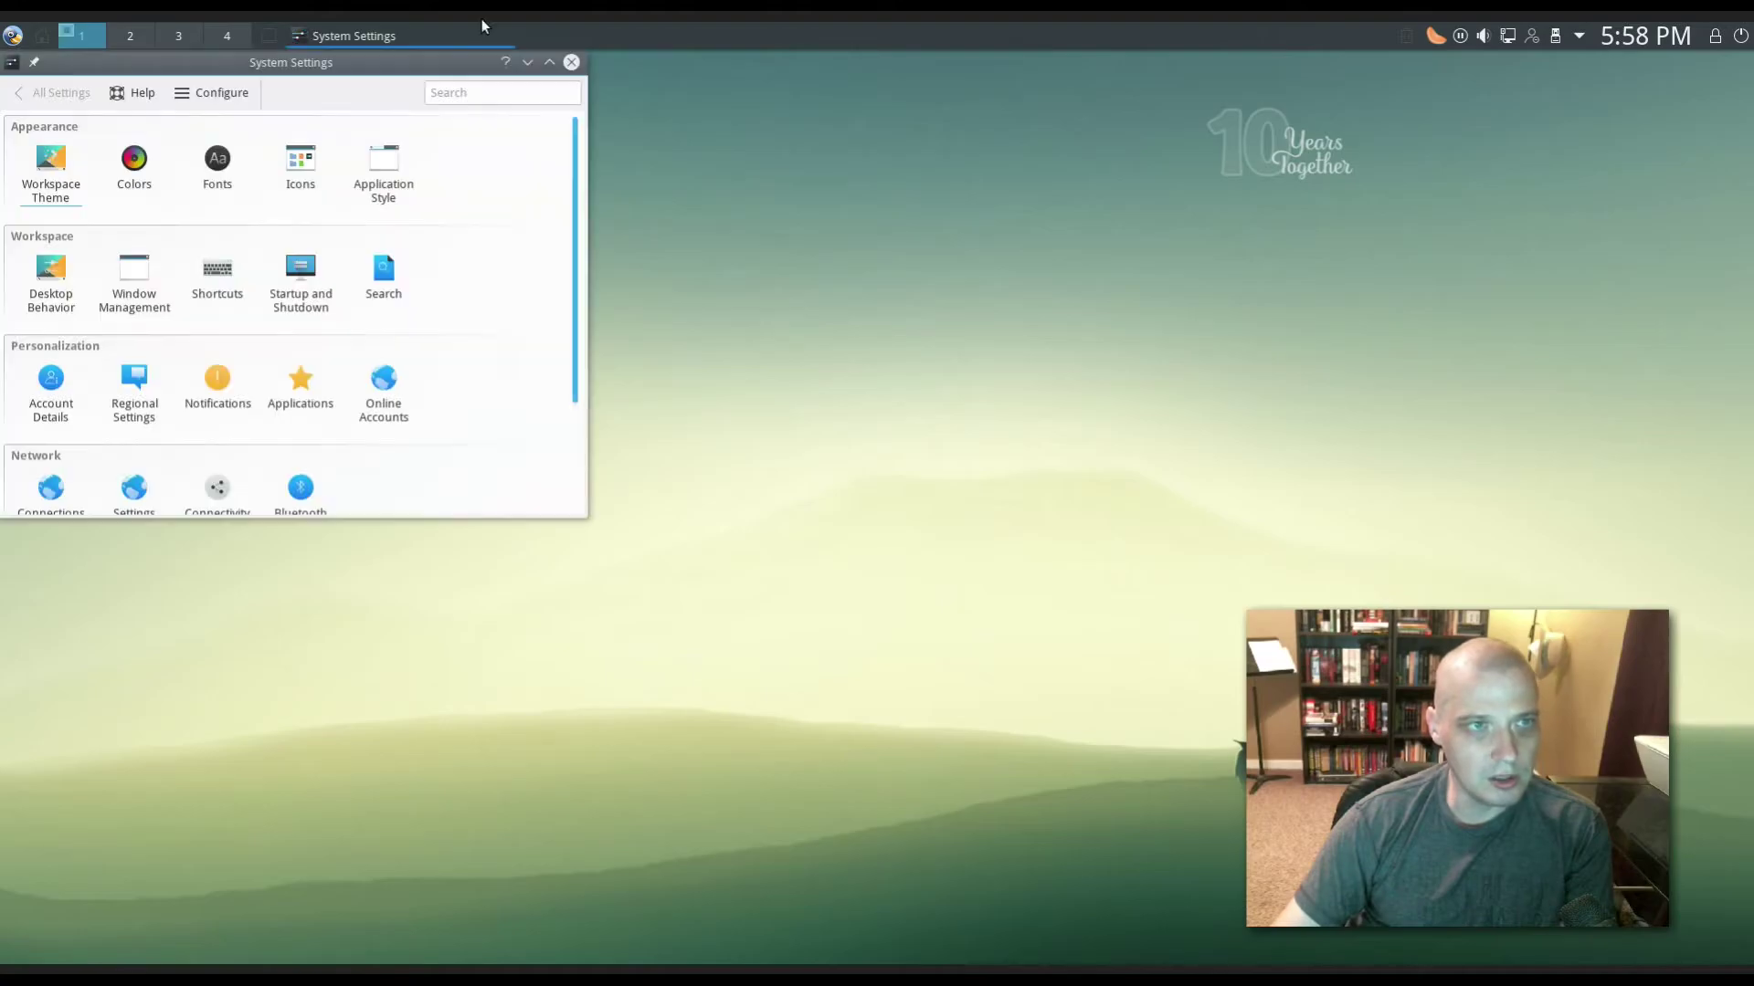
pyautogui.moveTo(440, 66); pyautogui.dragTo(819, 322)
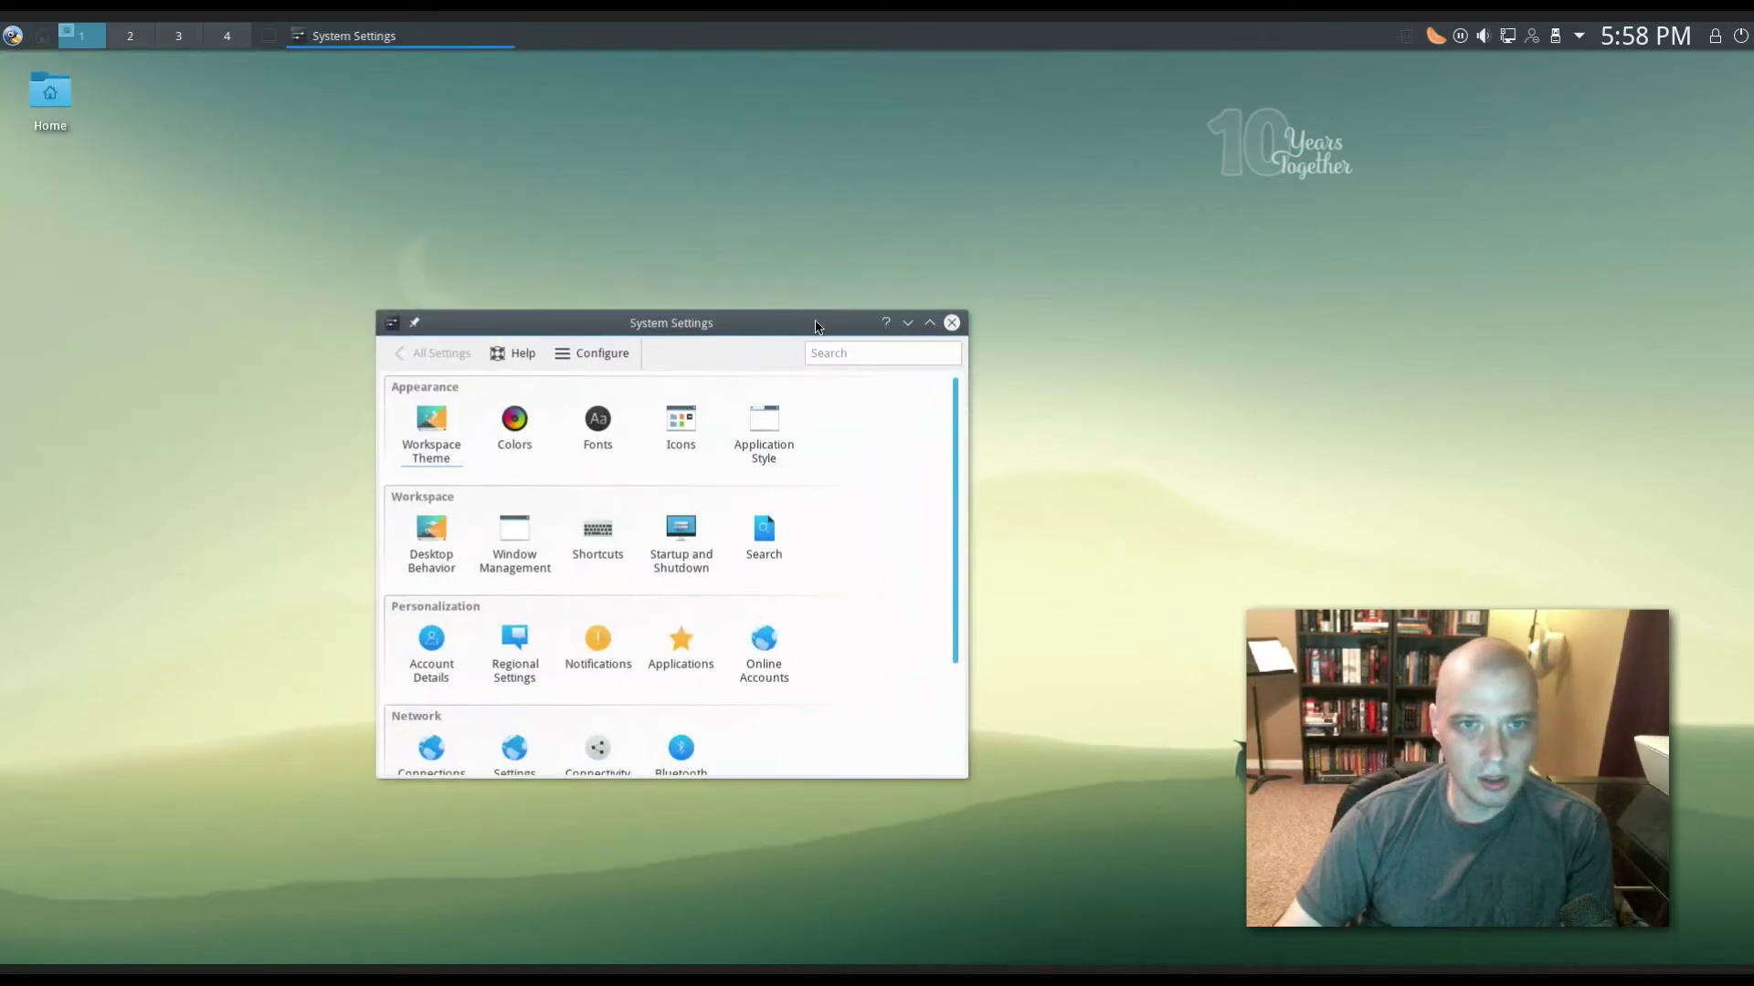
# Step: Close System Settings, then launch and close an empty KWrite from Utilities
pyautogui.moveTo(966, 314); pyautogui.dragTo(1061, 270)
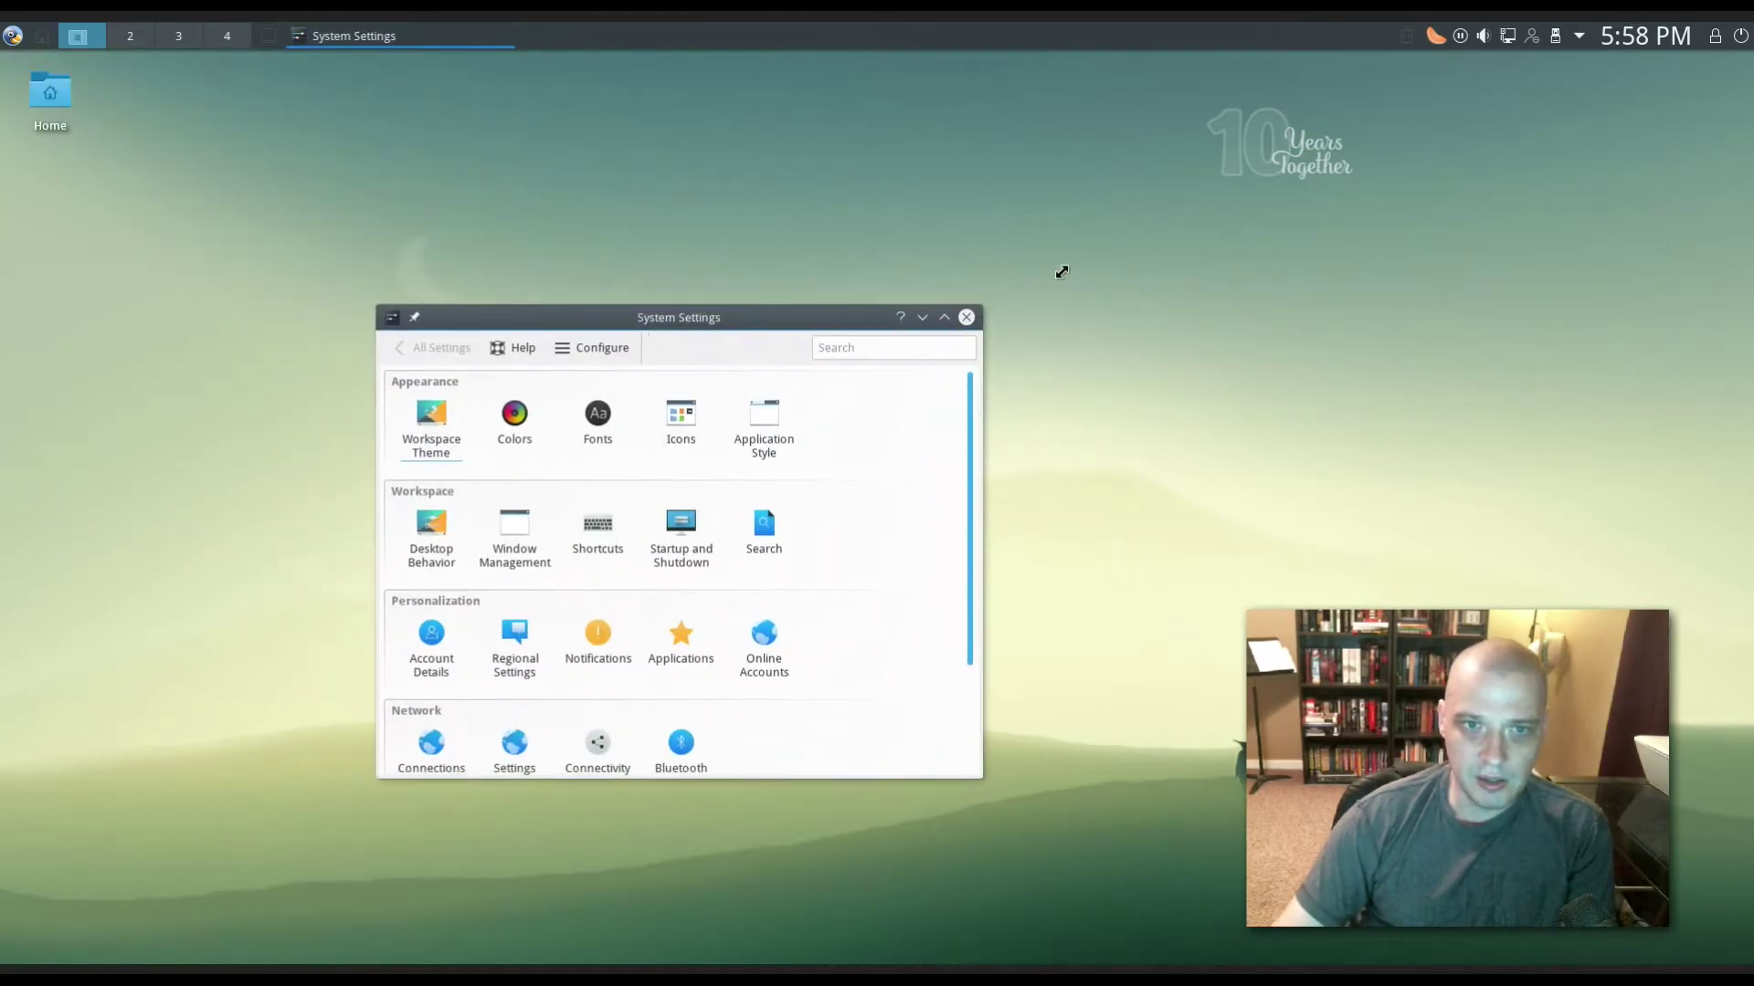
pyautogui.click(1049, 280)
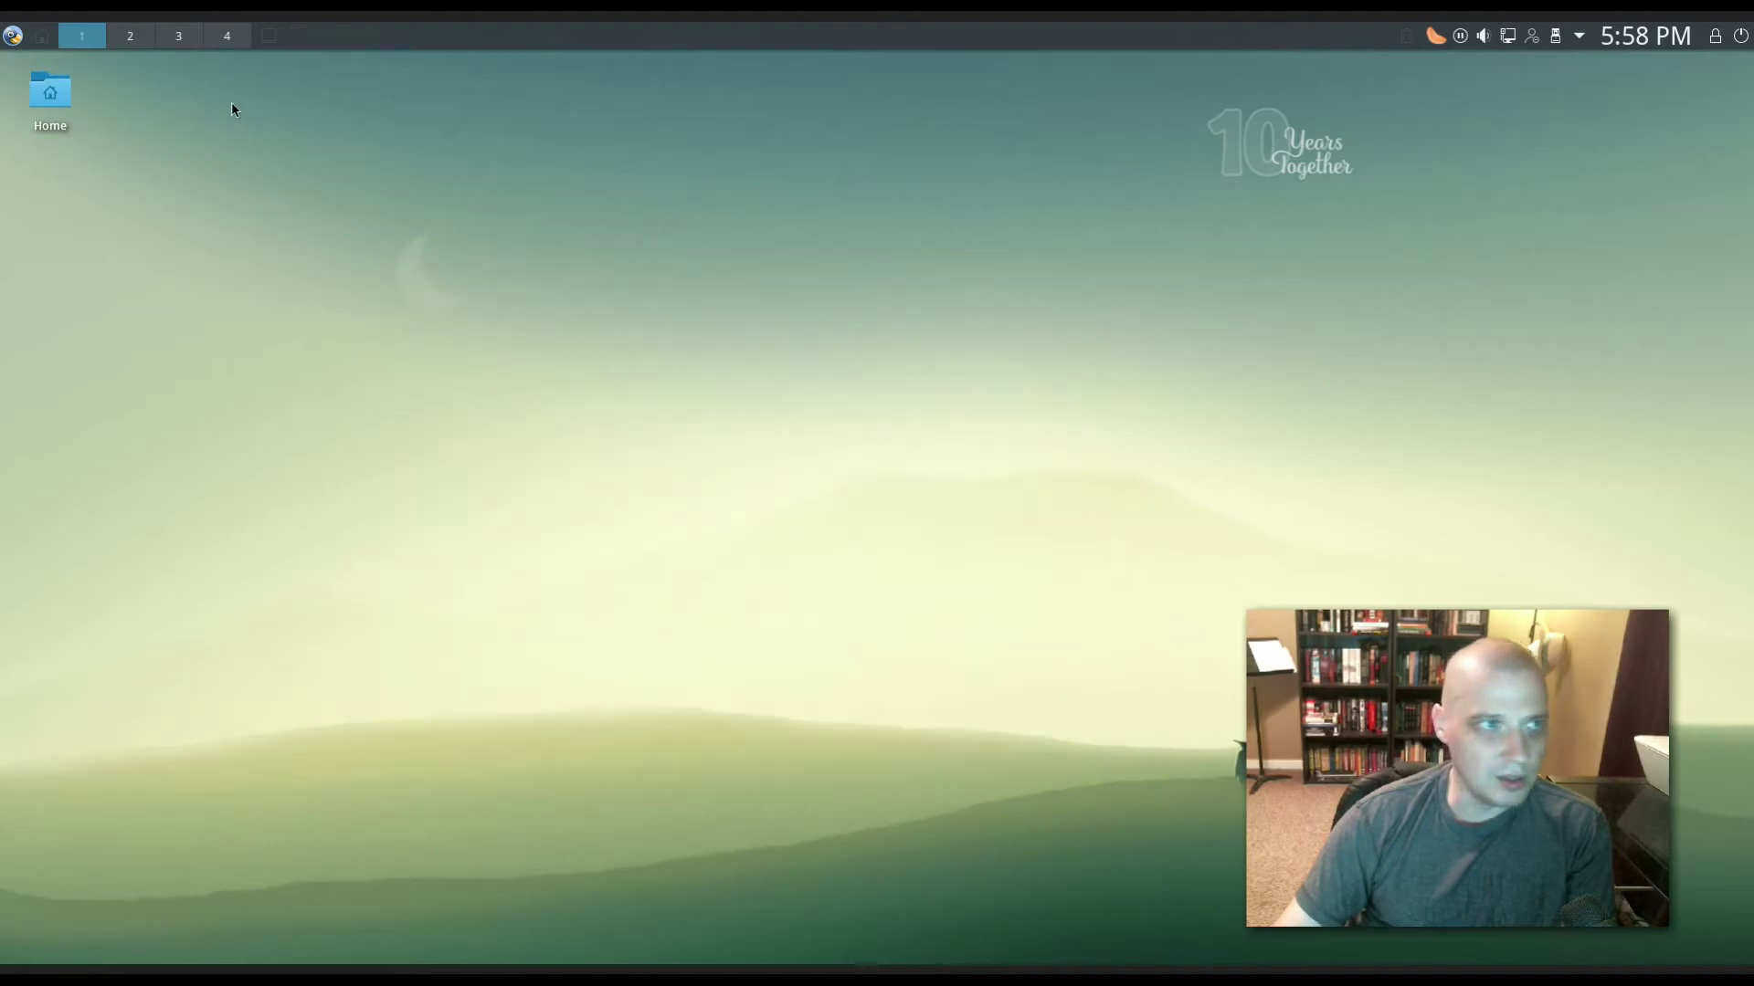
pyautogui.click(13, 36)
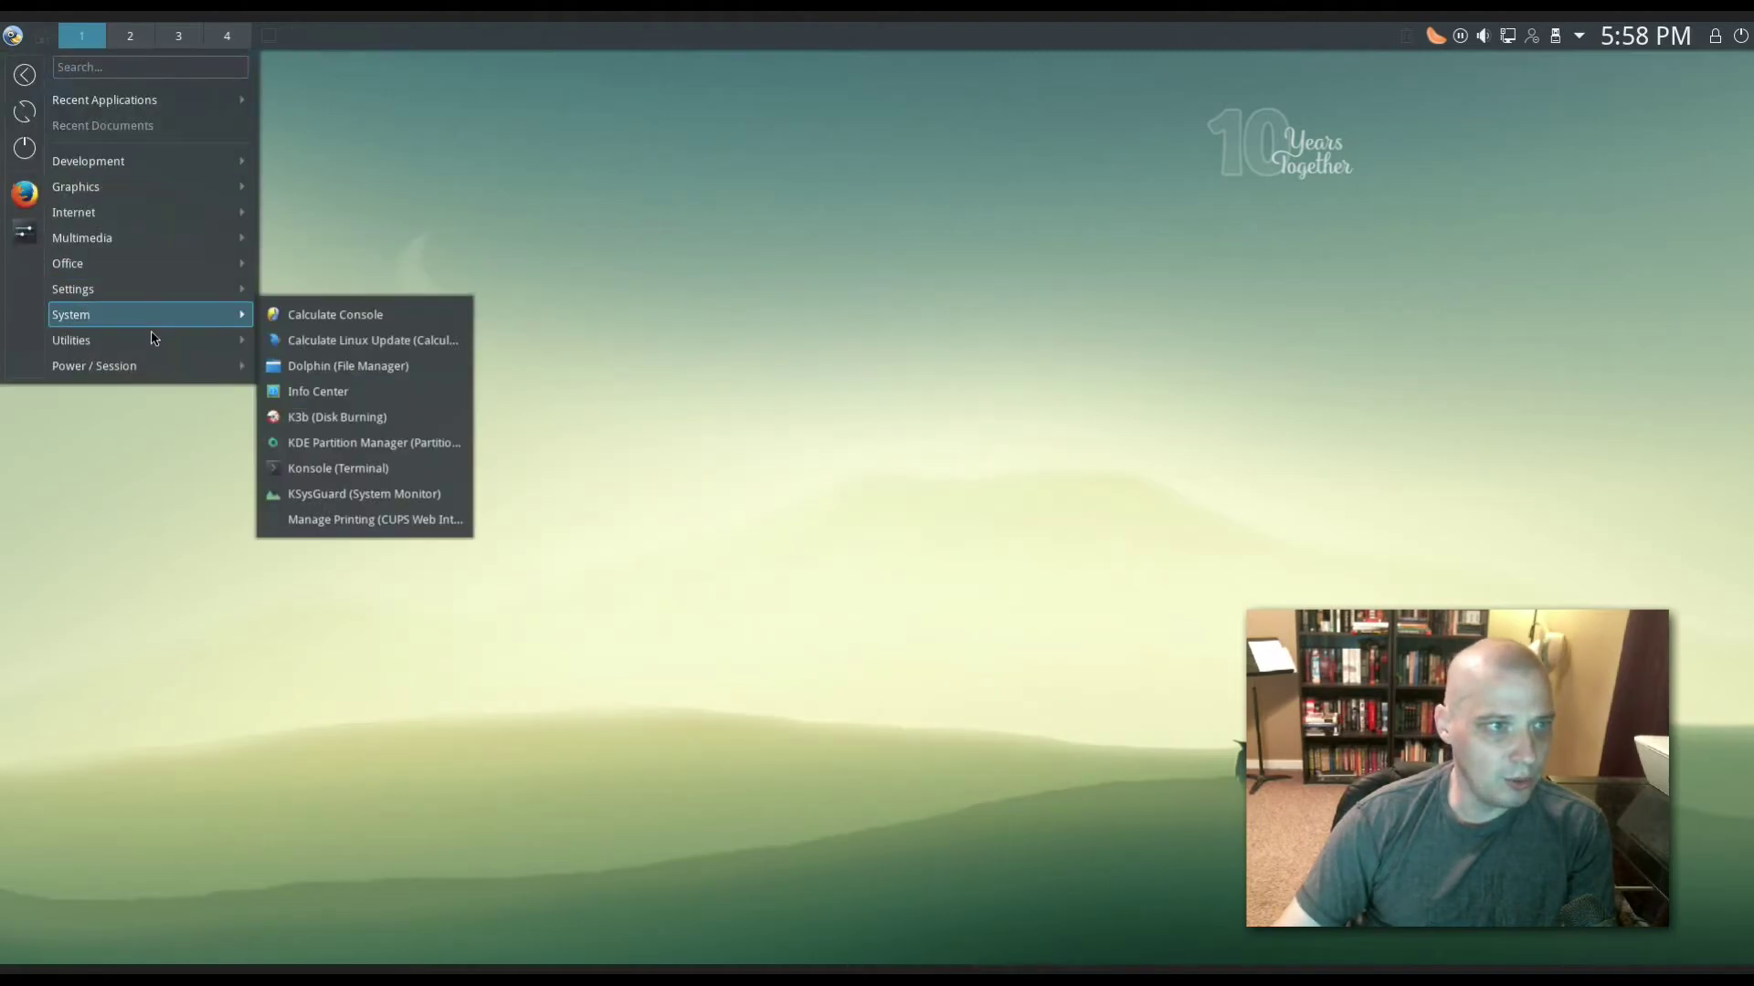
pyautogui.moveTo(151, 343)
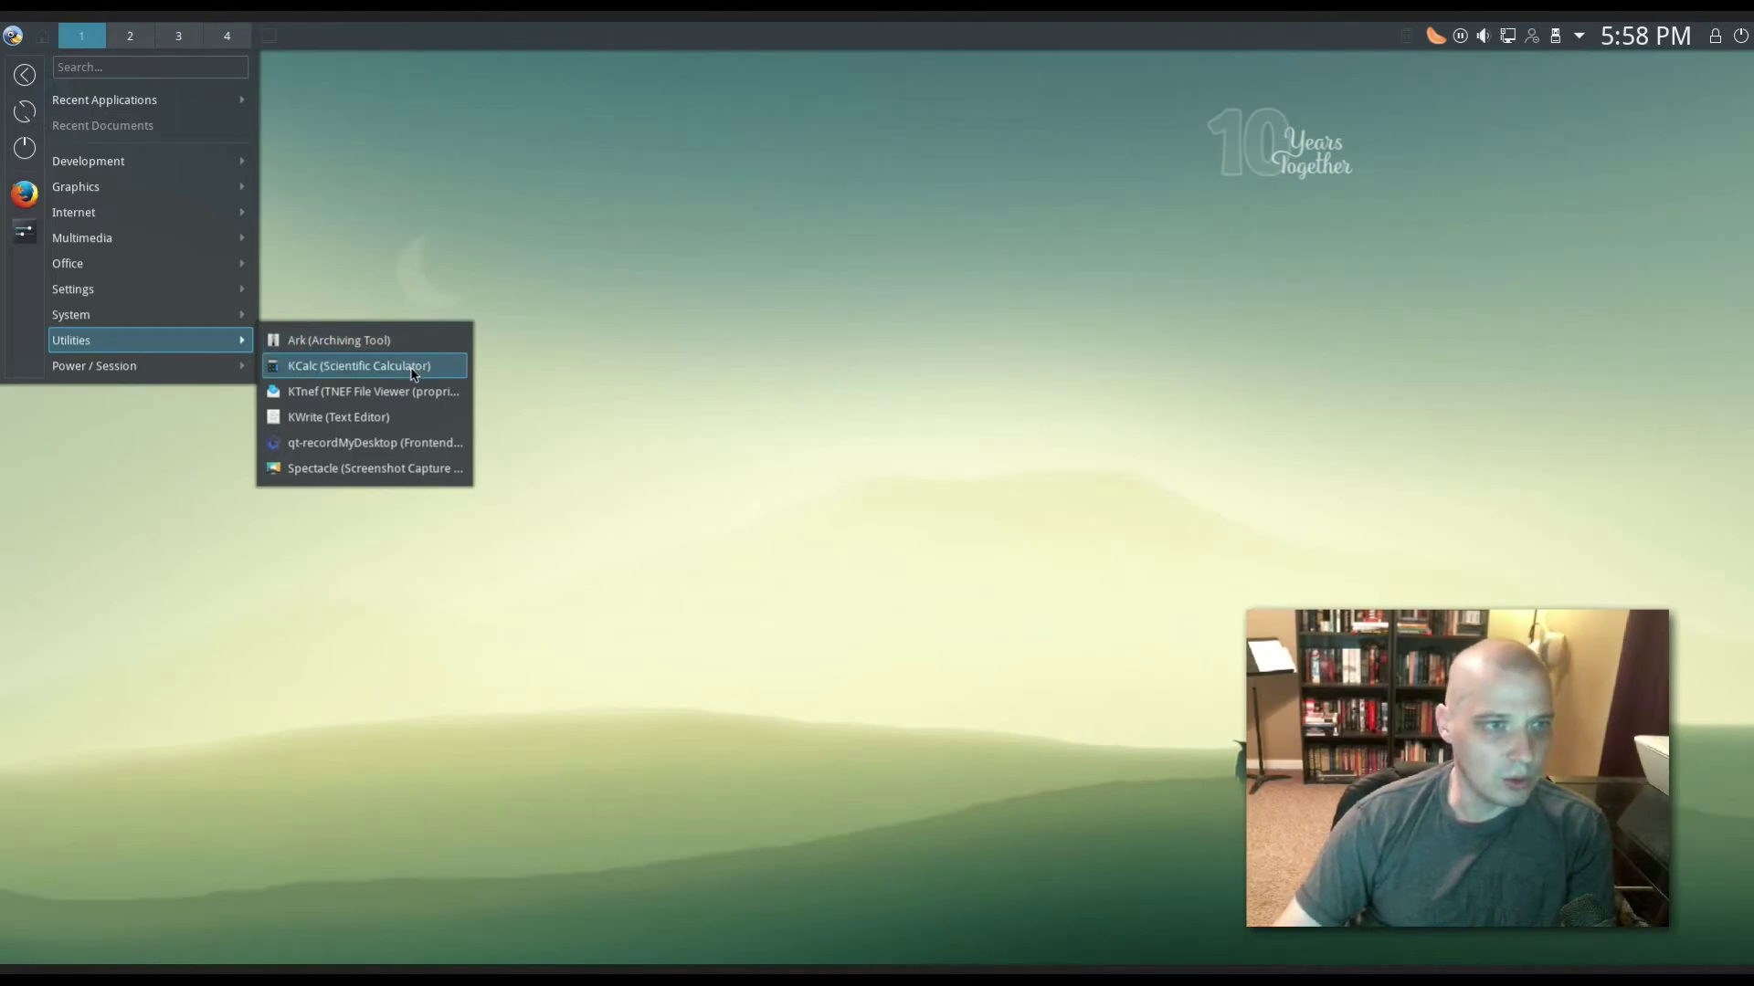
pyautogui.click(409, 420)
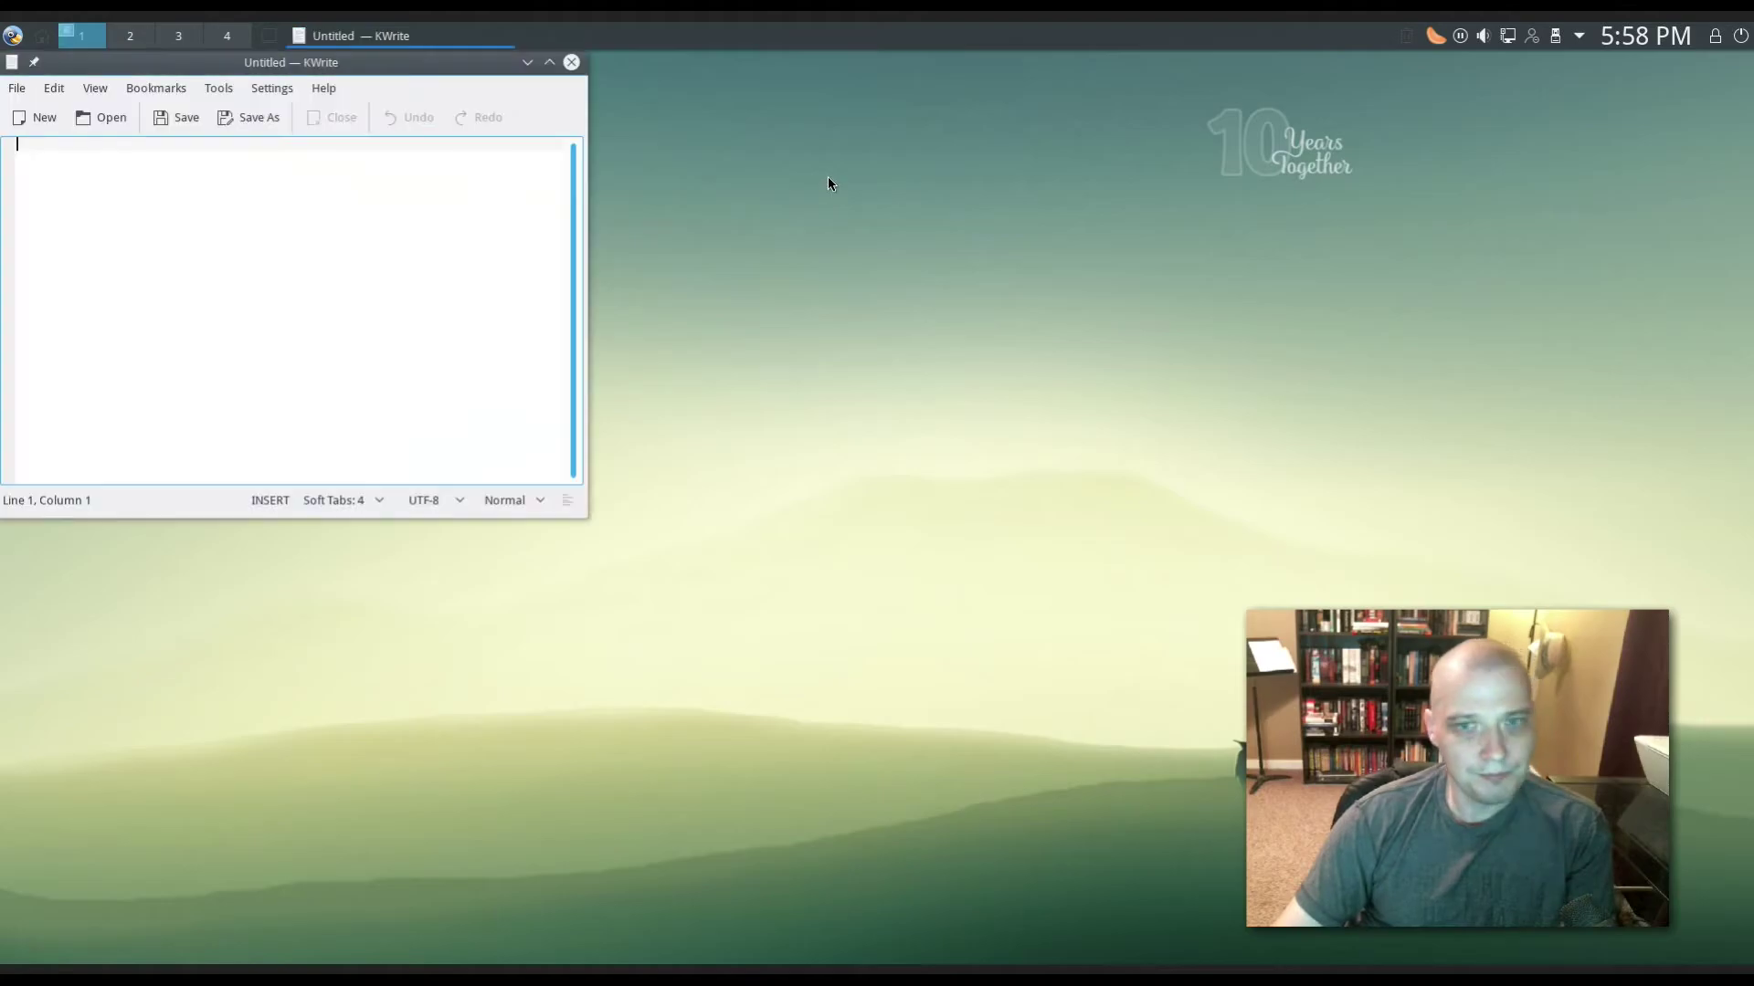
pyautogui.click(571, 59)
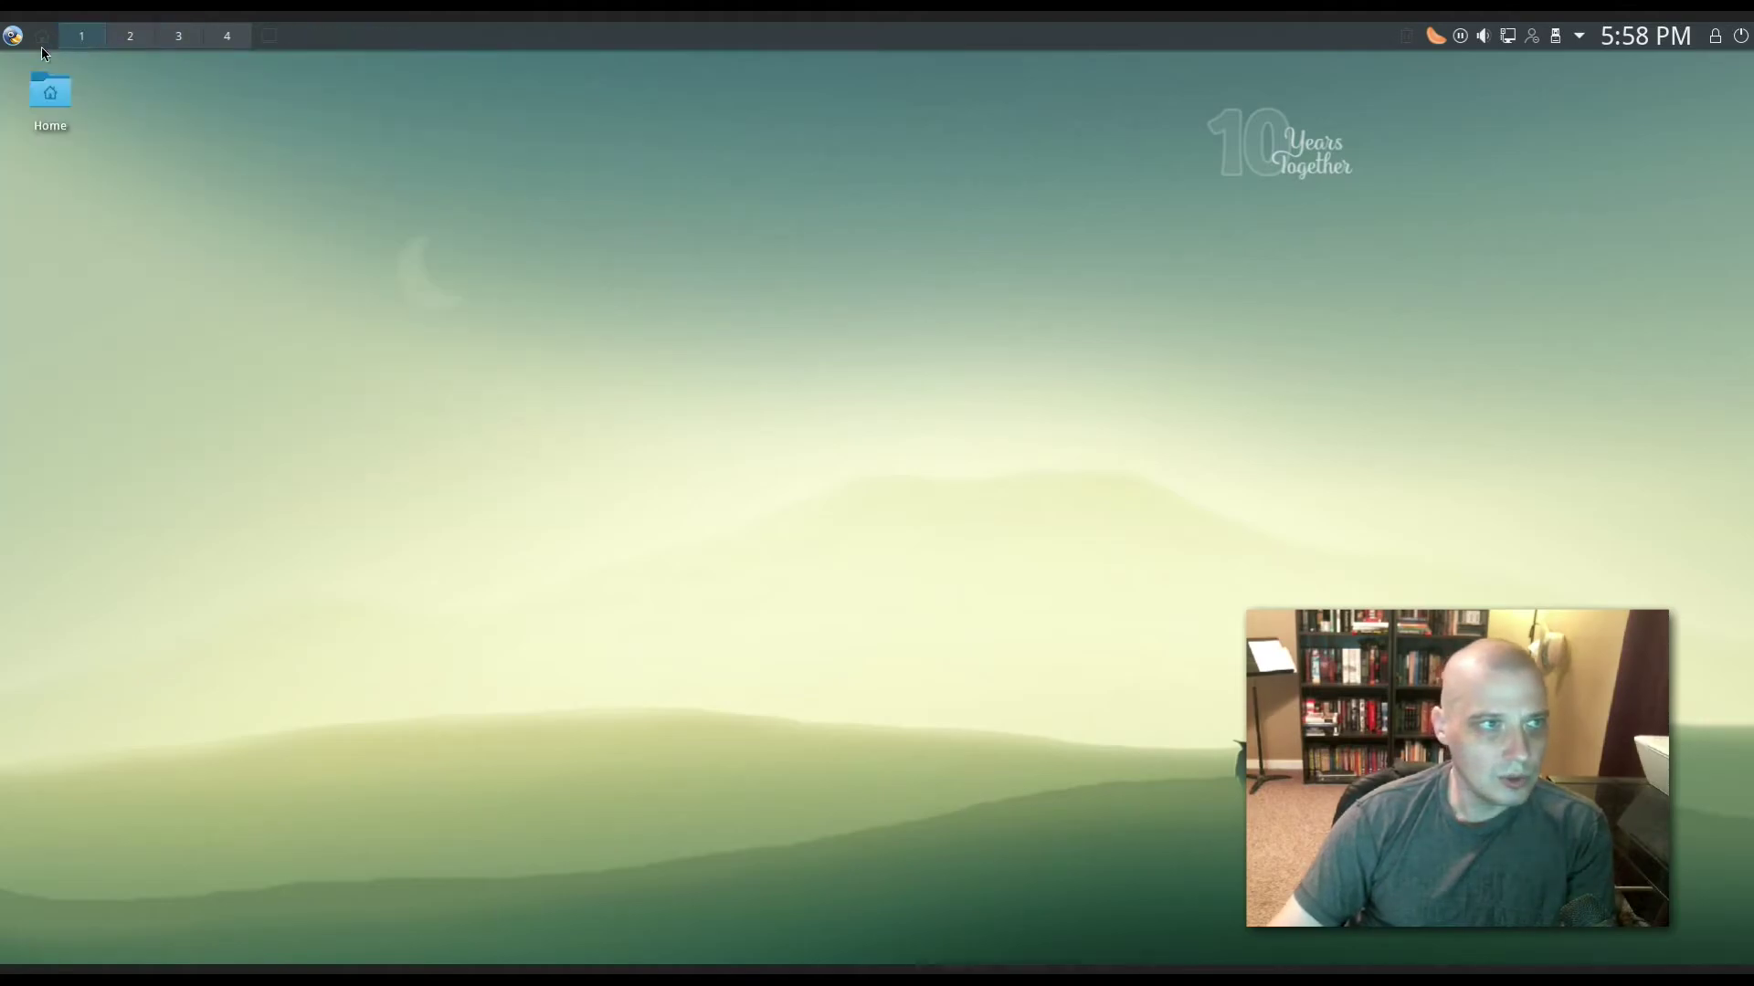
# Step: Browse the Power / Session menu and dismiss it without launching anything
pyautogui.click(13, 35)
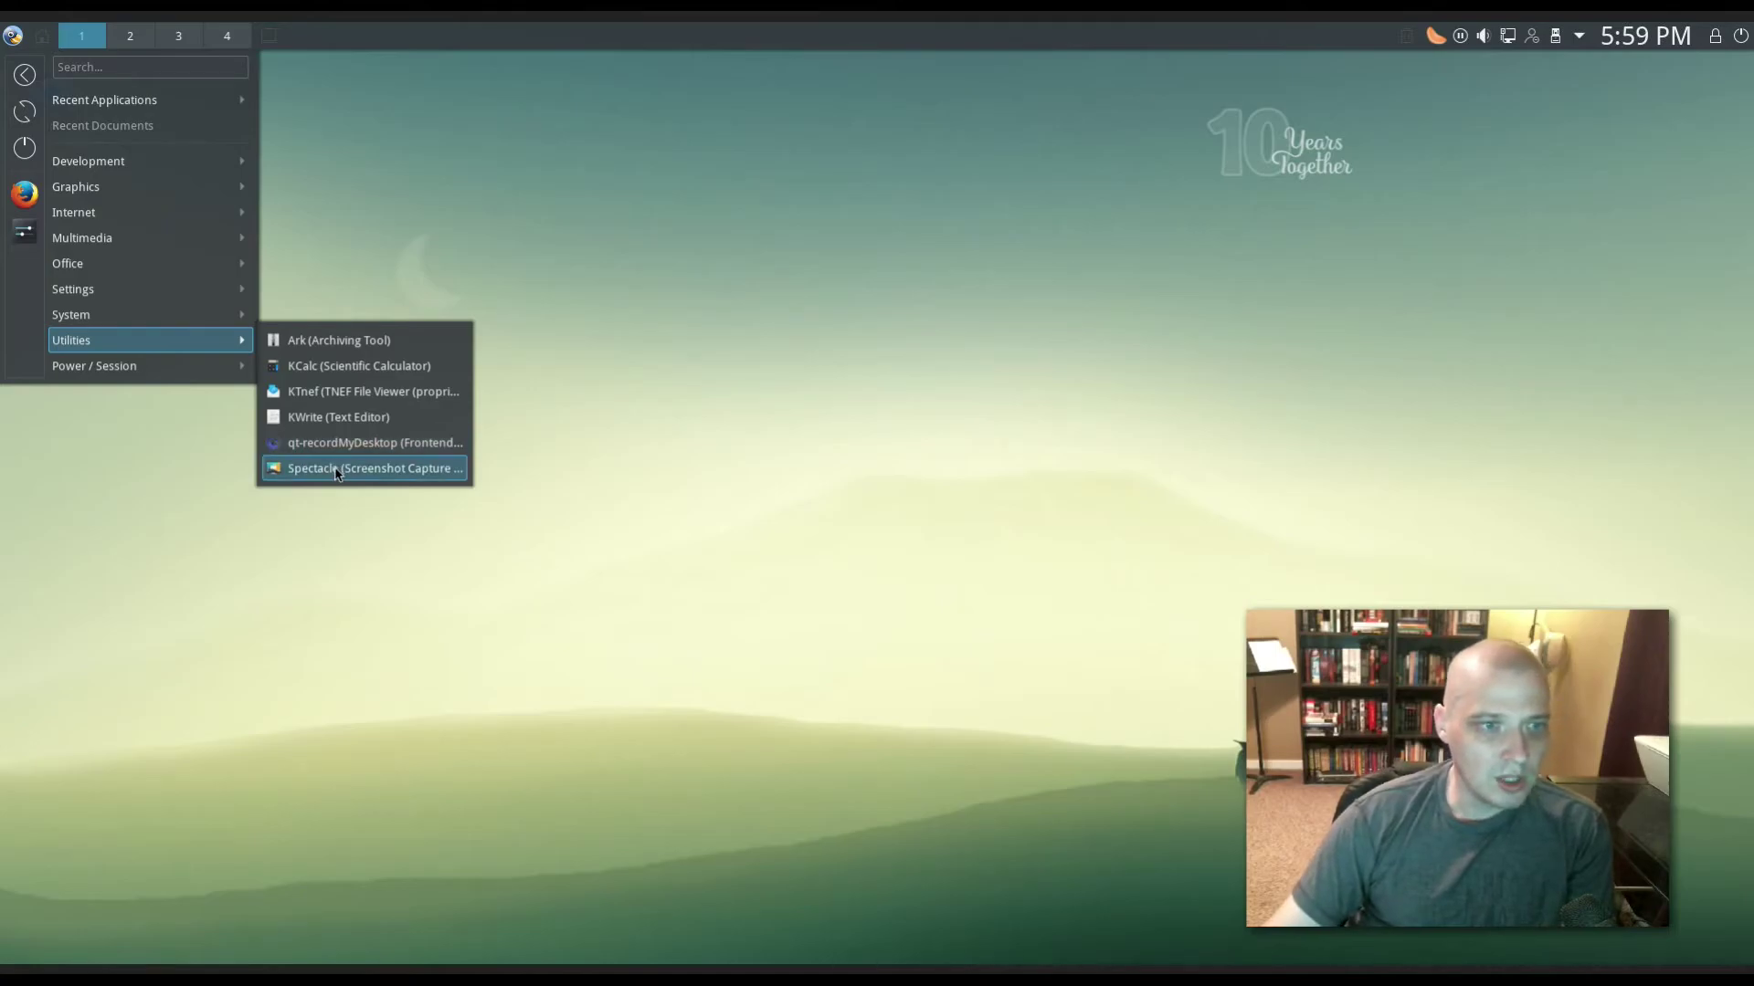
pyautogui.moveTo(243, 361)
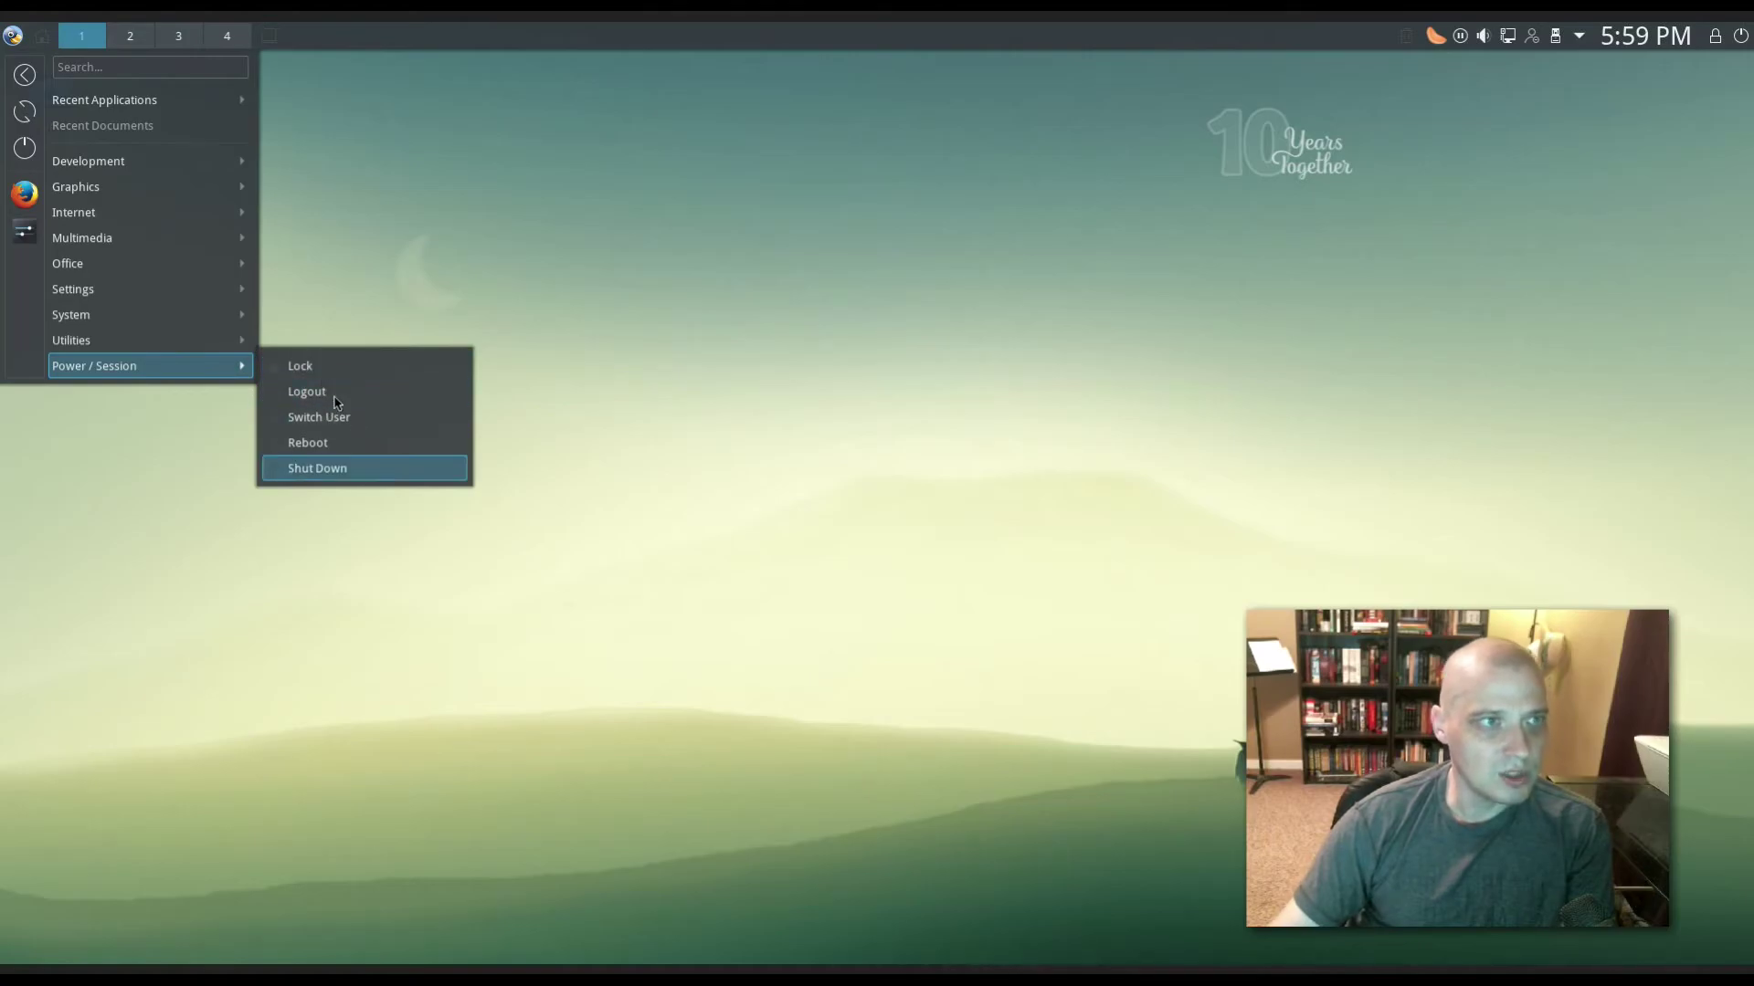
pyautogui.click(475, 229)
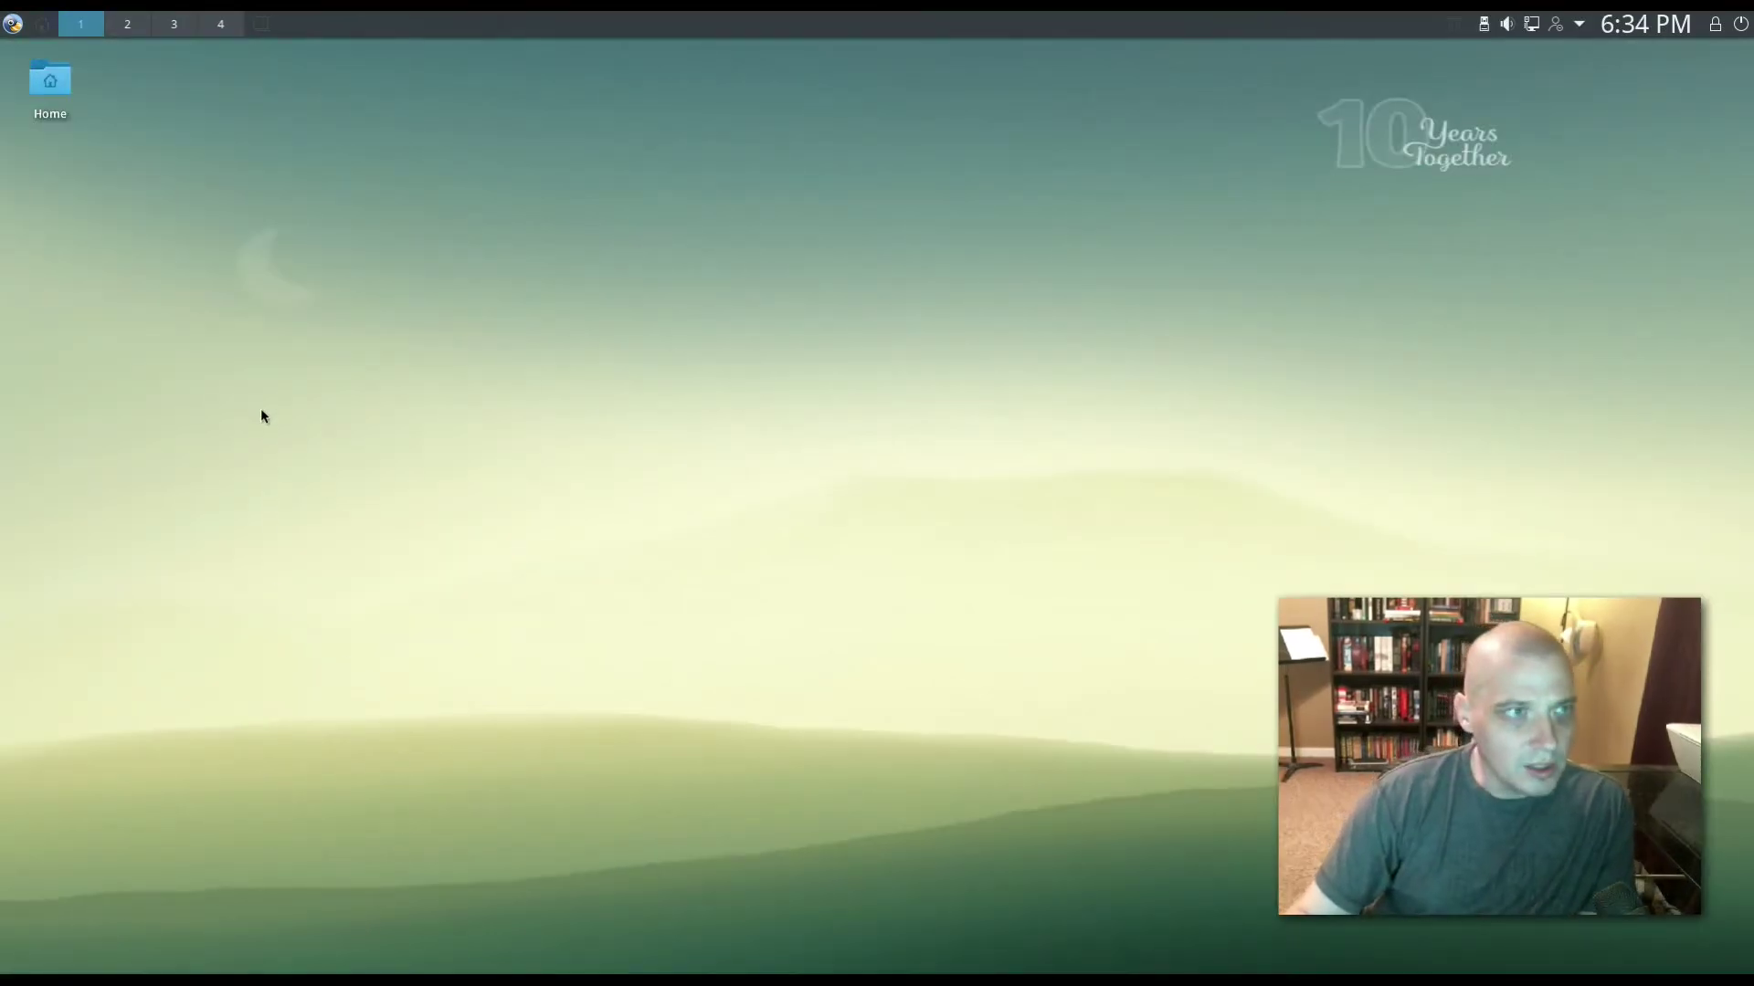
# Step: Open the desktop wallpaper settings, enlarge the dialog, and apply the blue penguins wallpaper
pyautogui.rightClick(261, 417)
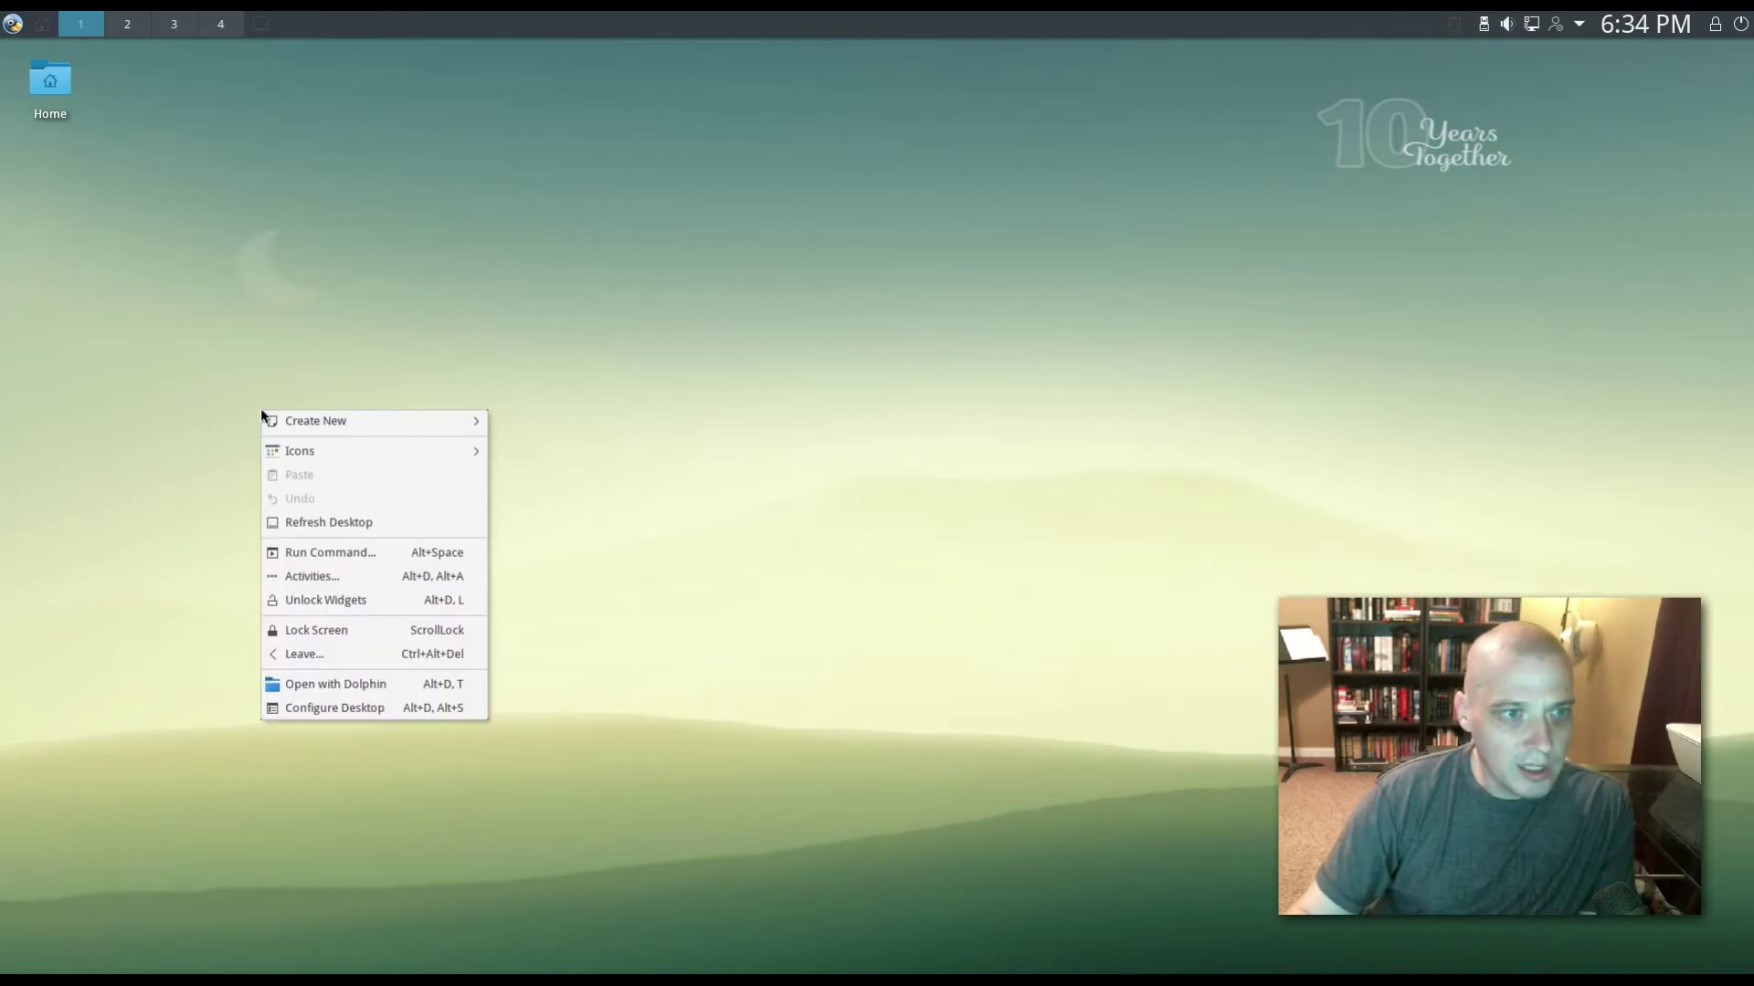
pyautogui.click(404, 717)
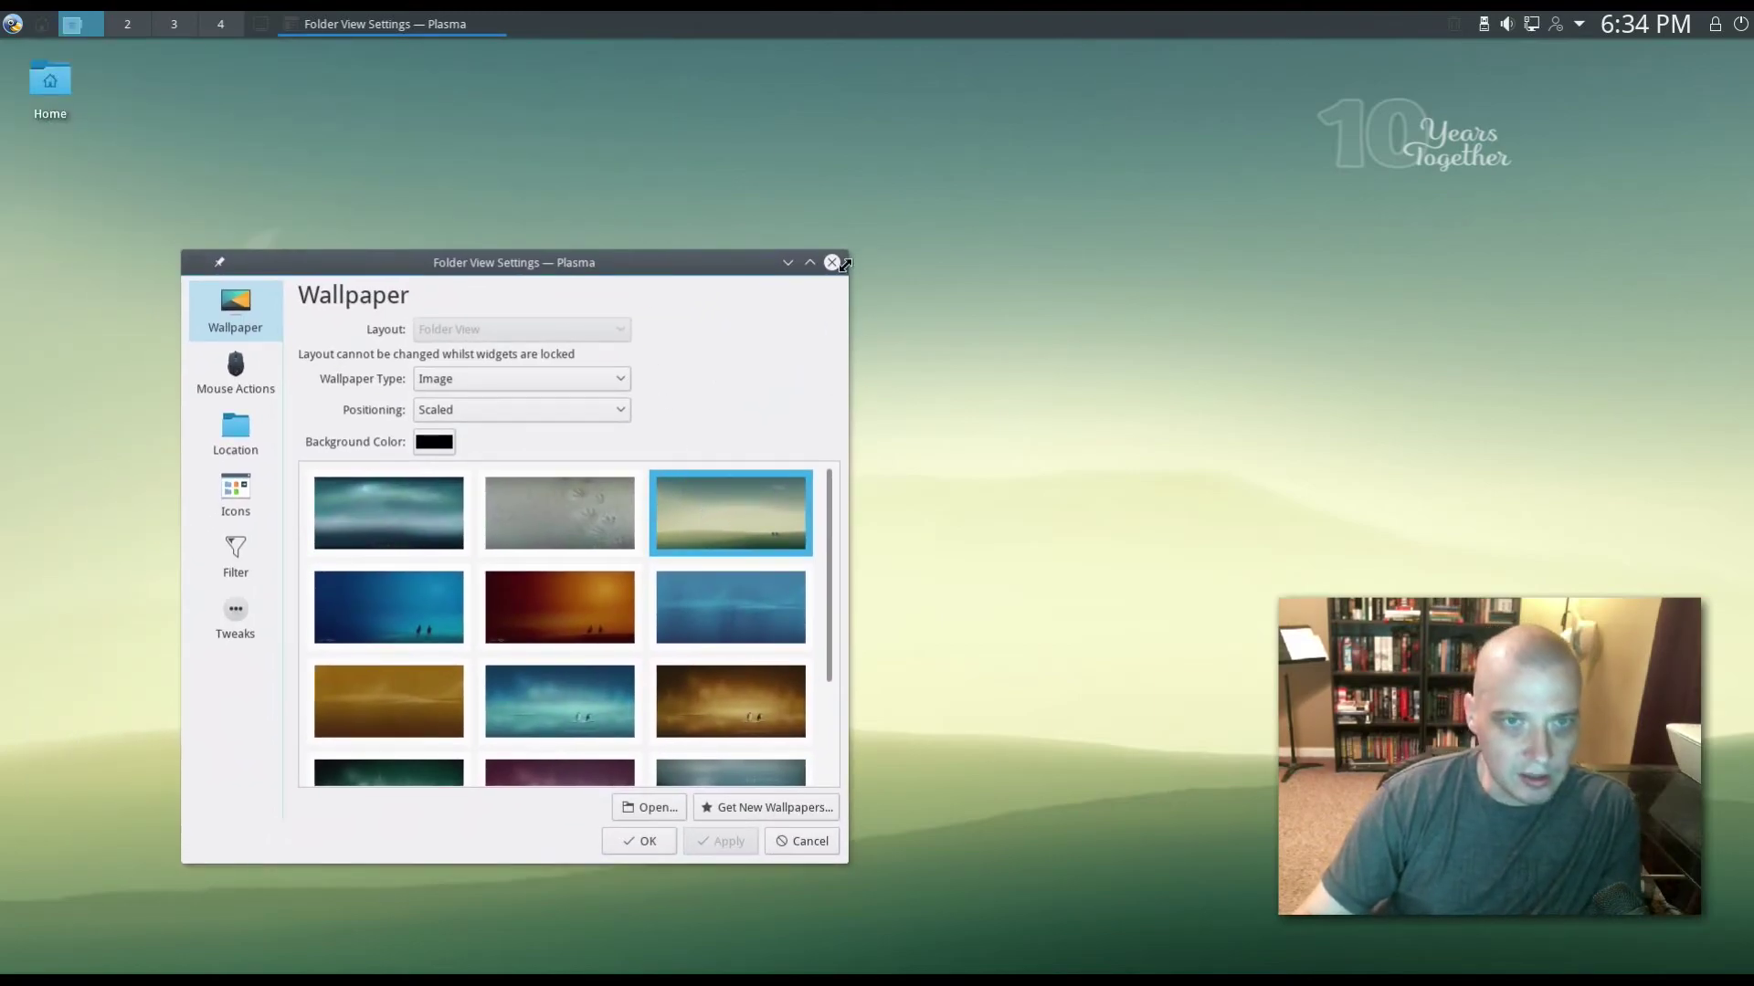
pyautogui.moveTo(845, 265); pyautogui.dragTo(886, 185)
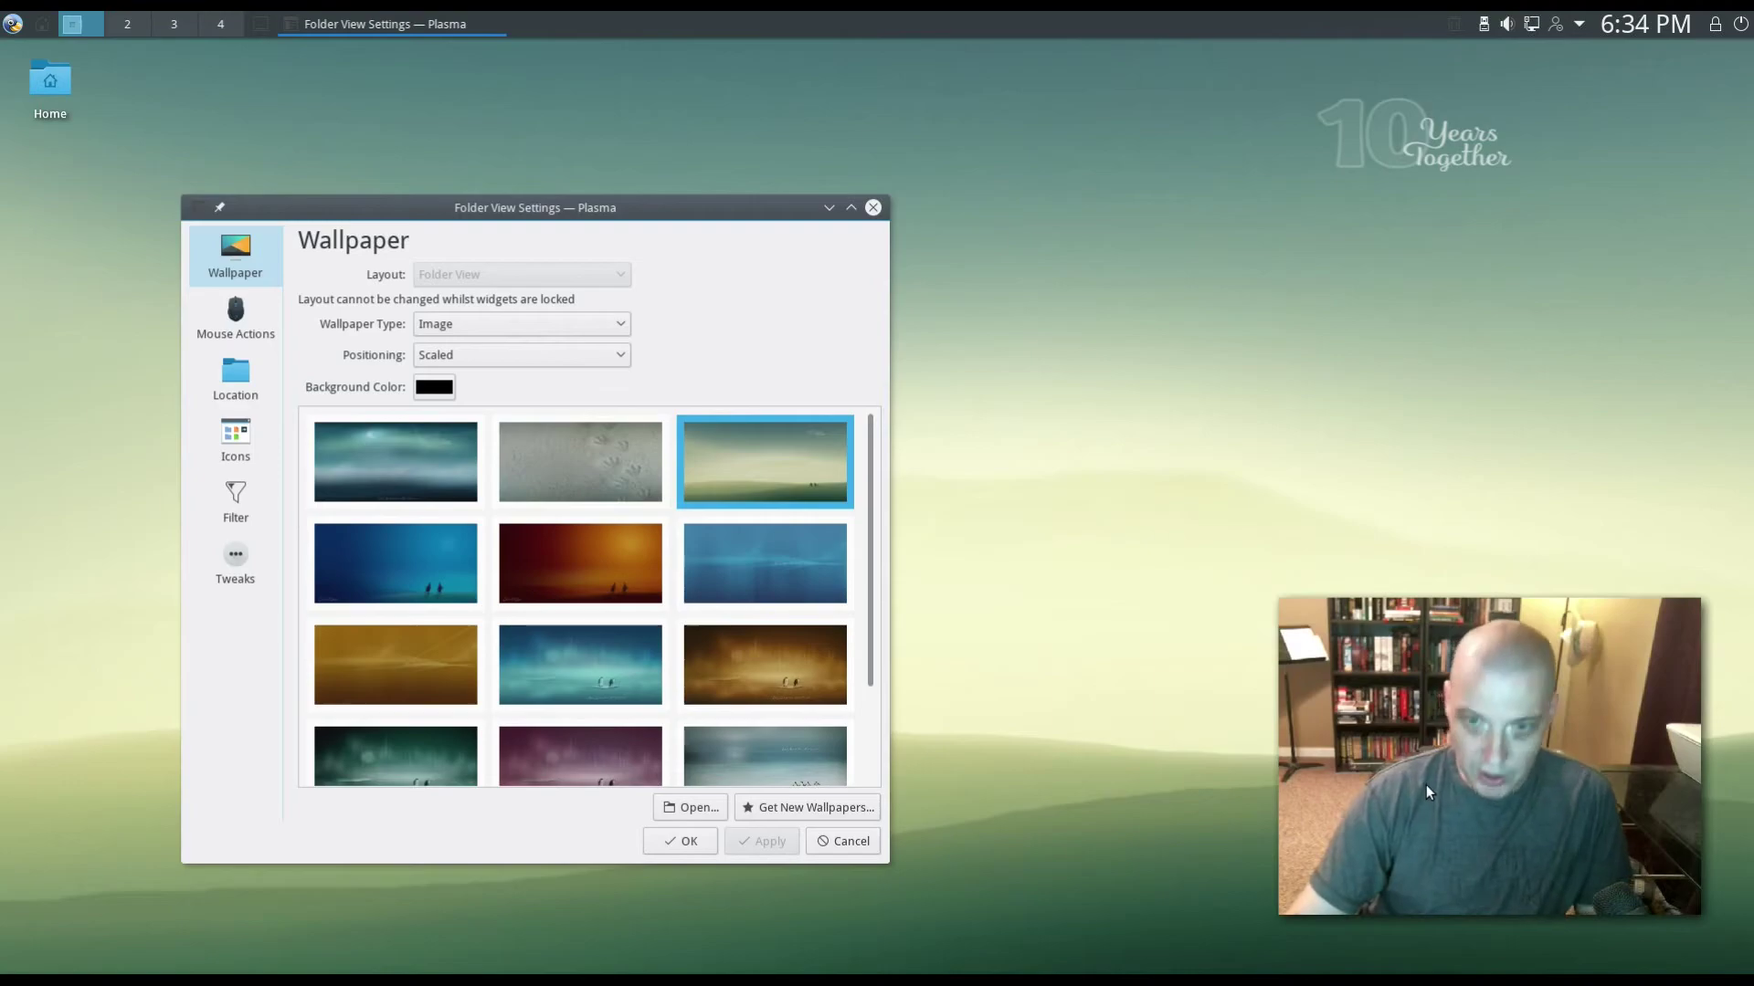
pyautogui.moveTo(1426, 783); pyautogui.dragTo(1207, 522)
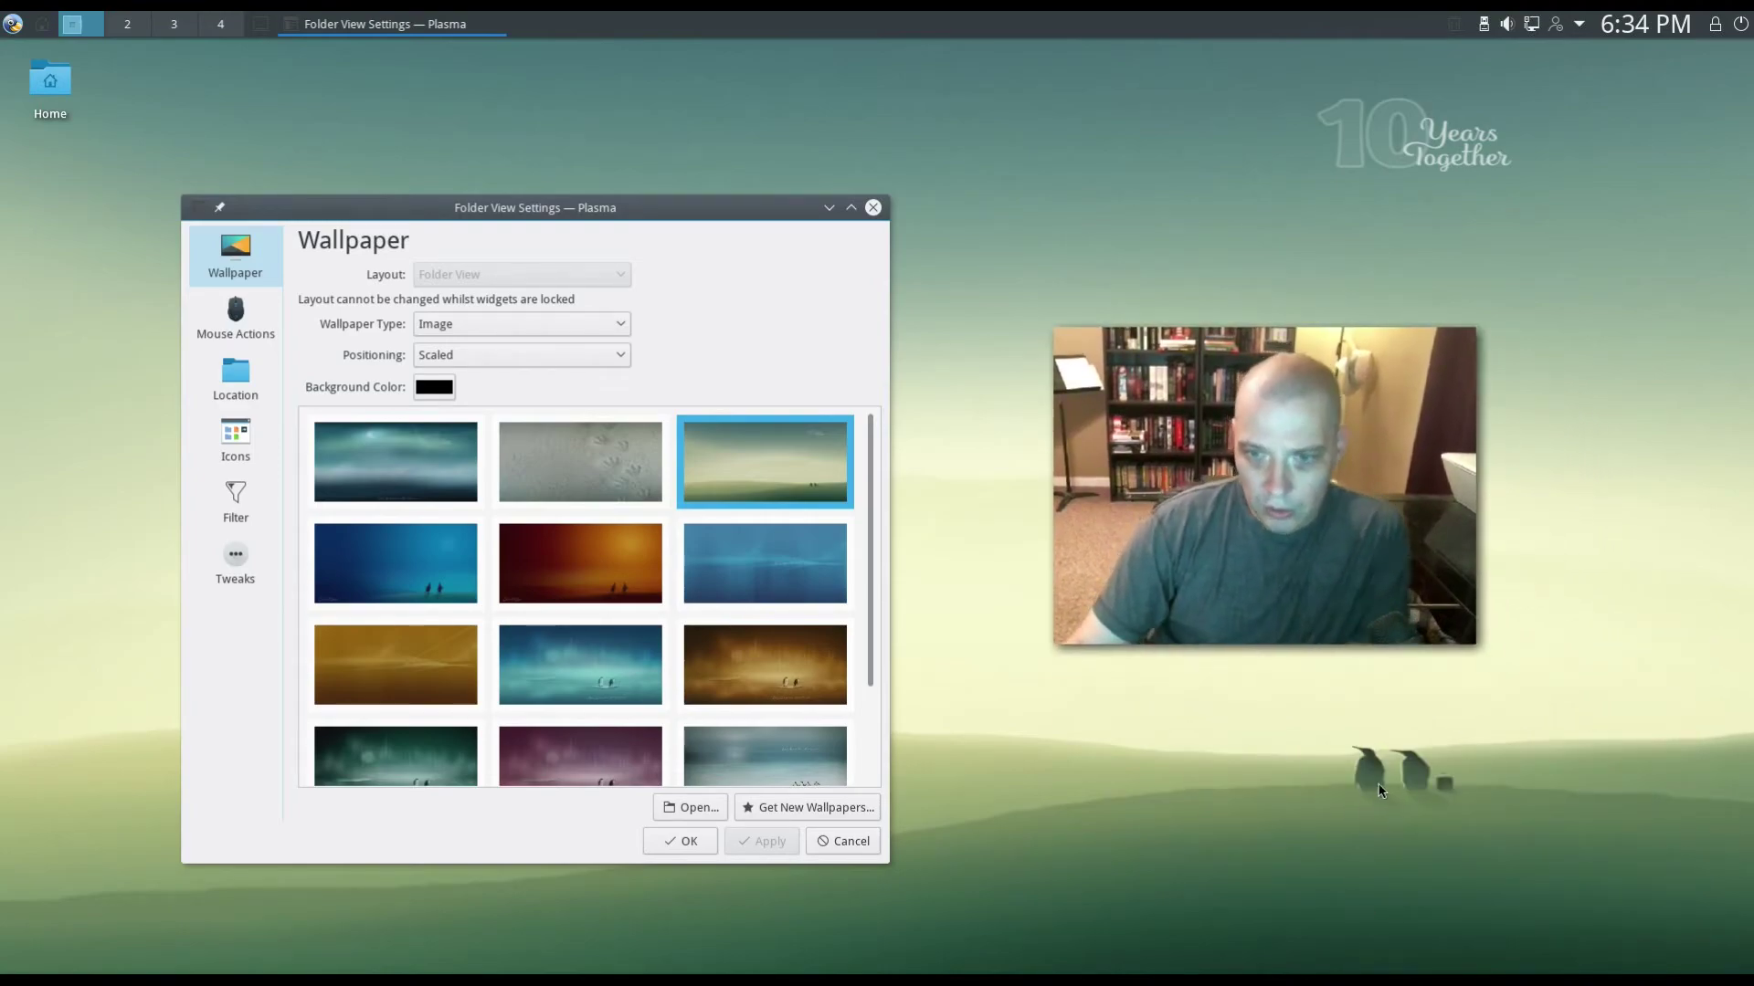
pyautogui.click(417, 587)
pyautogui.click(755, 842)
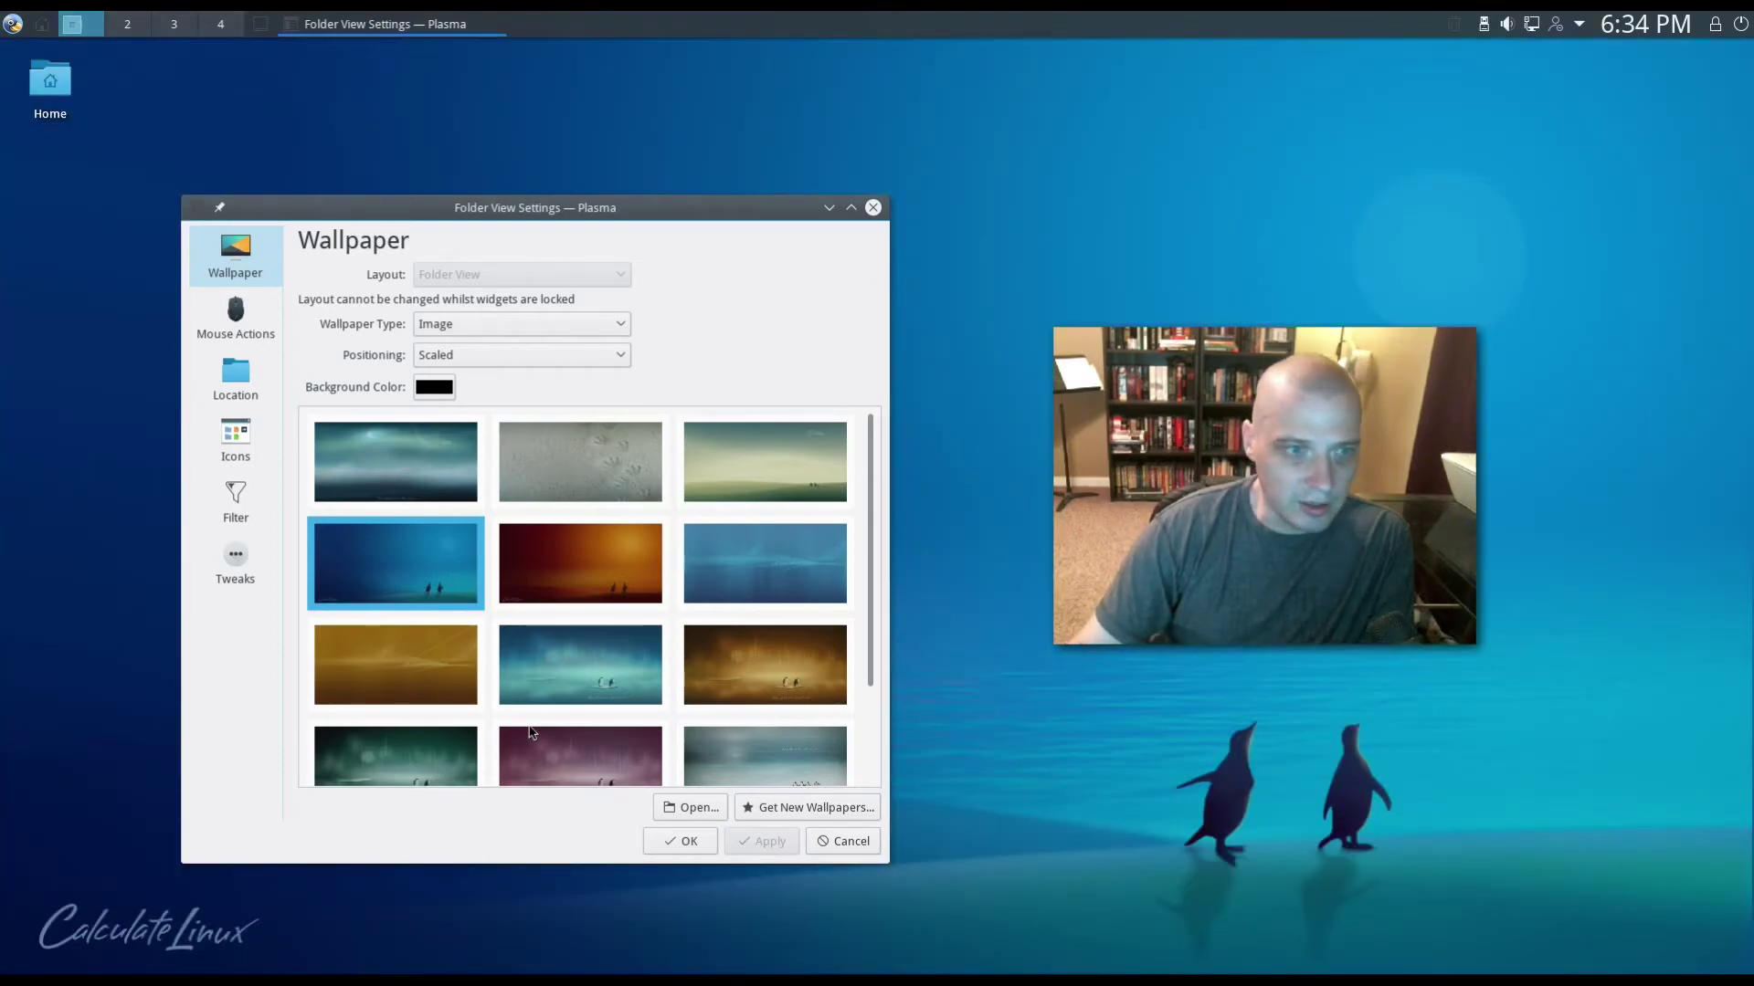
# Step: Switch to the misty grey beach penguin wallpaper, apply it, and close the settings
pyautogui.scroll(-1, 816, 646)
pyautogui.scroll(-3, 816, 646)
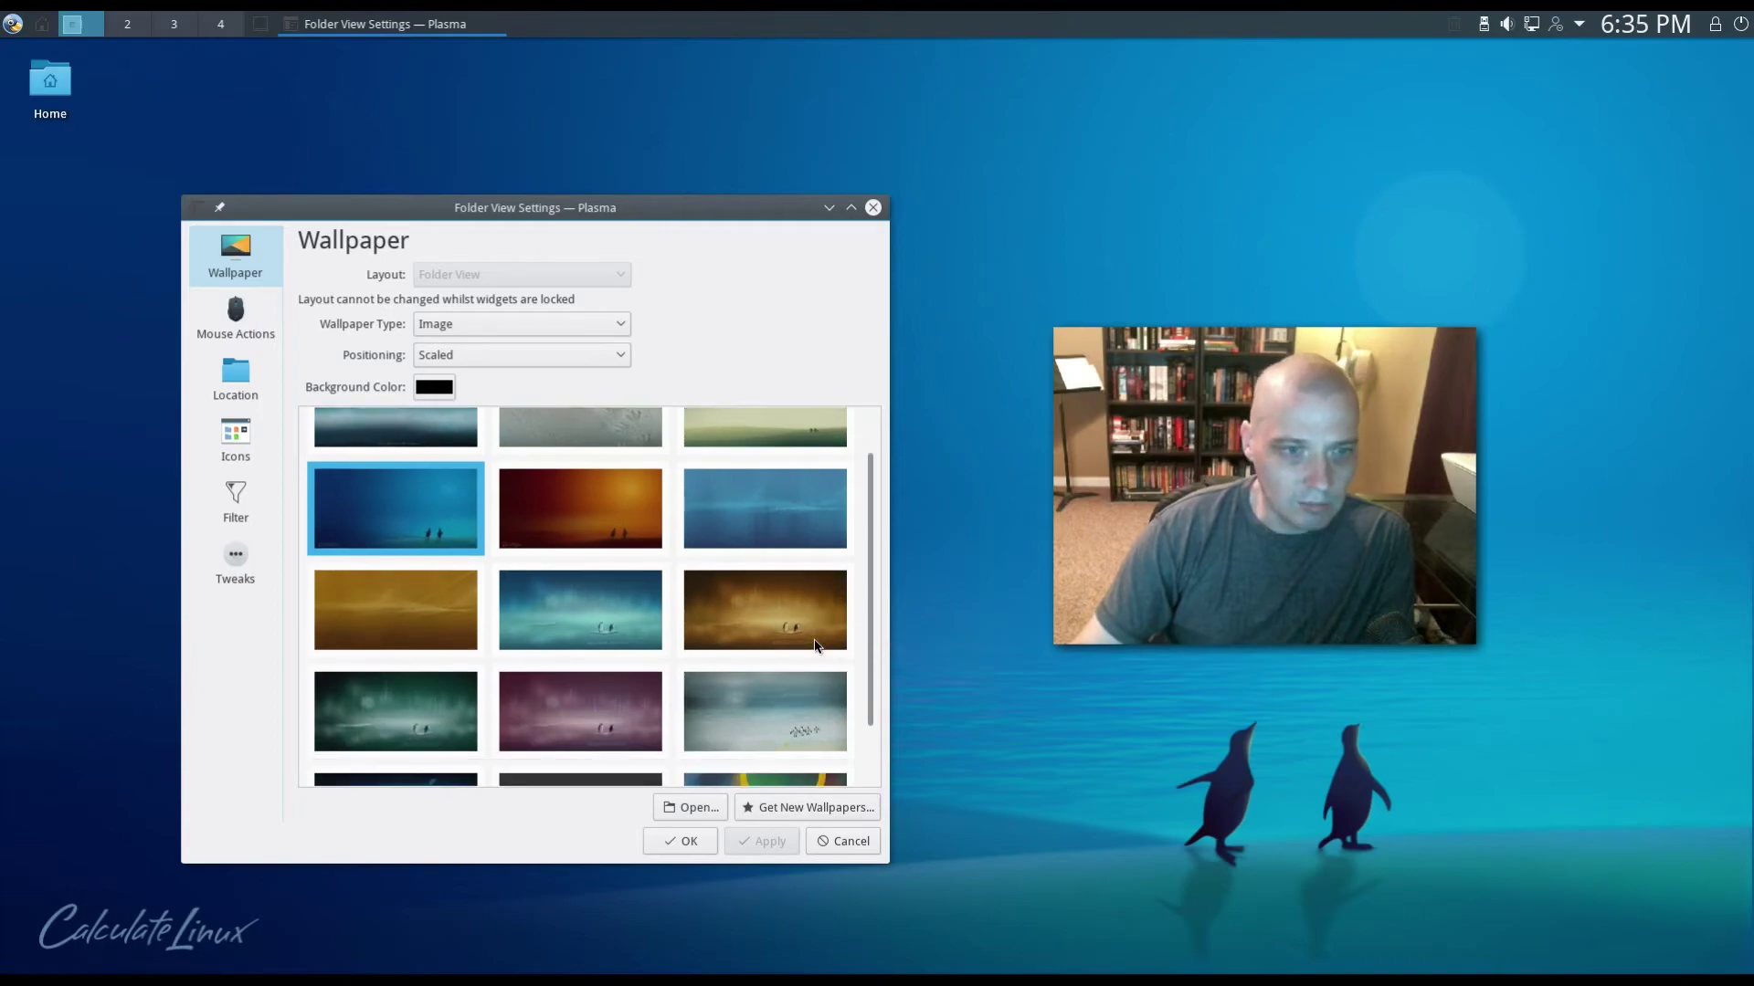
pyautogui.scroll(-2, 814, 644)
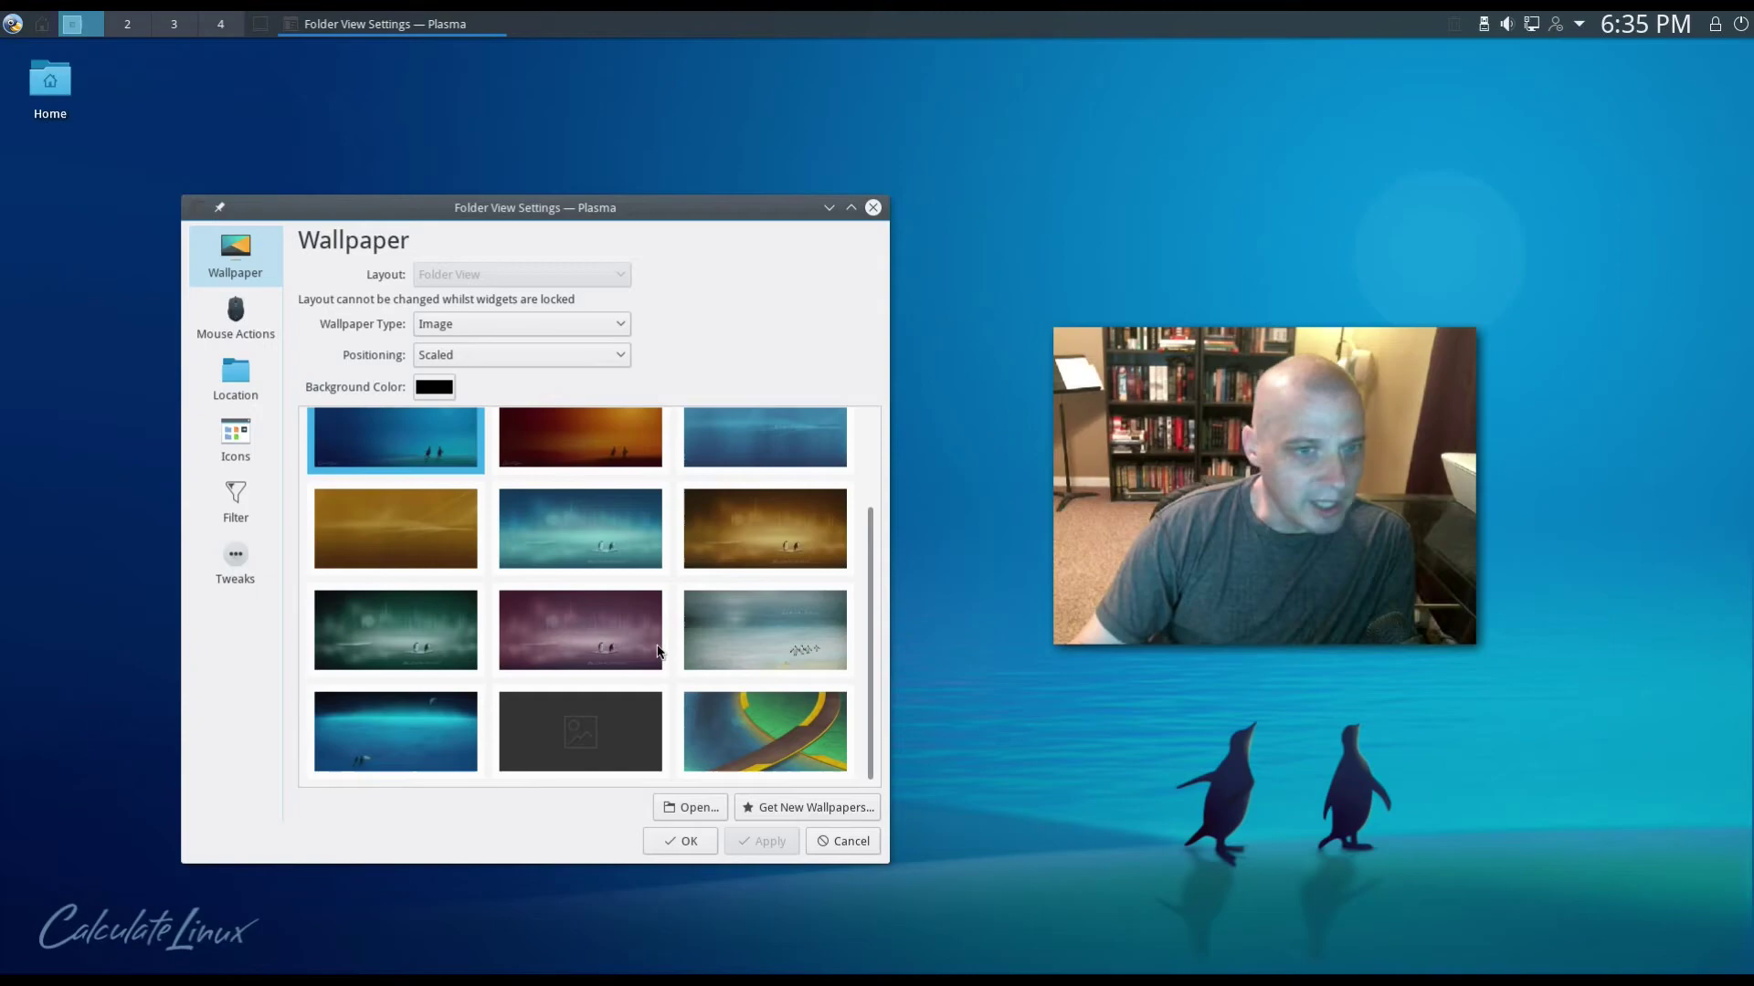
pyautogui.scroll(5, 658, 650)
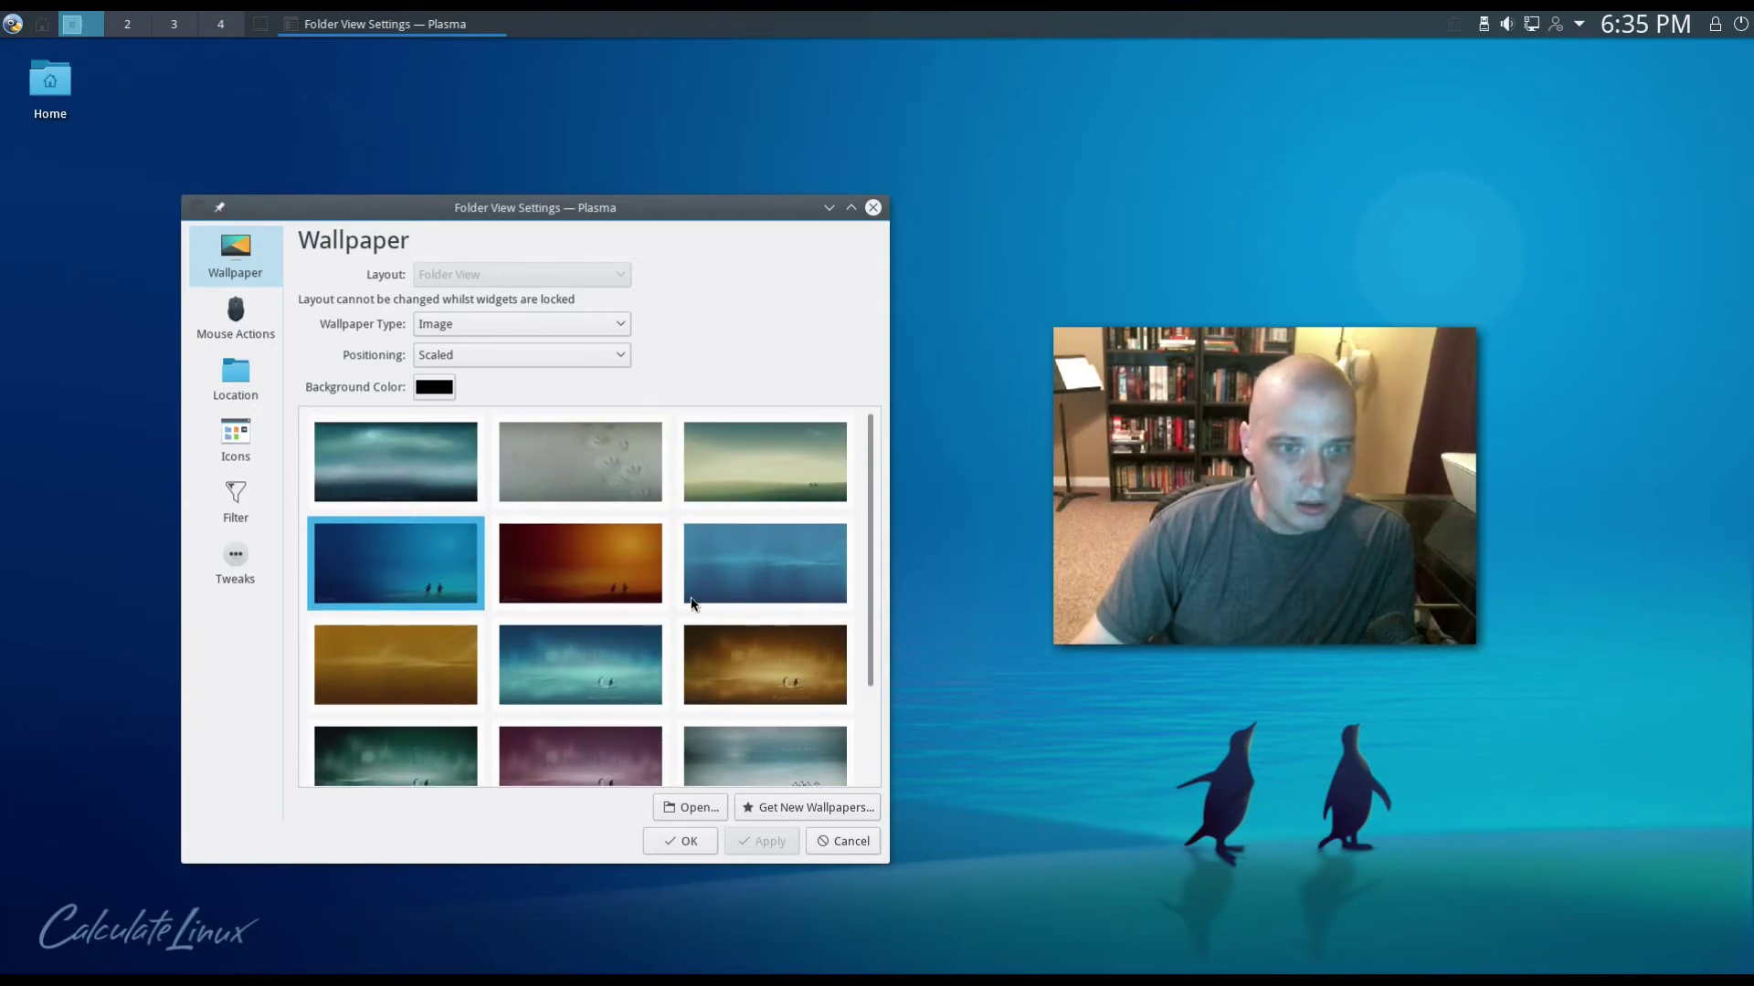
pyautogui.scroll(-3, 692, 601)
pyautogui.click(812, 697)
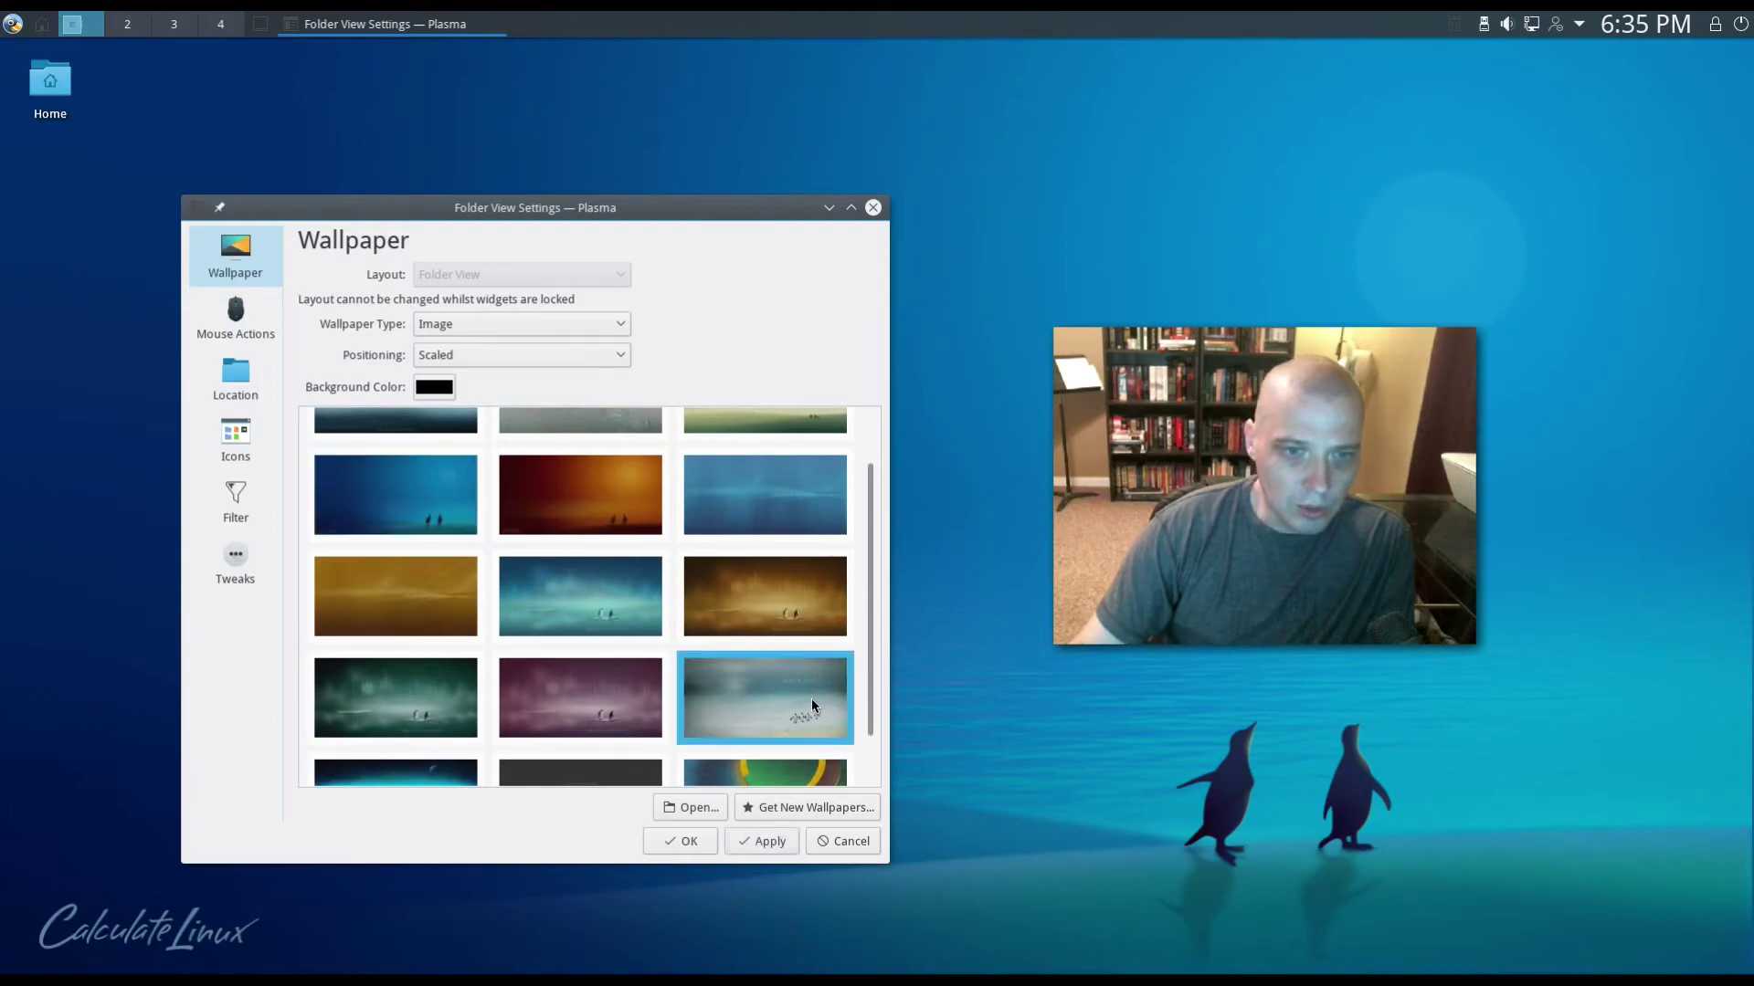
pyautogui.click(775, 841)
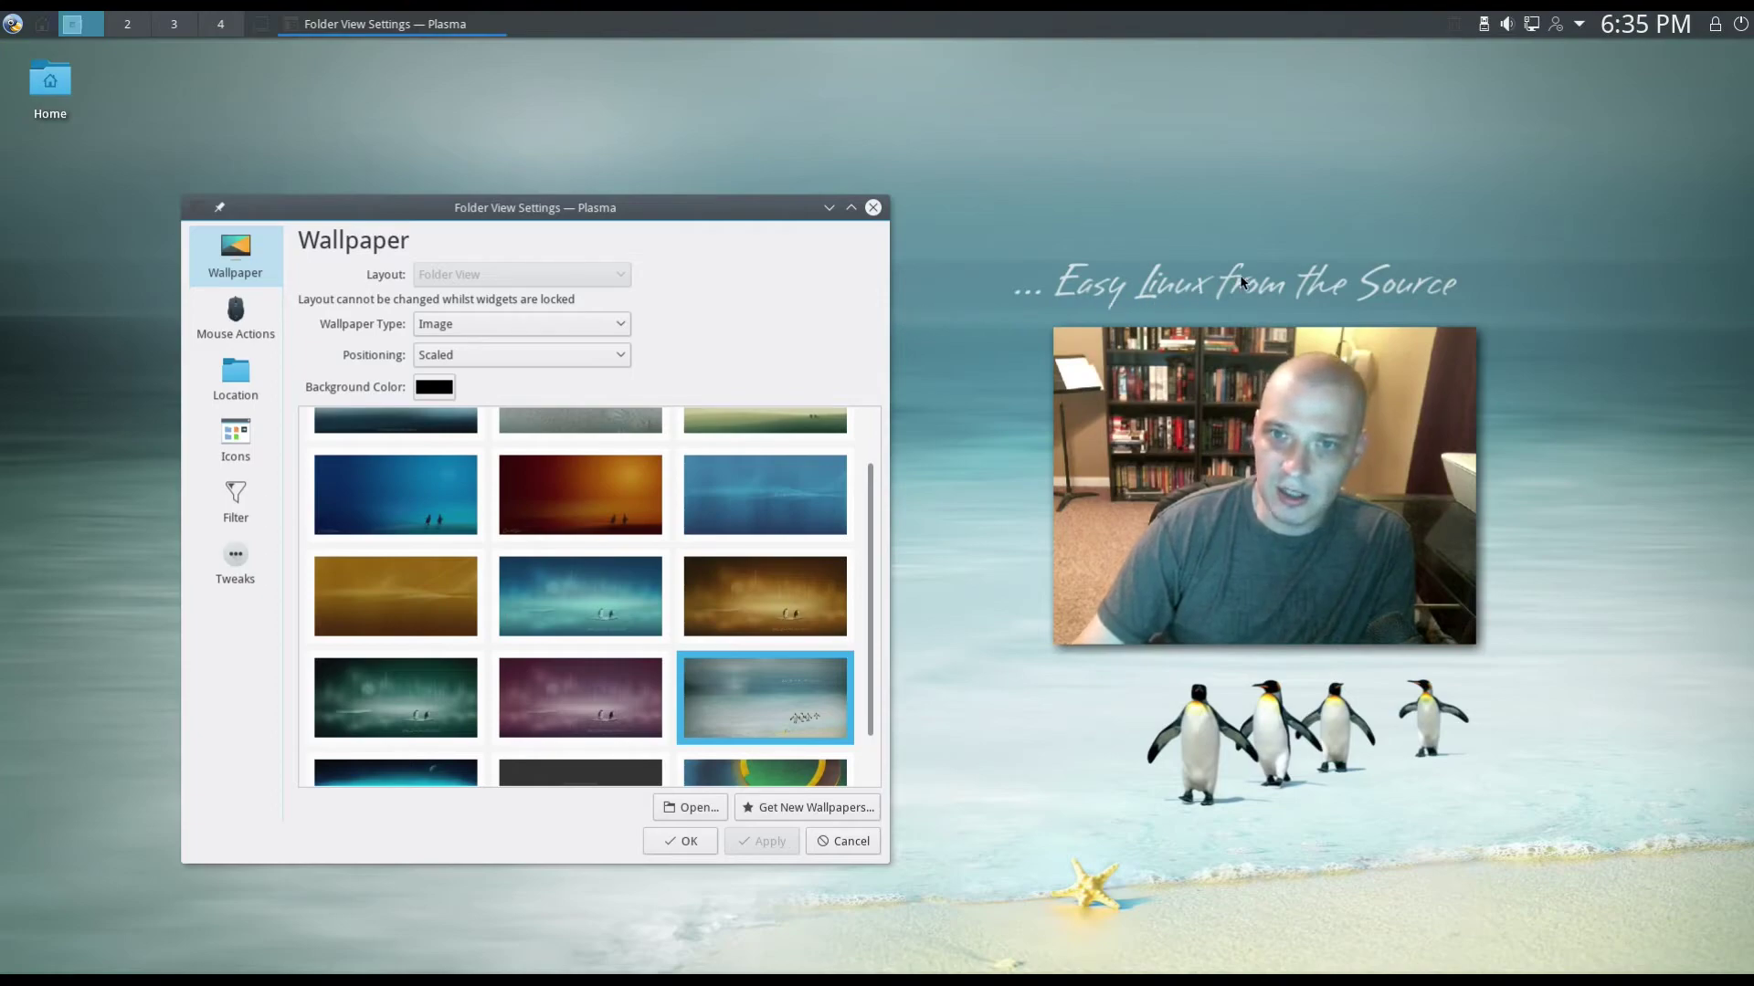
pyautogui.click(874, 207)
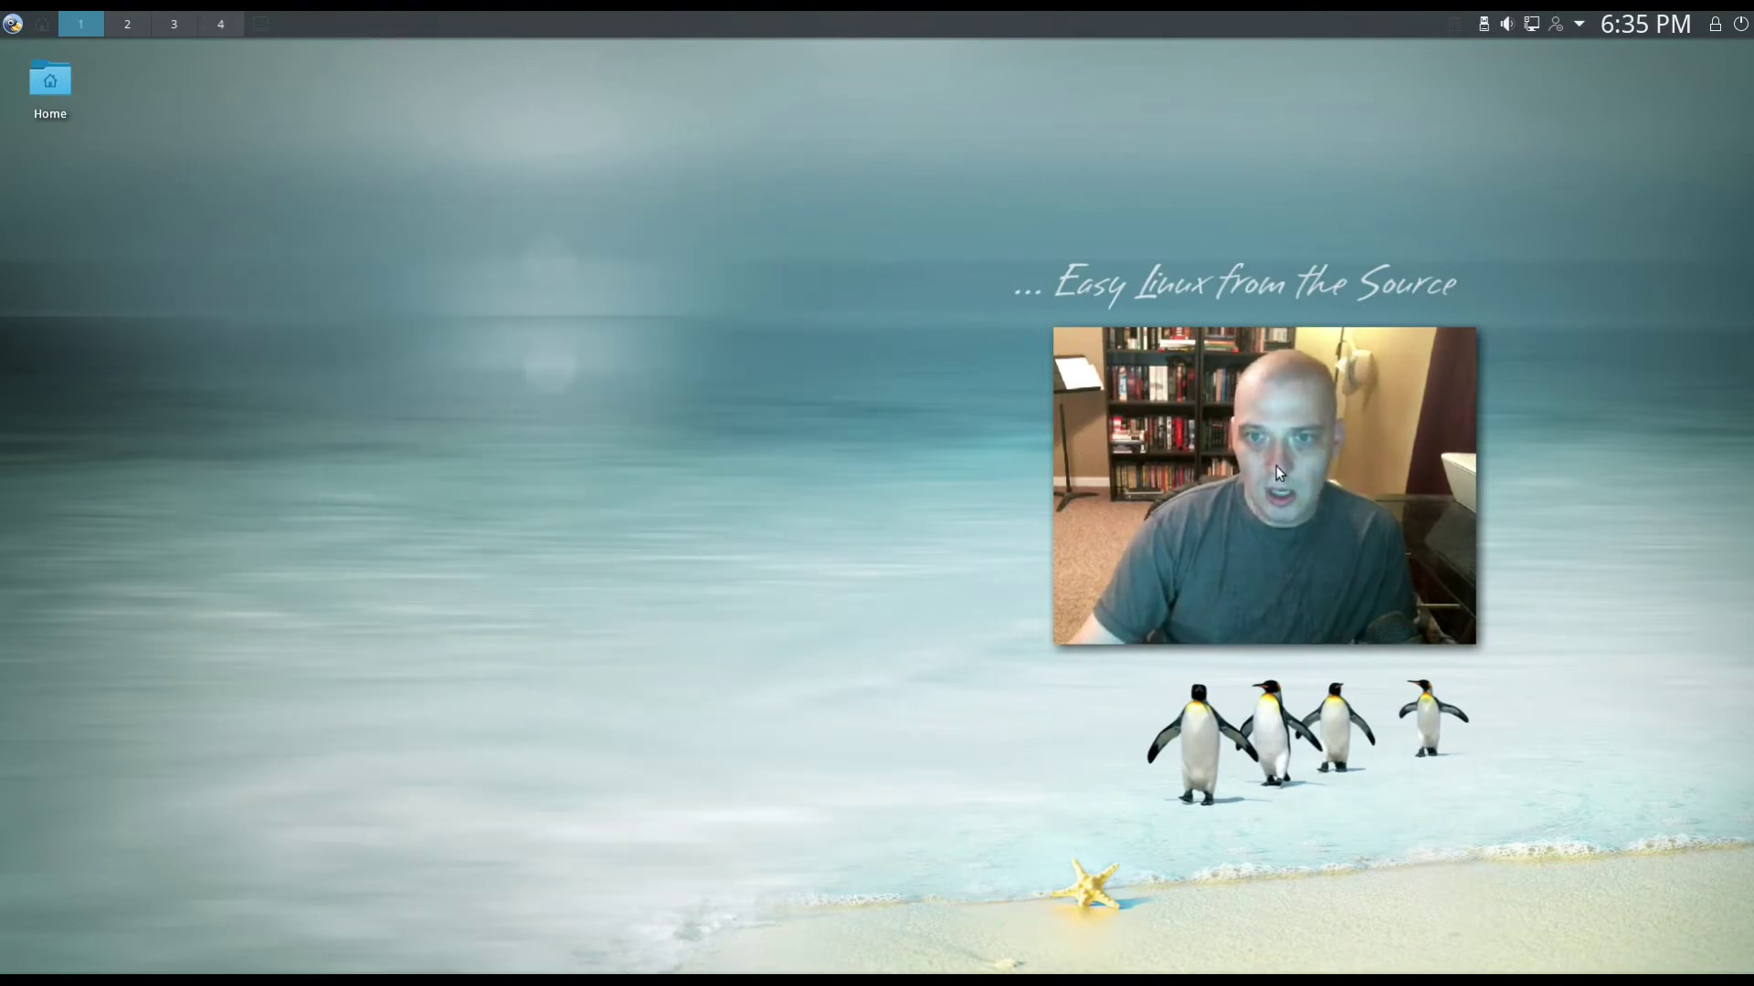
# Step: Open System Settings from the launcher's Settings menu and move it toward the centre
pyautogui.moveTo(1275, 466); pyautogui.dragTo(1493, 756)
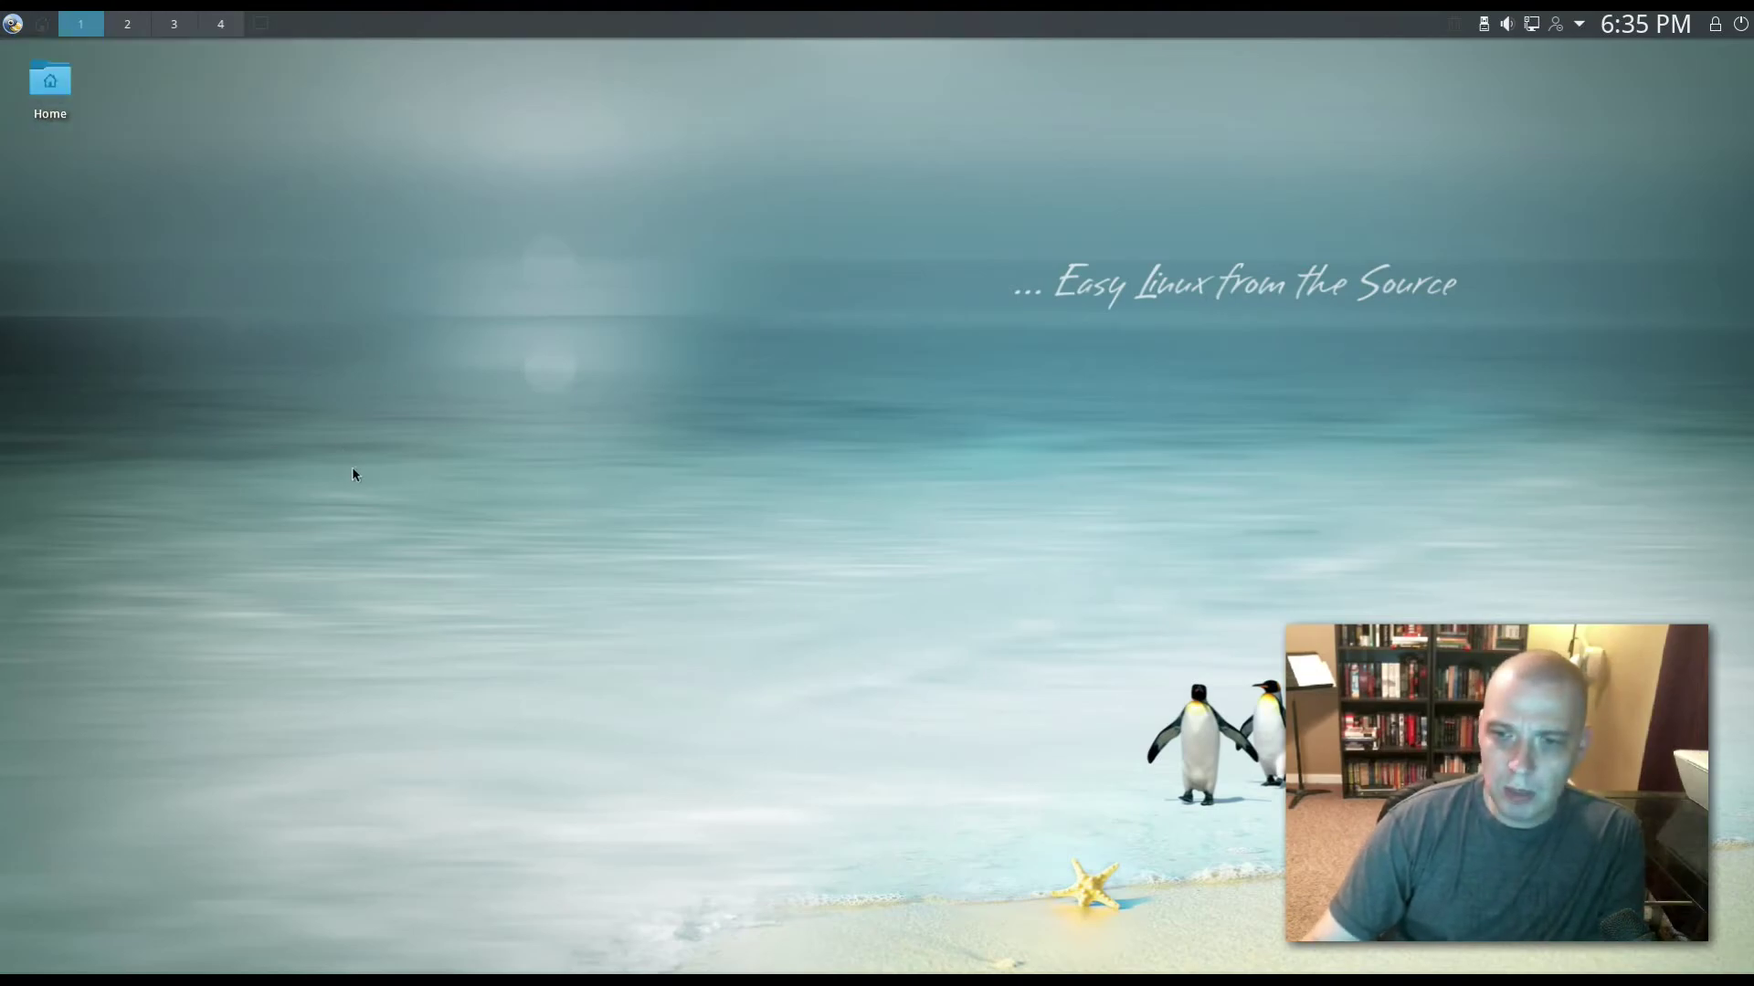
pyautogui.click(14, 25)
pyautogui.moveTo(194, 322)
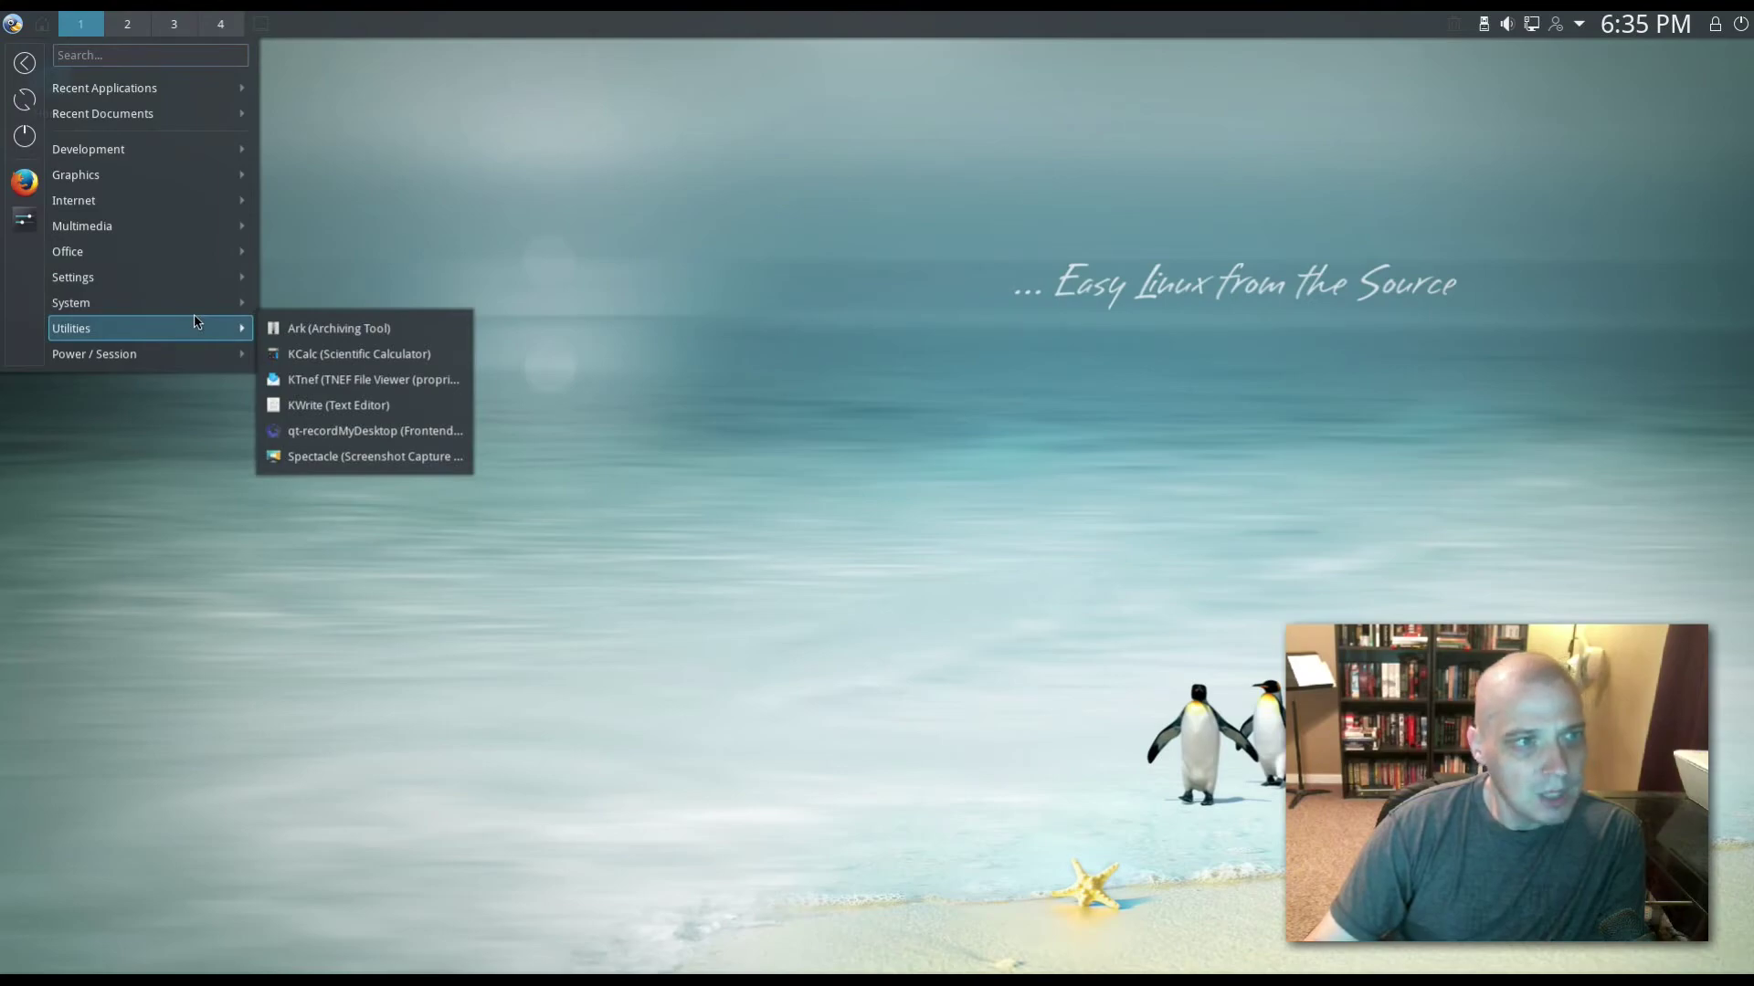
pyautogui.moveTo(208, 279)
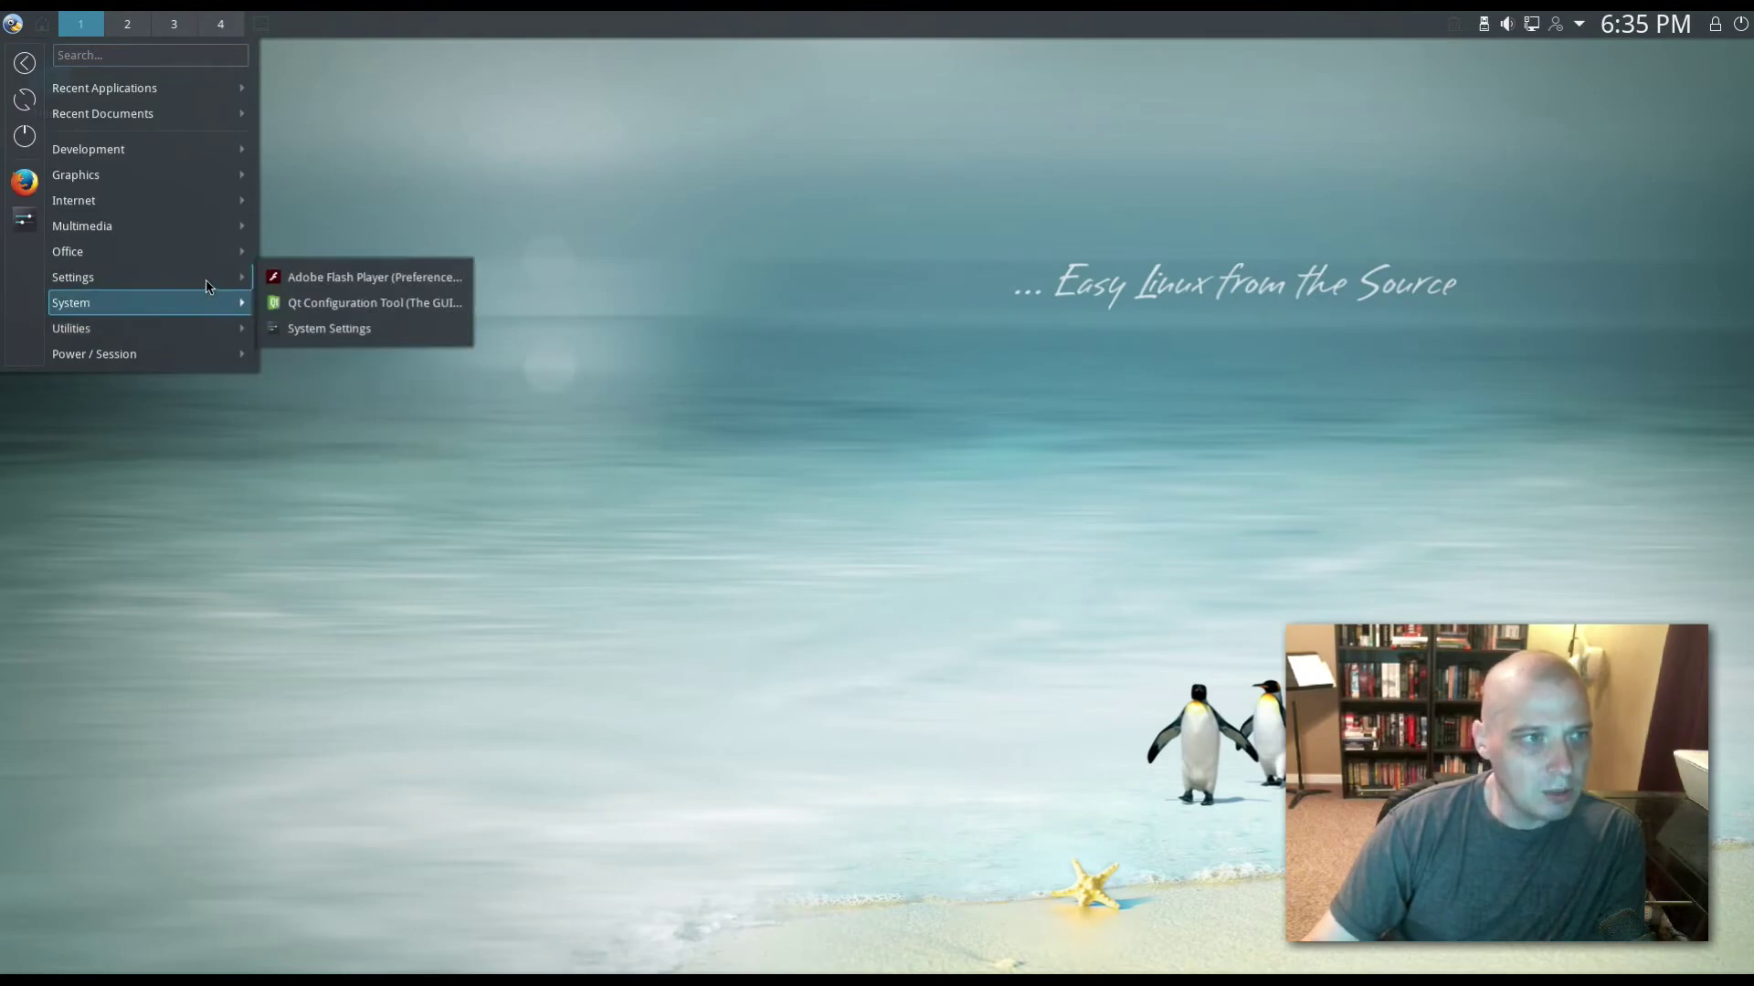
pyautogui.click(345, 329)
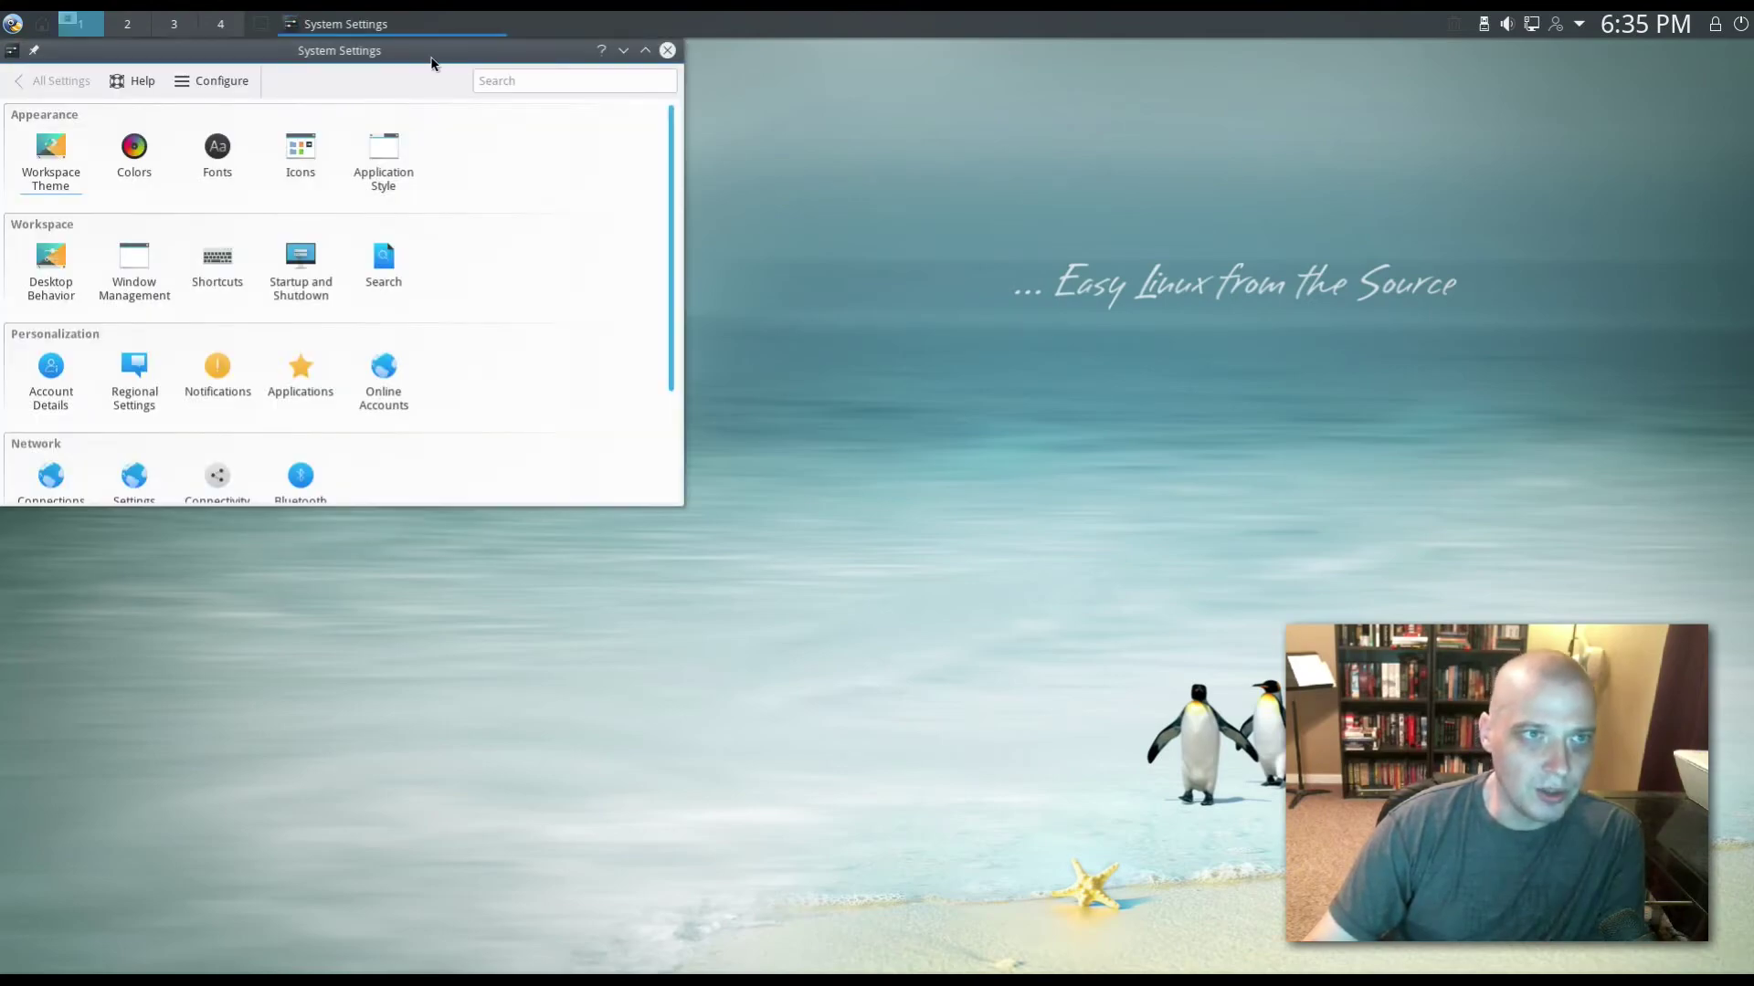
pyautogui.moveTo(432, 62); pyautogui.dragTo(566, 252)
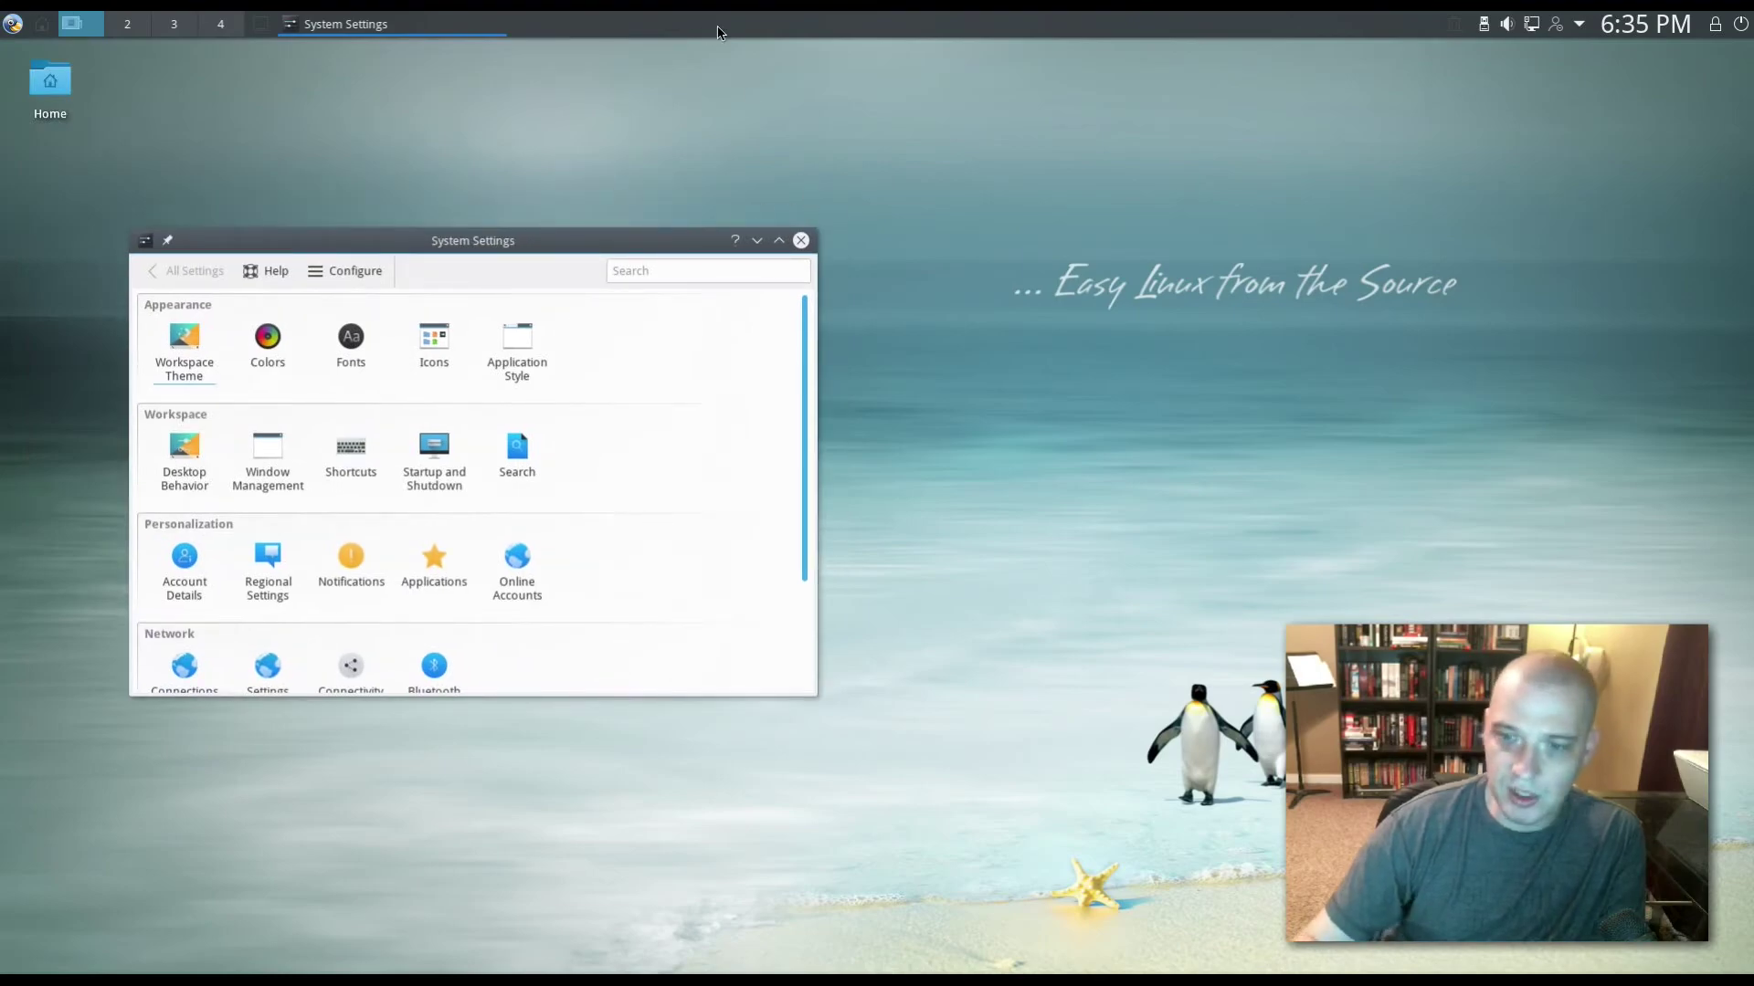
# Step: Show the Look And Feel theme page and open the Home folder in Dolphin
pyautogui.click(196, 372)
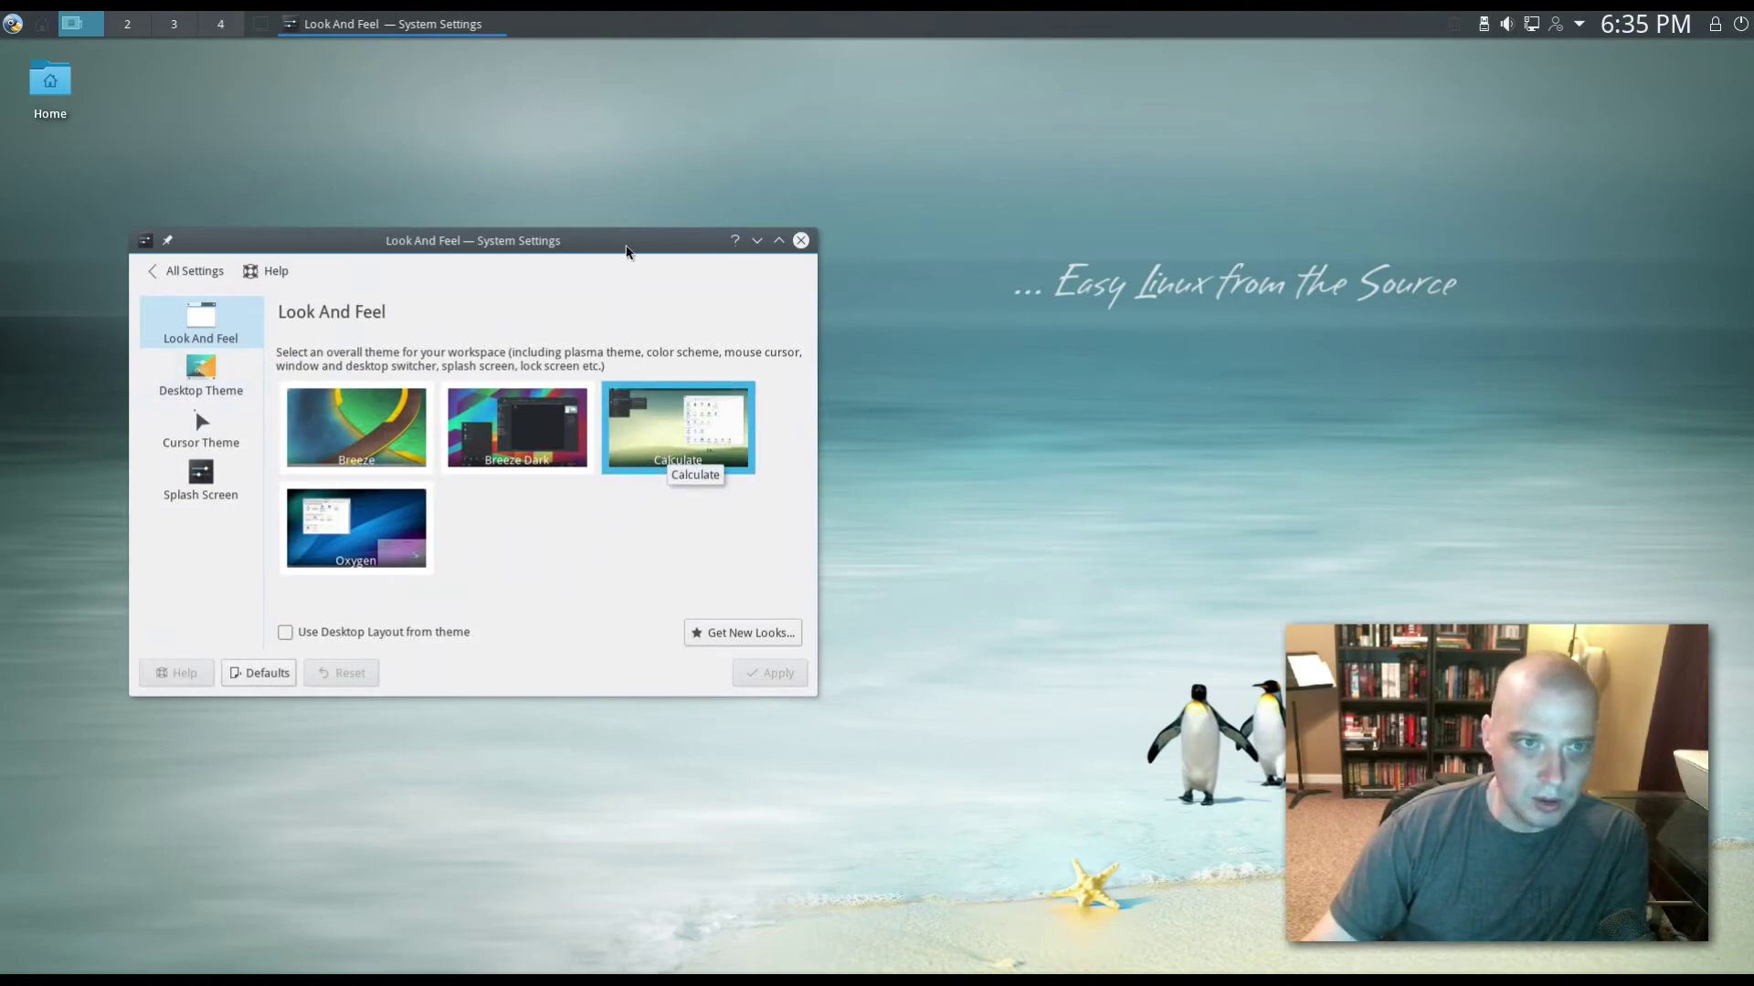
pyautogui.moveTo(626, 251); pyautogui.dragTo(1101, 203)
pyautogui.click(53, 90)
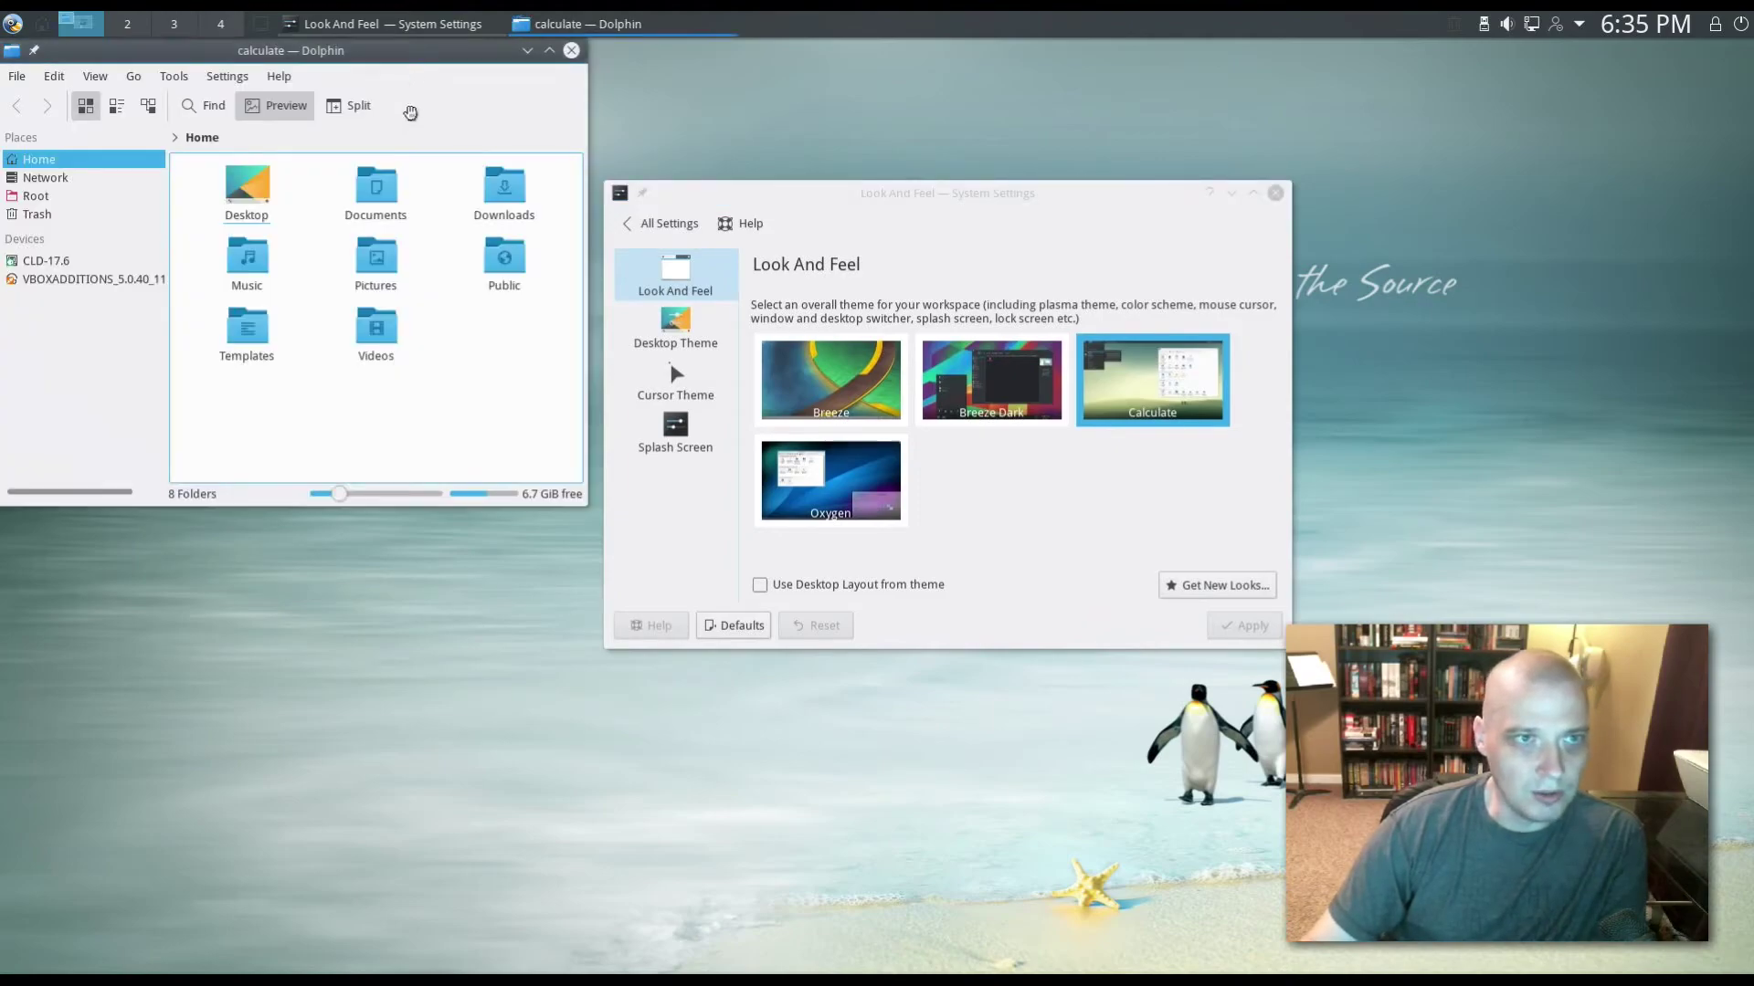
# Step: Rearrange the Dolphin and System Settings windows and apply the Breeze overall theme
pyautogui.moveTo(410, 111); pyautogui.dragTo(450, 225)
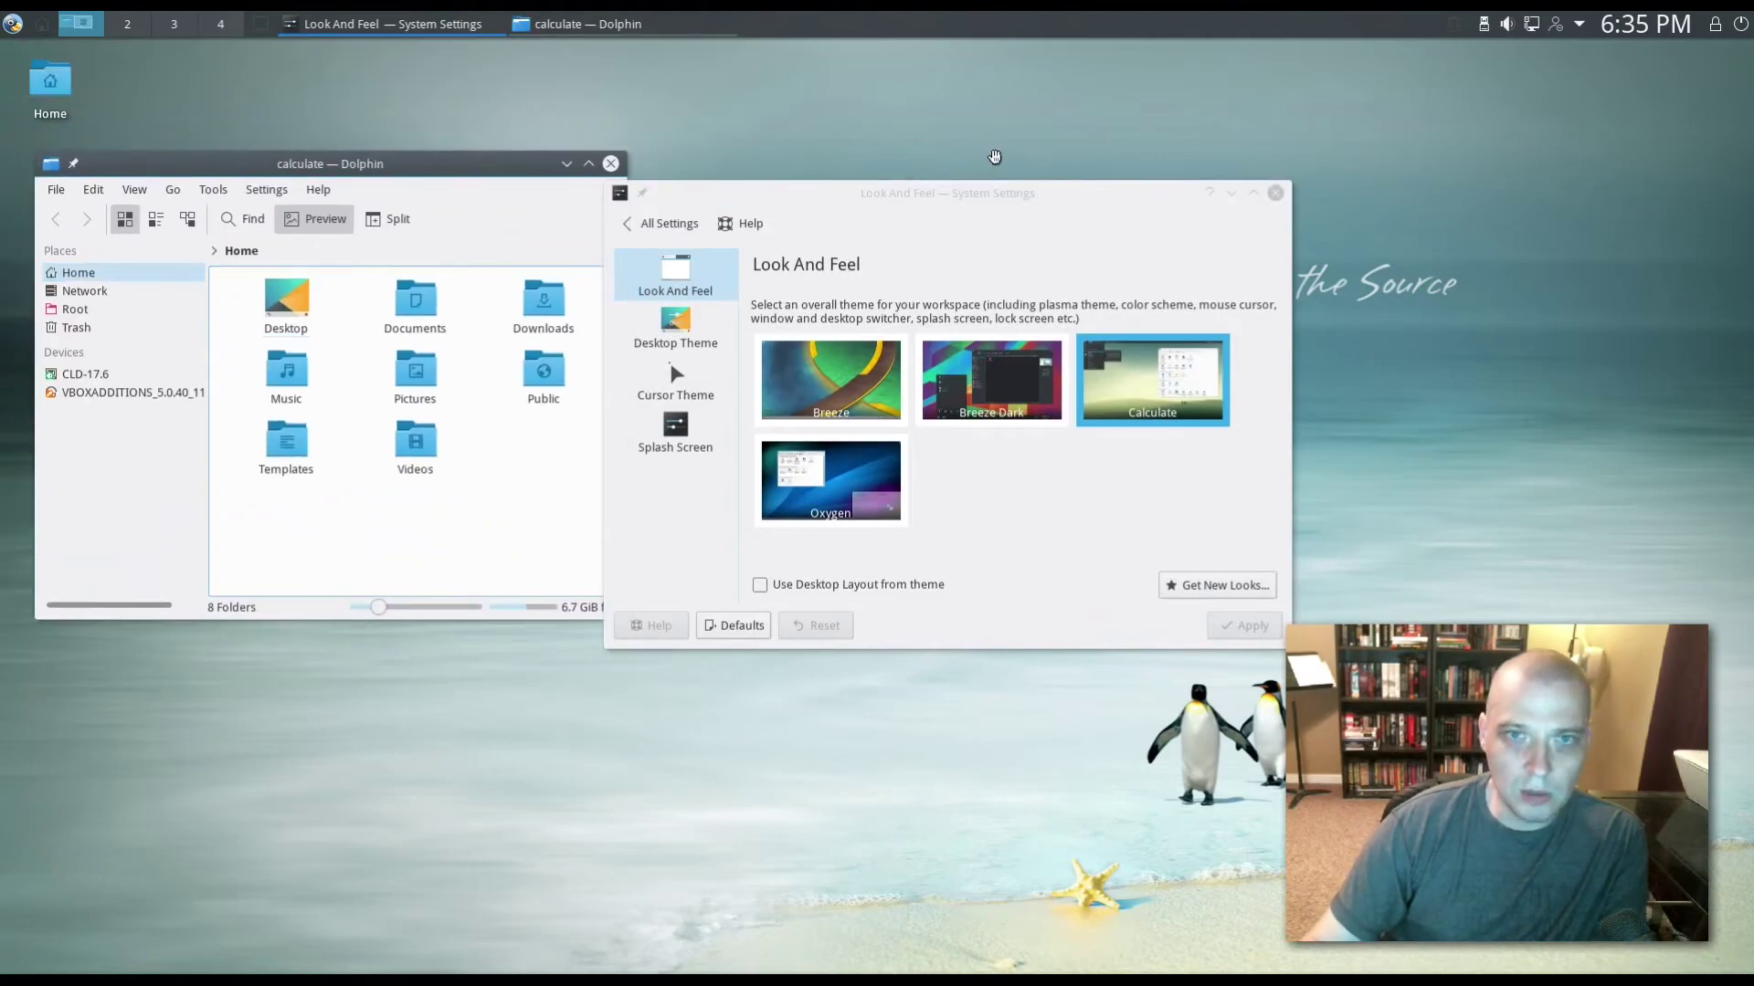
pyautogui.moveTo(994, 157); pyautogui.dragTo(994, 157)
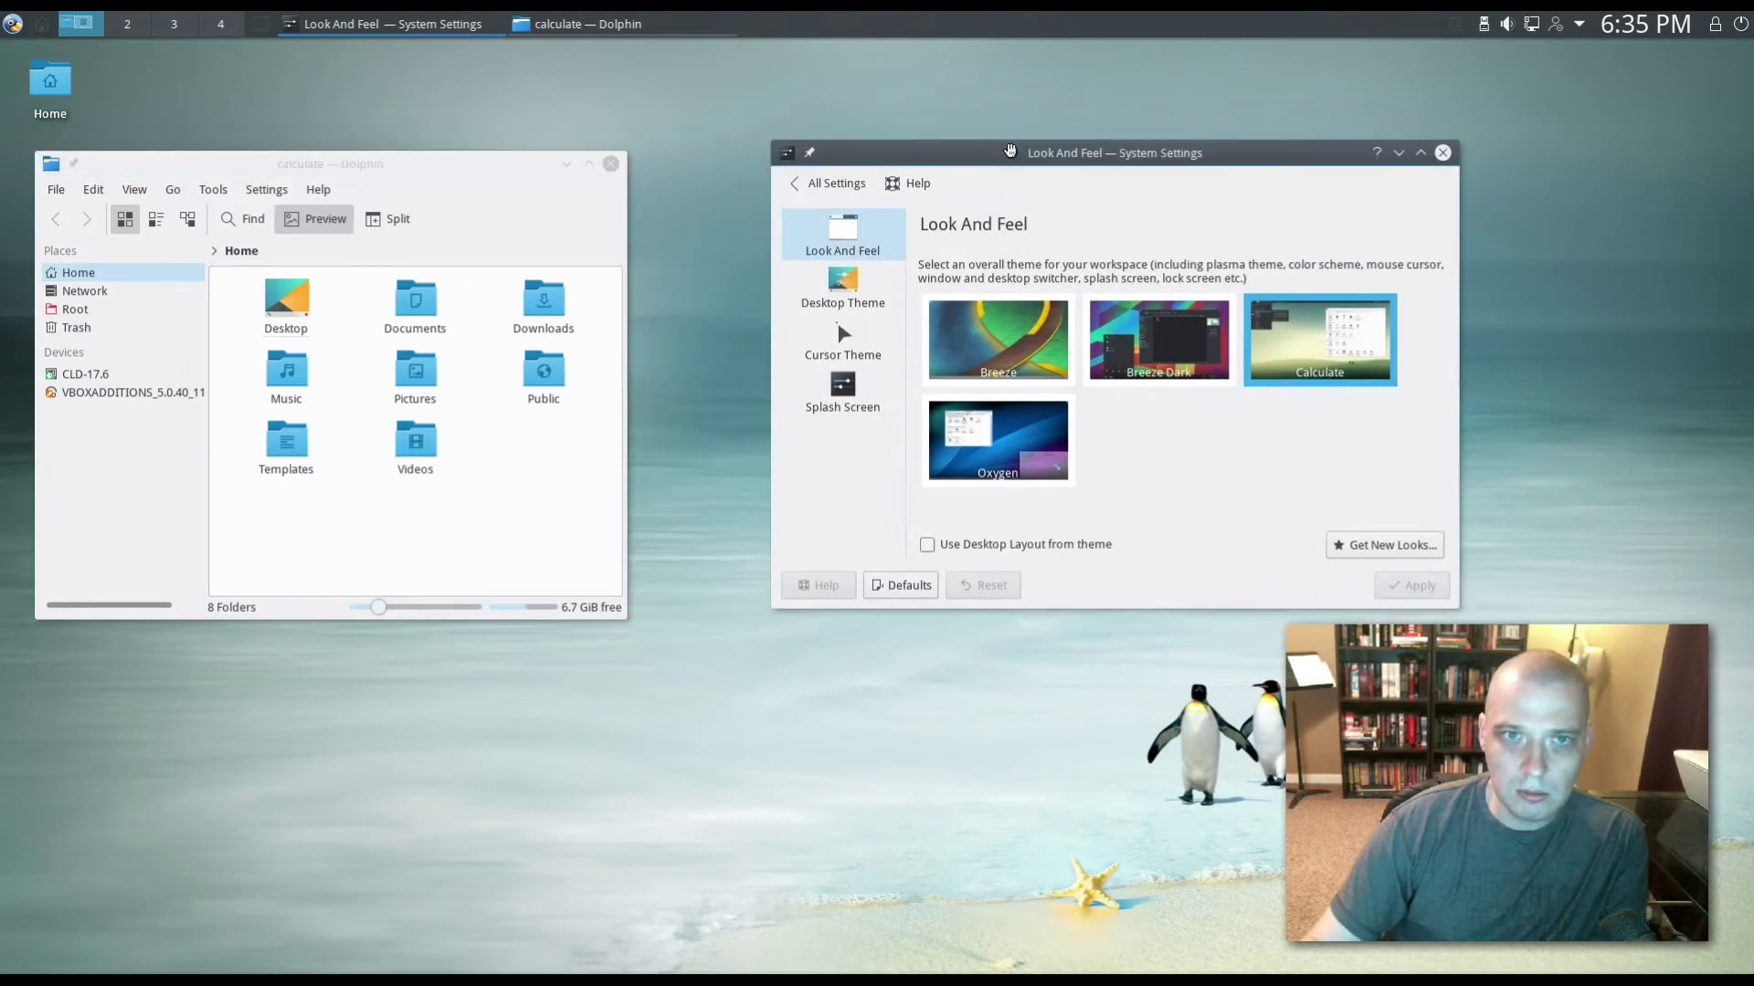
pyautogui.click(1011, 336)
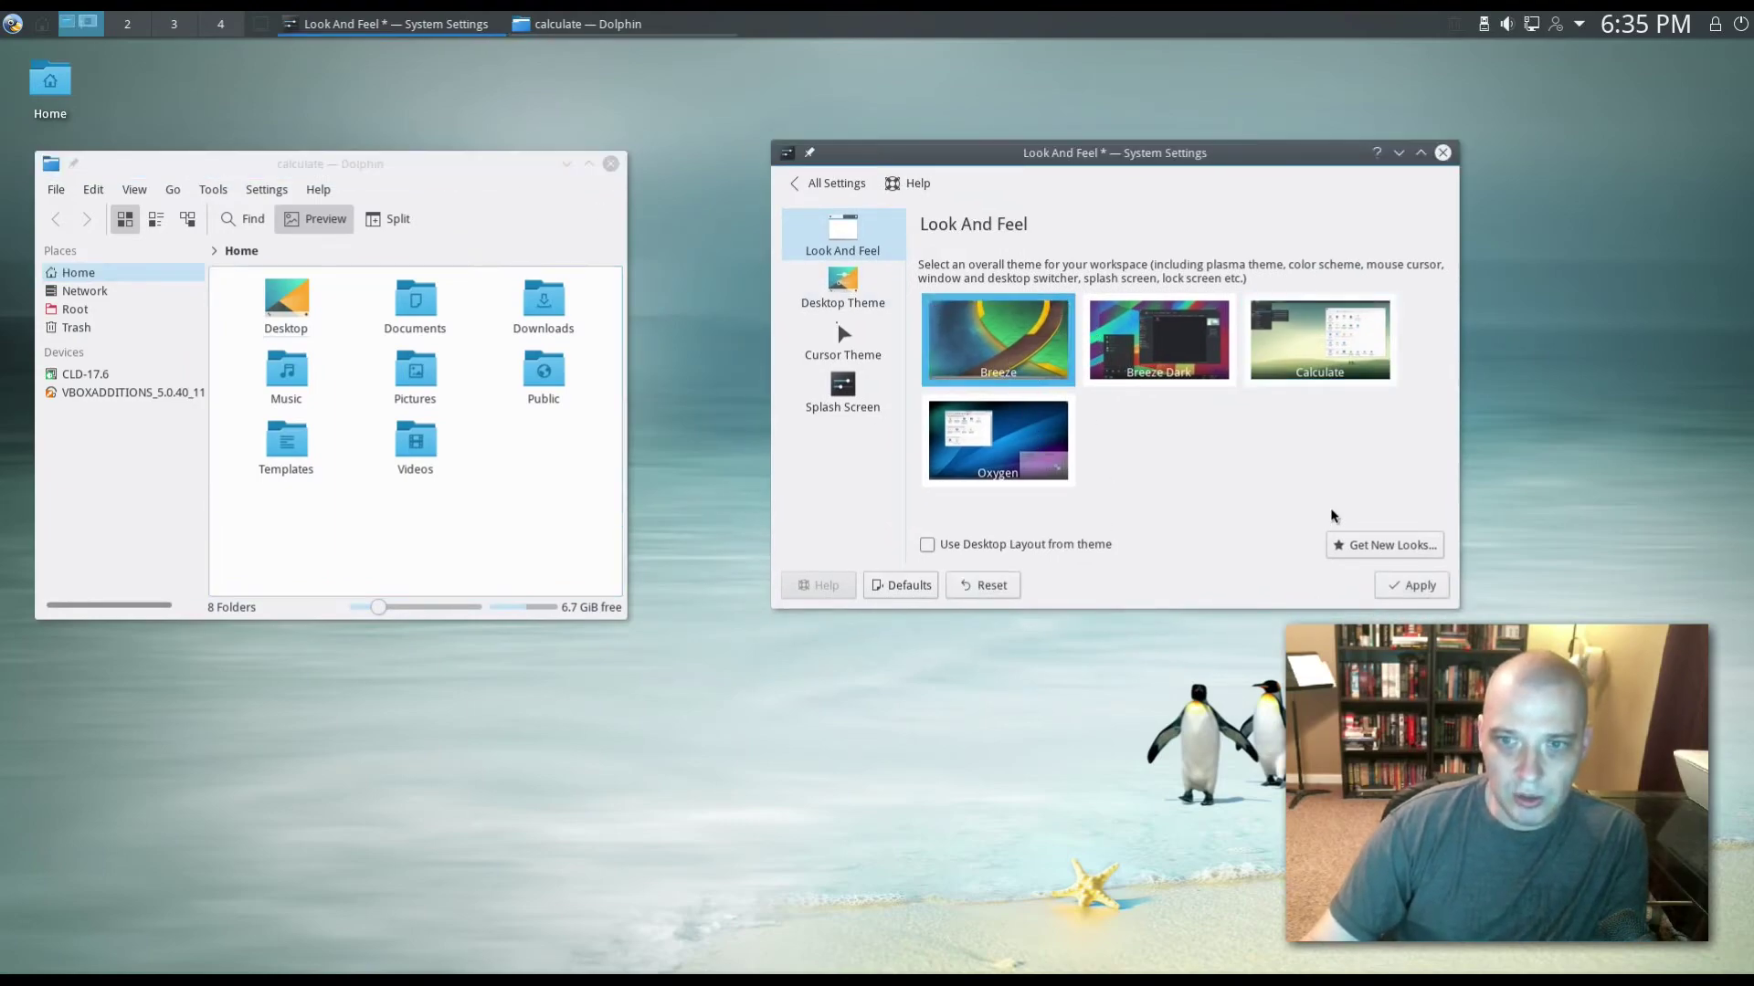
pyautogui.click(1414, 586)
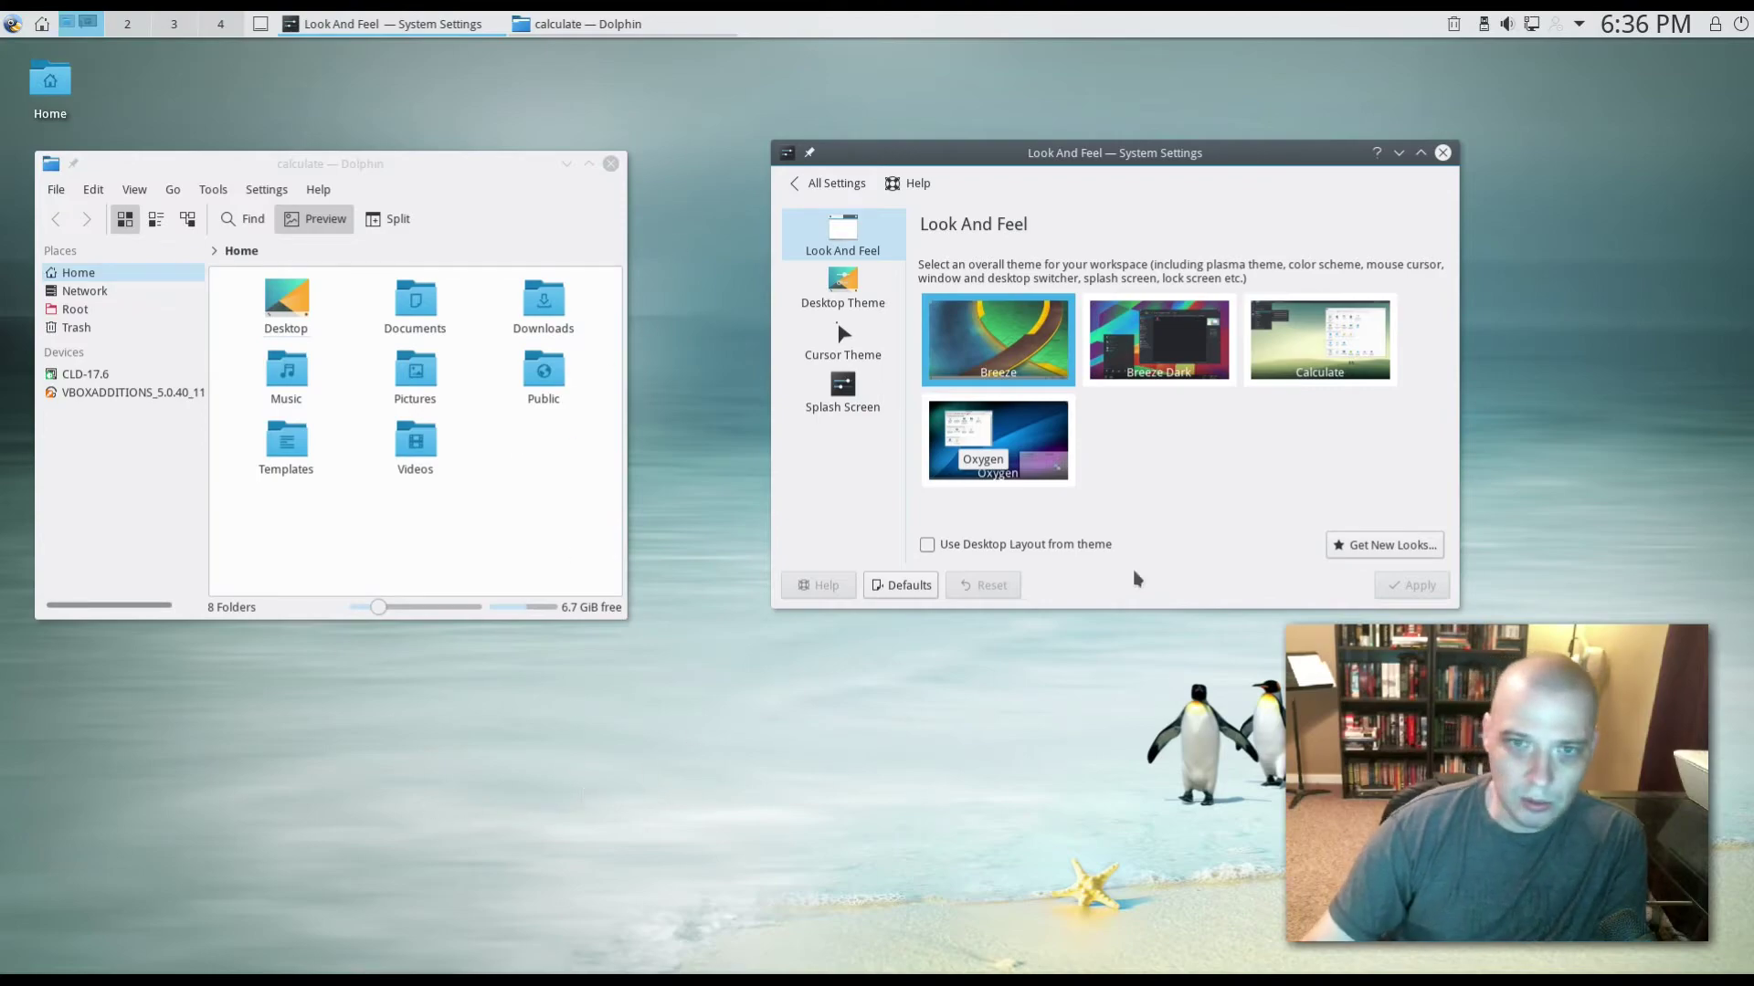
# Step: Apply the Breeze Dark look and feel instead and close System Settings
pyautogui.click(1168, 370)
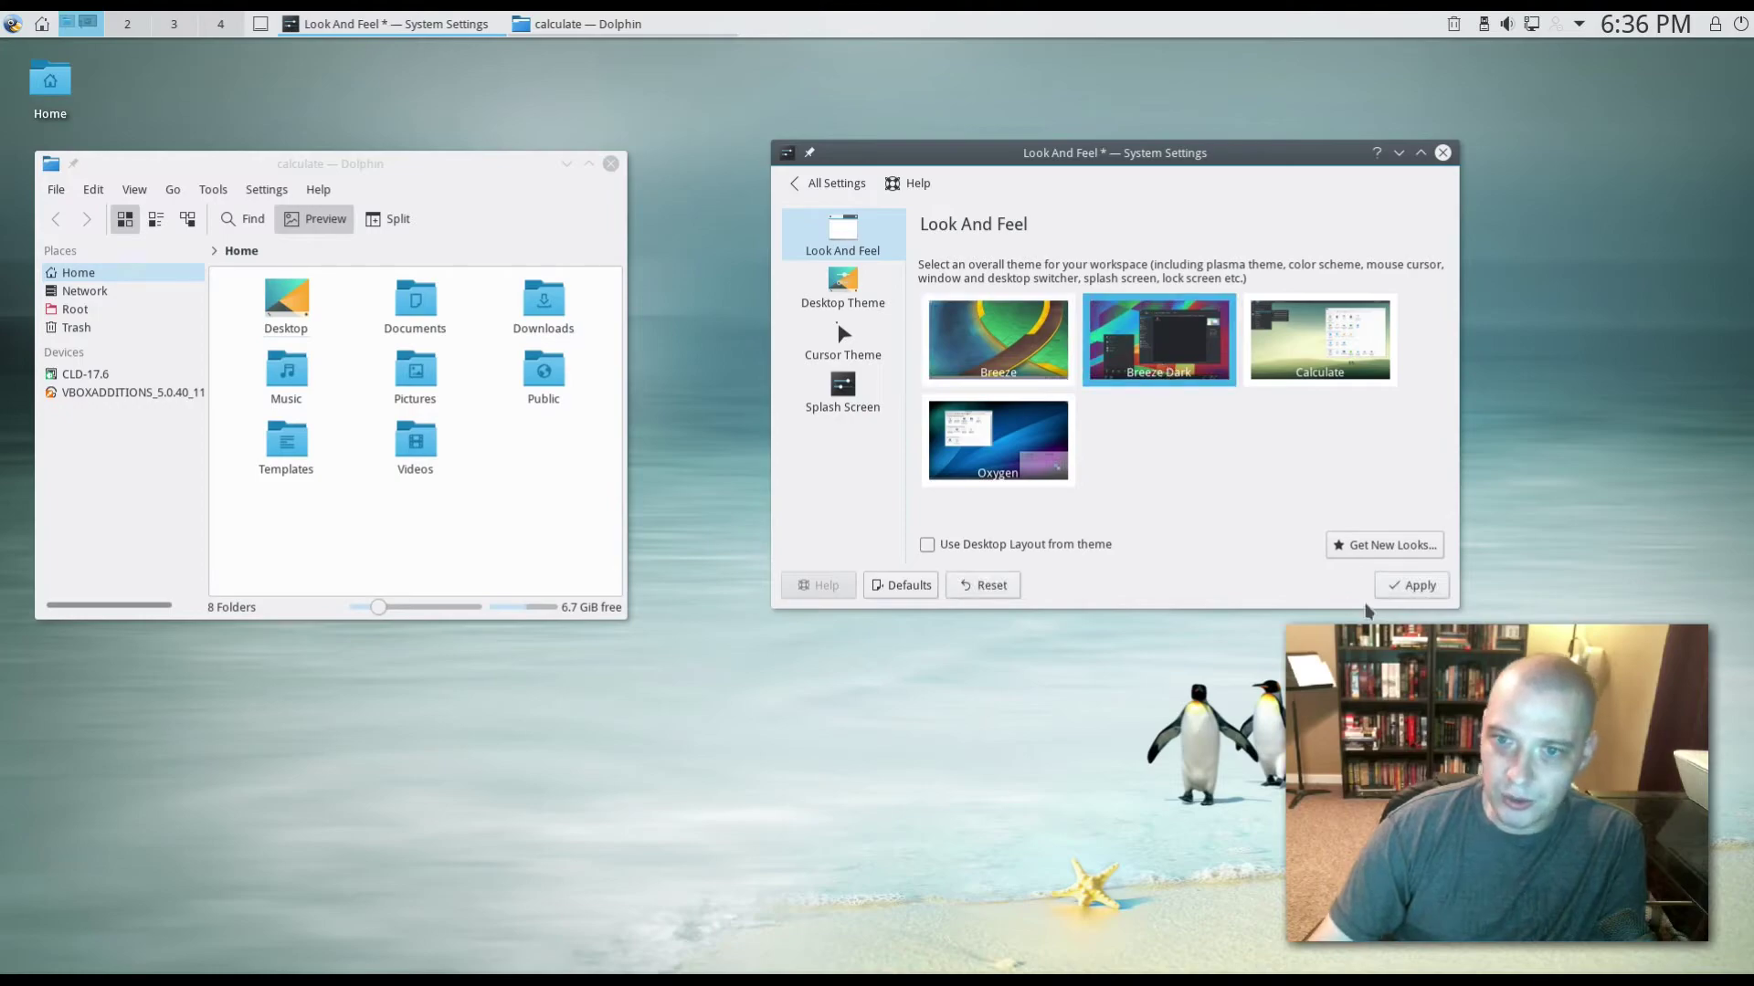
pyautogui.click(1409, 587)
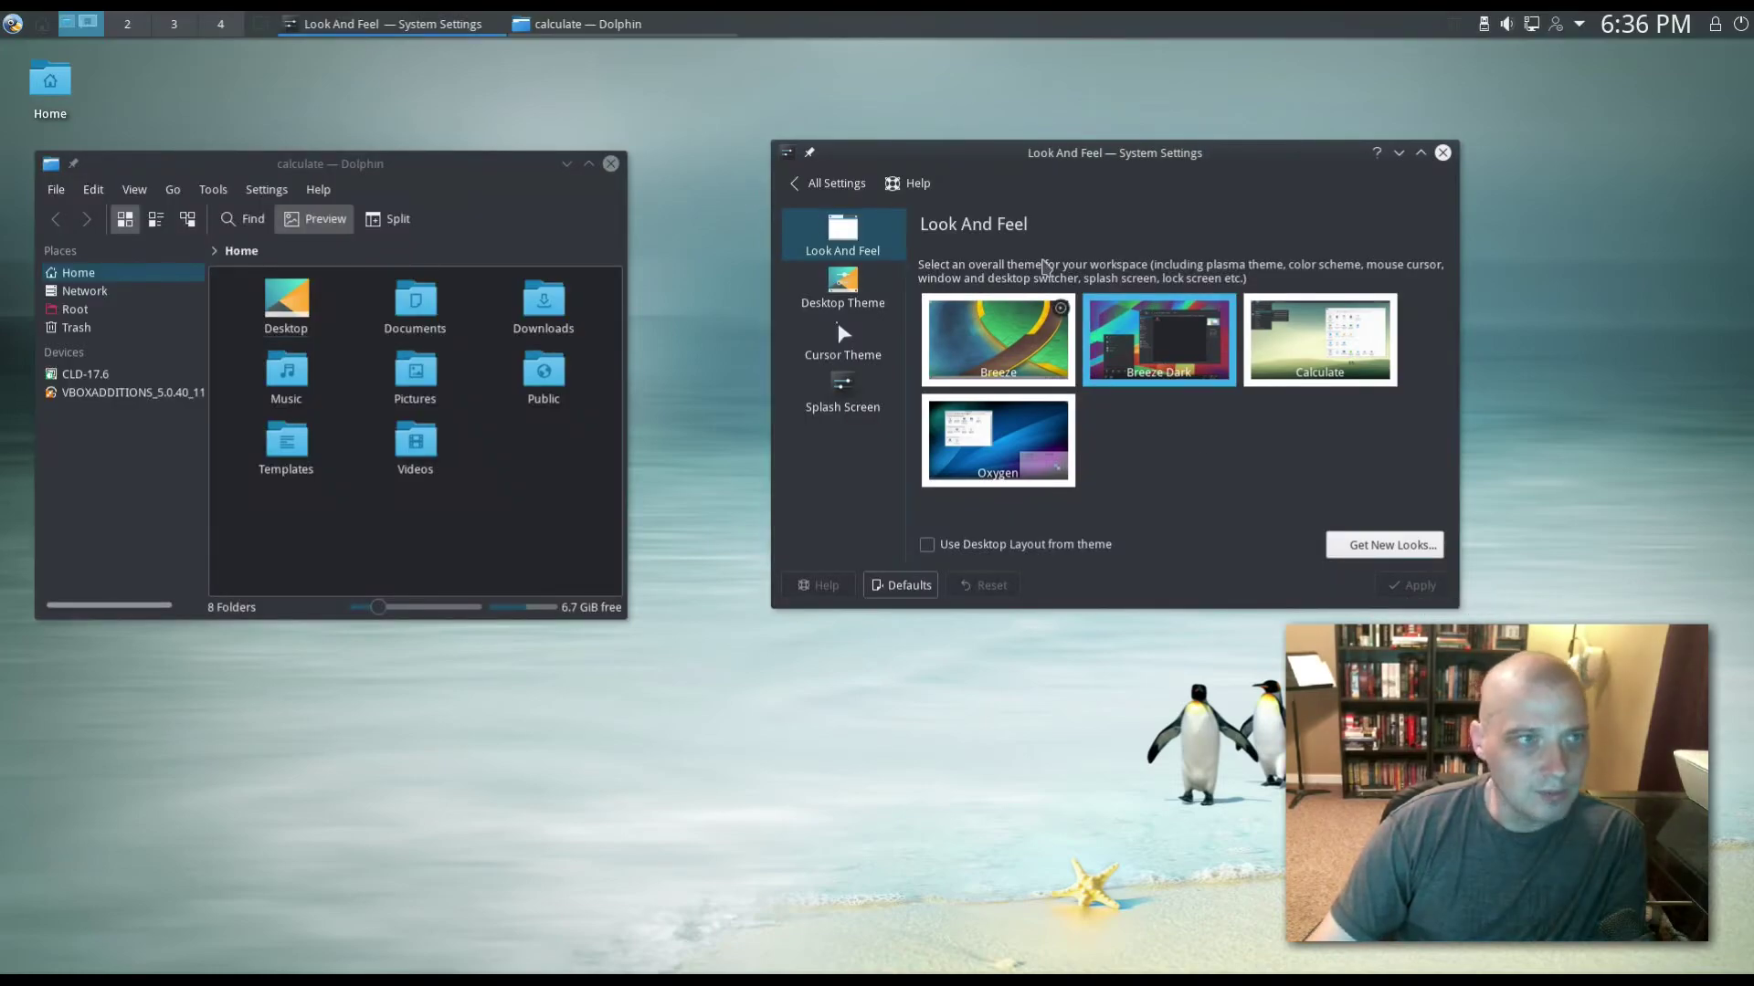
pyautogui.click(1443, 155)
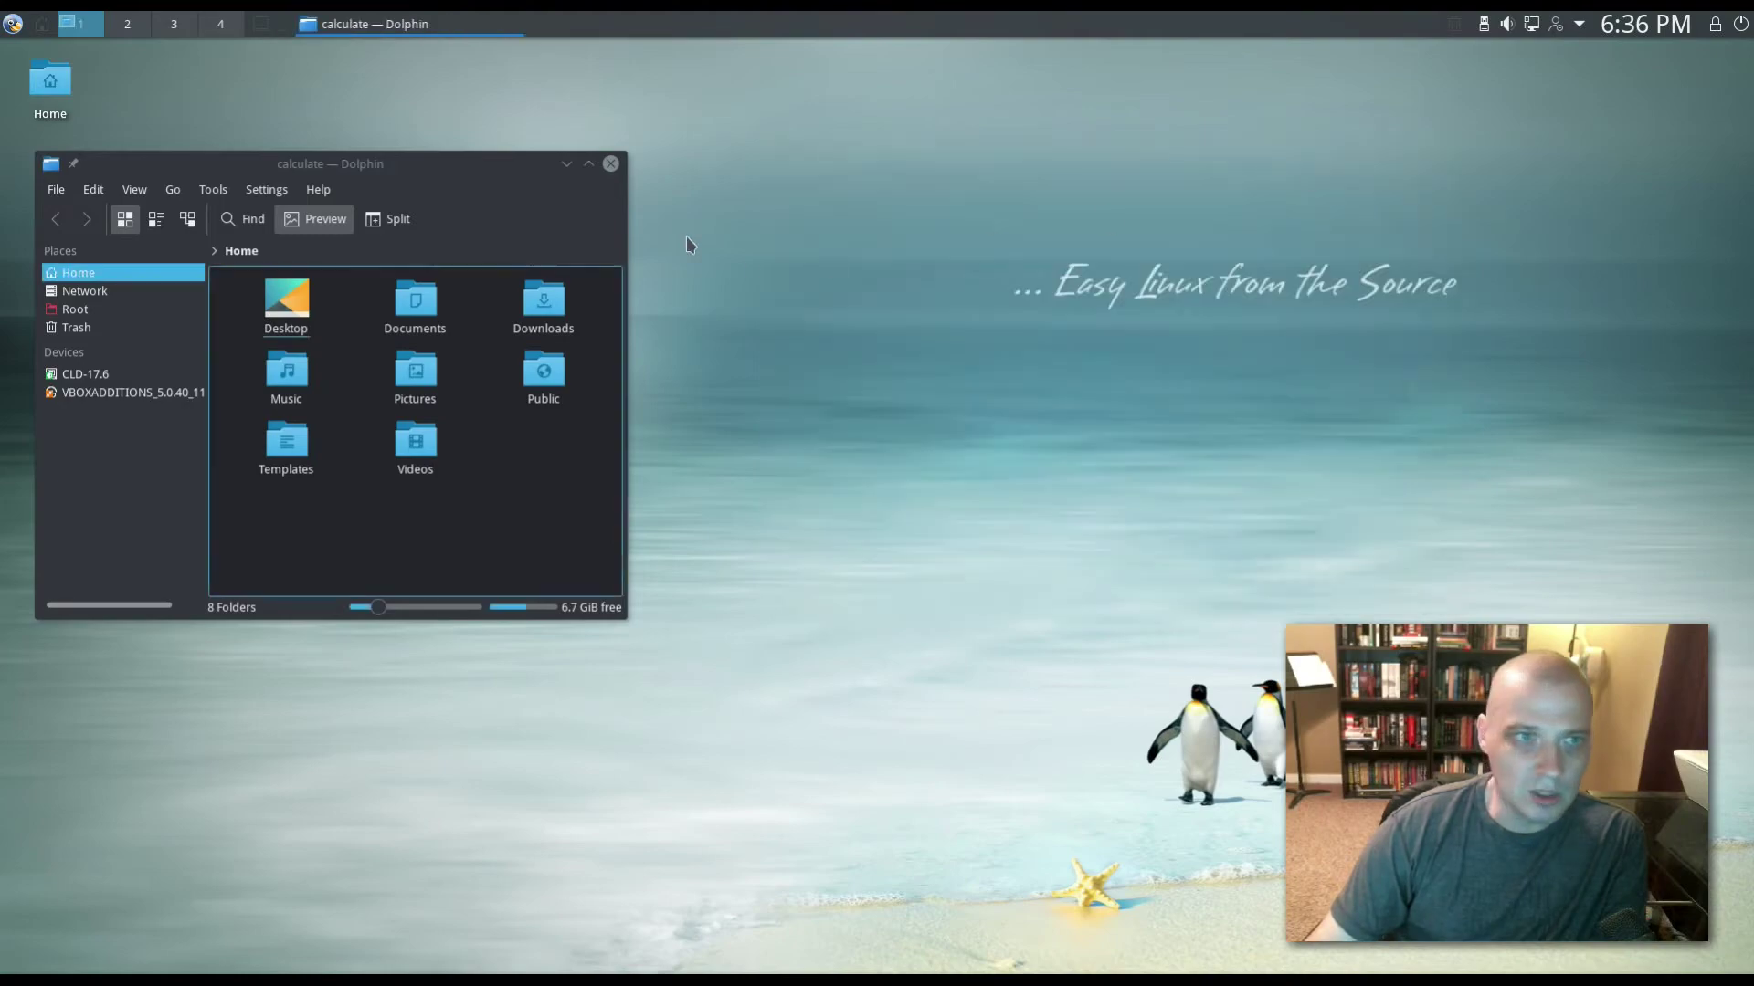
# Step: Close Dolphin, reopen System Settings at centre-left, and go to its Icons page
pyautogui.click(610, 164)
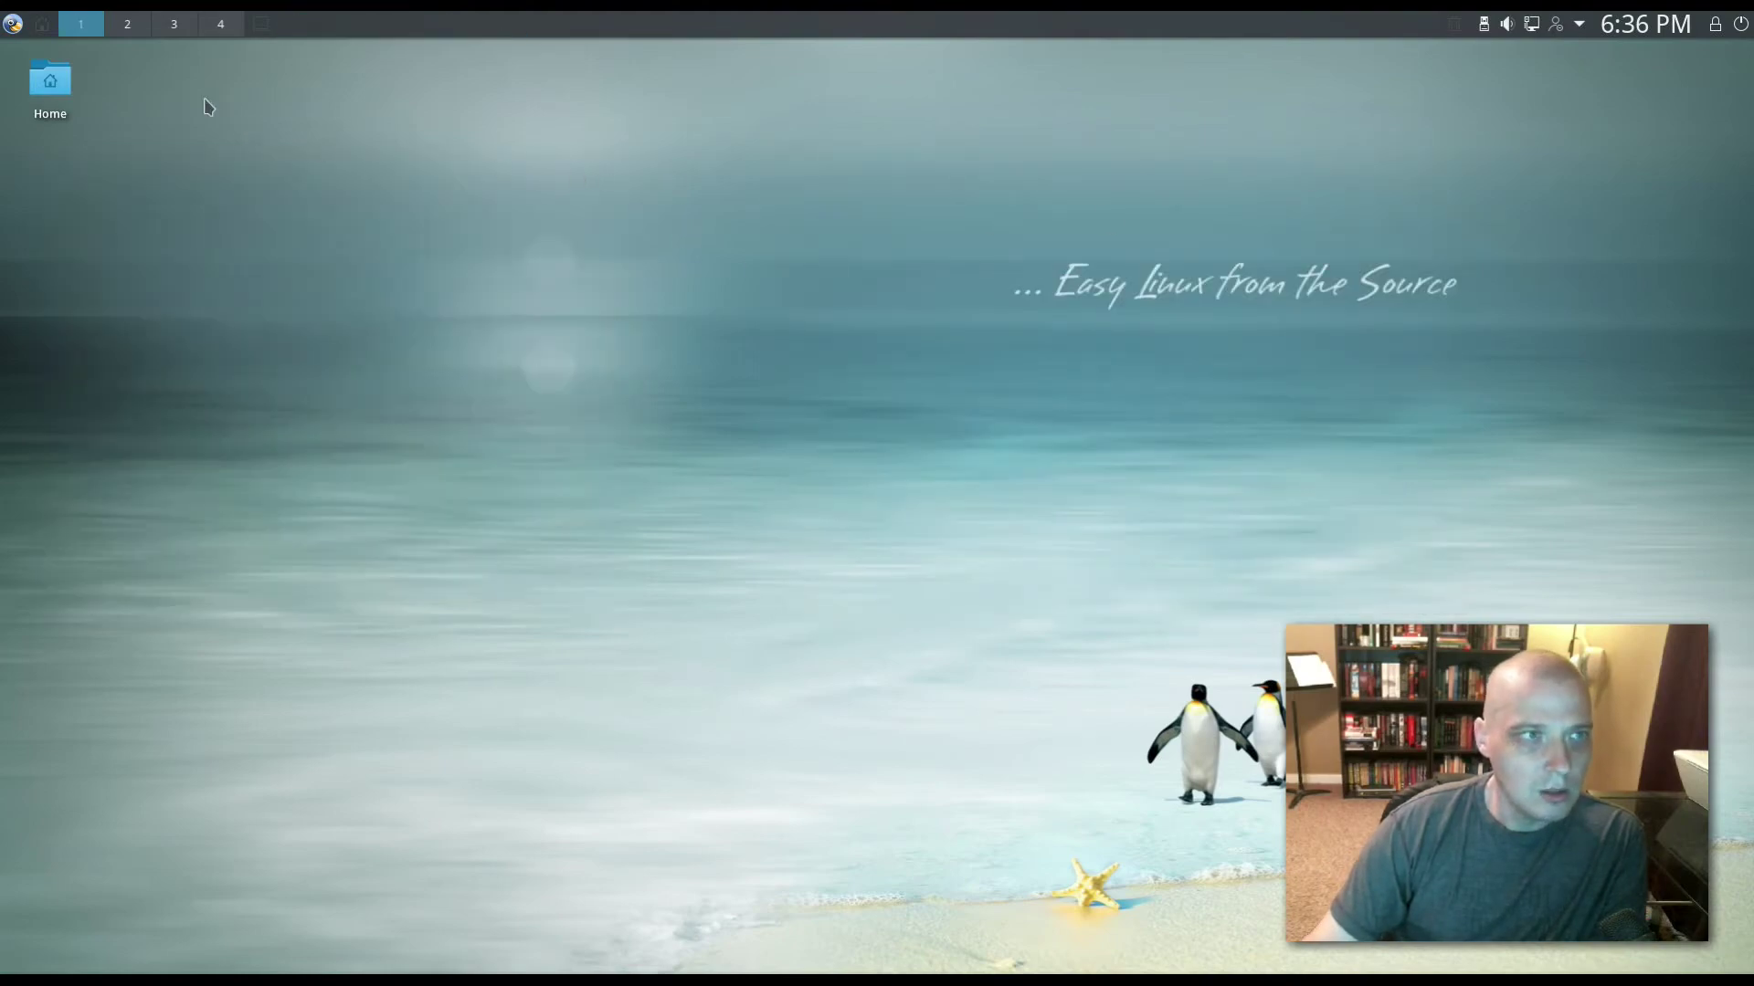
pyautogui.click(12, 24)
pyautogui.moveTo(192, 274)
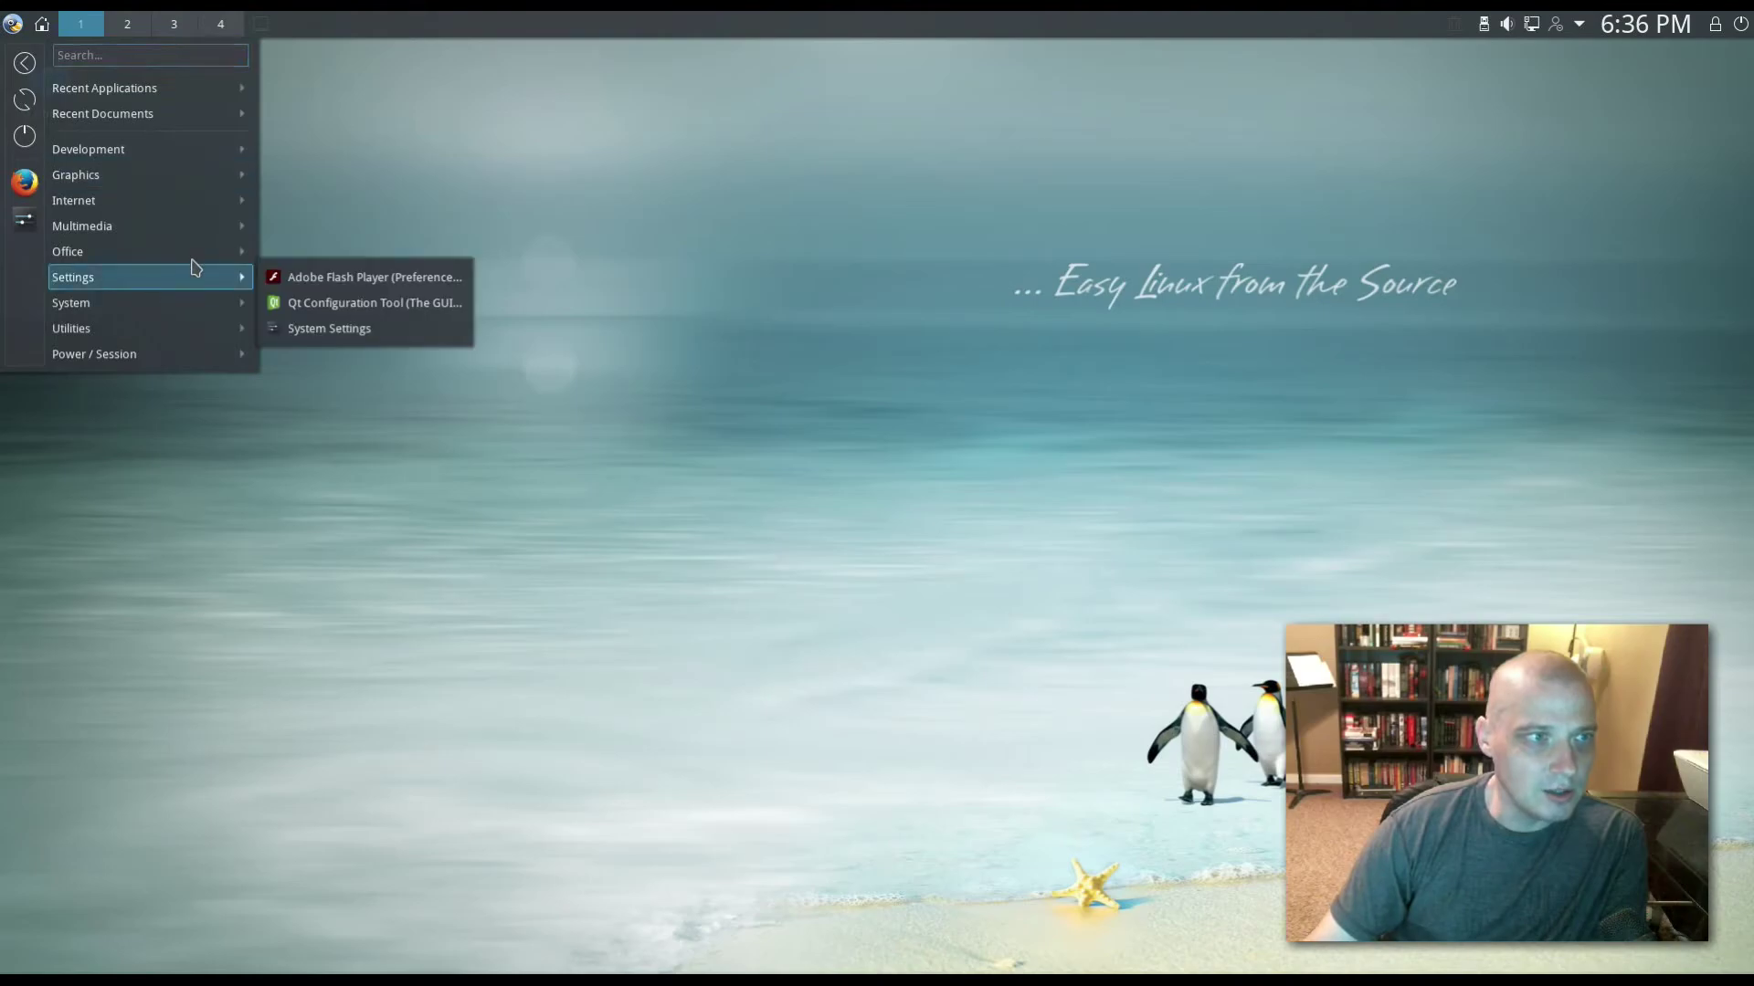
pyautogui.click(369, 331)
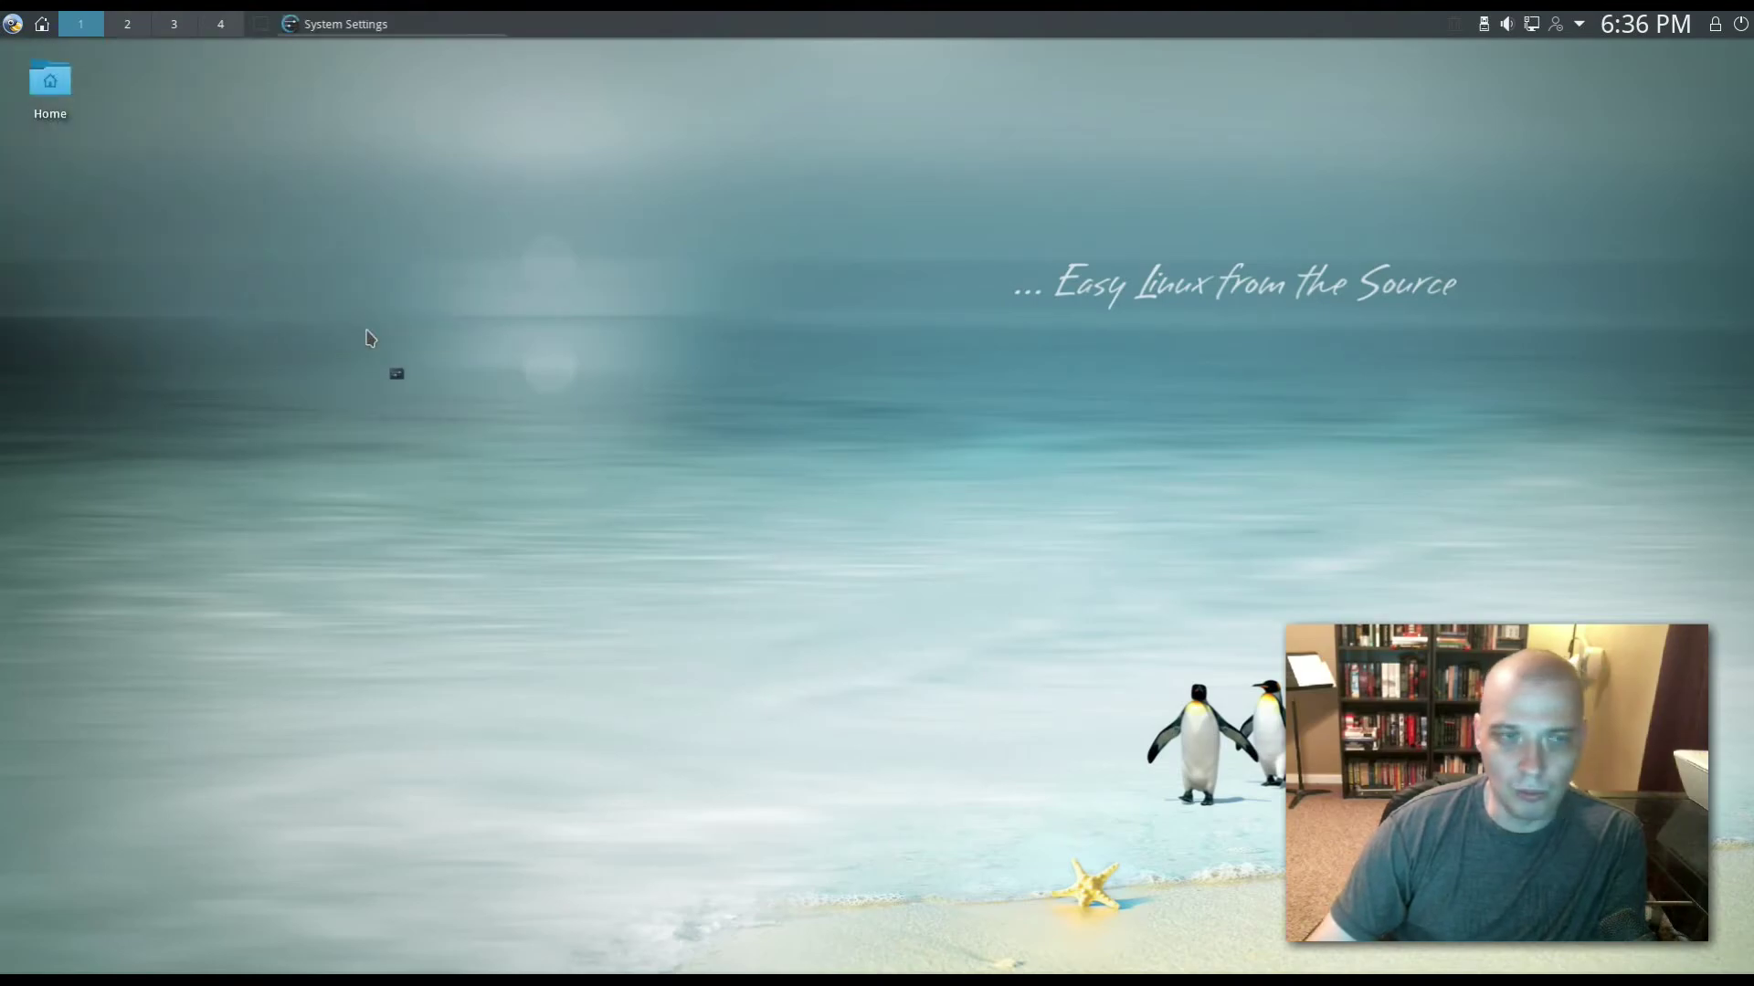
pyautogui.moveTo(529, 61); pyautogui.dragTo(709, 256)
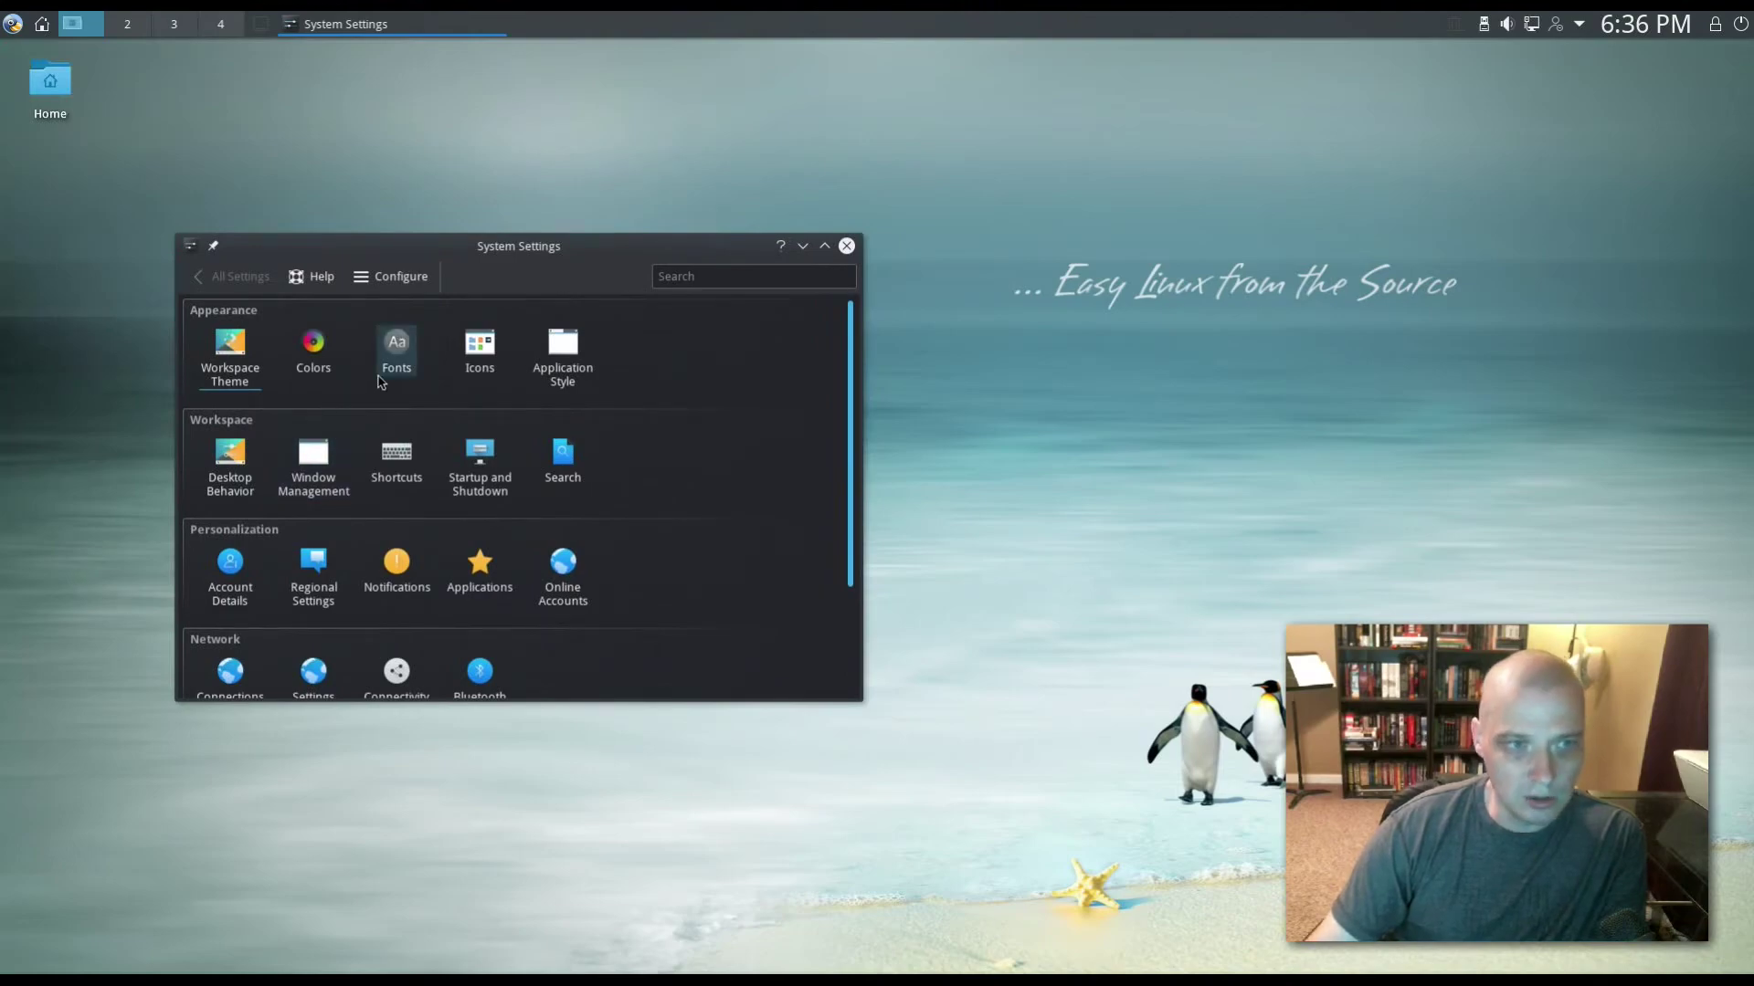
pyautogui.click(482, 358)
pyautogui.click(482, 356)
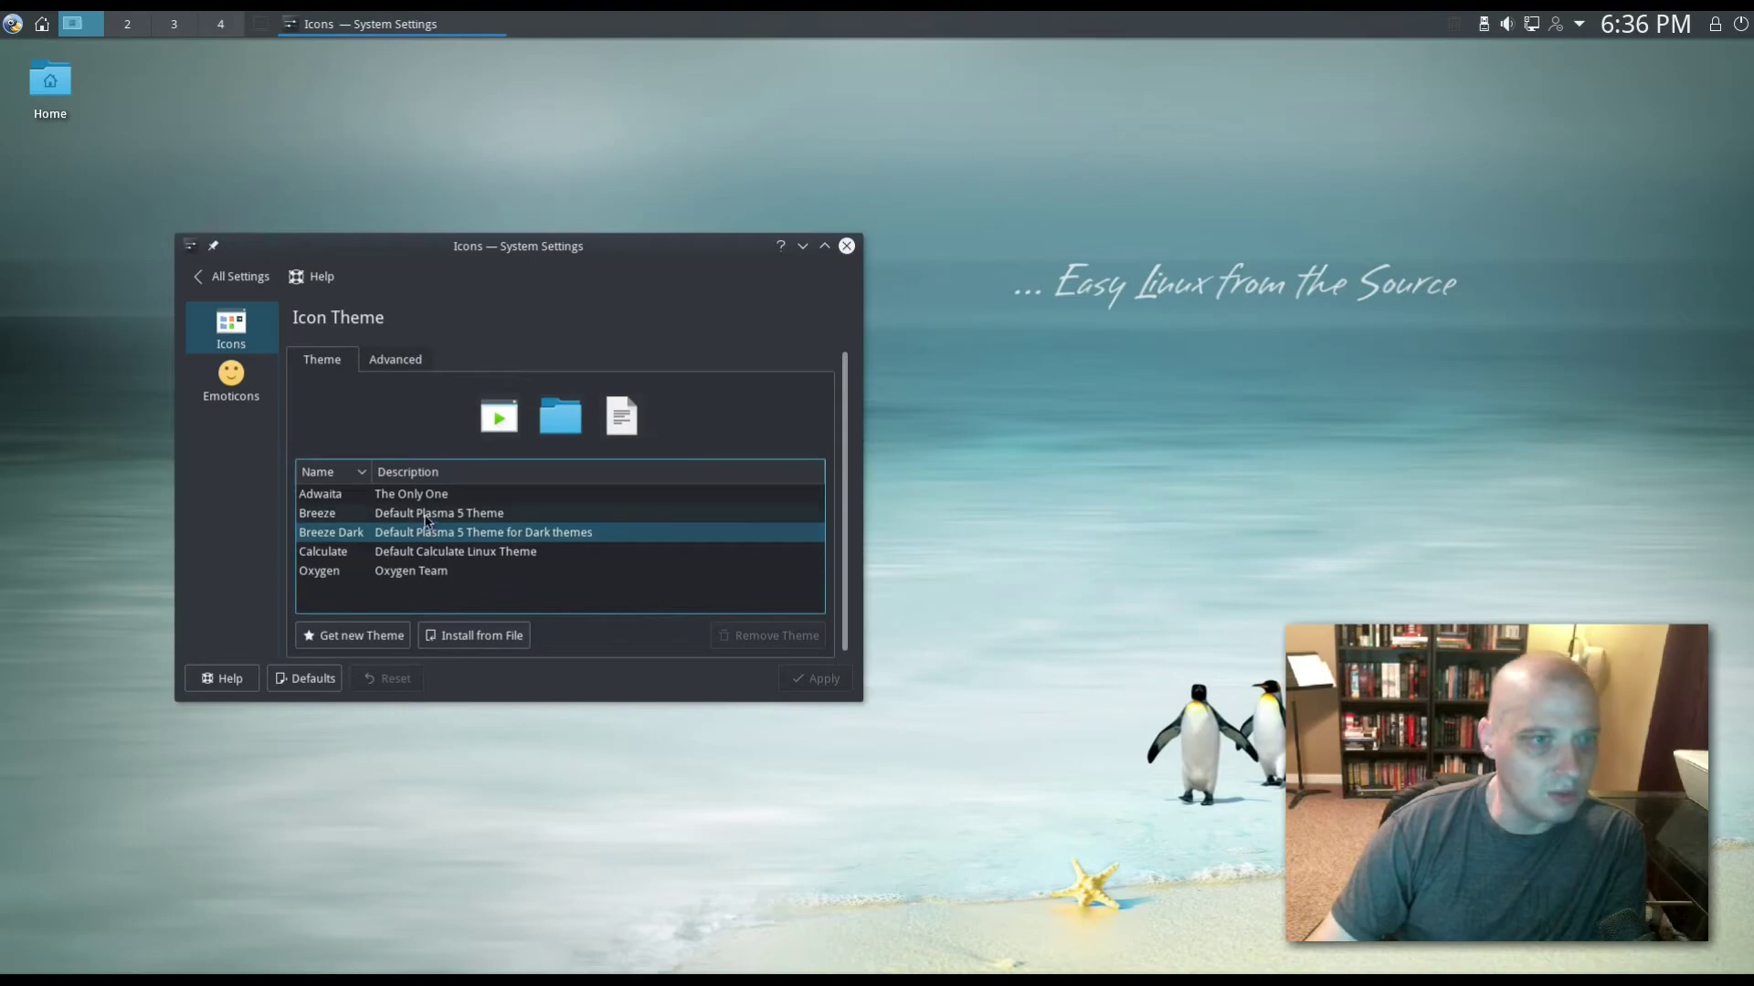
# Step: Preview Adwaita, Breeze, Calculate and Oxygen icons, reselect Breeze Dark, then go to All Settings
pyautogui.click(473, 500)
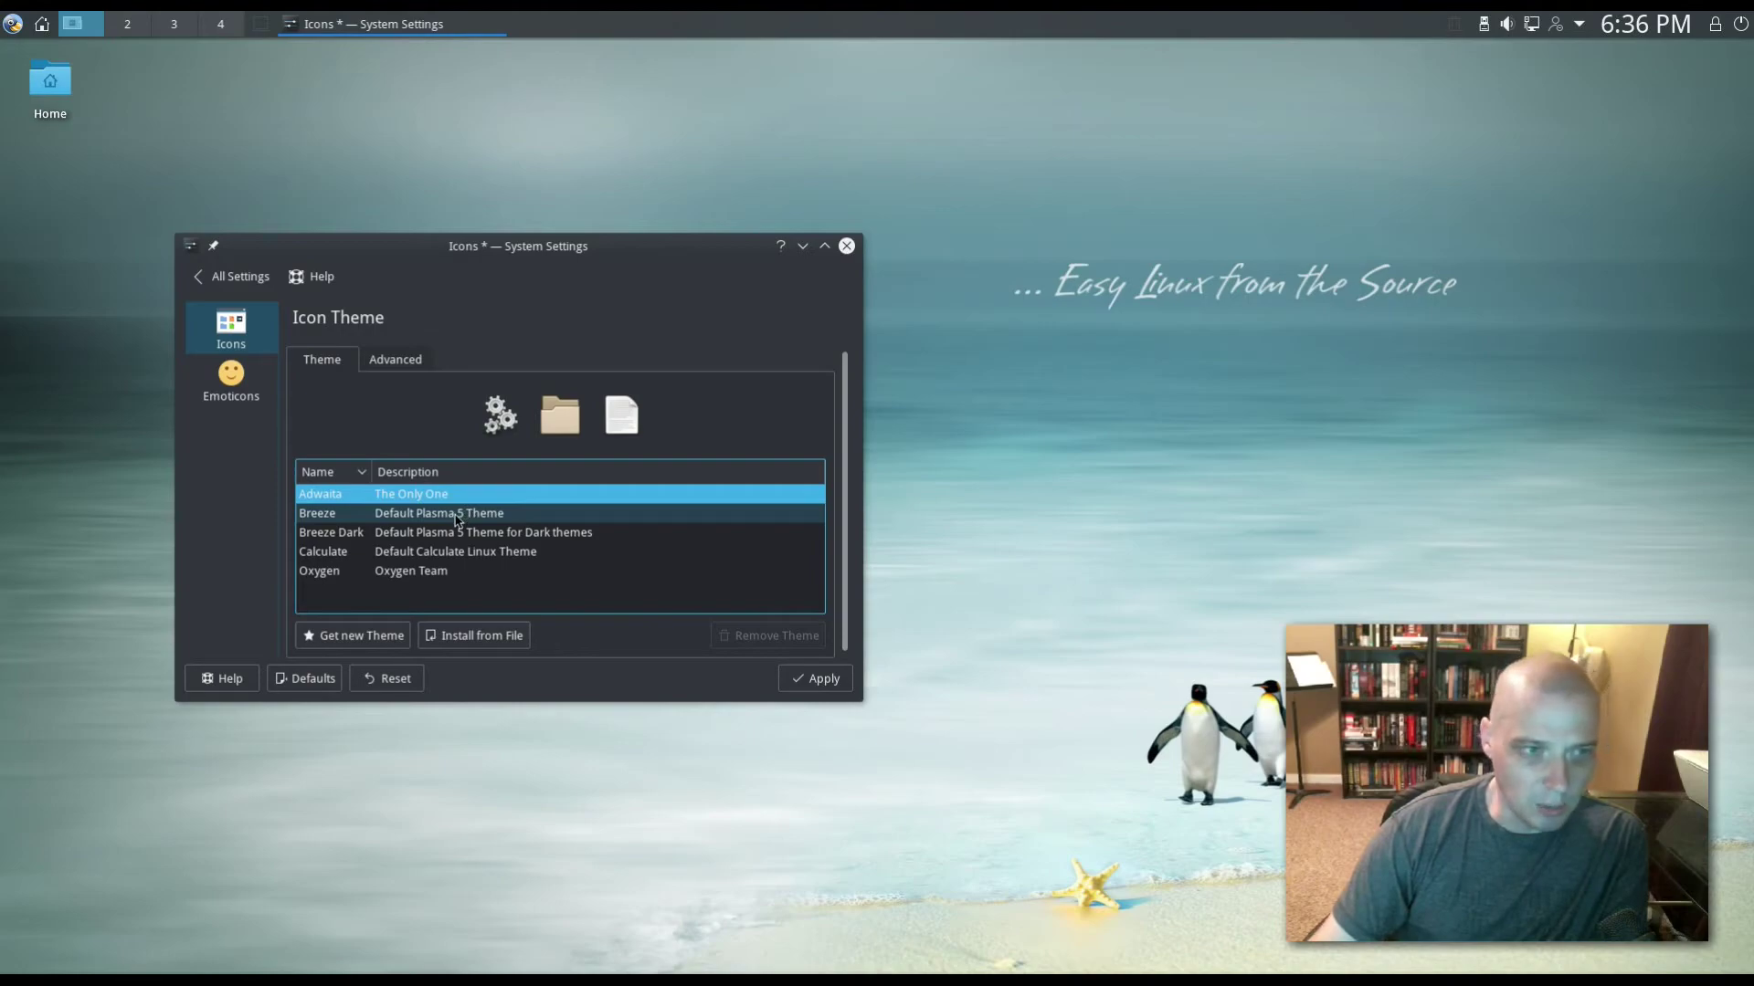
pyautogui.click(459, 516)
pyautogui.click(504, 537)
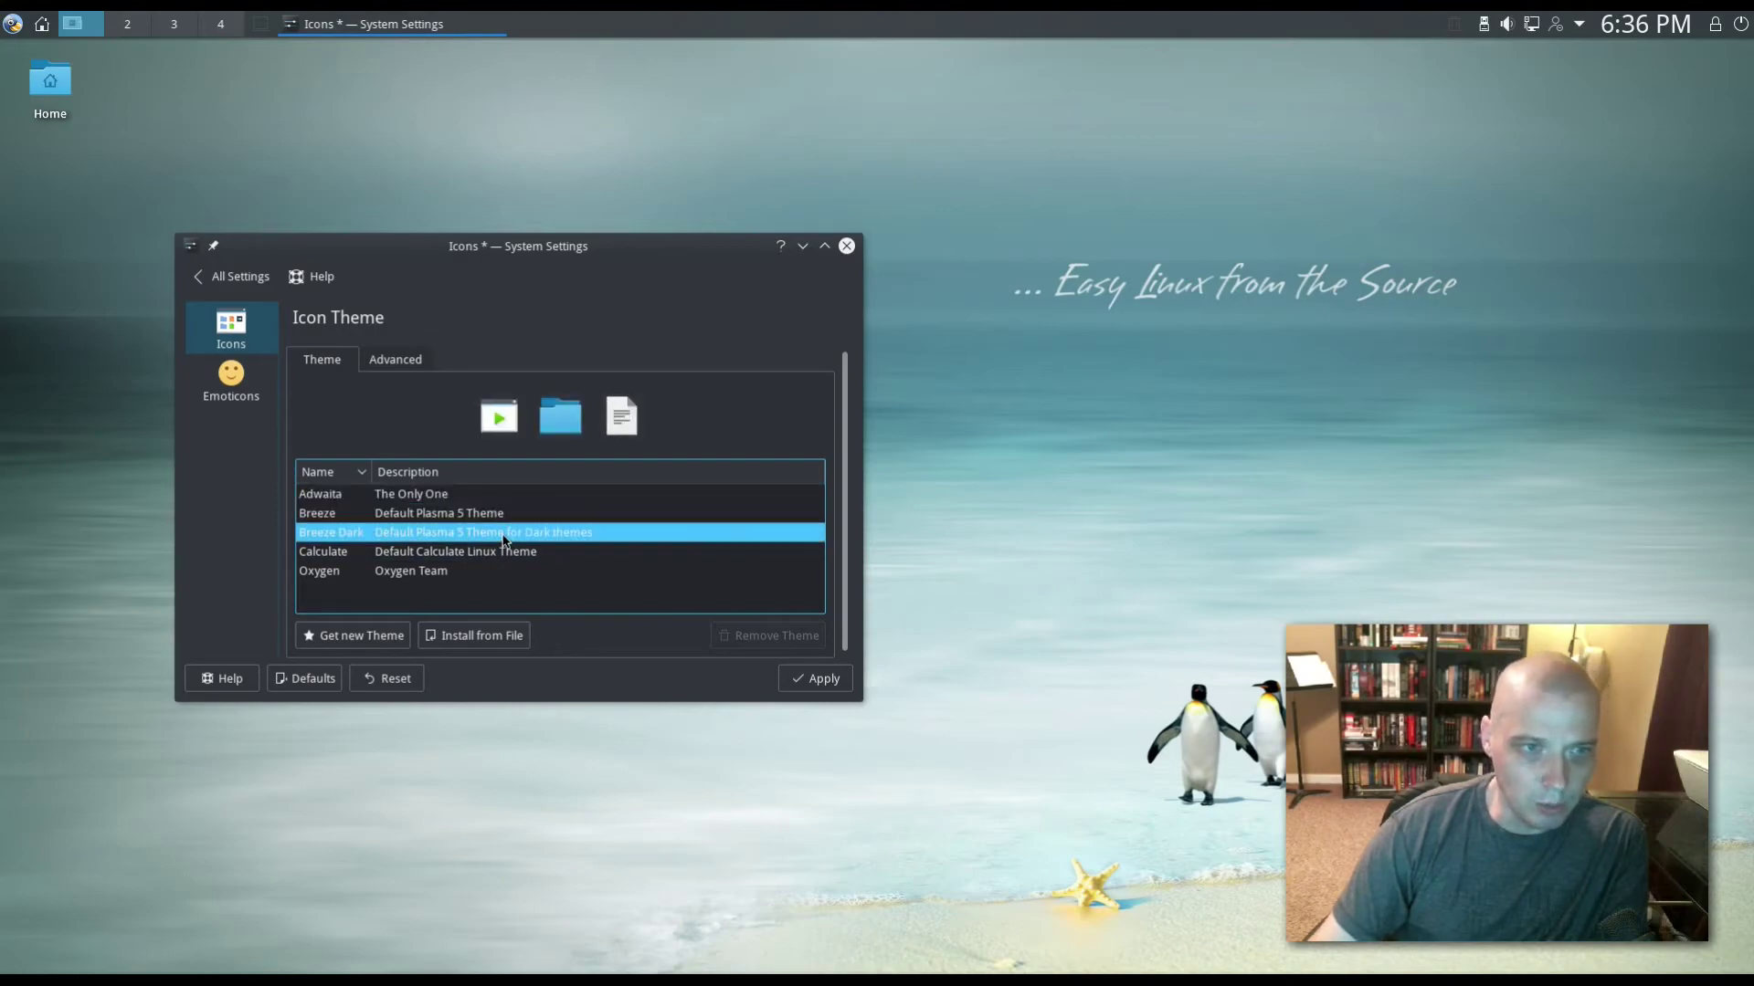
pyautogui.click(440, 552)
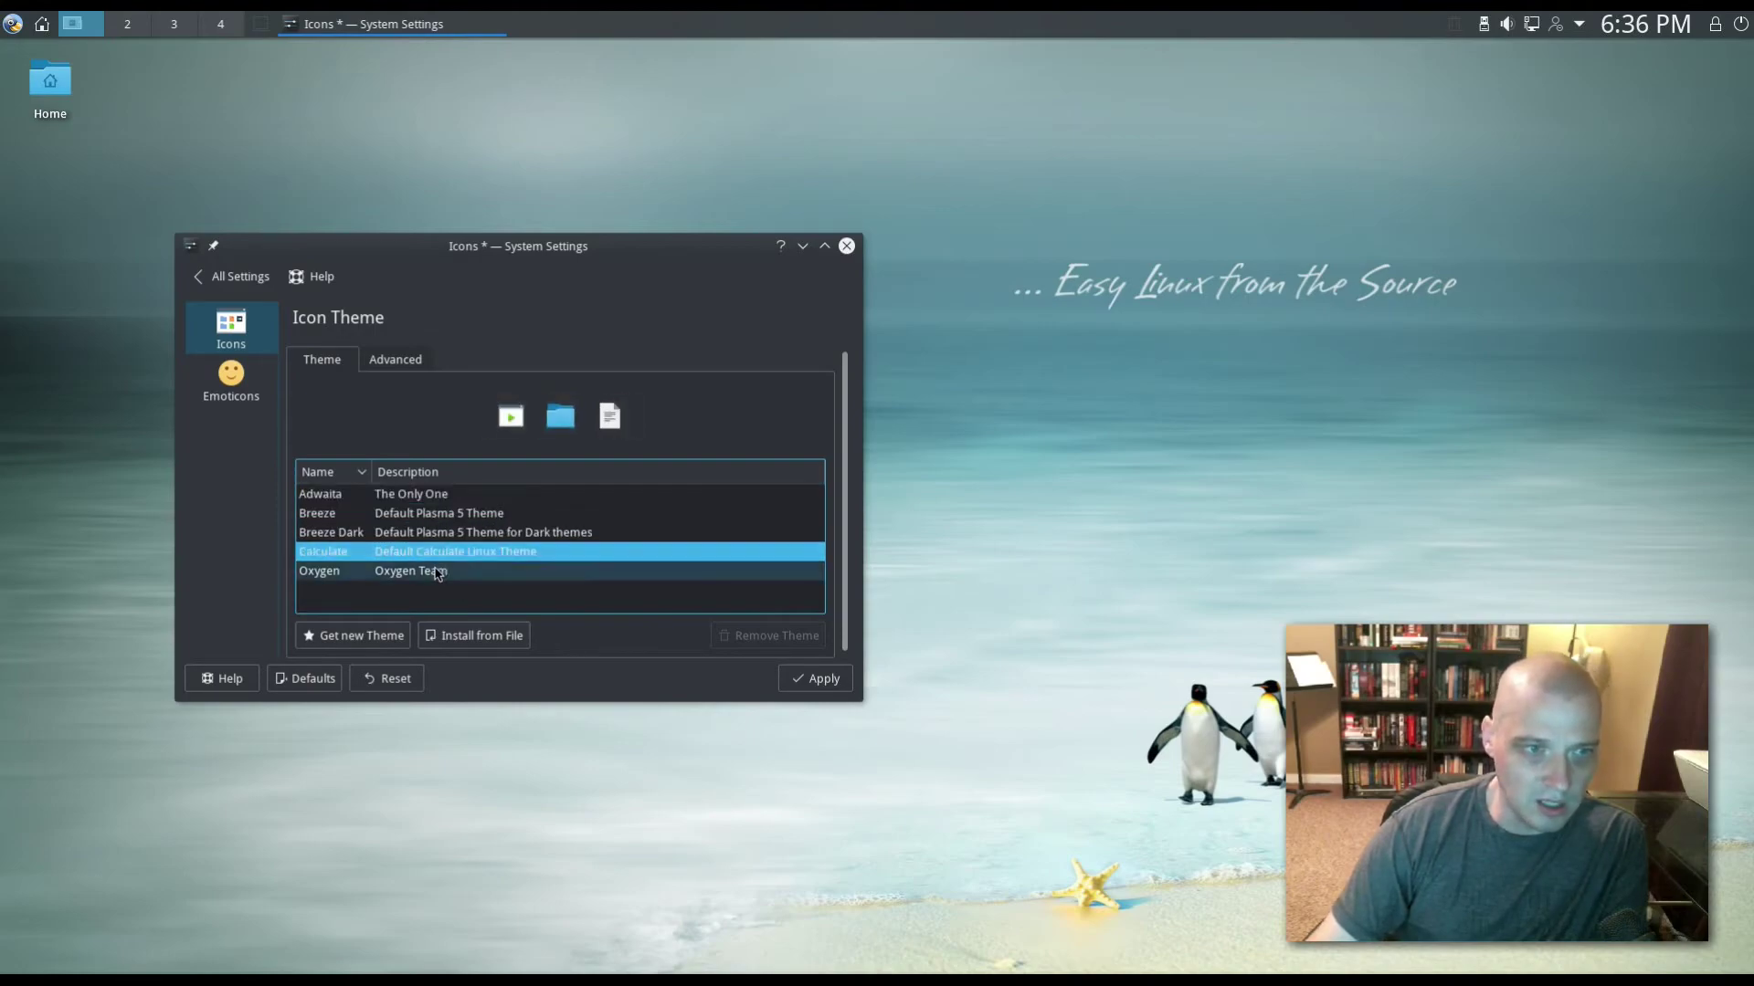
pyautogui.click(430, 573)
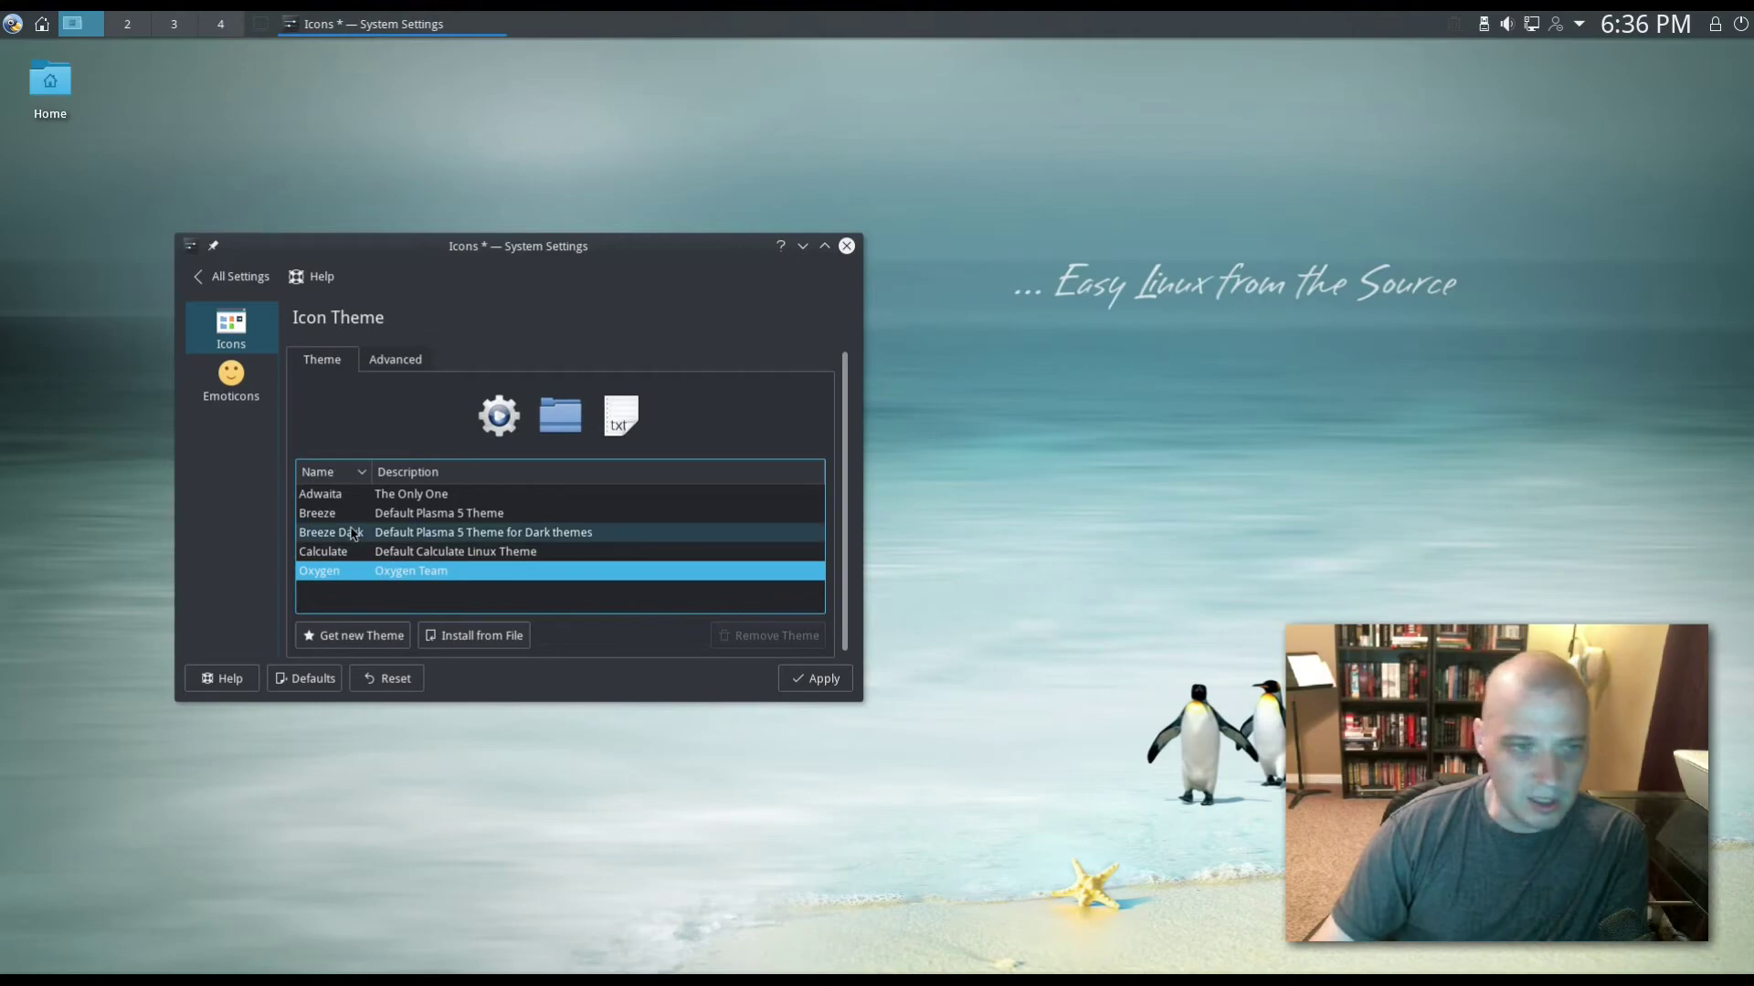
pyautogui.click(401, 537)
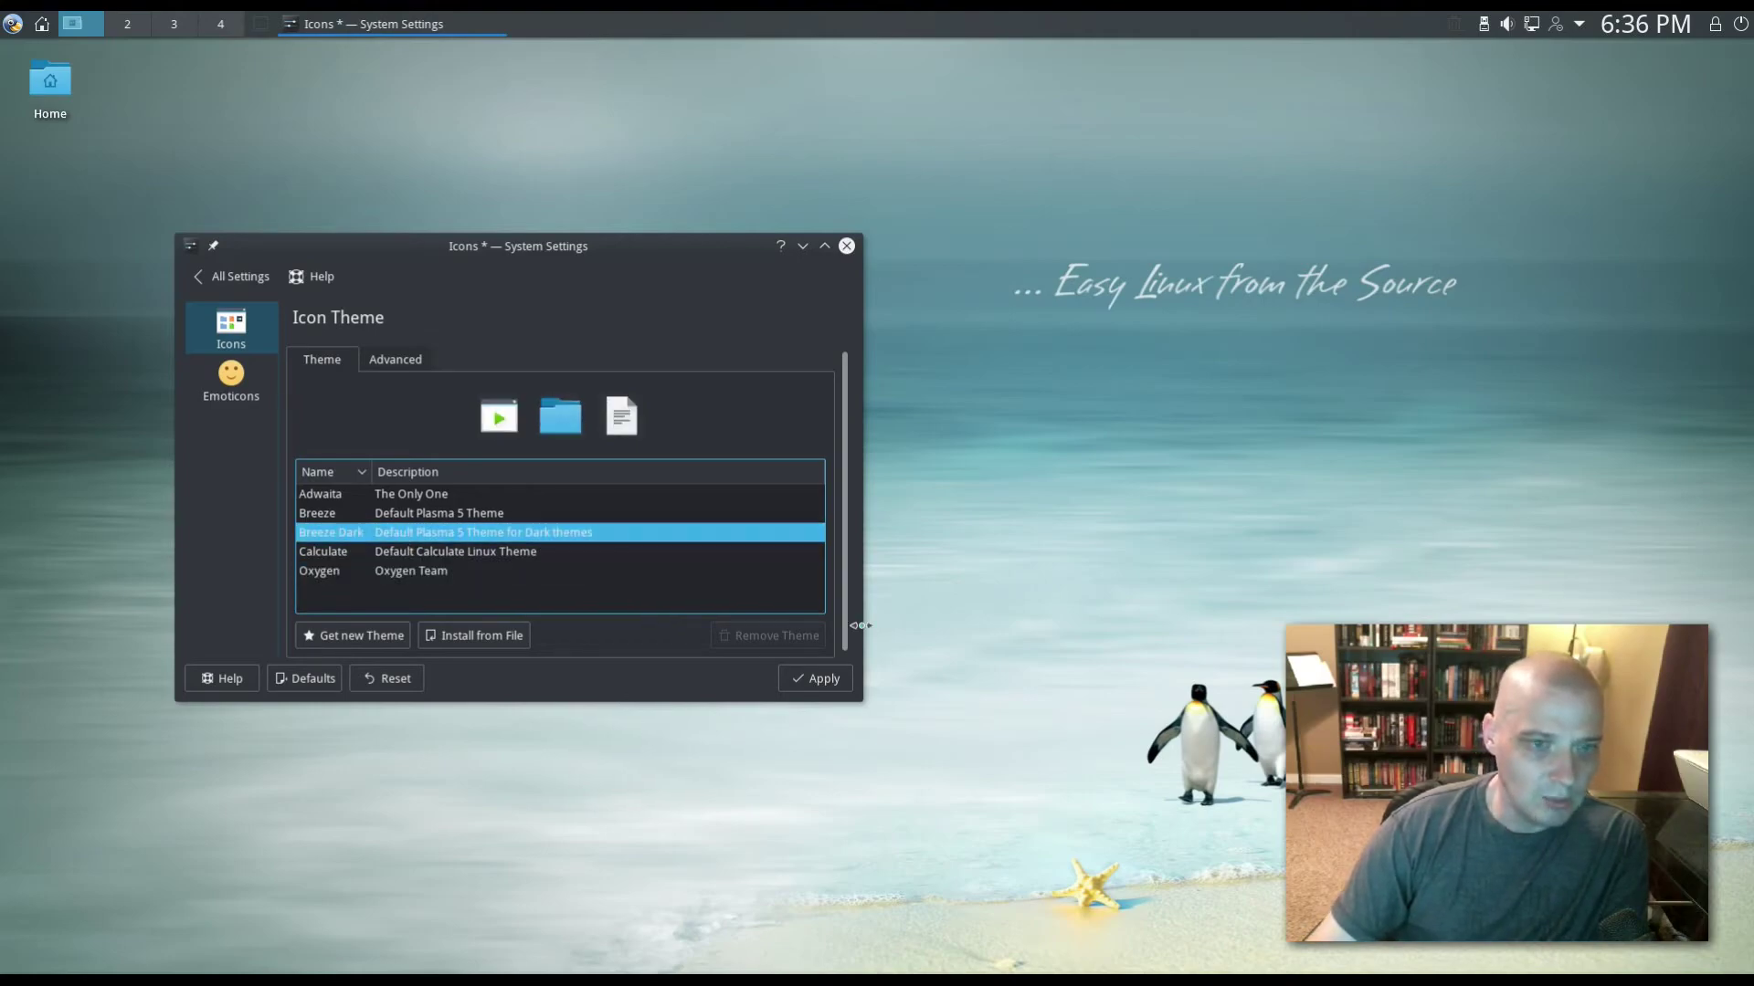
pyautogui.click(239, 279)
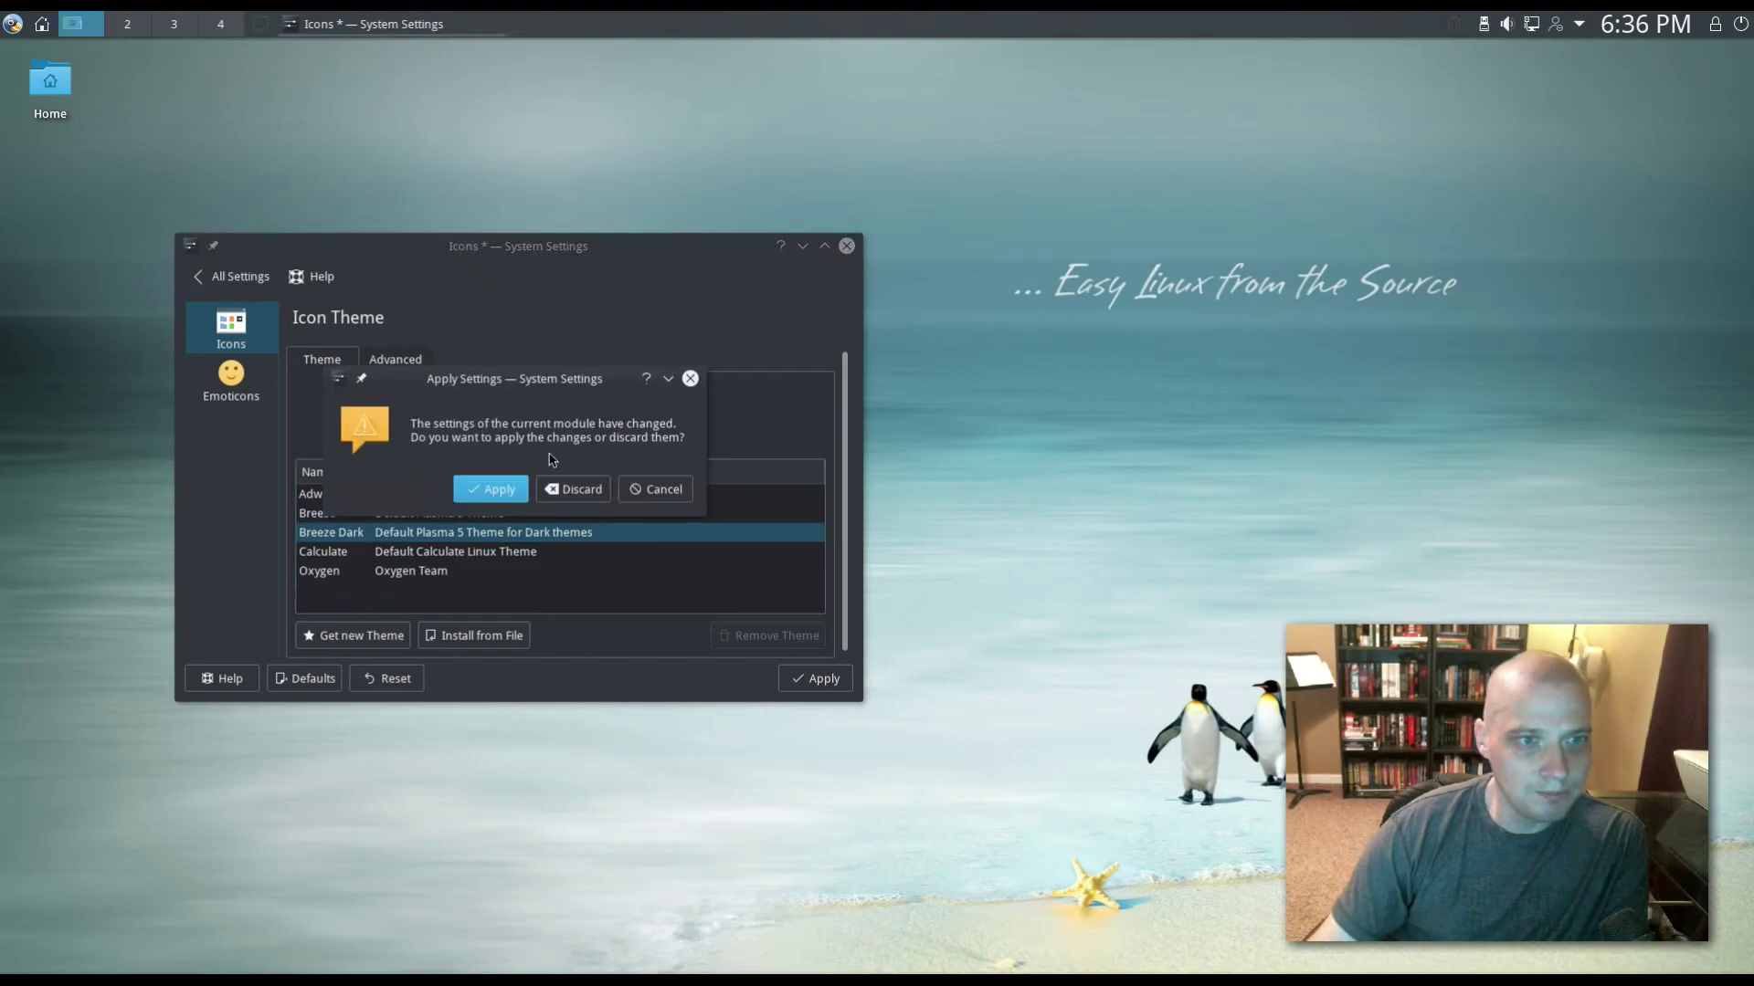
# Step: Discard the pending icon theme changes and look over the System Settings categories
pyautogui.click(546, 493)
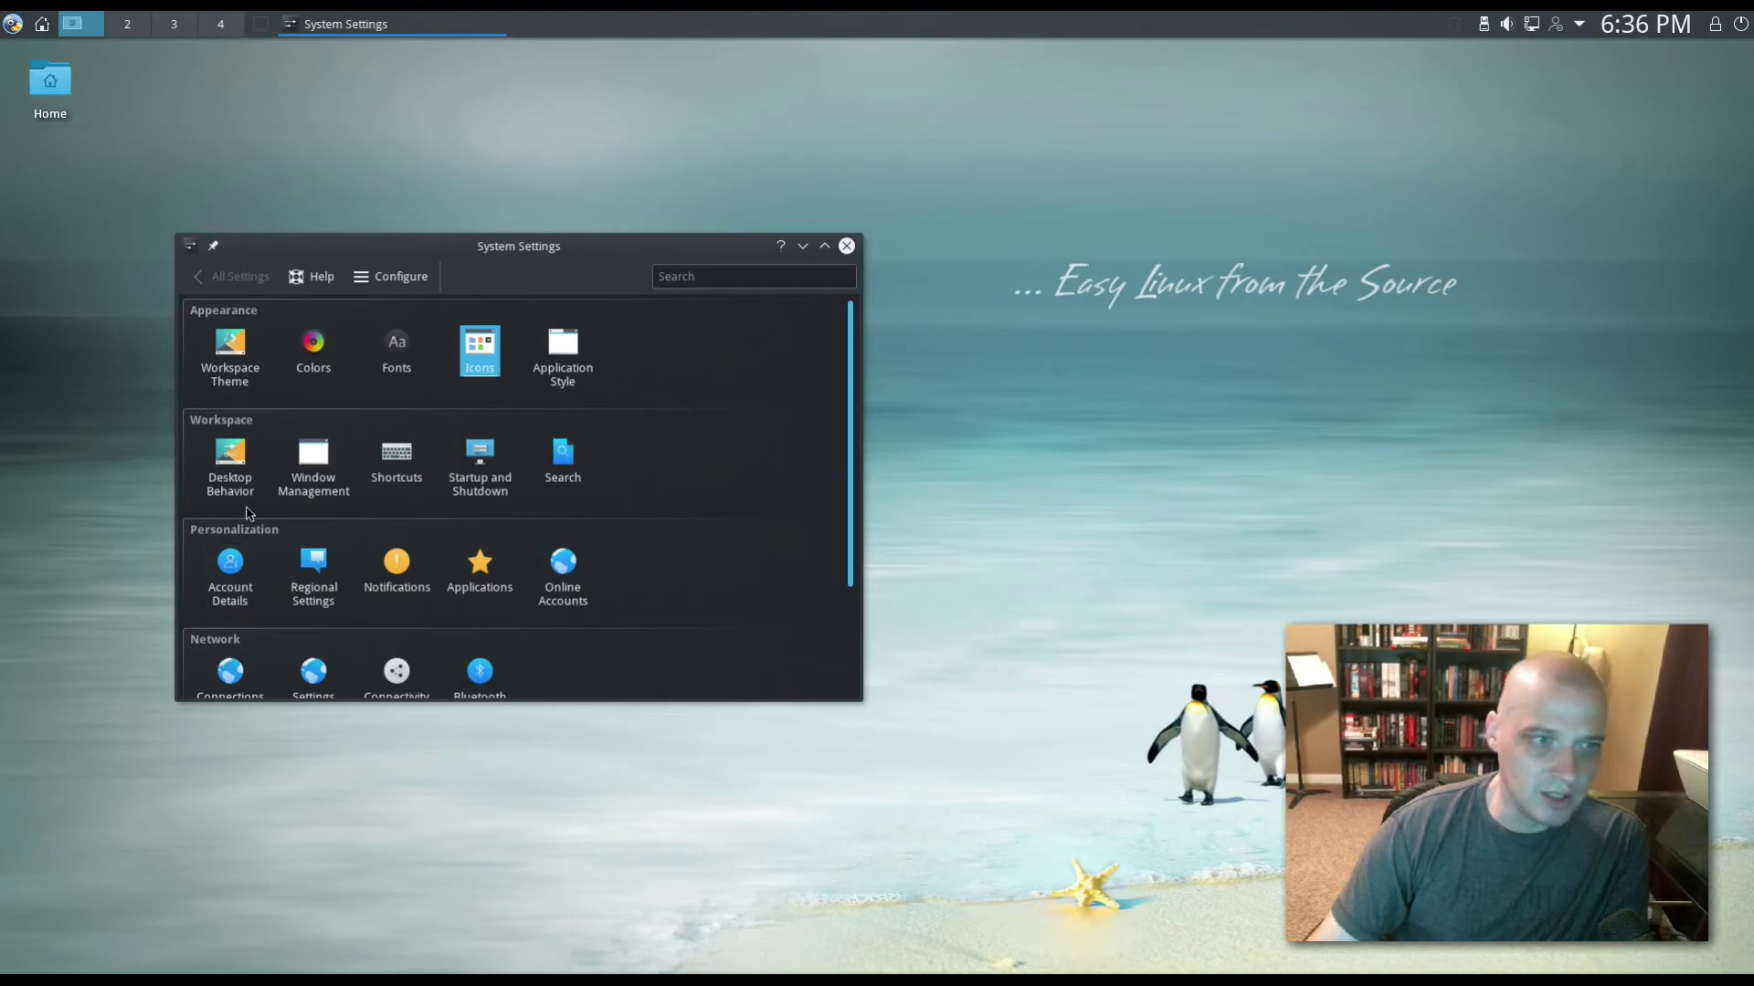
pyautogui.moveTo(343, 496)
pyautogui.moveTo(414, 470)
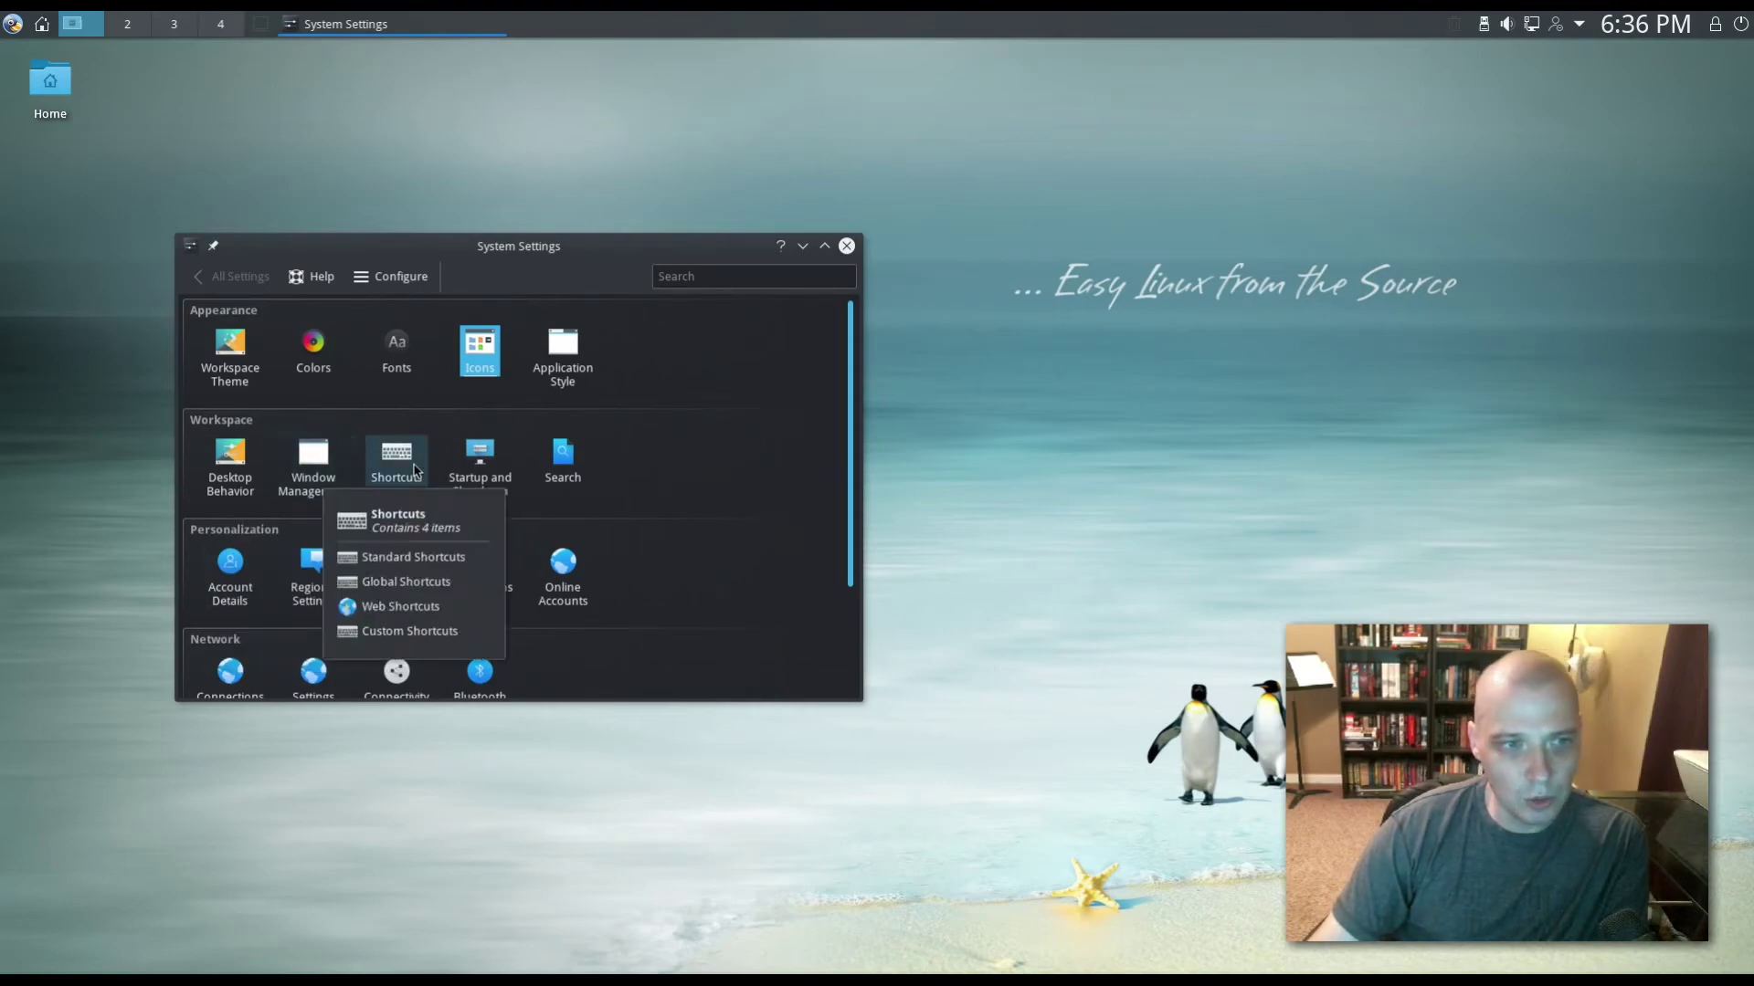
pyautogui.moveTo(482, 472)
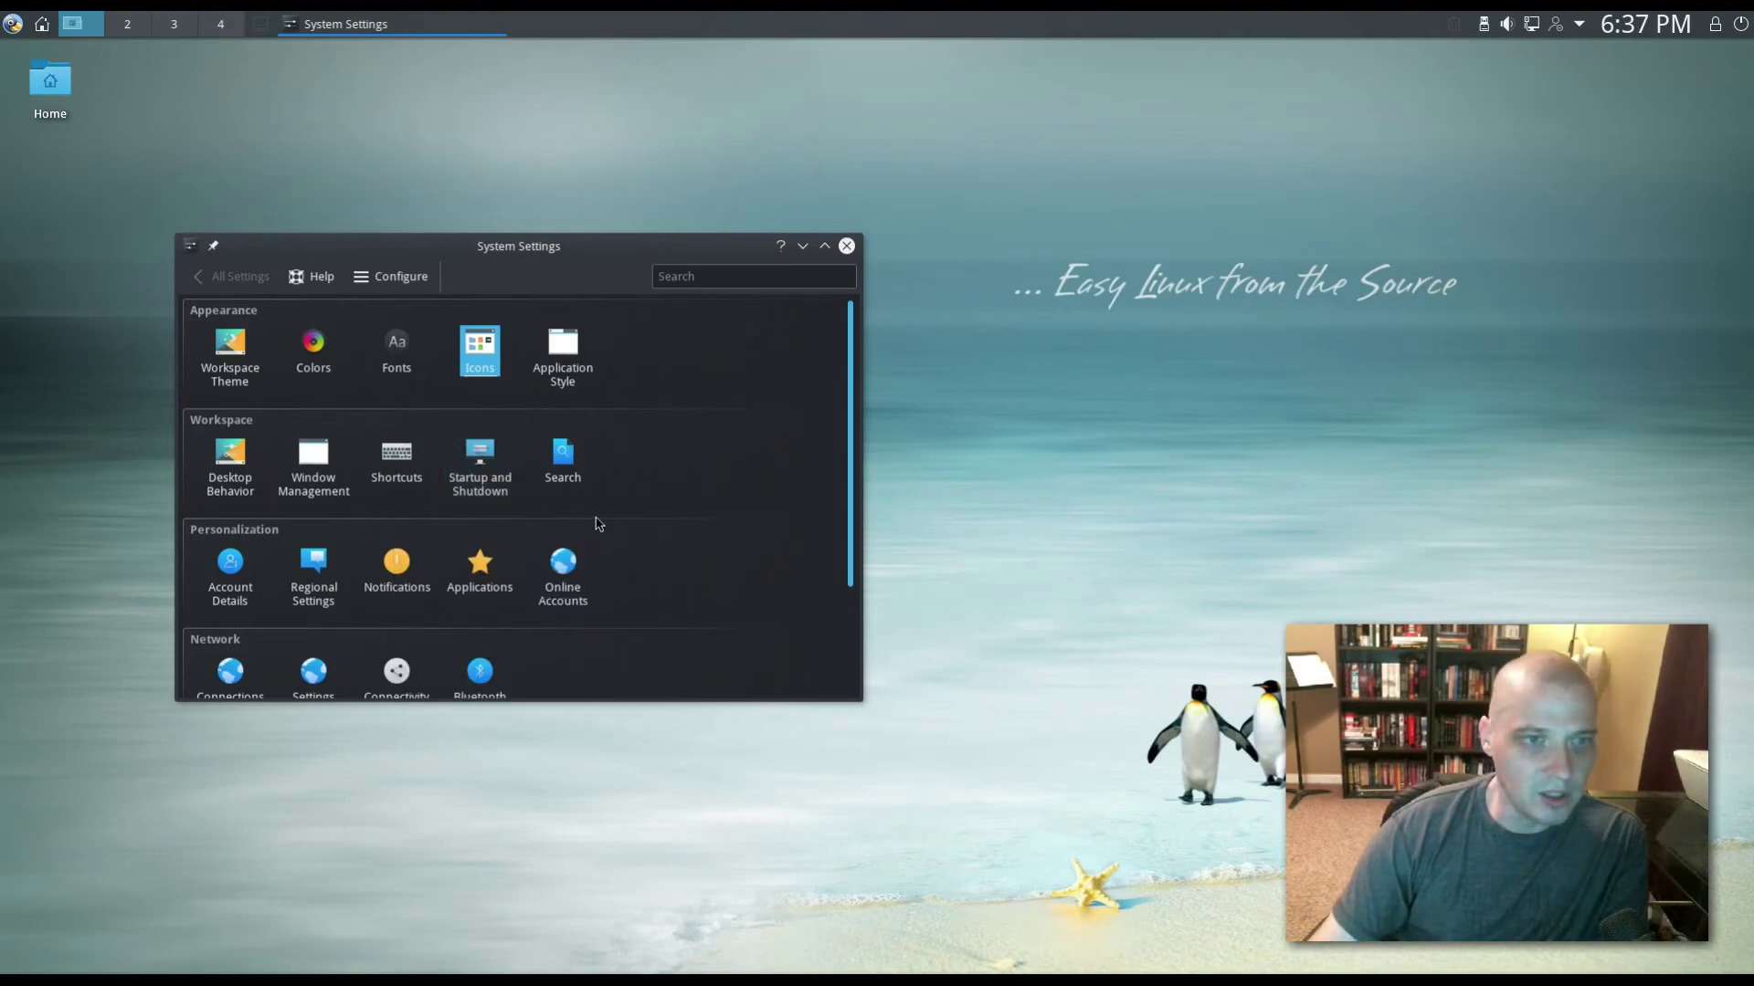
pyautogui.moveTo(577, 484)
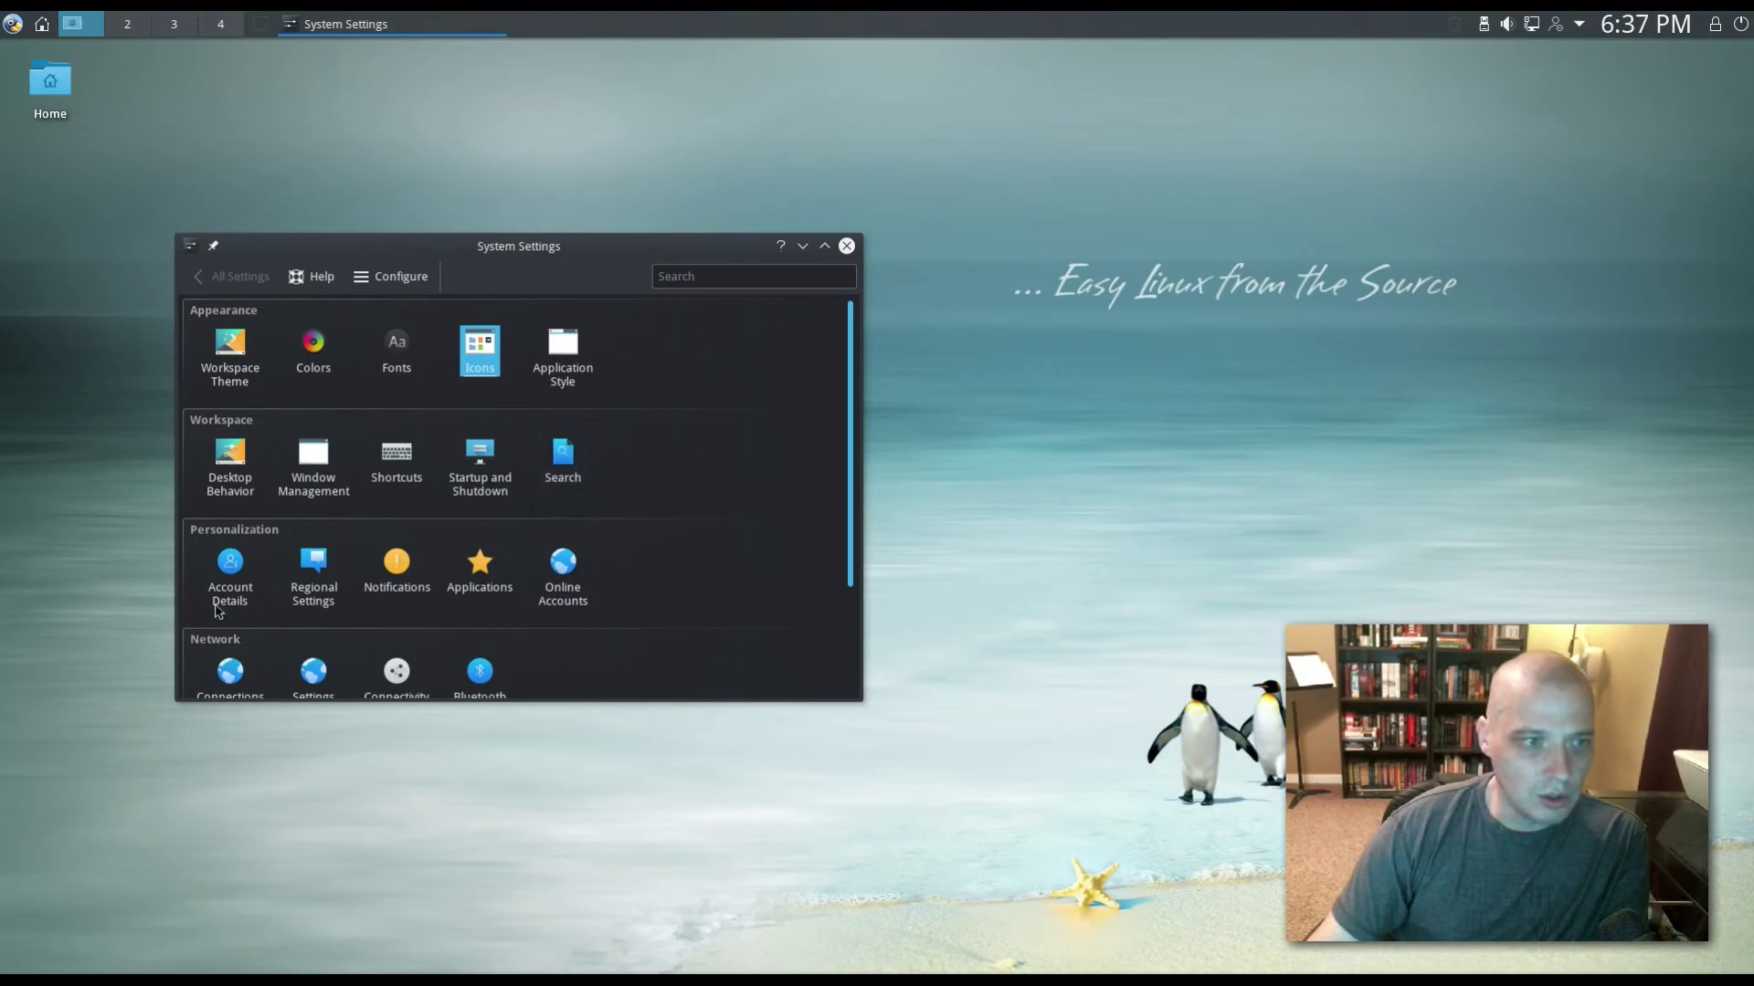
pyautogui.moveTo(218, 610)
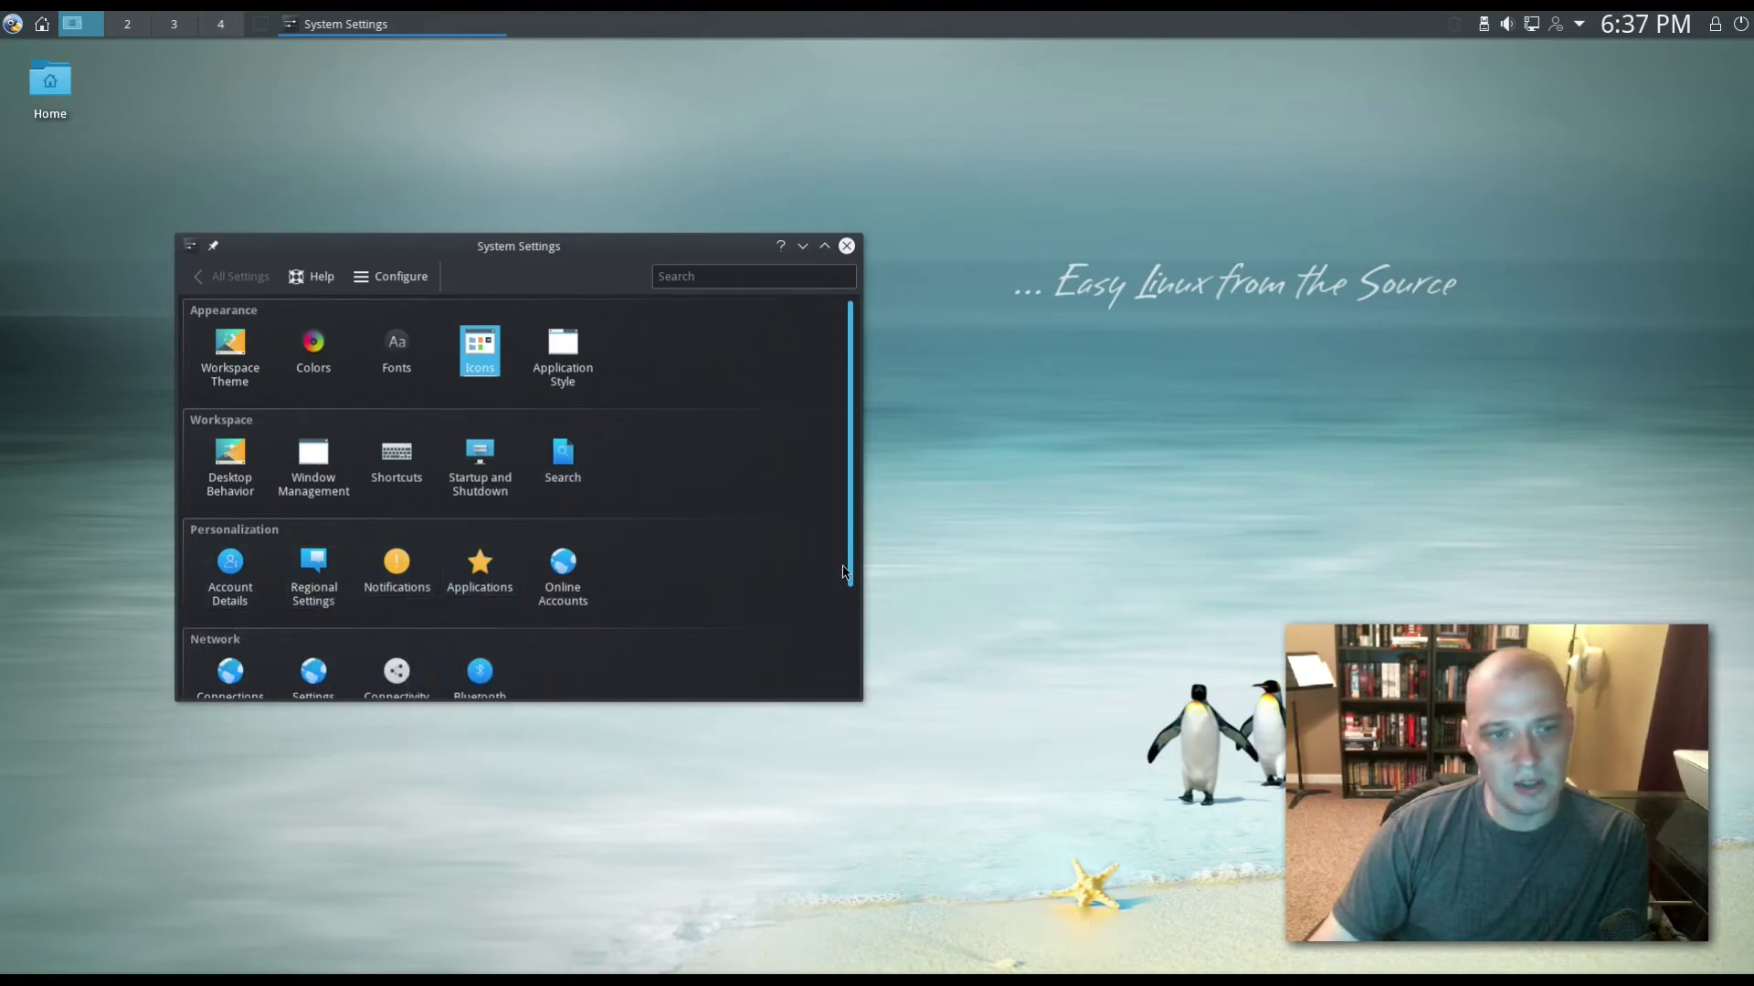
# Step: Scroll down to the Hardware category, then close System Settings
pyautogui.scroll(-3, 794, 549)
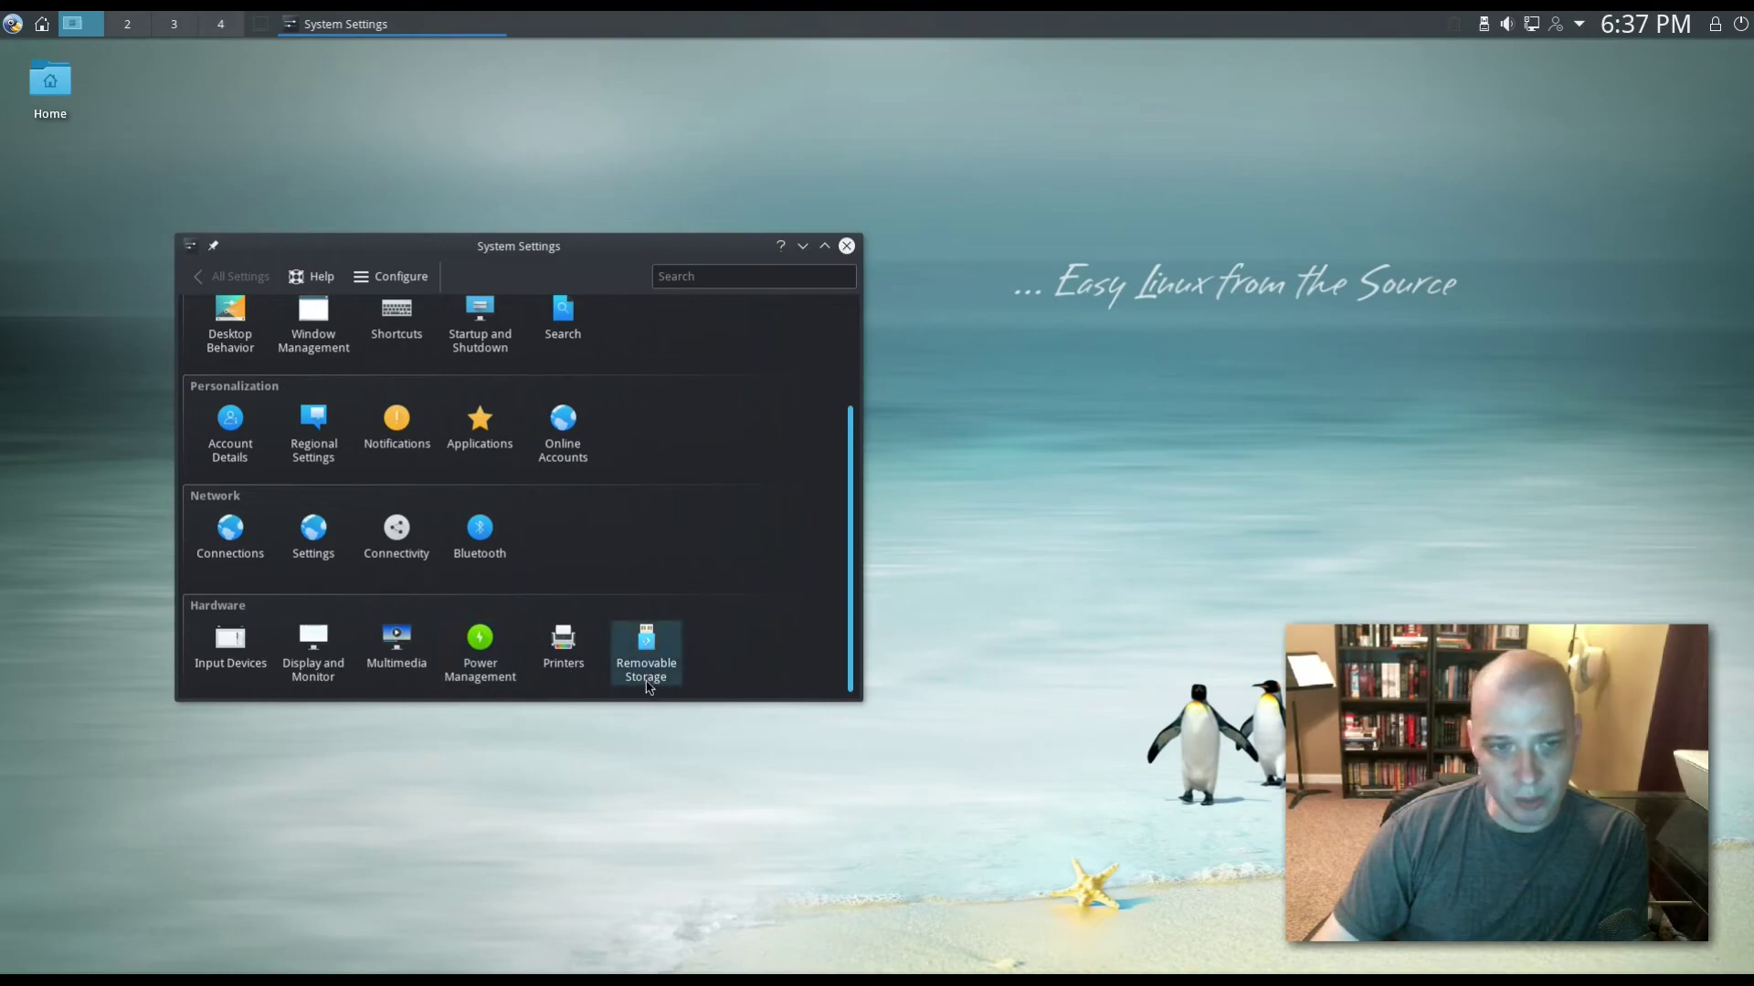
pyautogui.moveTo(647, 687)
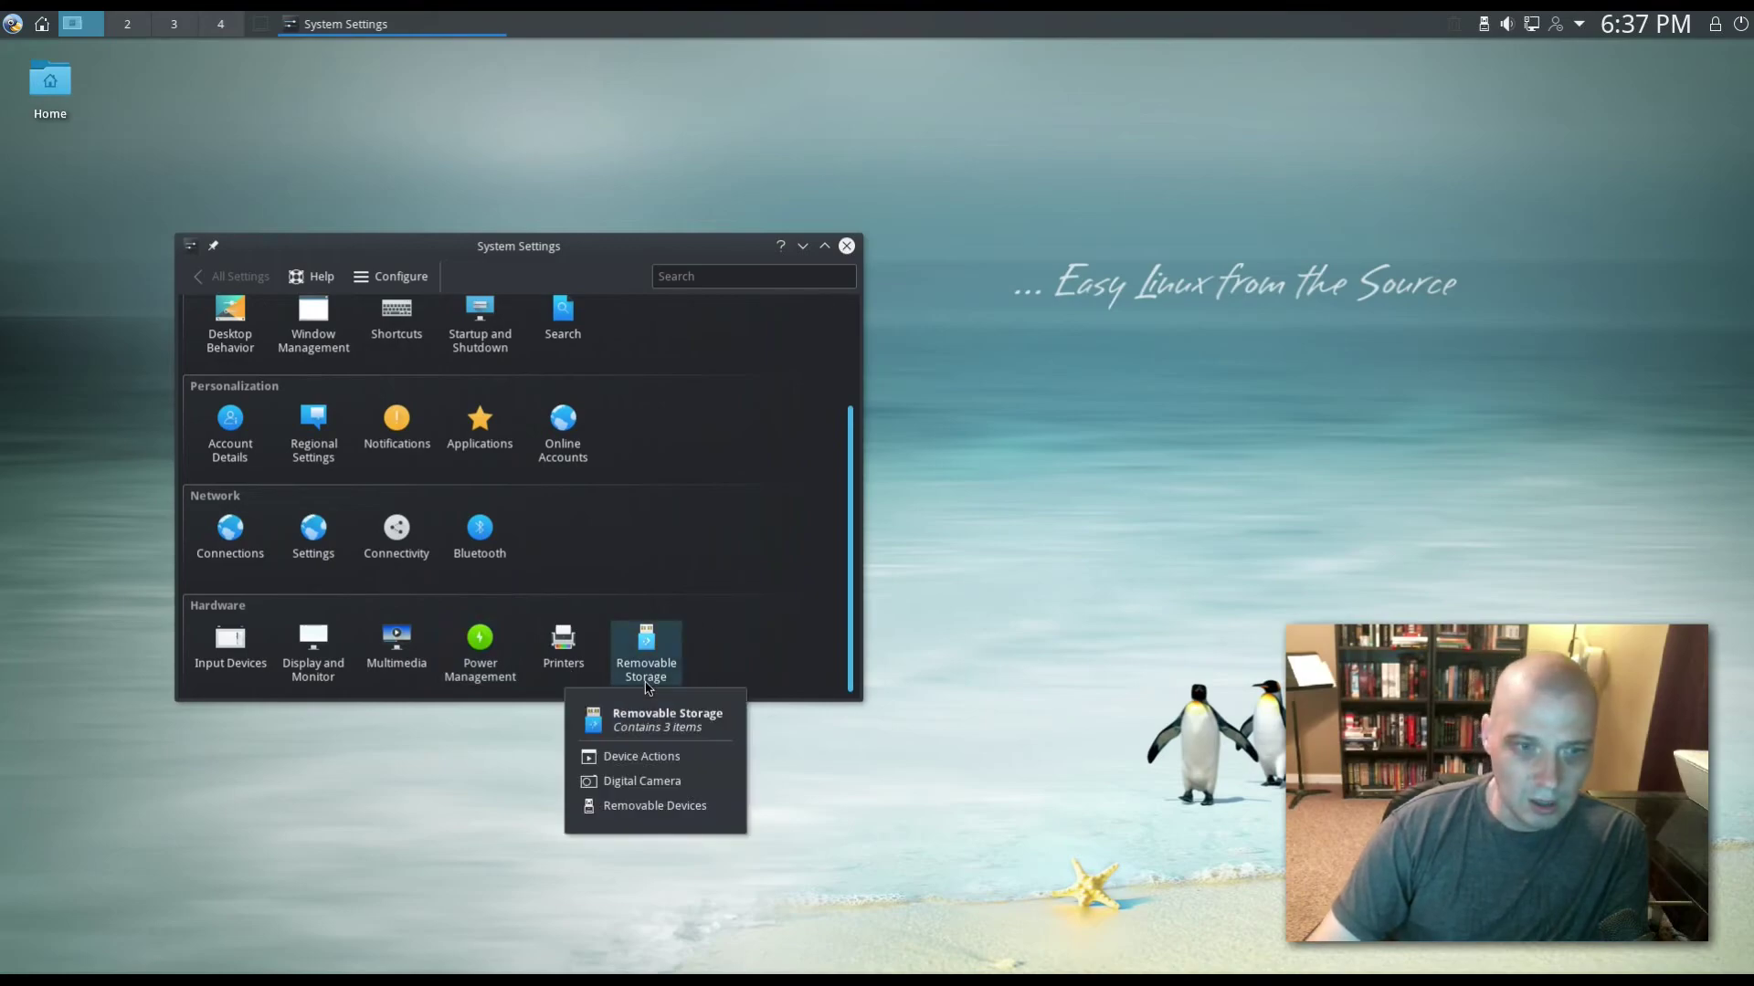
pyautogui.click(846, 246)
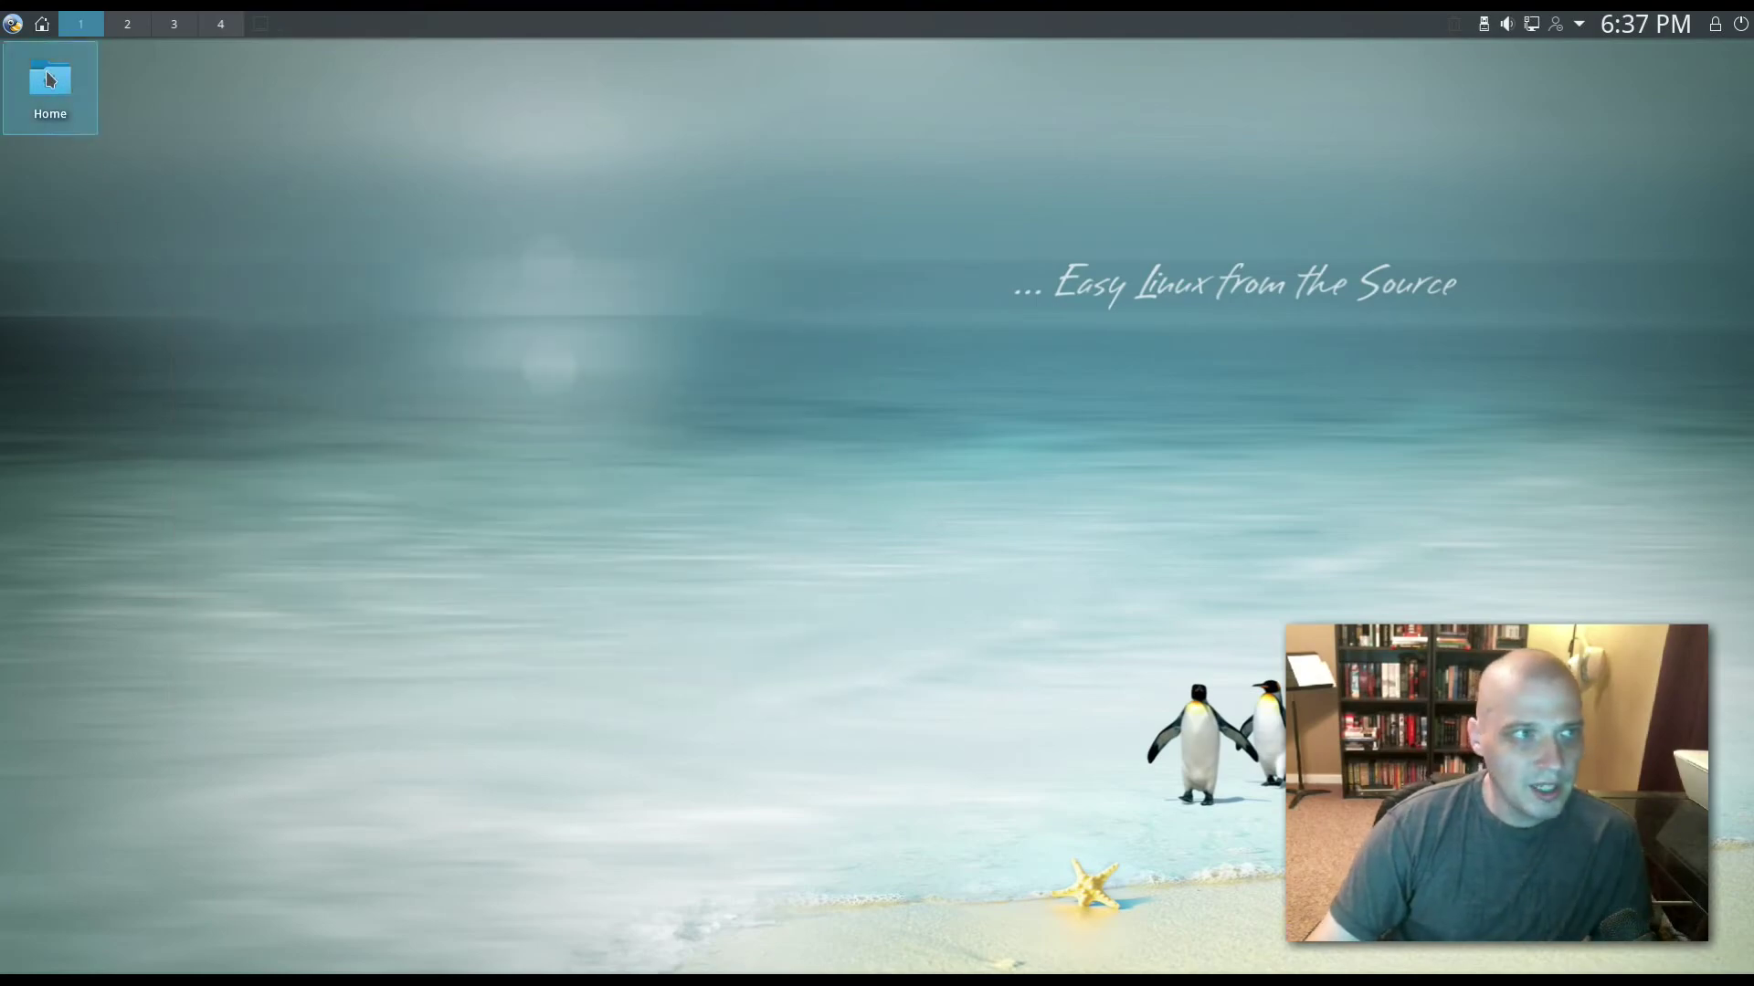
# Step: Search the application launcher for 'upd' and launch Calculate Linux Update
pyautogui.click(13, 23)
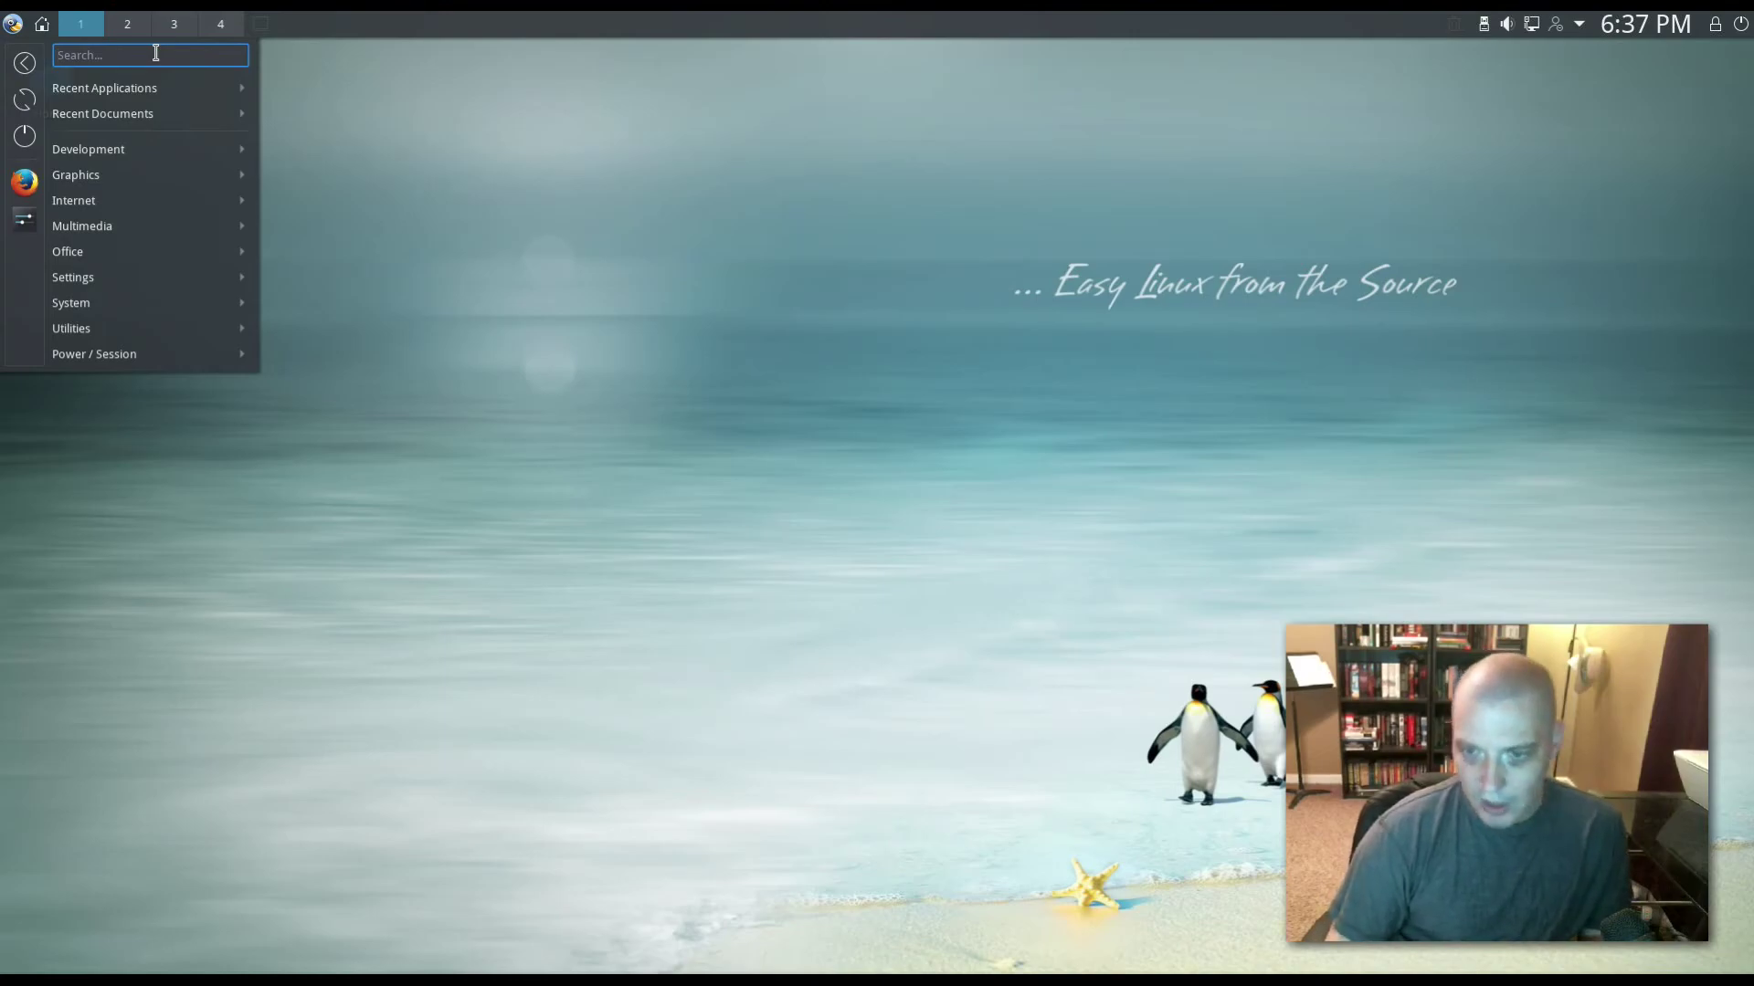
pyautogui.write('software')
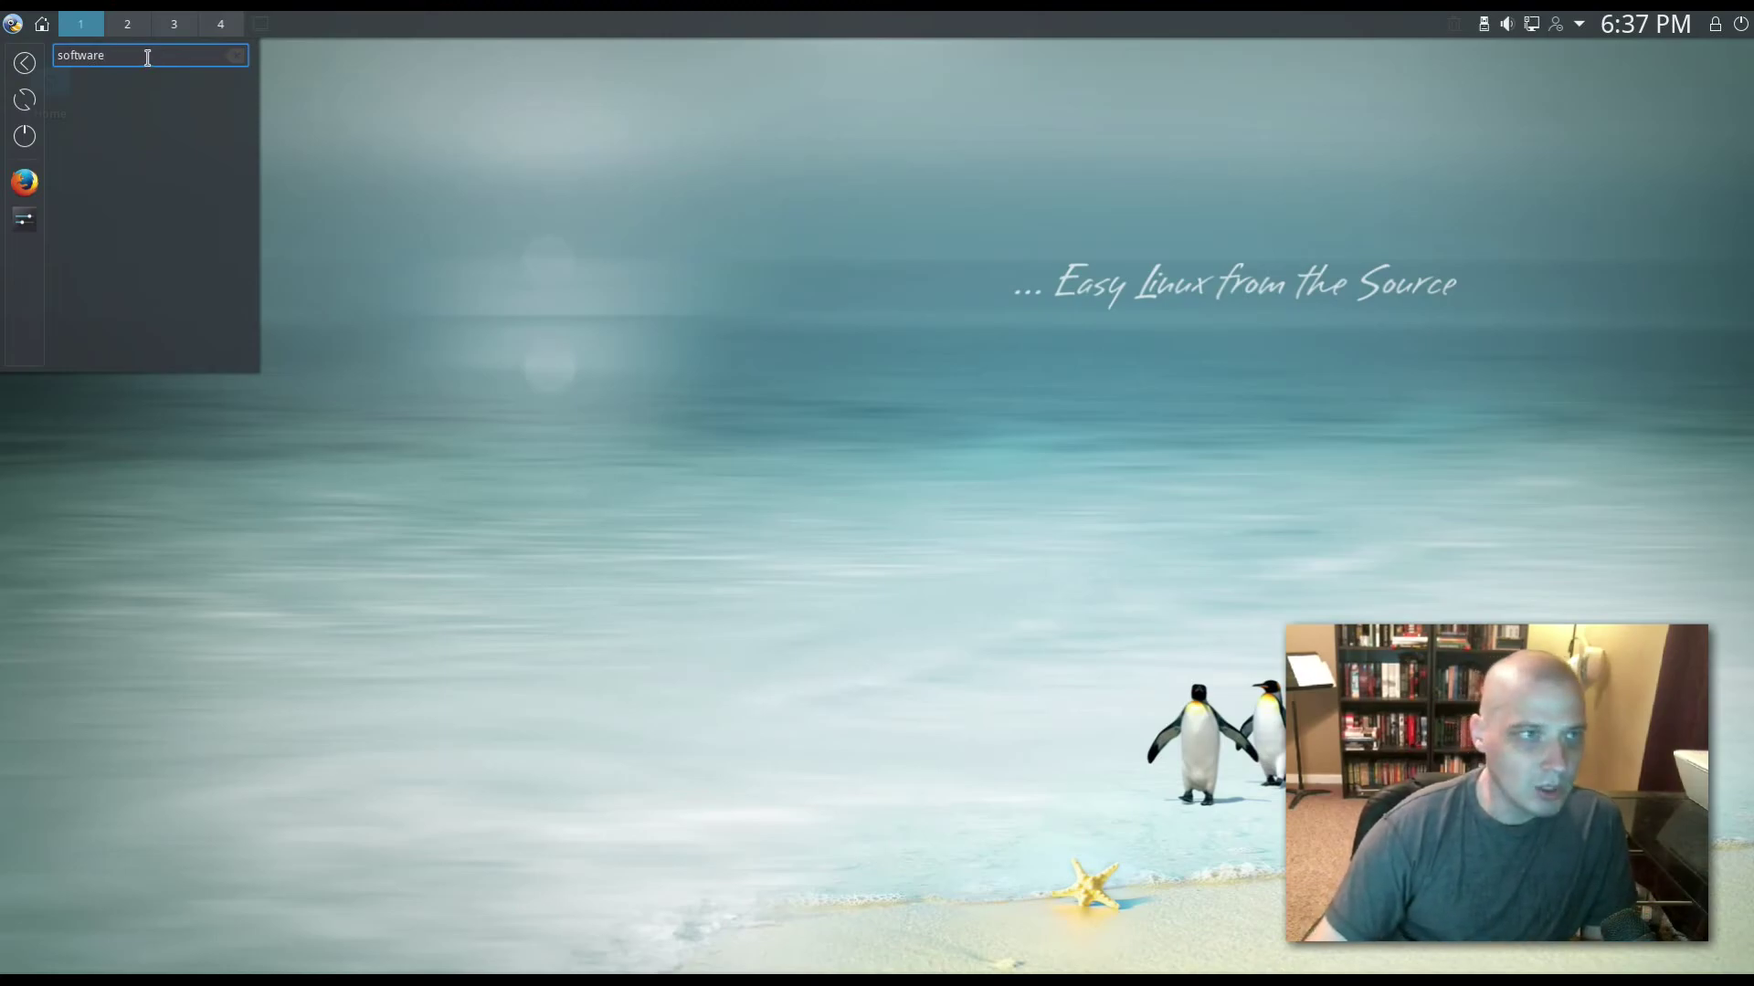
pyautogui.press('BackSpace')
pyautogui.press('BackSpace')
pyautogui.press('BackSpace')
pyautogui.press('BackSpace')
pyautogui.press('BackSpace')
pyautogui.press('BackSpace')
pyautogui.press('BackSpace')
pyautogui.press('BackSpace')
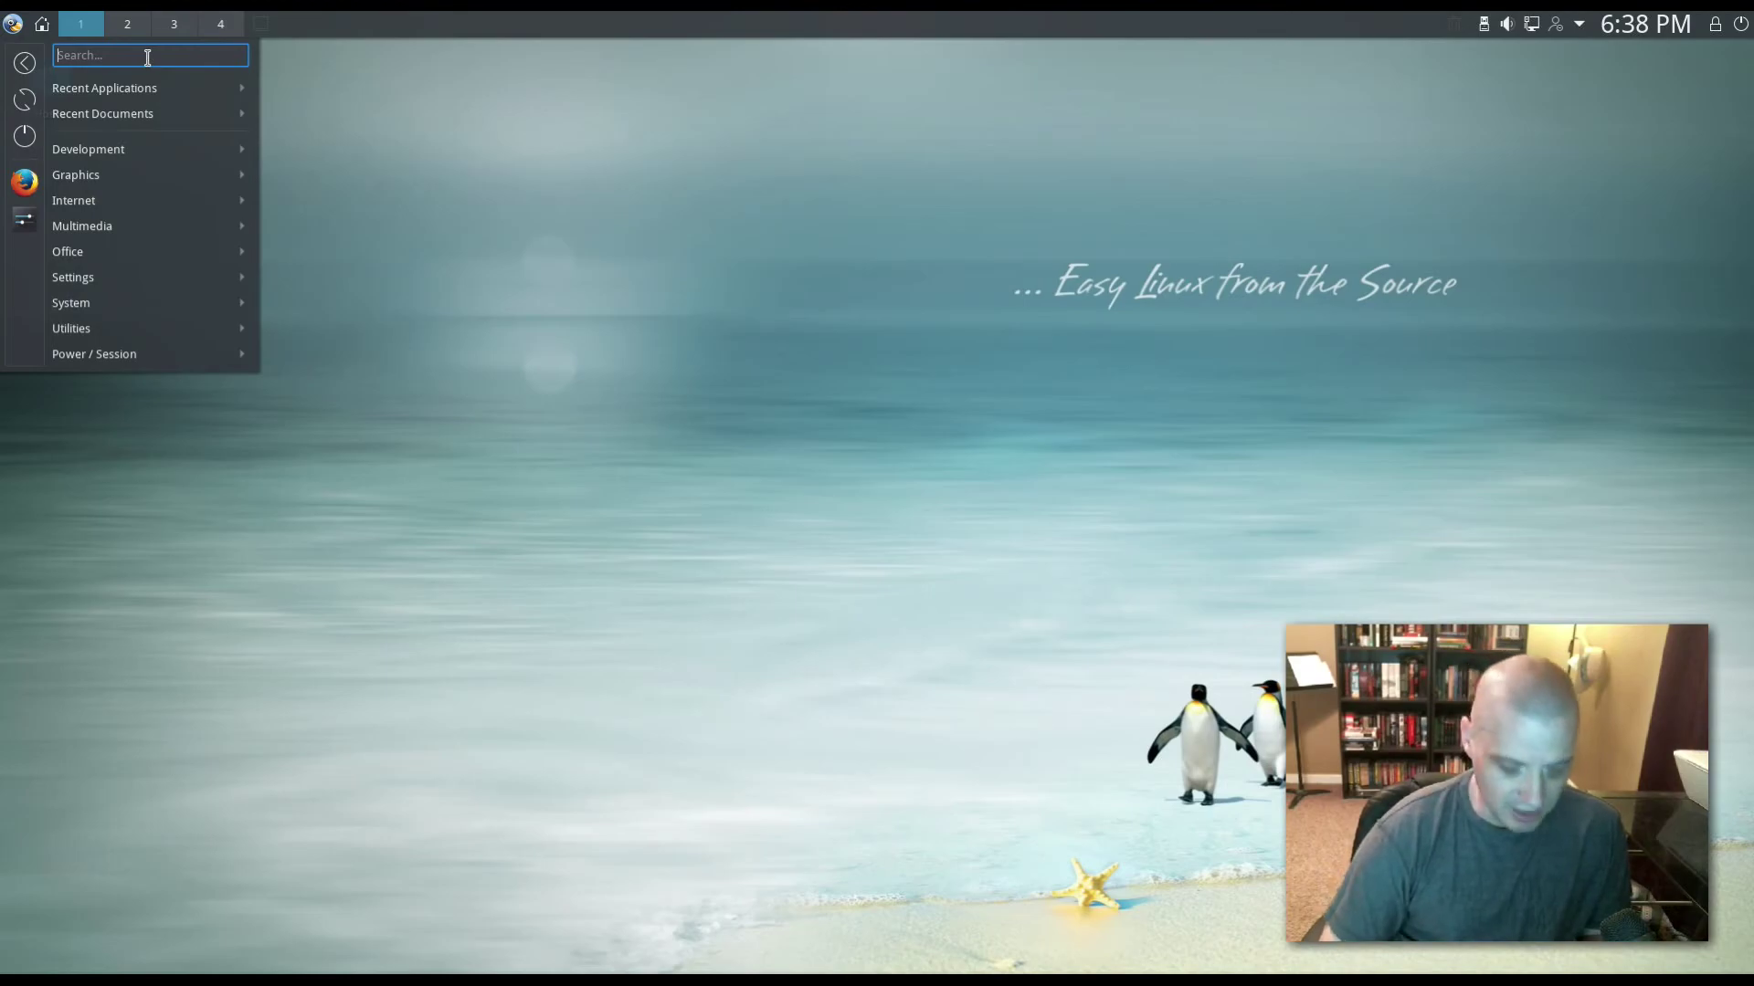
pyautogui.write('update')
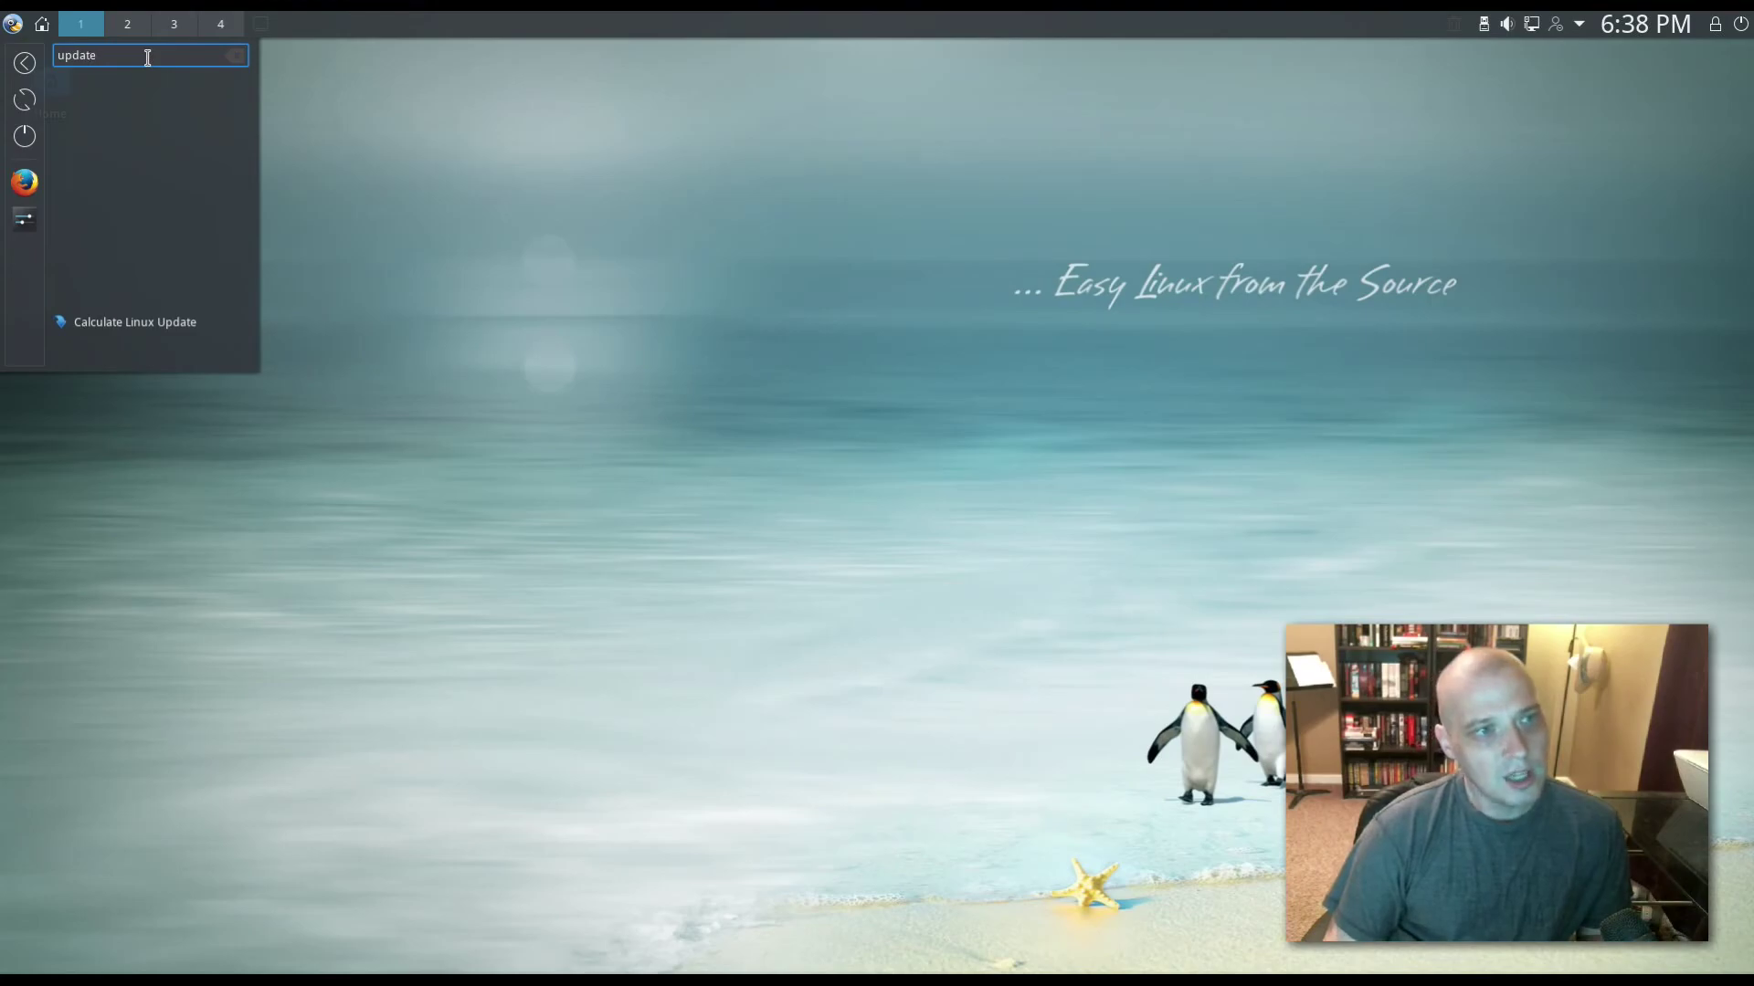
pyautogui.click(192, 331)
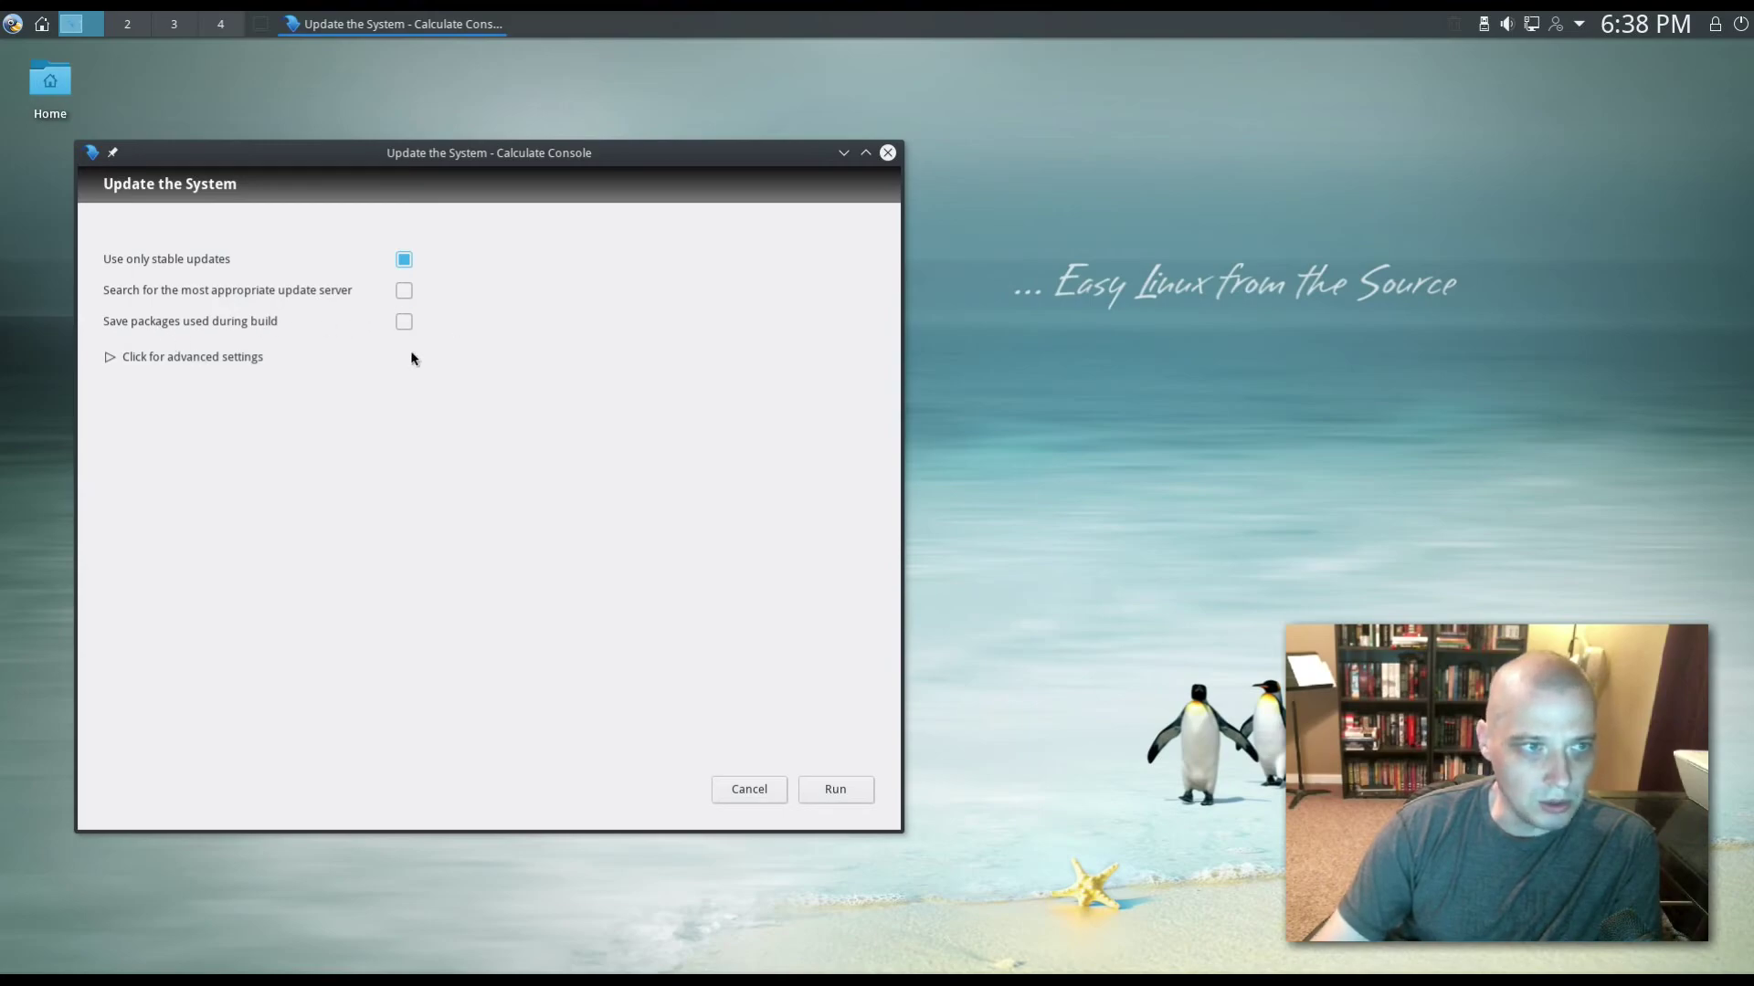
# Step: Expand the advanced update settings, scroll through them, and cancel the system update
pyautogui.click(167, 356)
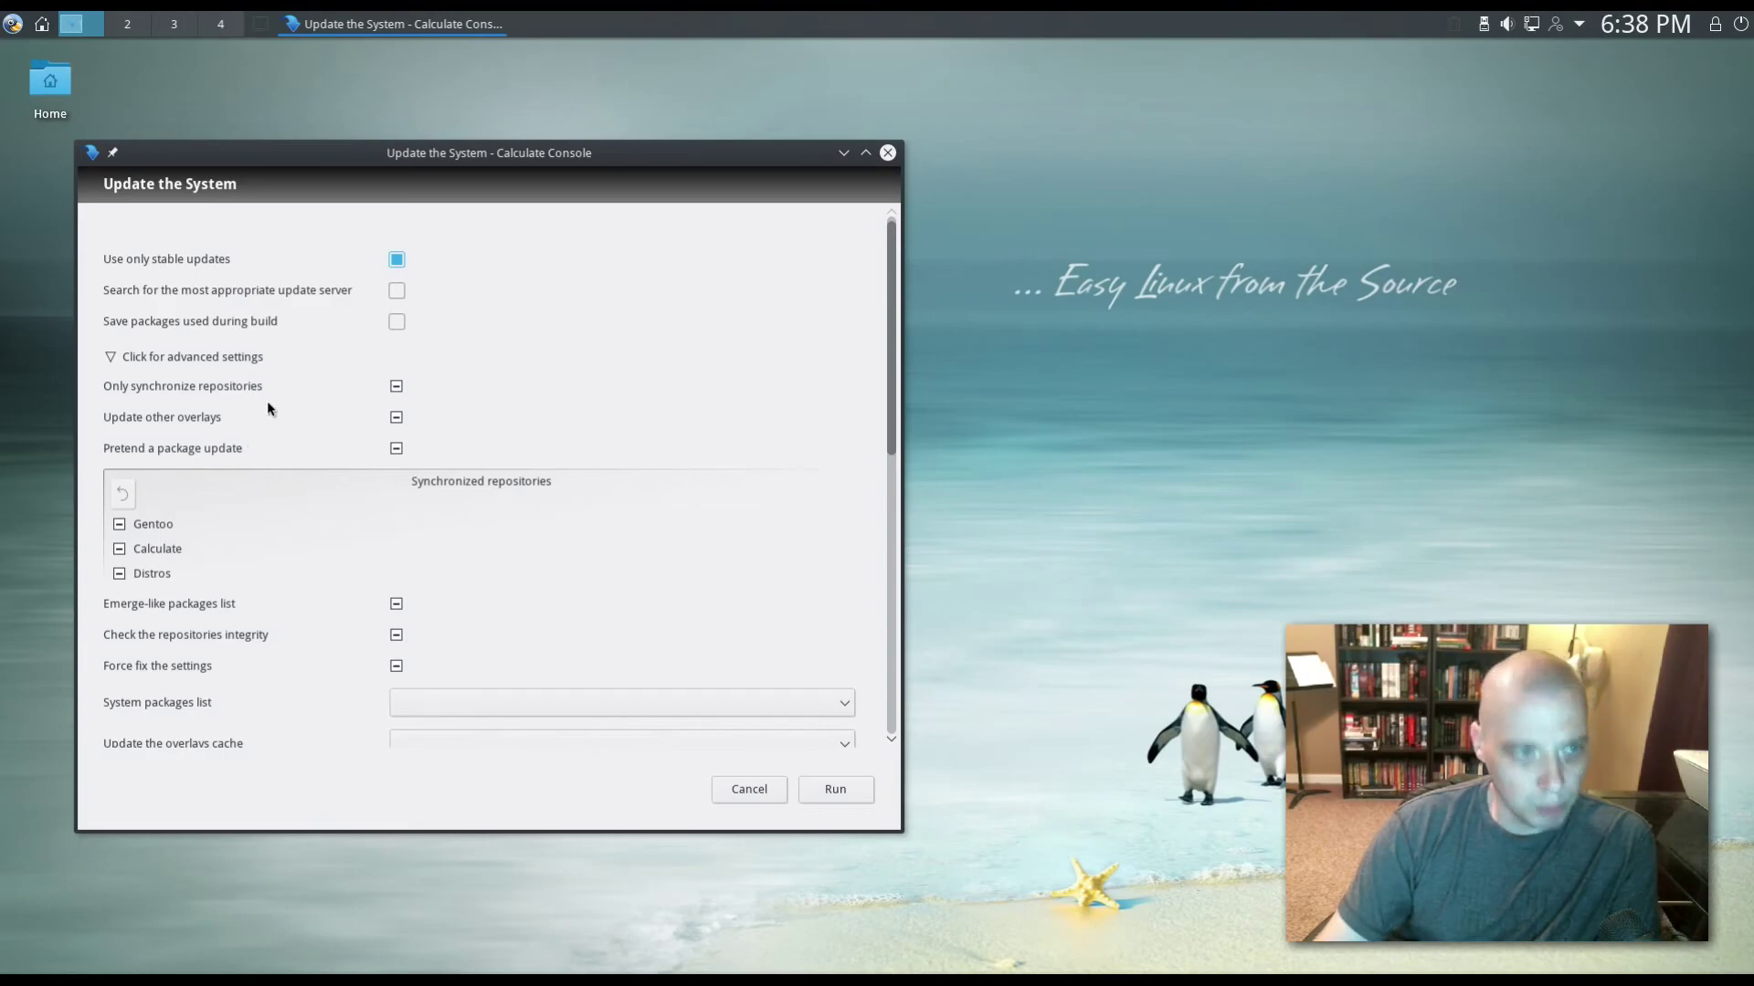
pyautogui.scroll(-3, 797, 450)
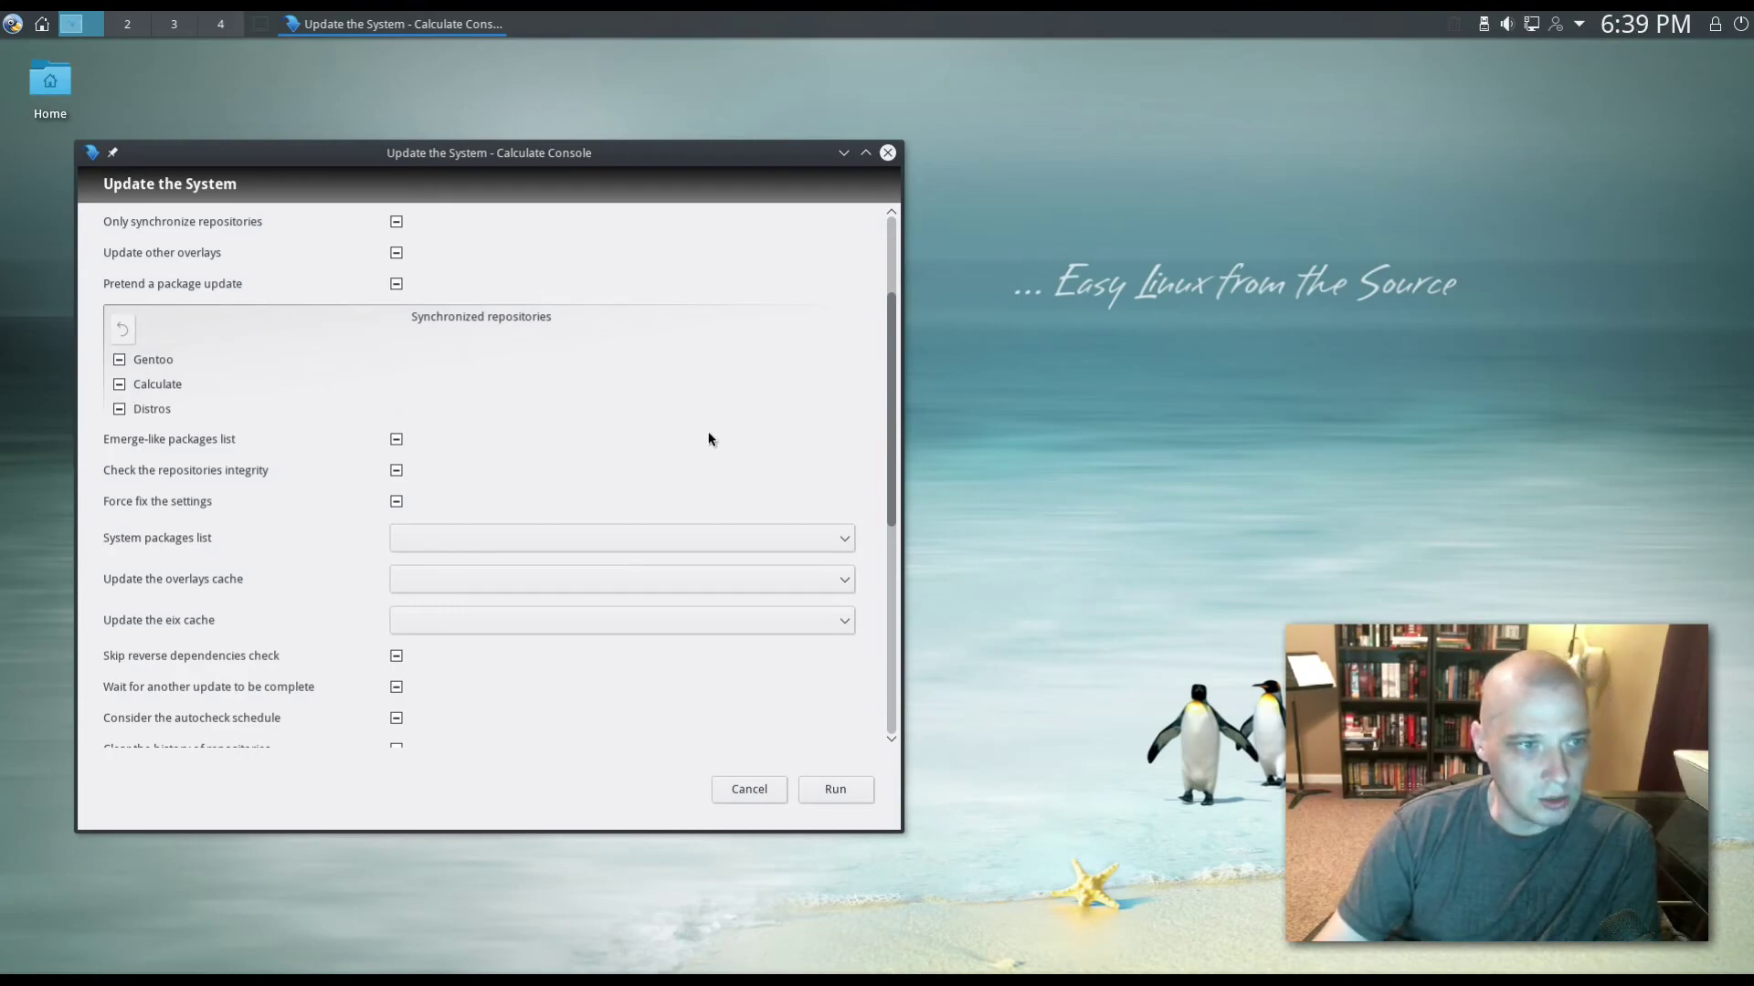
pyautogui.scroll(-3, 708, 439)
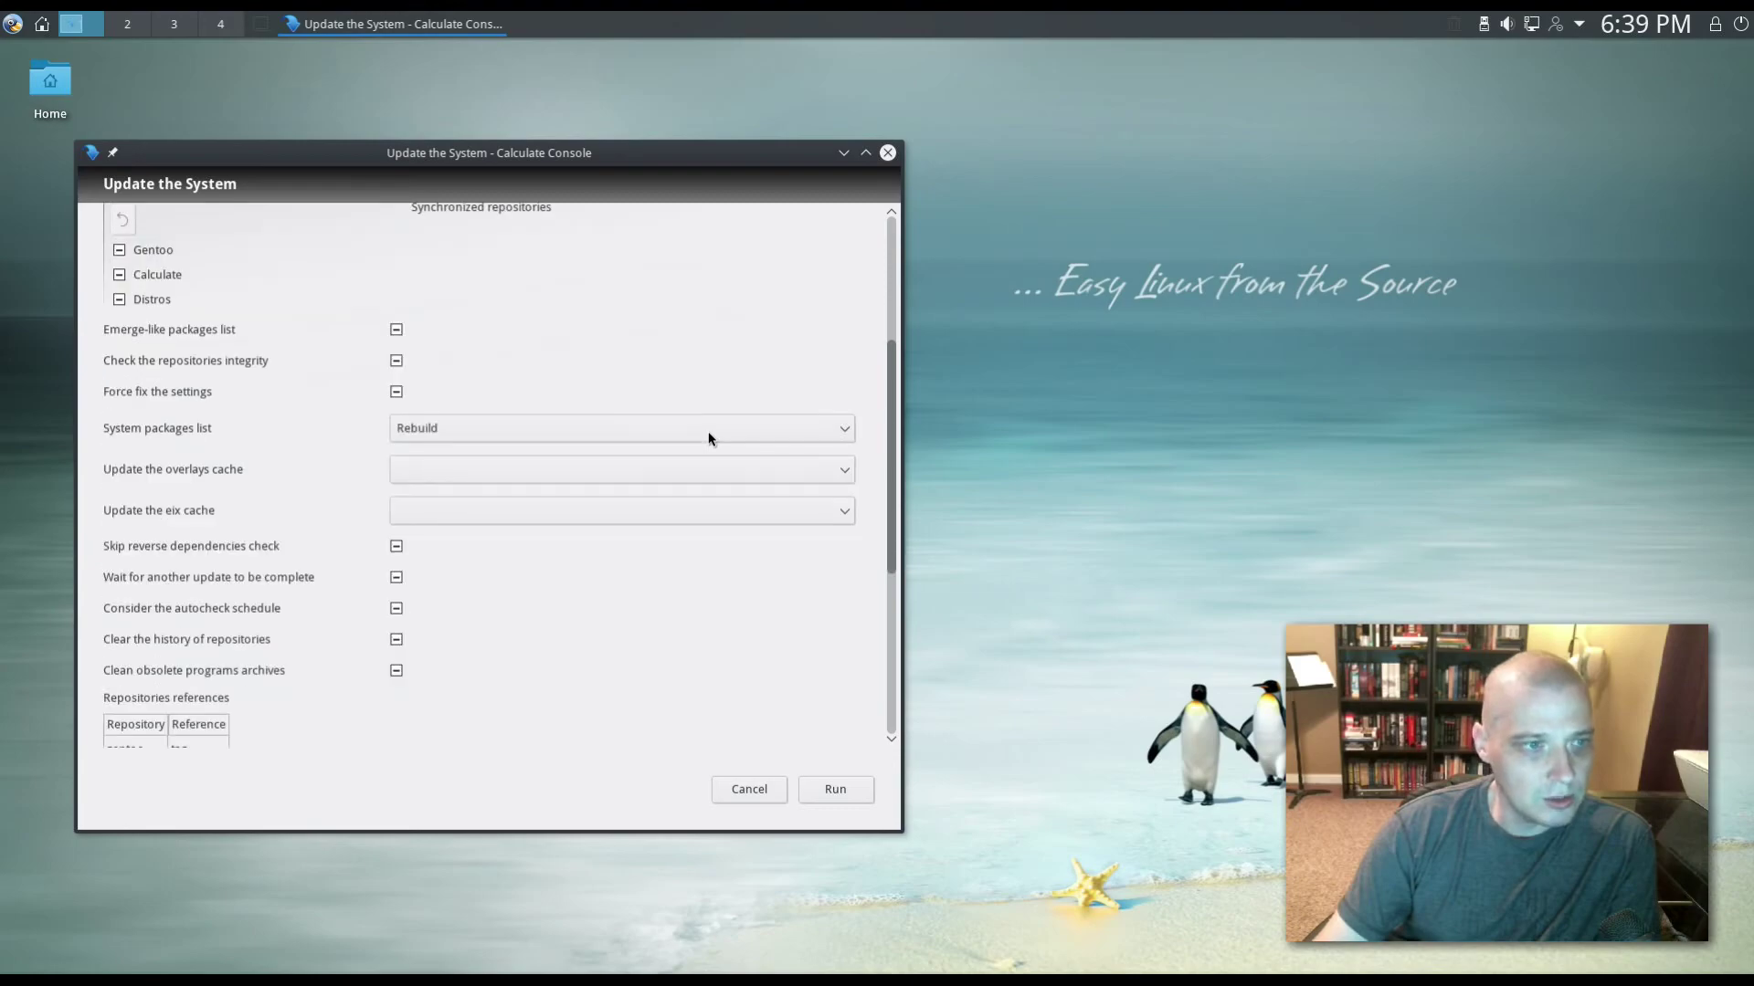
pyautogui.click(731, 791)
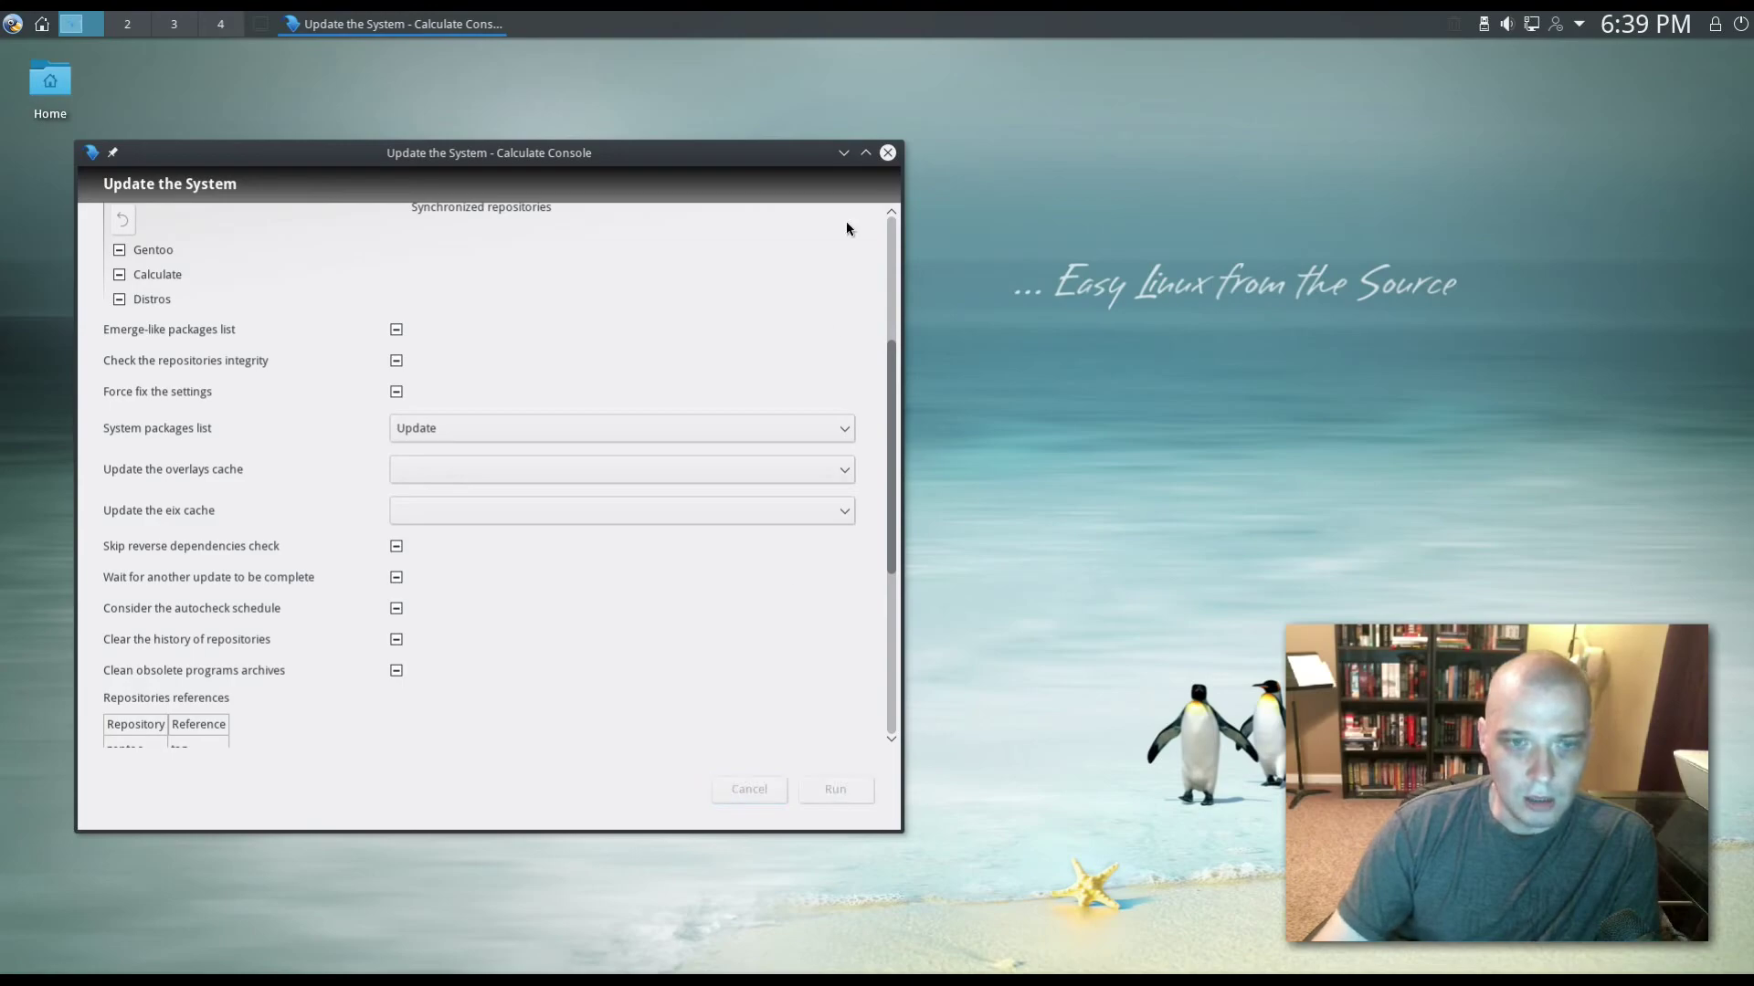
pyautogui.click(528, 508)
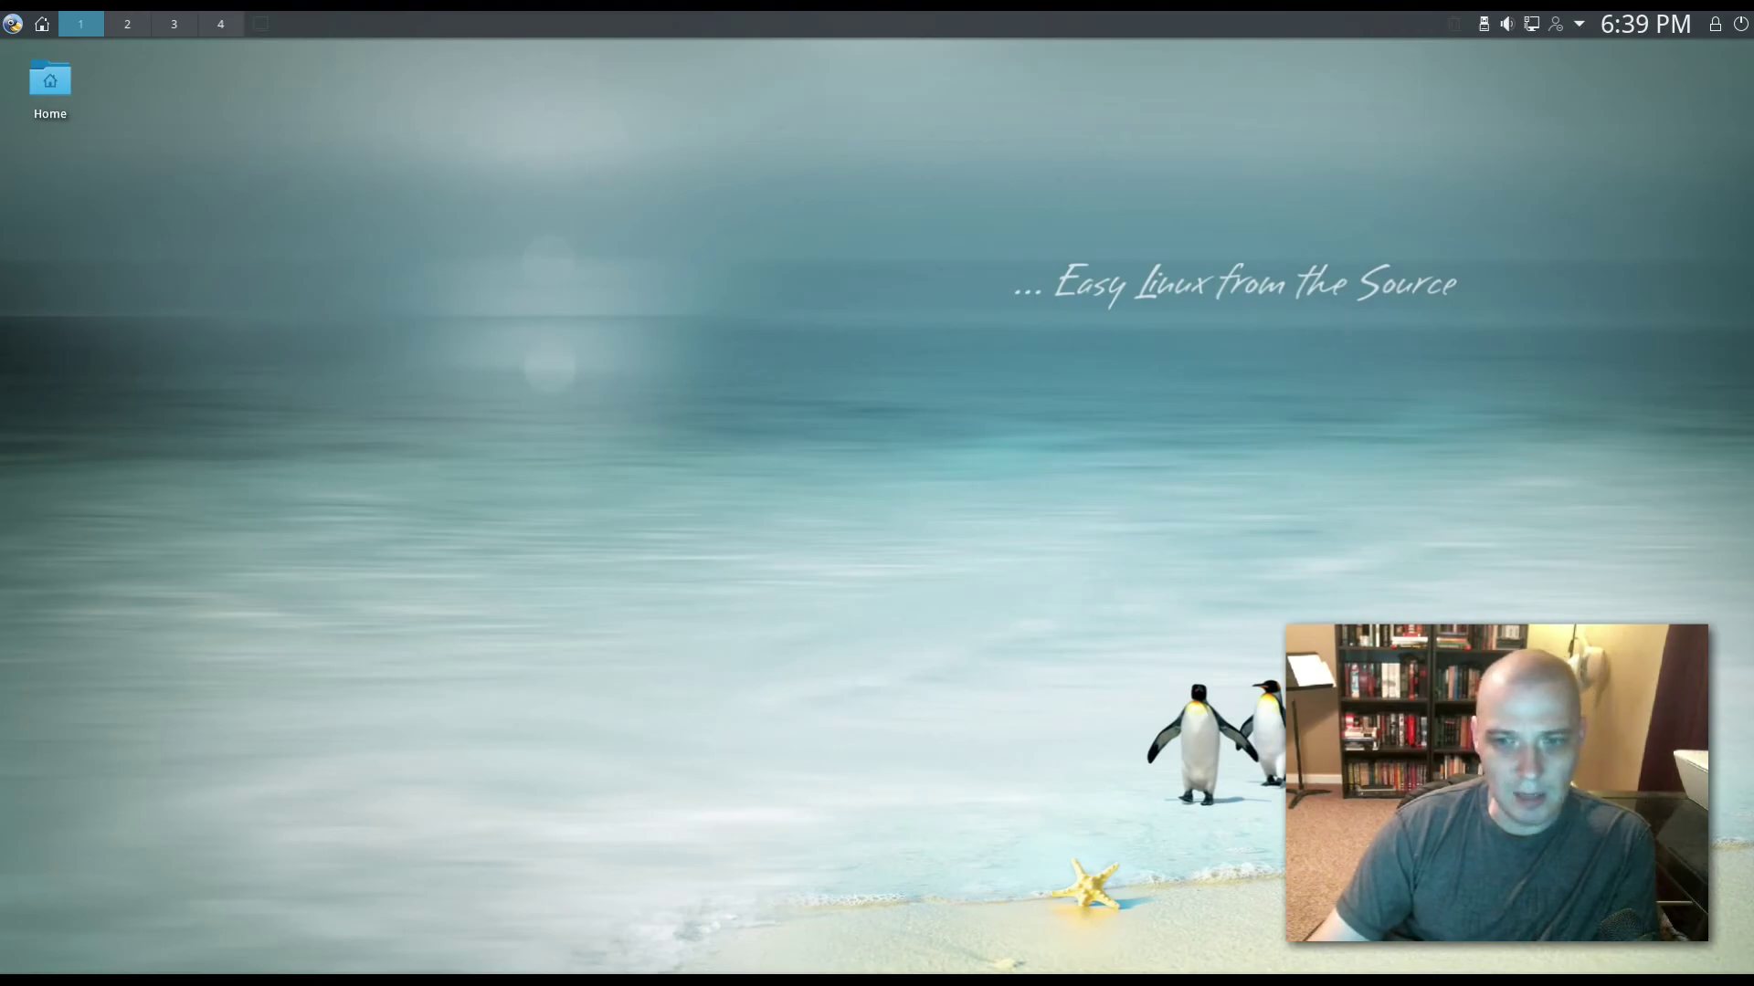
pyautogui.moveTo(671, 981)
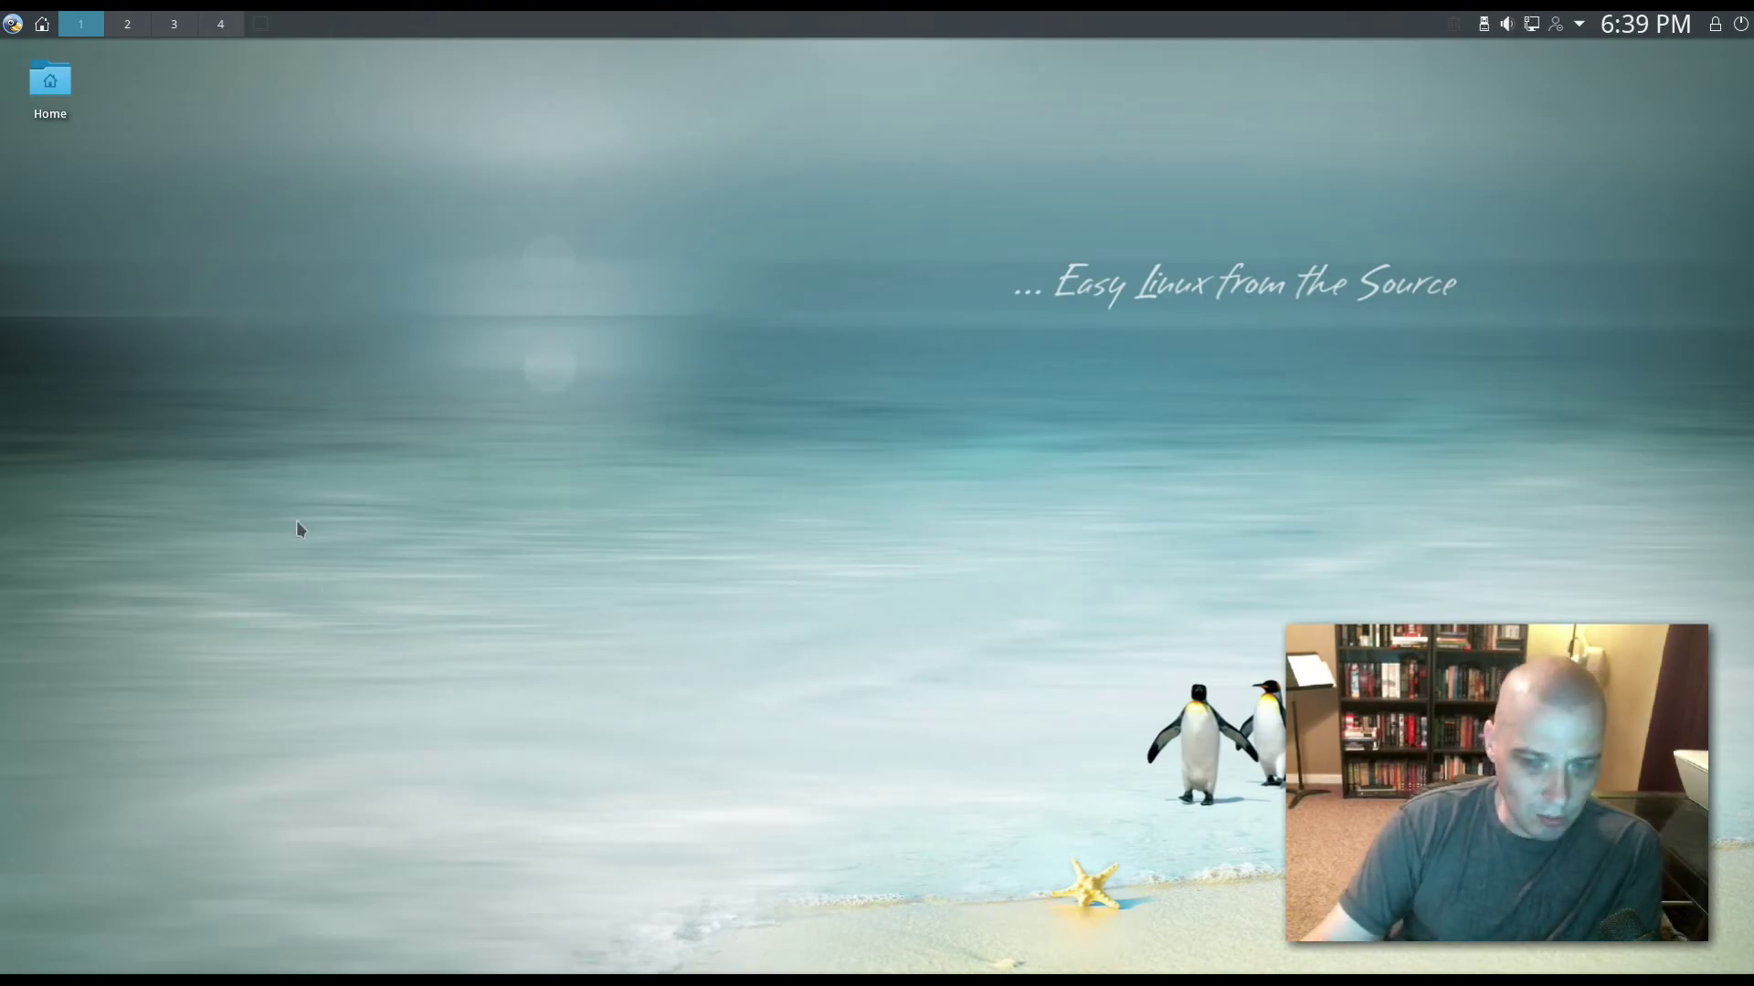
pyautogui.click(14, 24)
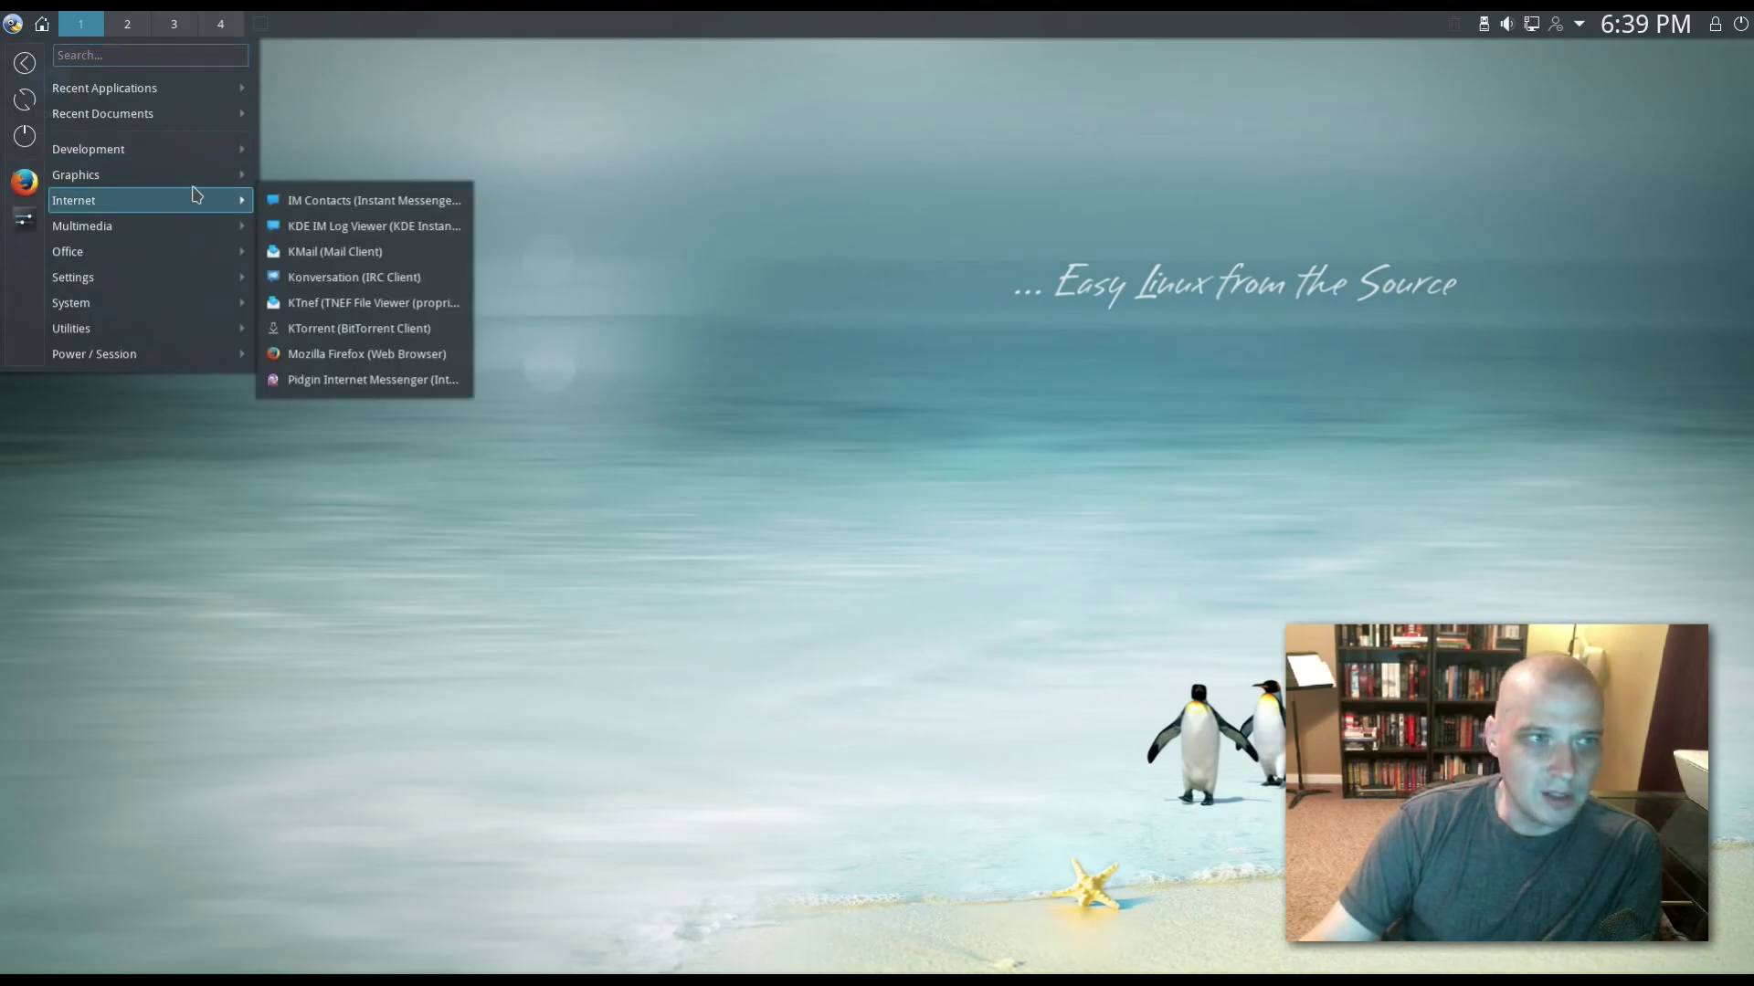
pyautogui.moveTo(195, 176)
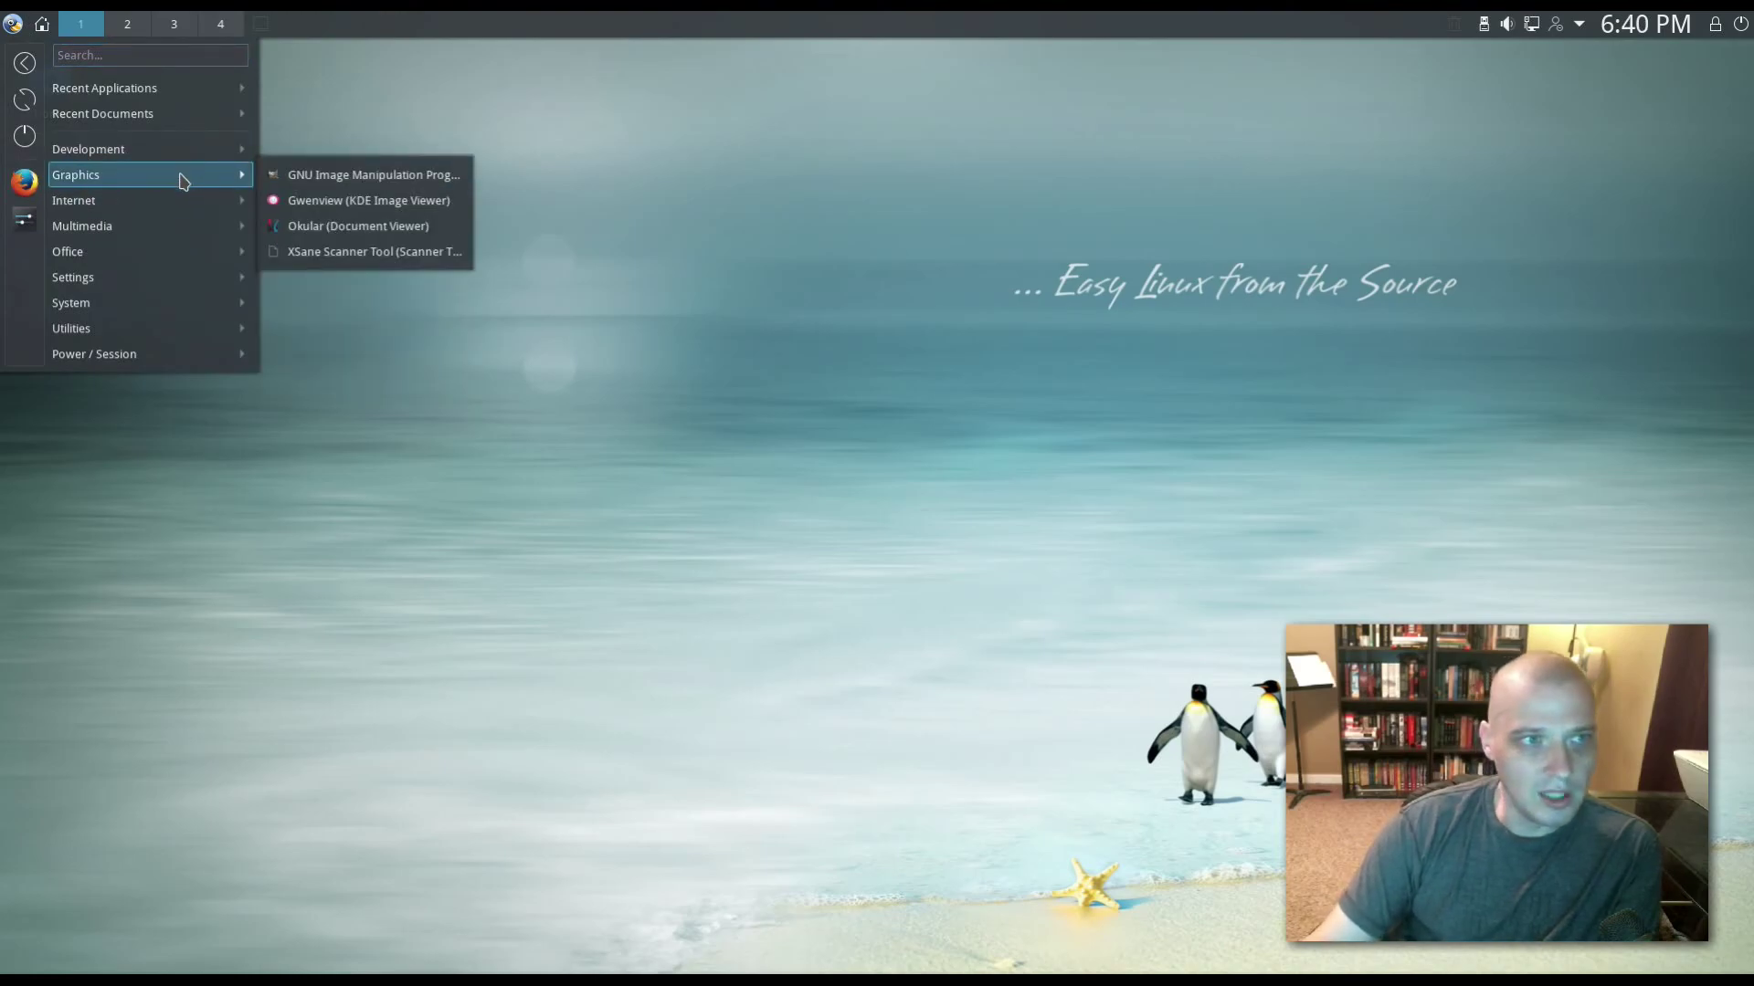
pyautogui.moveTo(179, 259)
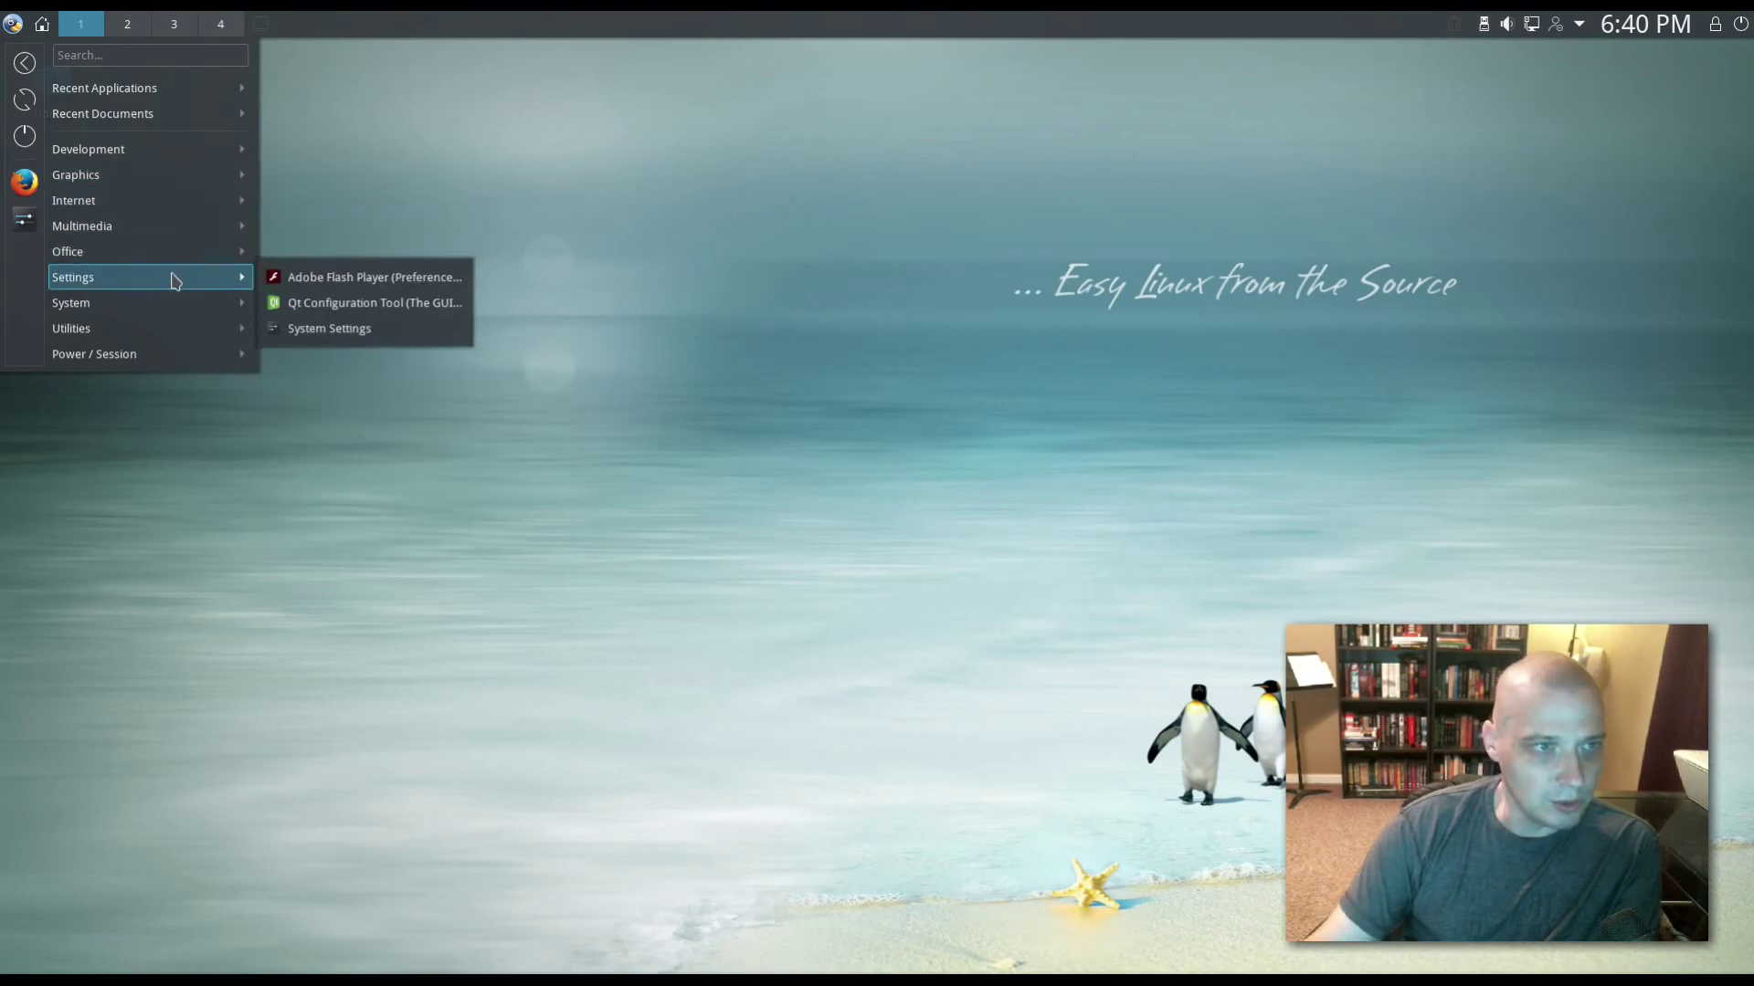
pyautogui.moveTo(173, 301)
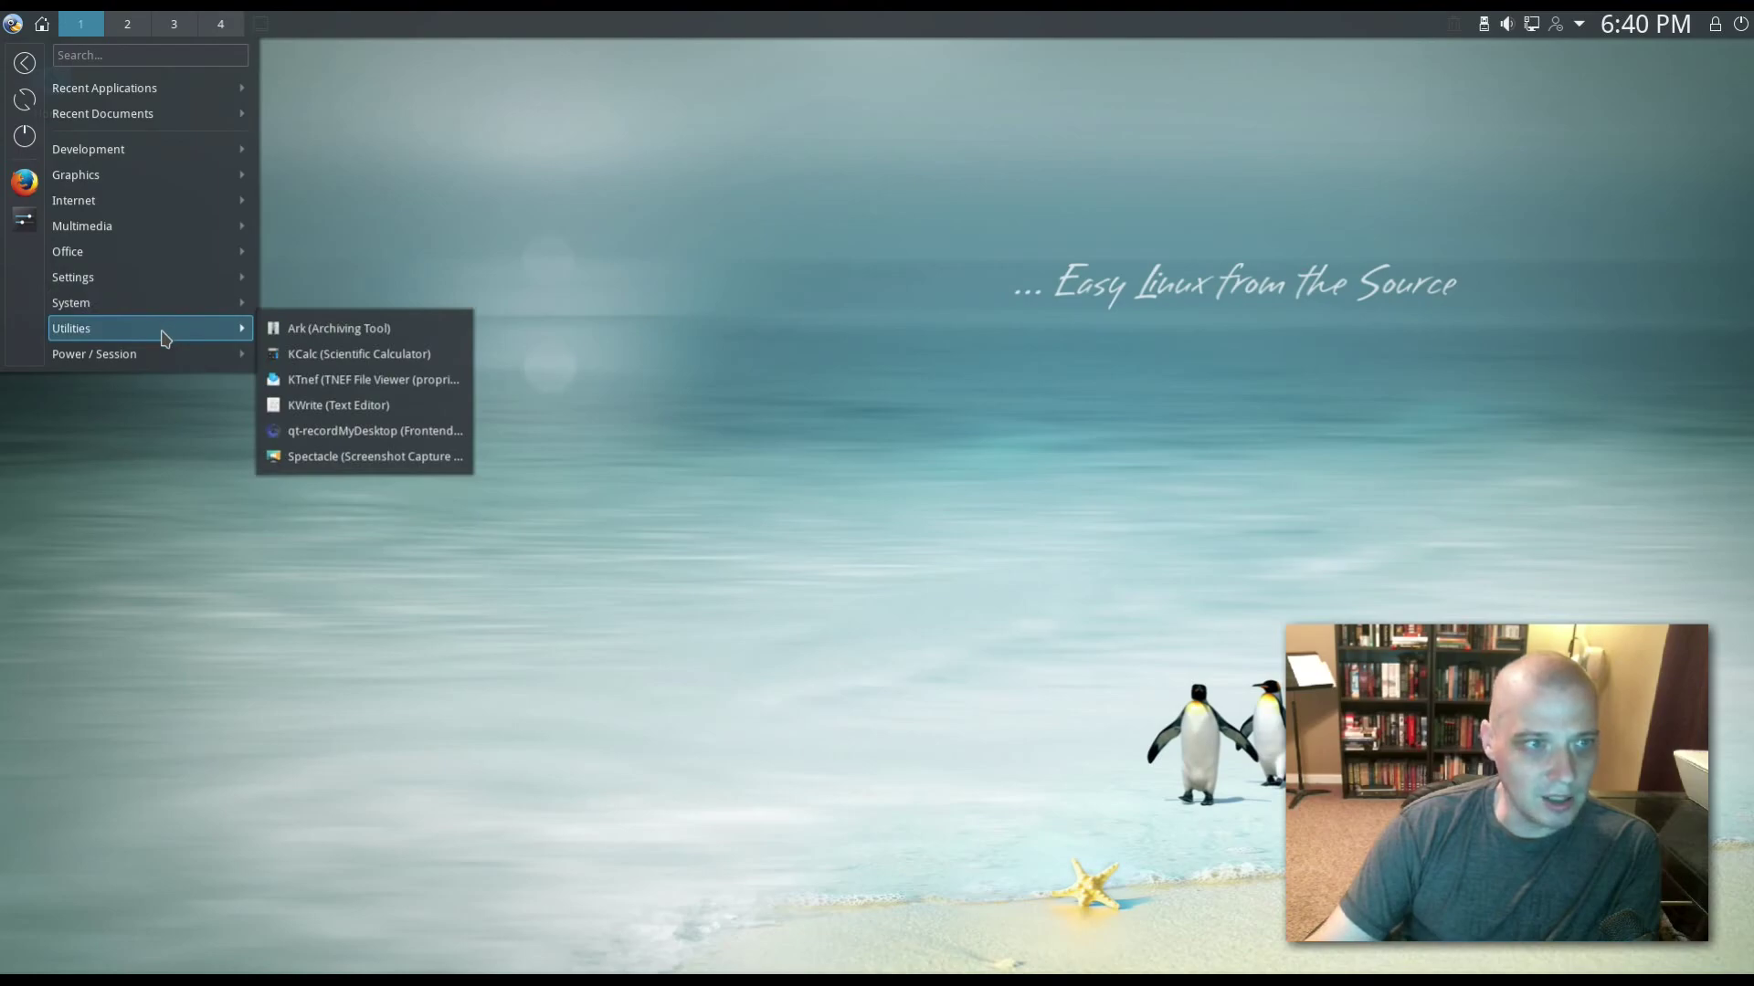
pyautogui.moveTo(159, 354)
pyautogui.click(380, 243)
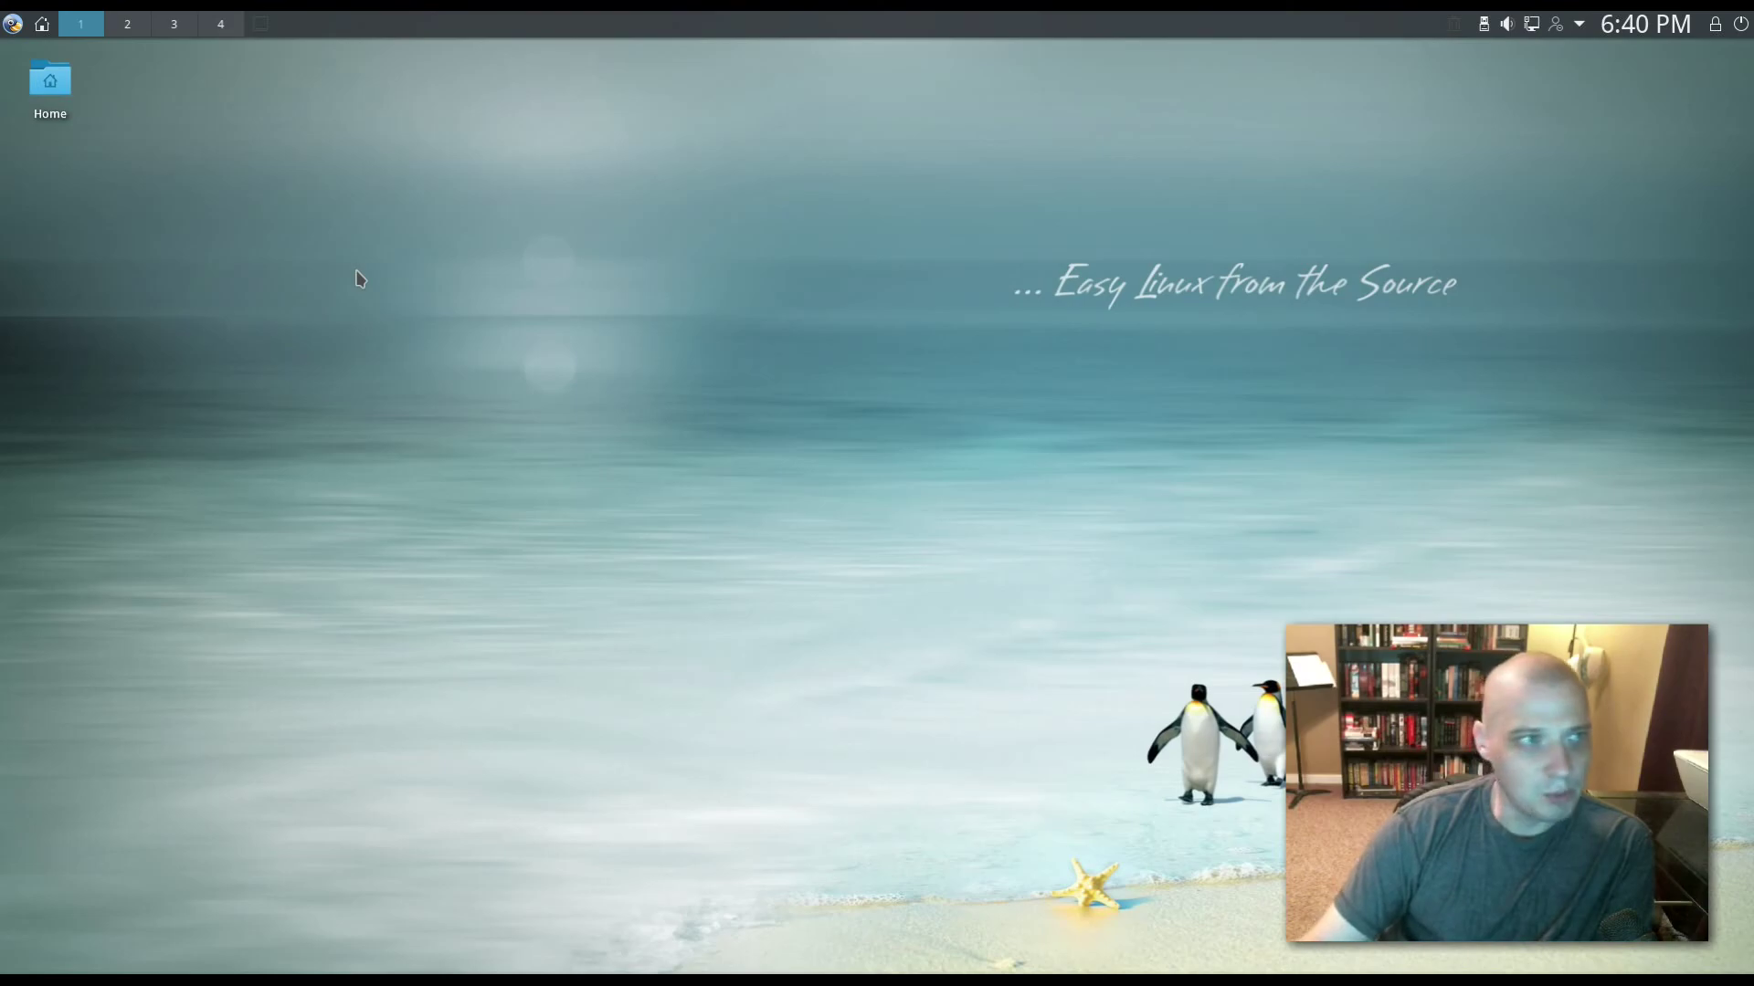
pyautogui.click(13, 24)
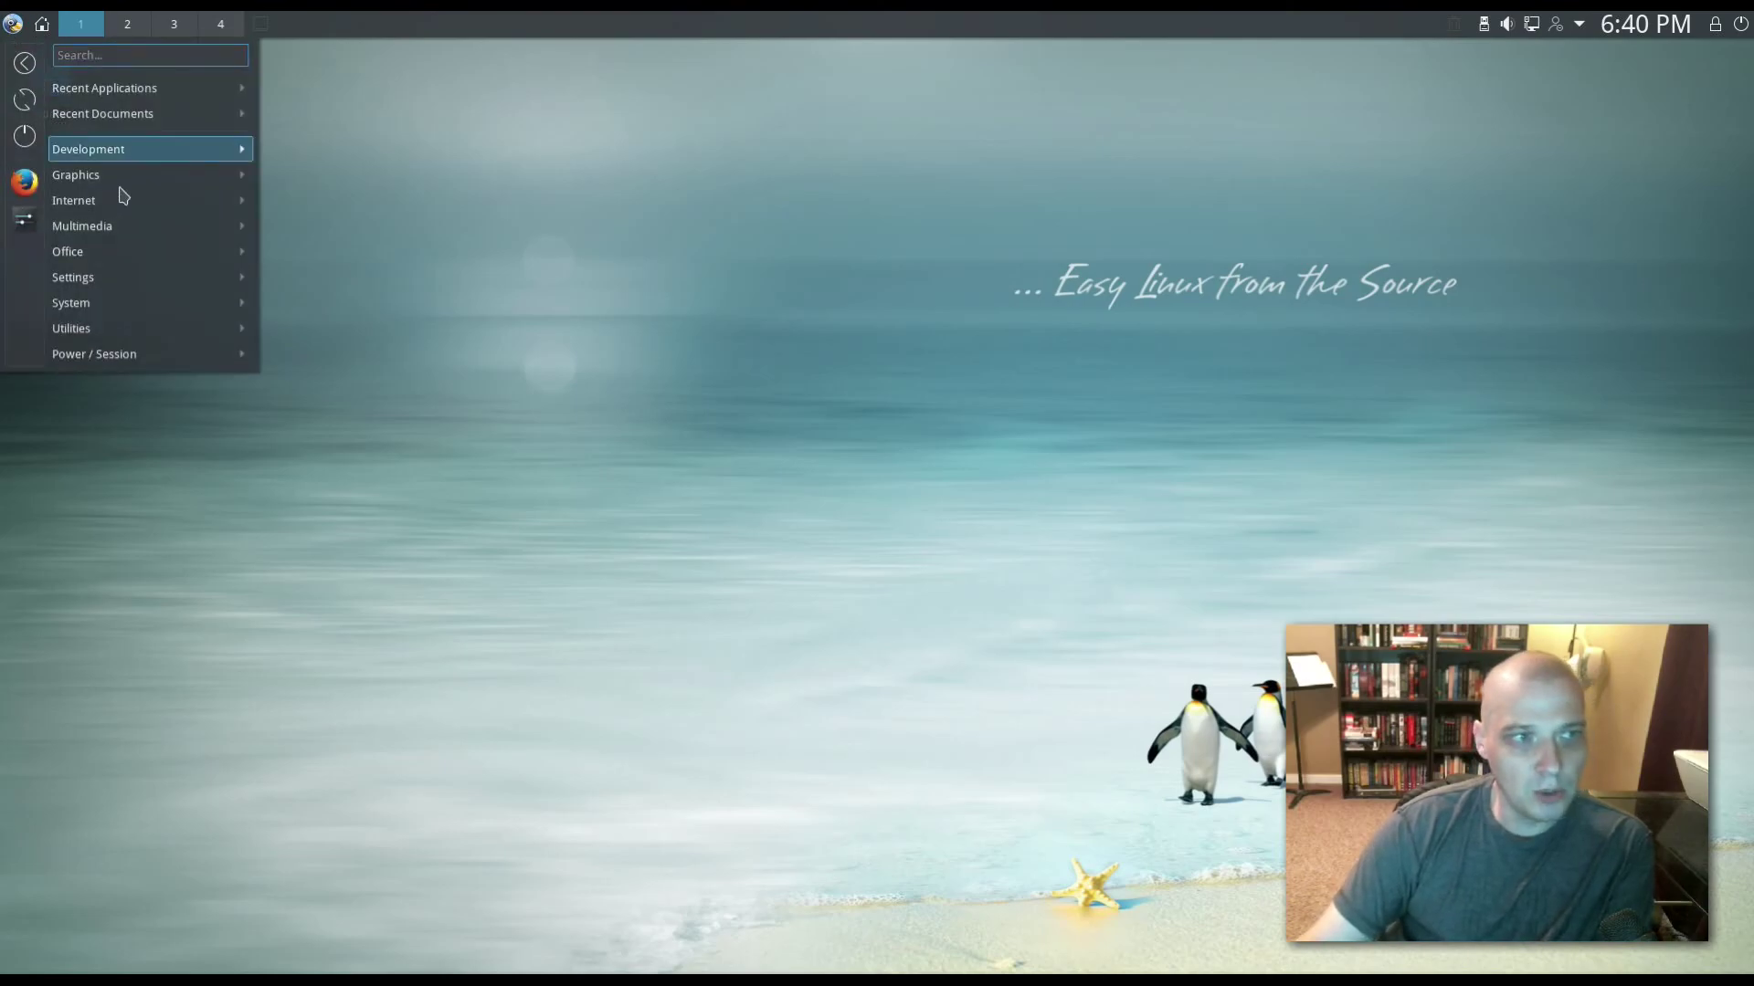
pyautogui.moveTo(195, 257)
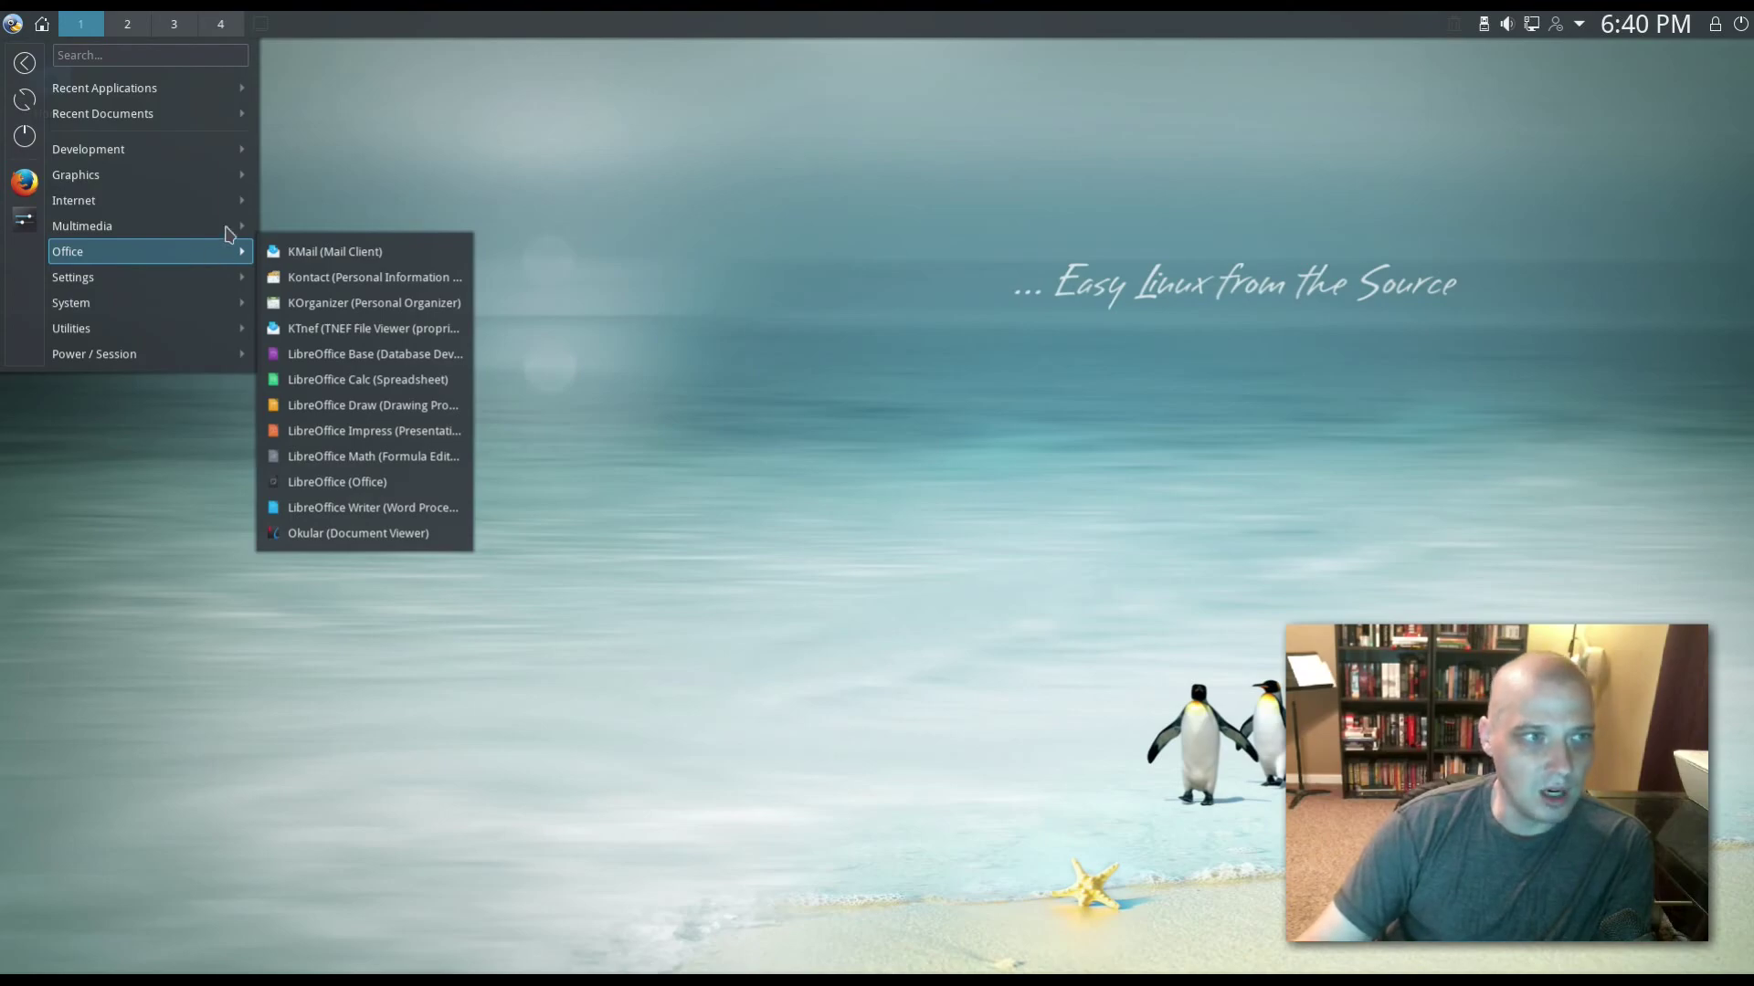
pyautogui.moveTo(220, 206)
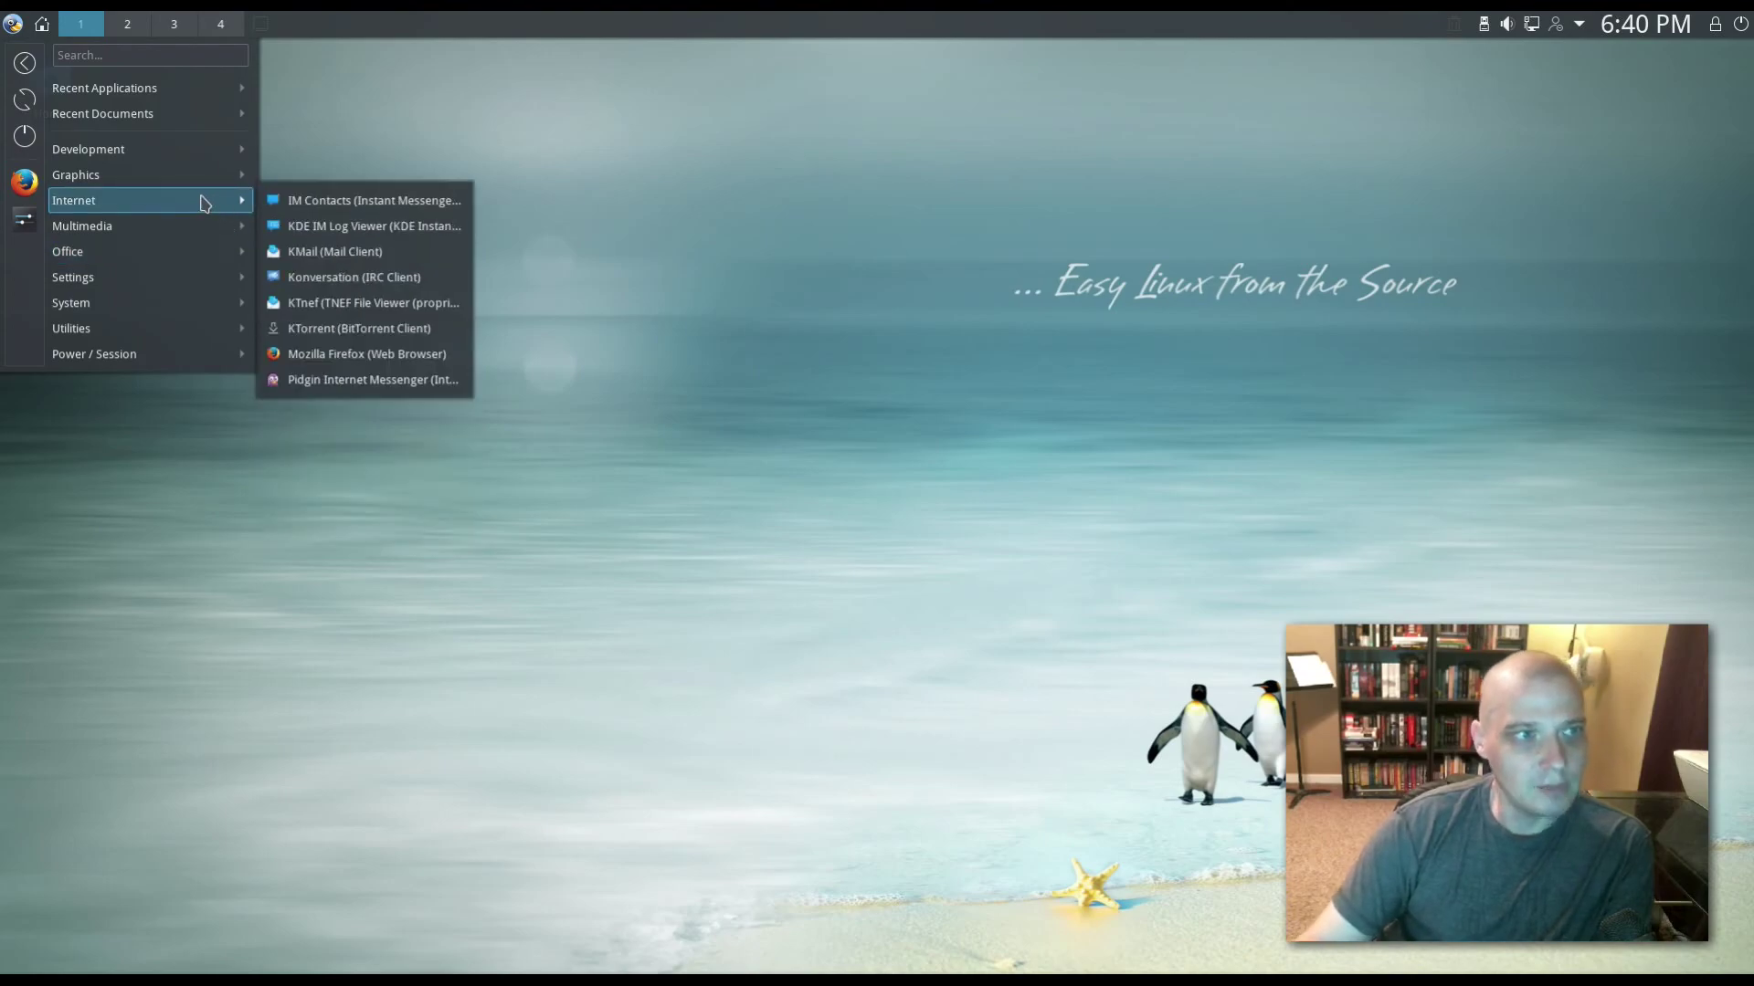
pyautogui.click(583, 398)
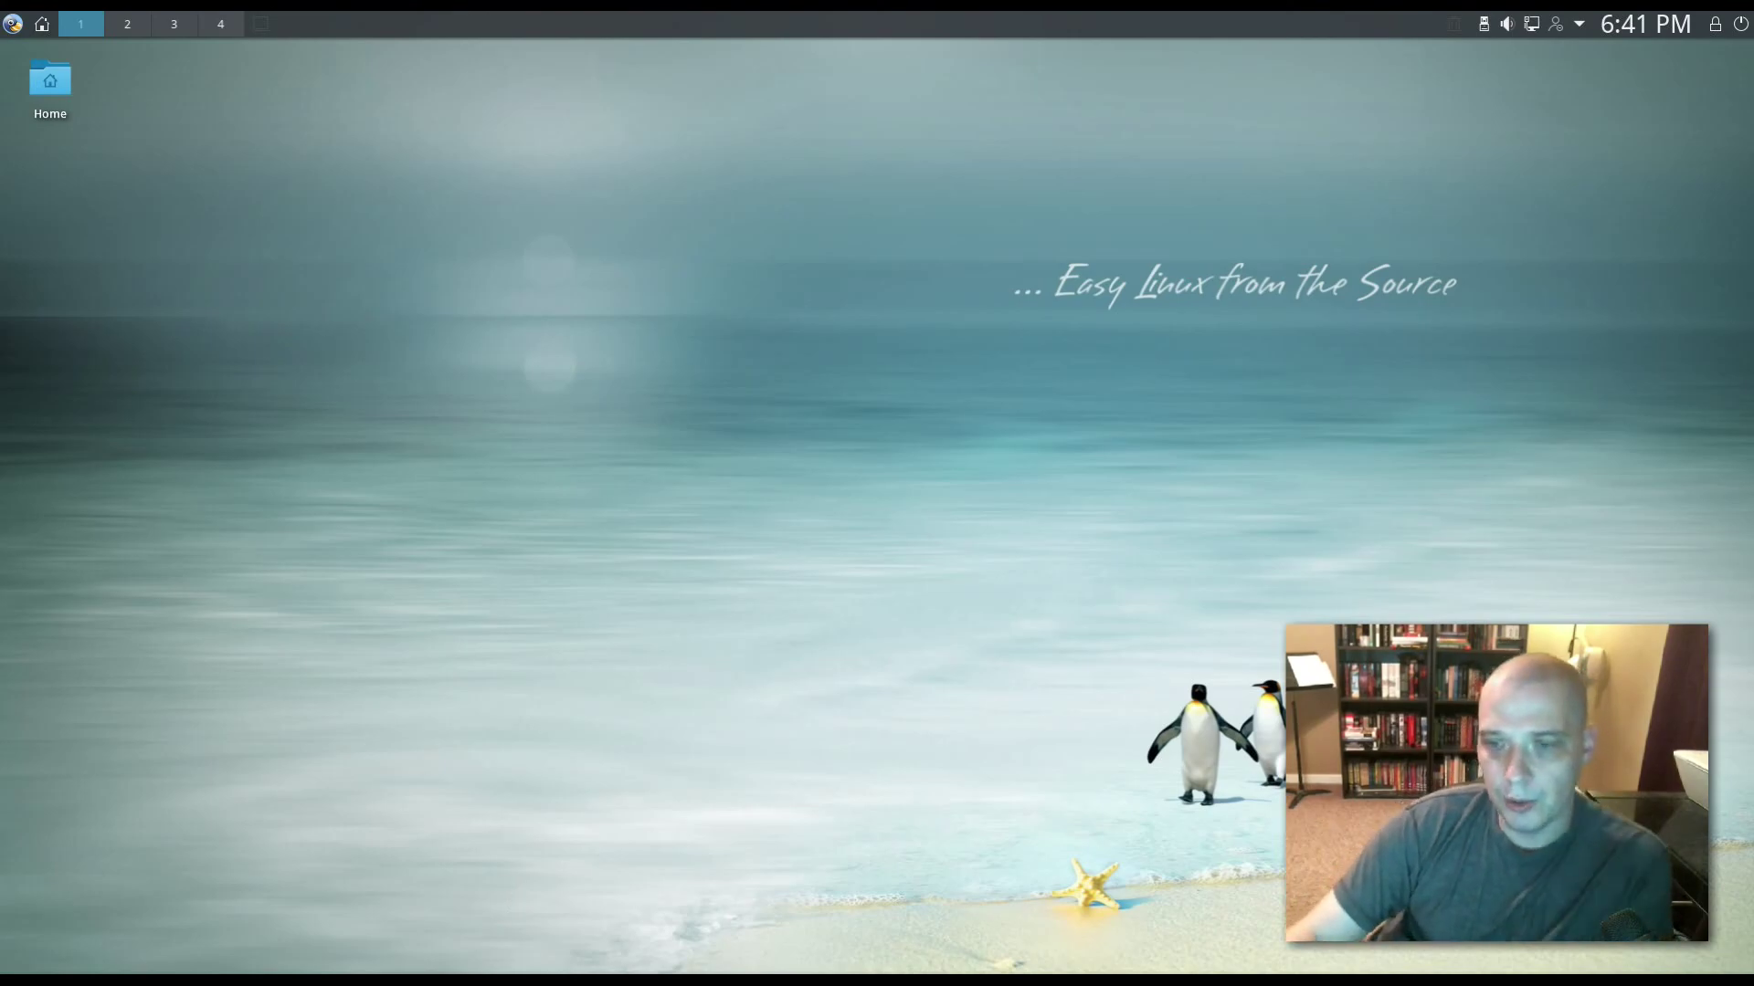
pyautogui.moveTo(628, 968)
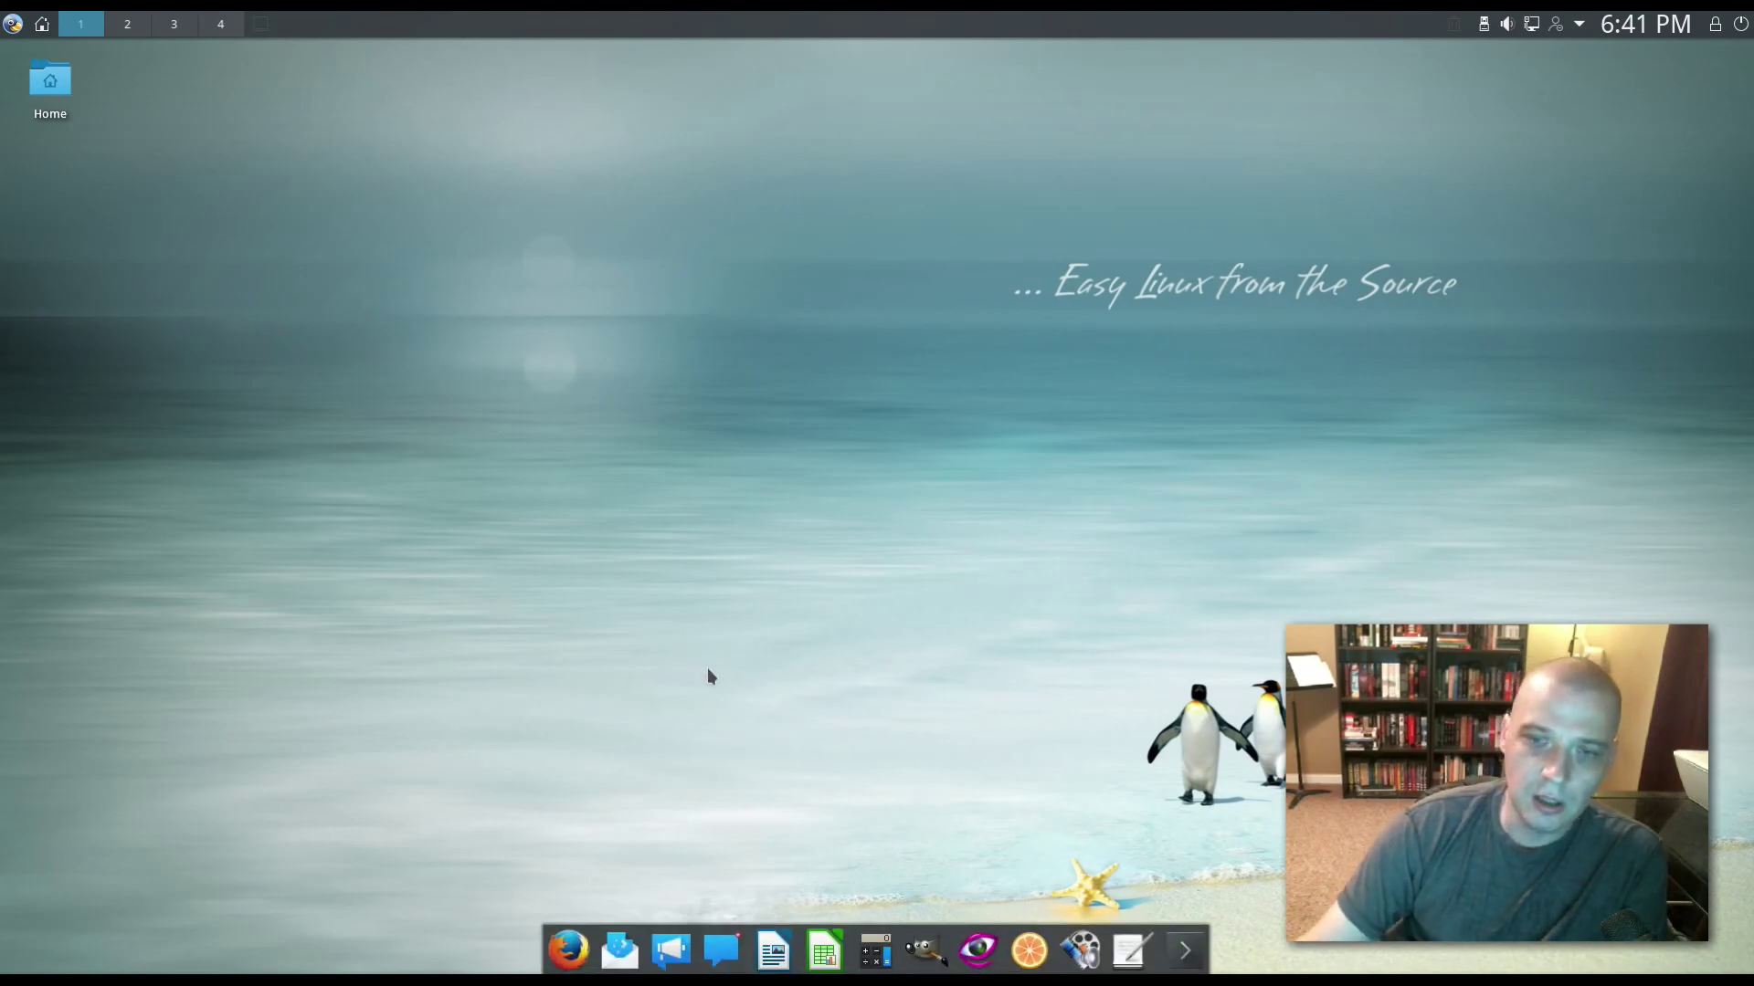